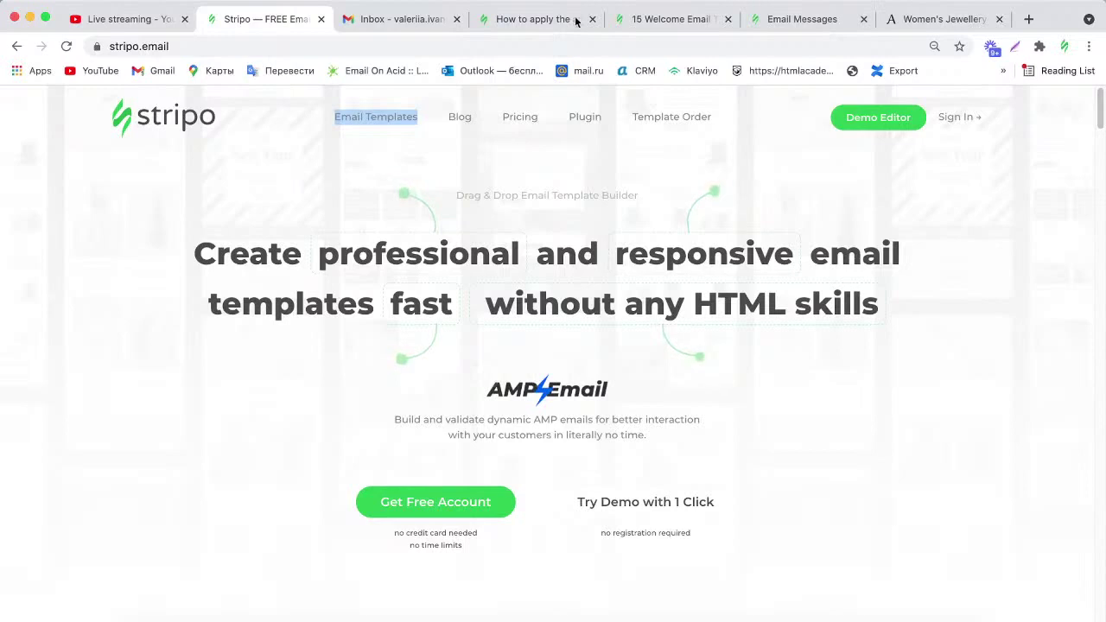
# Open the Release Notes page from the footer of the Stripo website and review the coming features.
pyautogui.click(763, 21)
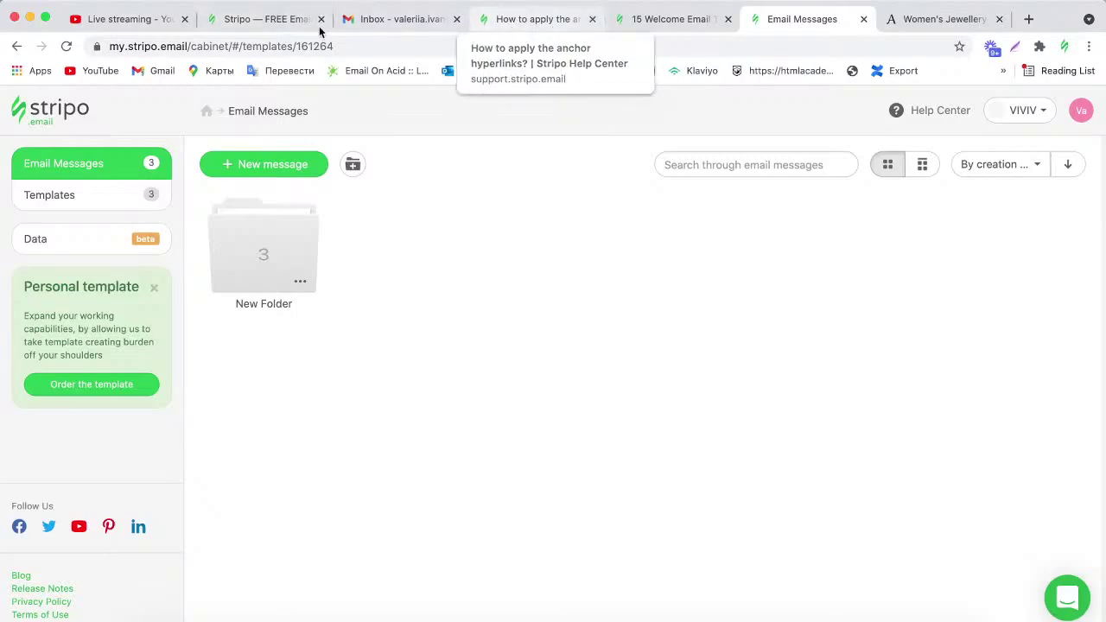
pyautogui.click(255, 21)
pyautogui.moveTo(1102, 126); pyautogui.dragTo(1101, 605)
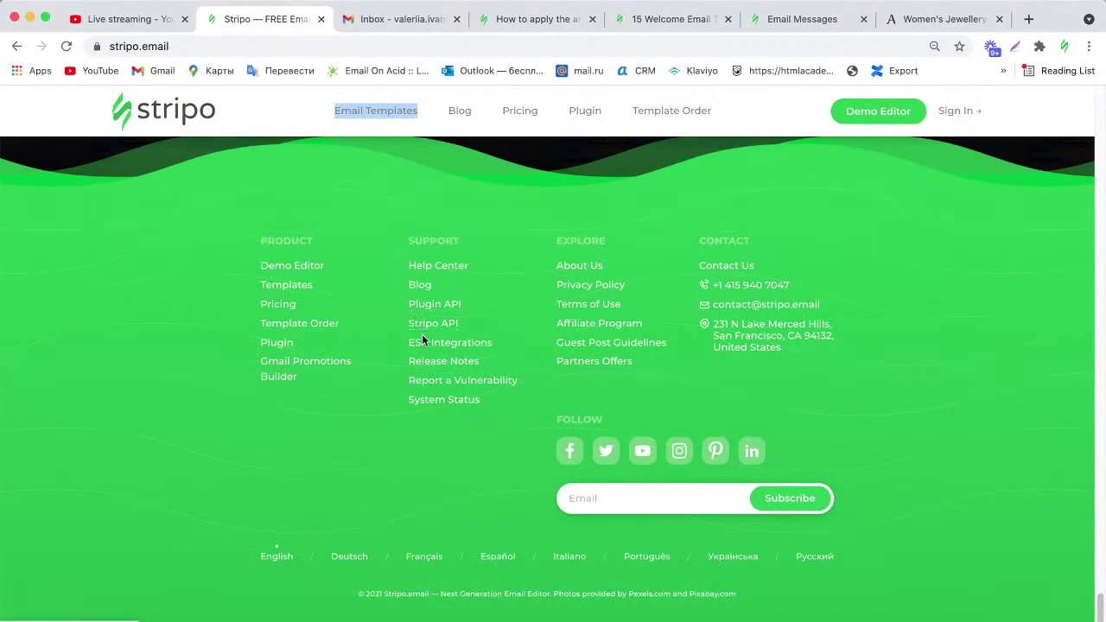
pyautogui.click(427, 367)
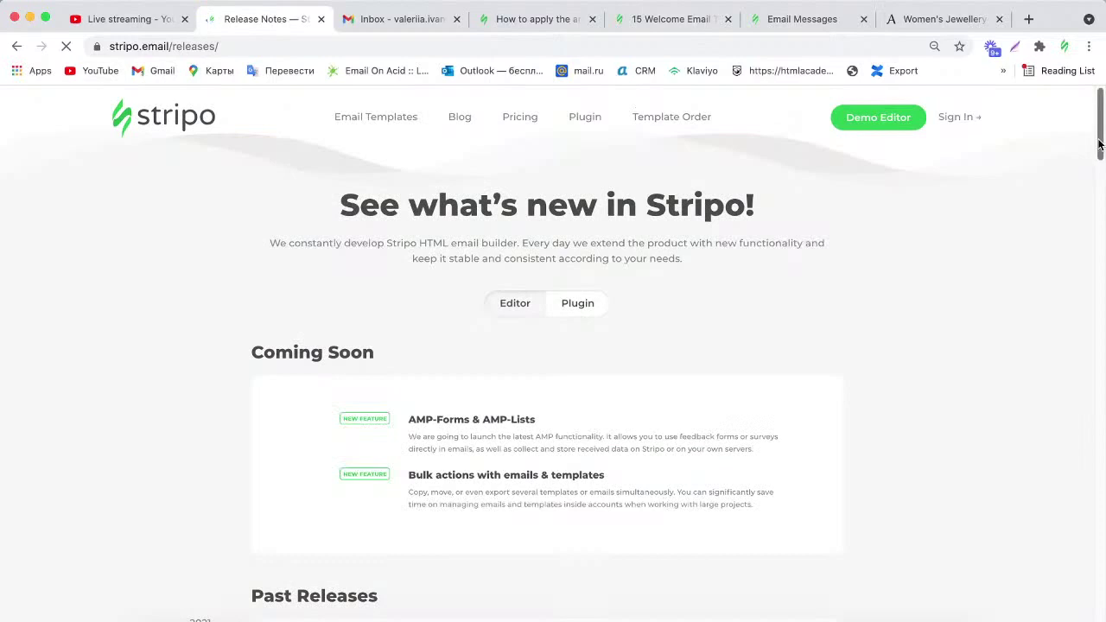
pyautogui.moveTo(1099, 147)
pyautogui.mouseDown()
pyautogui.moveTo(1100, 190)
pyautogui.moveTo(1086, 141)
pyautogui.mouseUp()
# View the Welcome Email Templates page on the Stripo website, then return to the account's email messages.
pyautogui.click(788, 21)
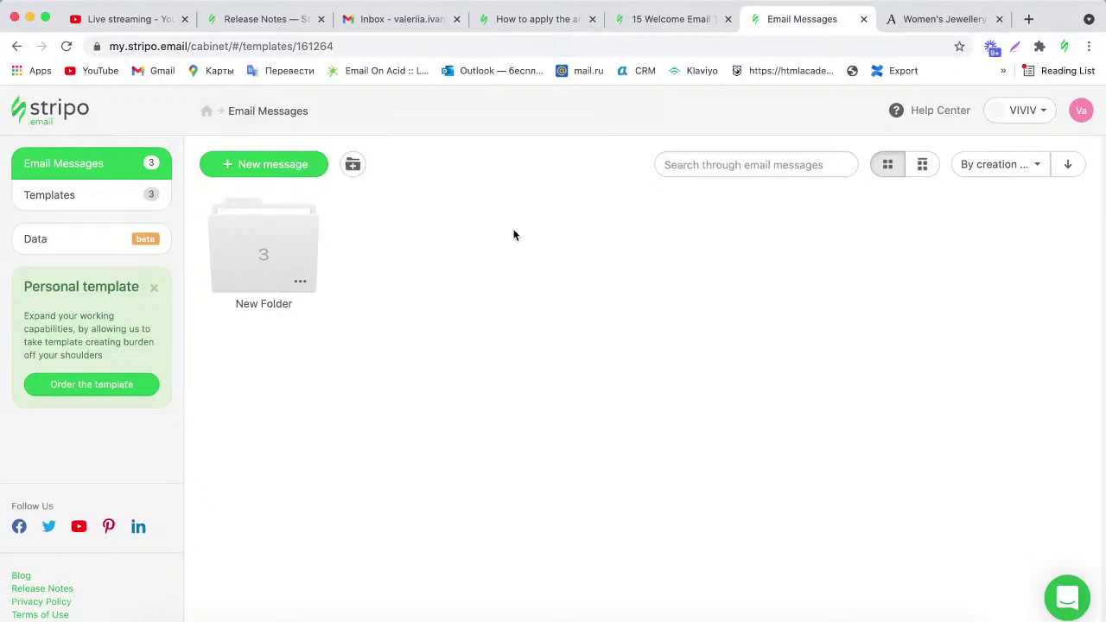
pyautogui.click(656, 19)
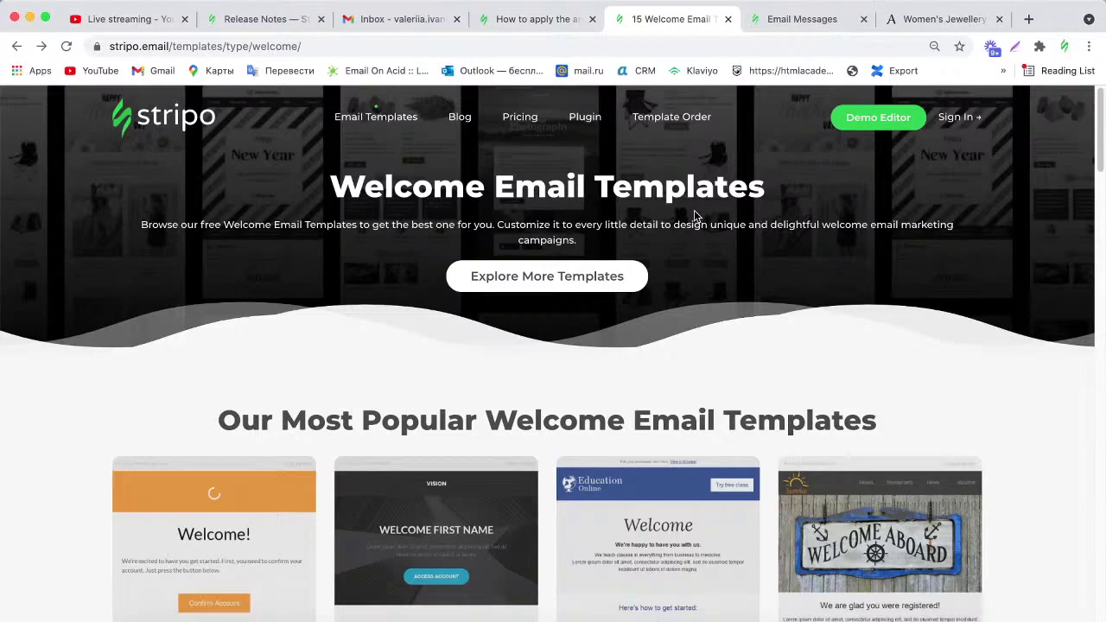
pyautogui.click(803, 19)
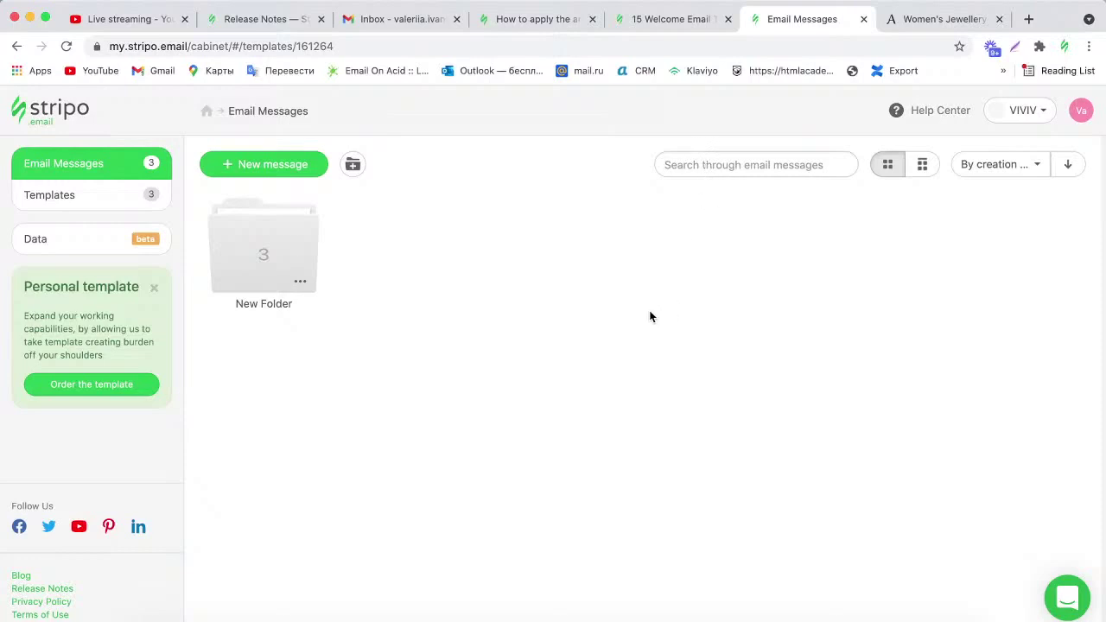
# Start a new email message from the prepared templates and filter them by the Welcome type.
pyautogui.click(282, 173)
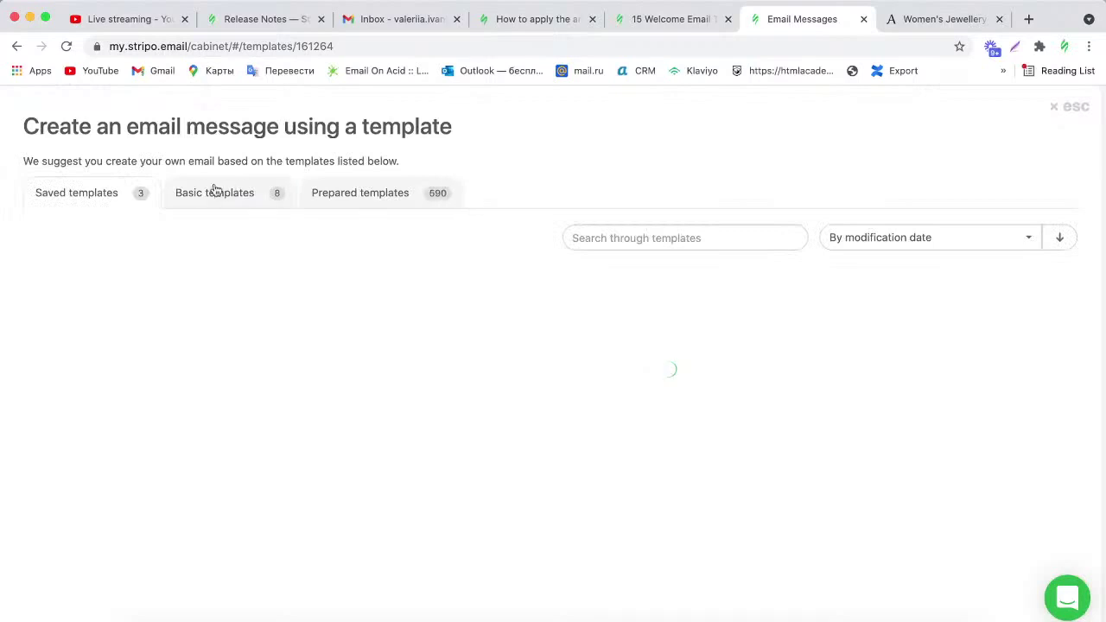
pyautogui.click(332, 207)
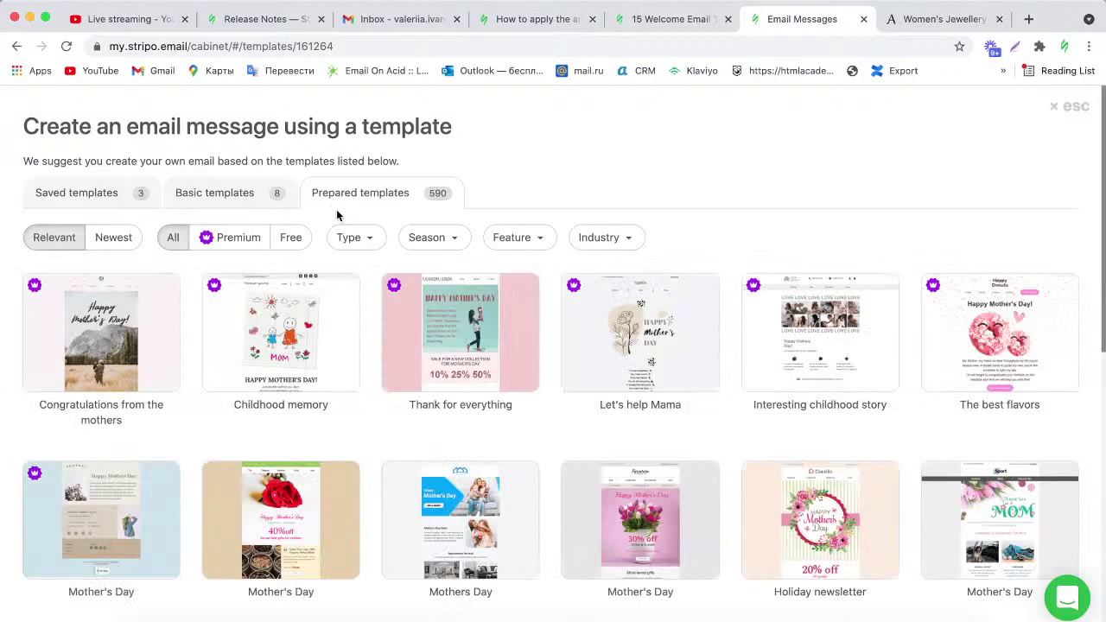
pyautogui.click(419, 238)
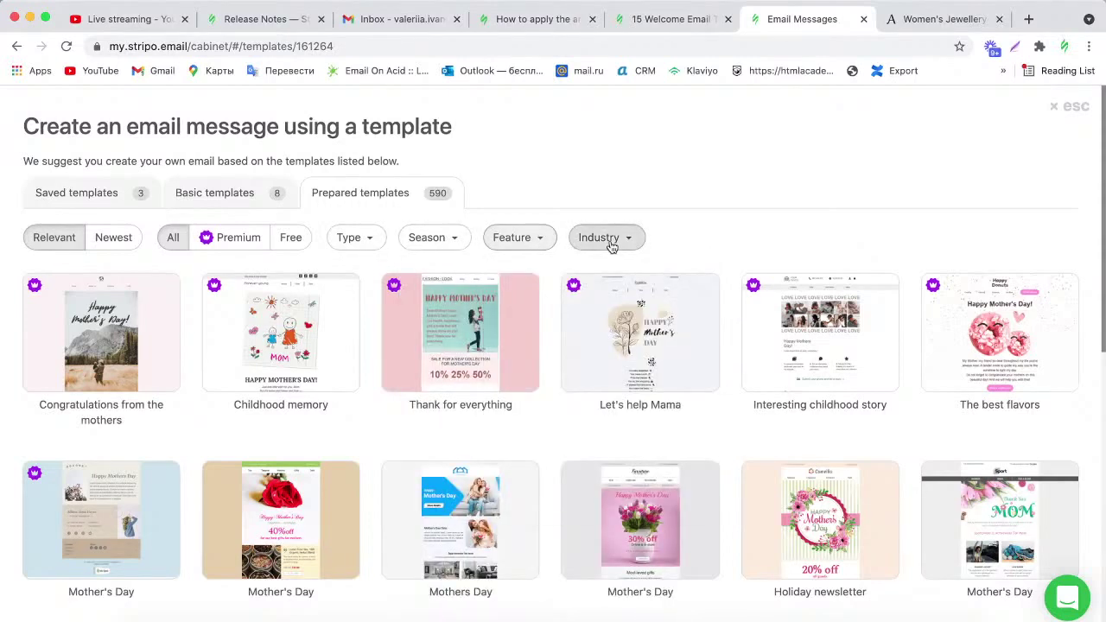
pyautogui.moveTo(610, 247)
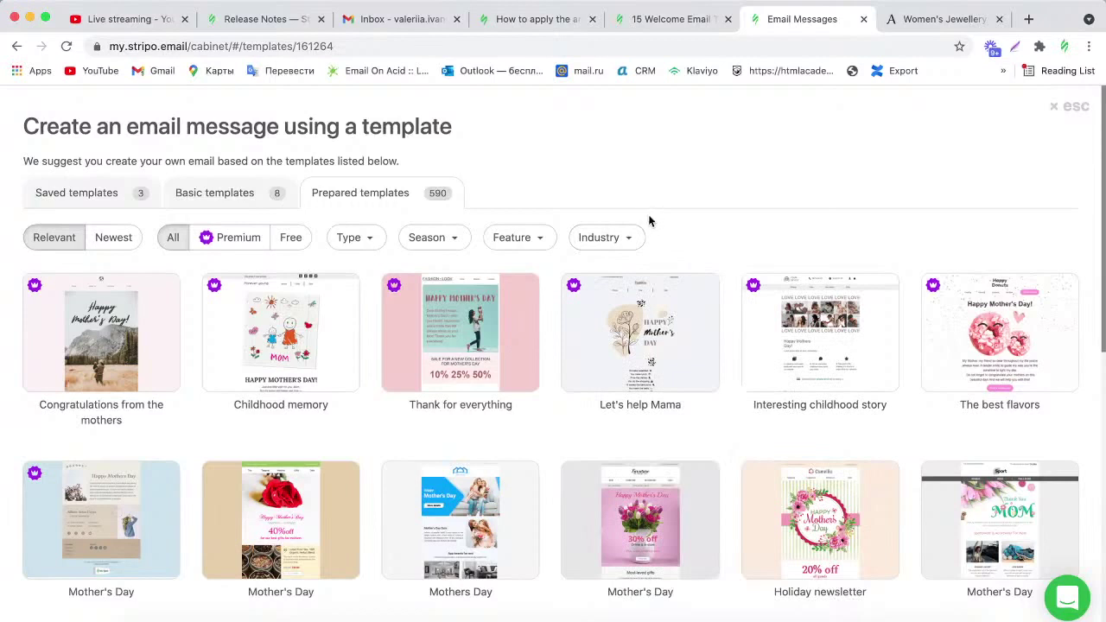
pyautogui.moveTo(365, 246)
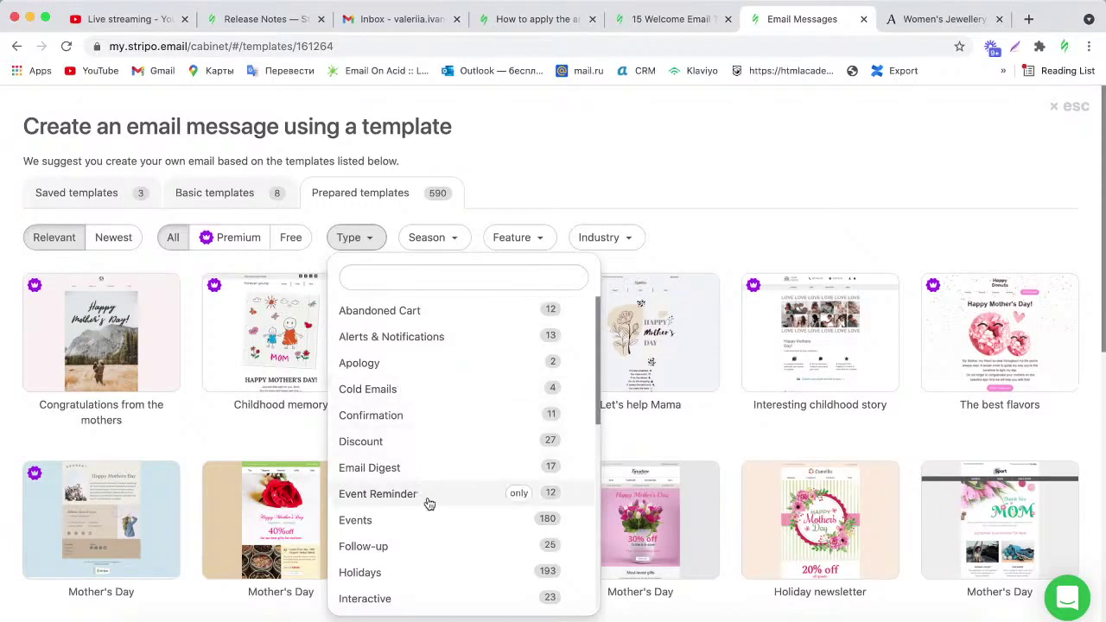
pyautogui.moveTo(599, 387); pyautogui.dragTo(596, 556)
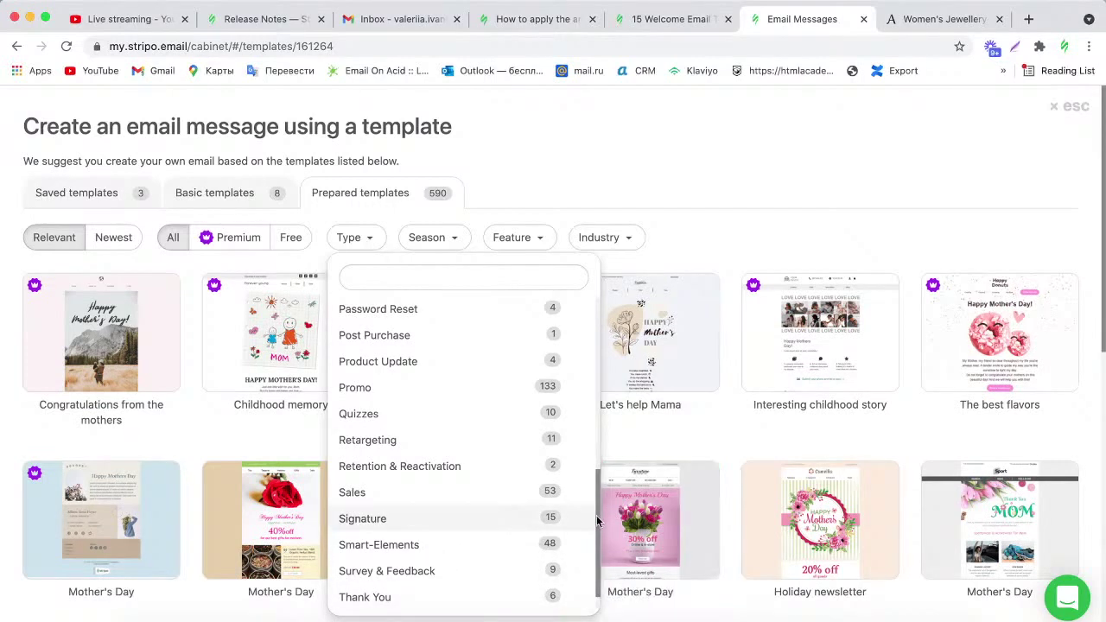
pyautogui.scroll(-1, 598, 519)
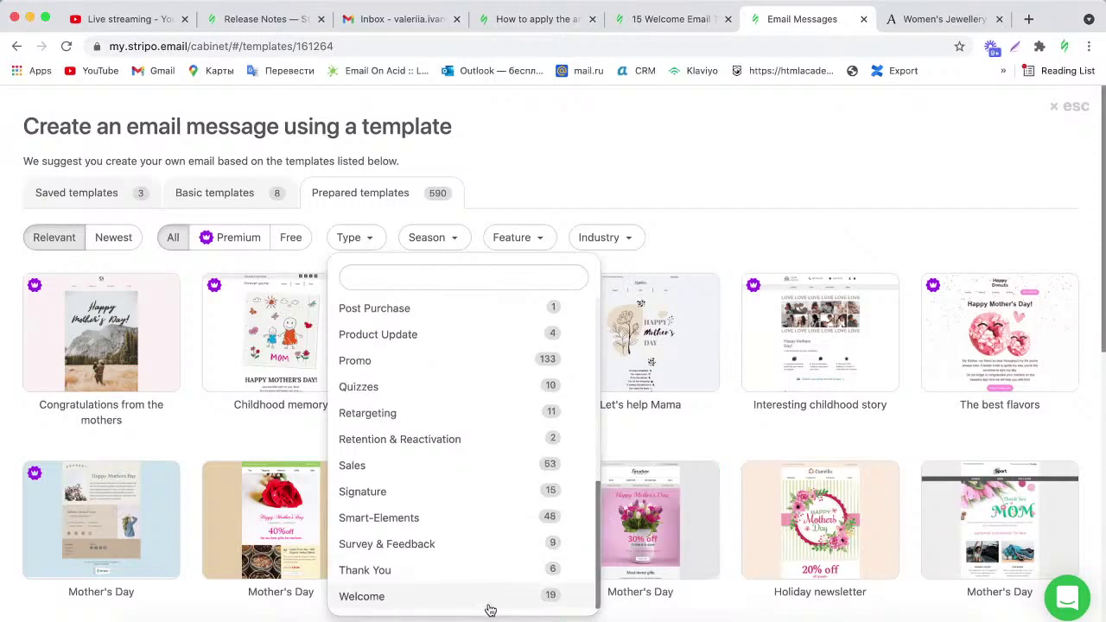
pyautogui.click(515, 597)
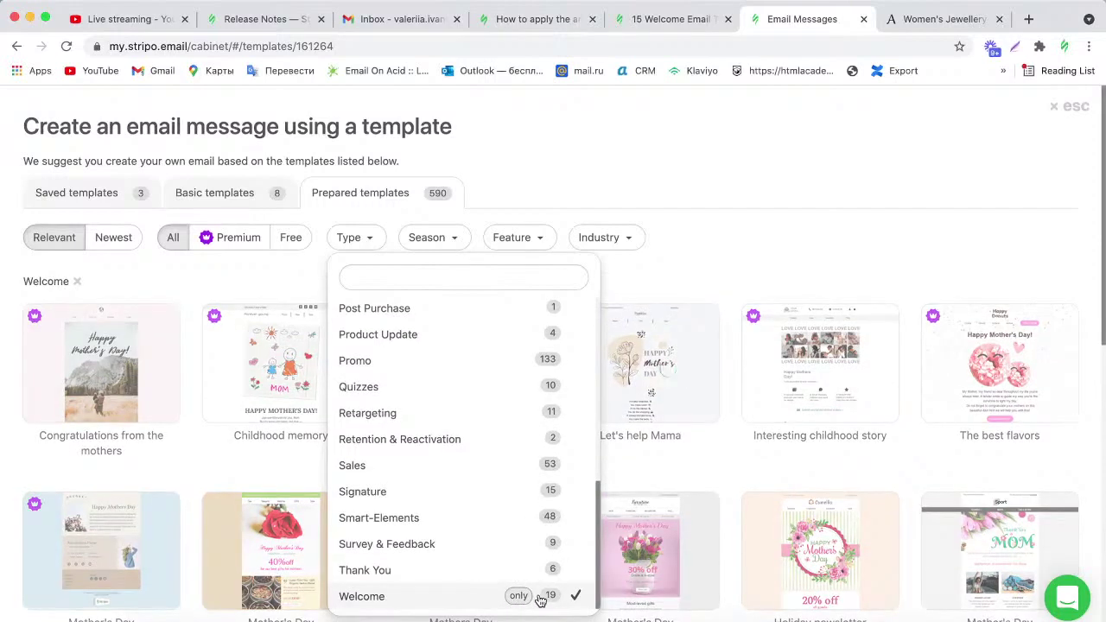
pyautogui.click(774, 257)
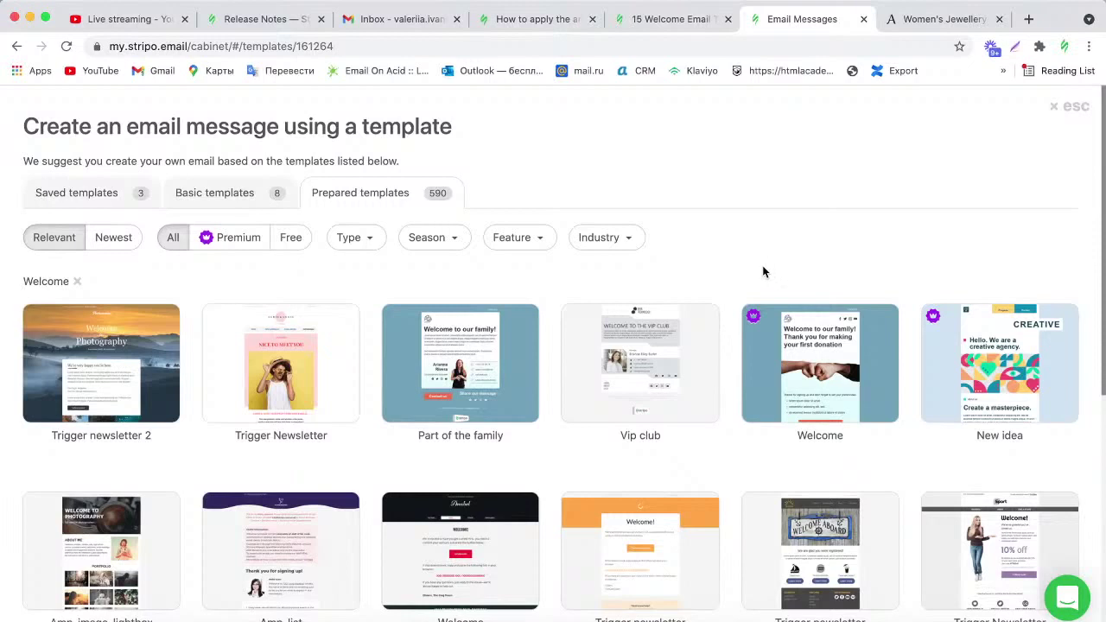
# Preview the full "Vip club" welcome template and close the preview.
pyautogui.moveTo(647, 415)
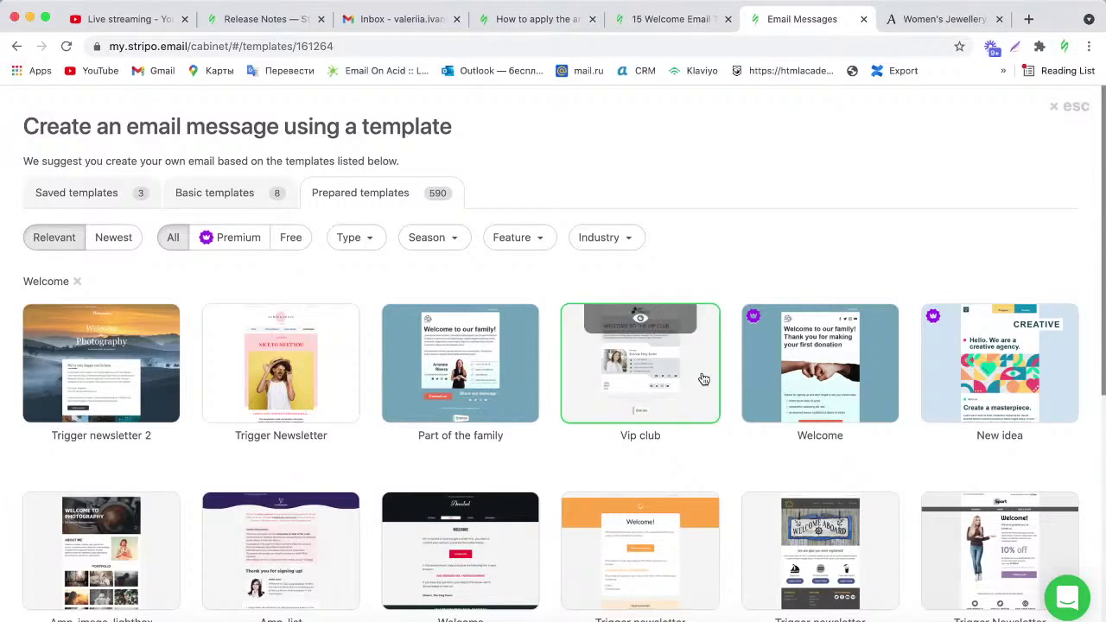
pyautogui.moveTo(639, 327)
pyautogui.click(640, 321)
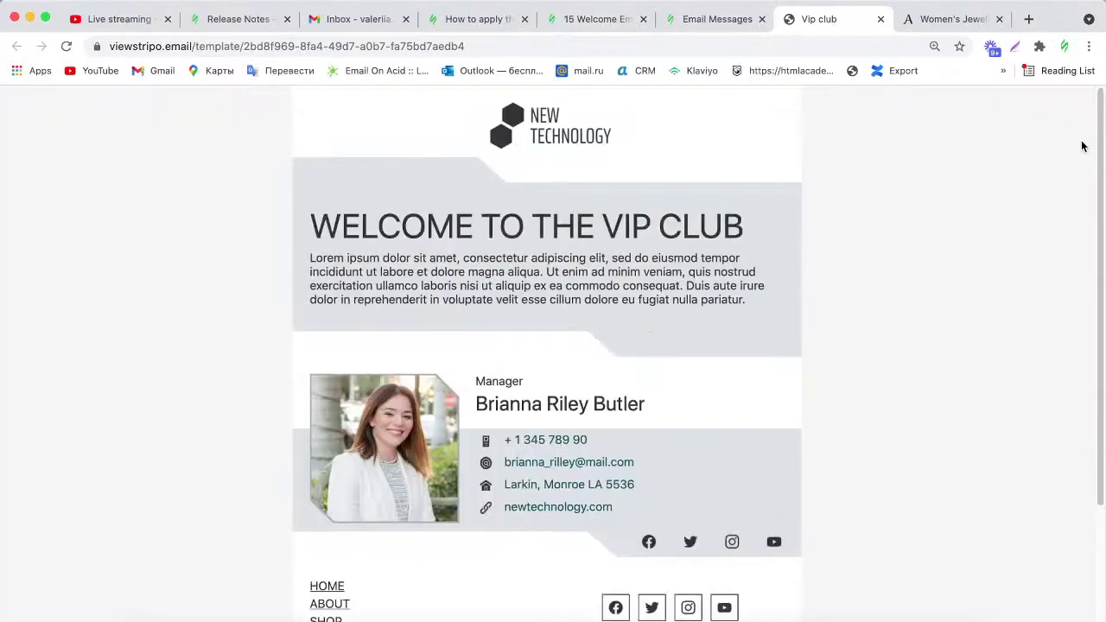
pyautogui.scroll(-4, 1087, 155)
pyautogui.scroll(3, 1095, 167)
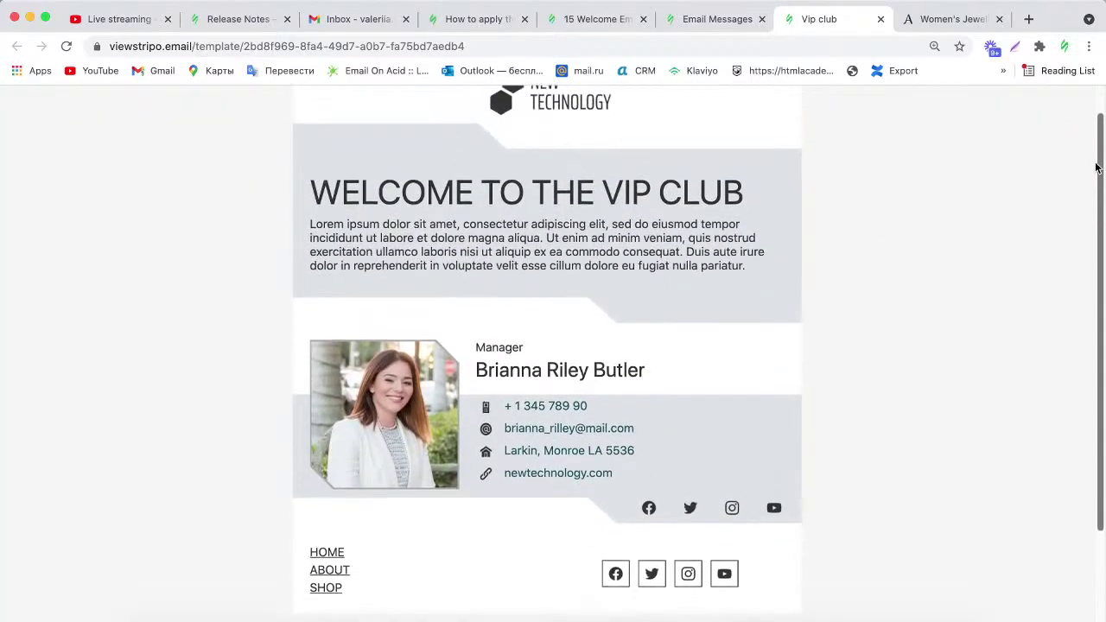
pyautogui.scroll(1, 1095, 167)
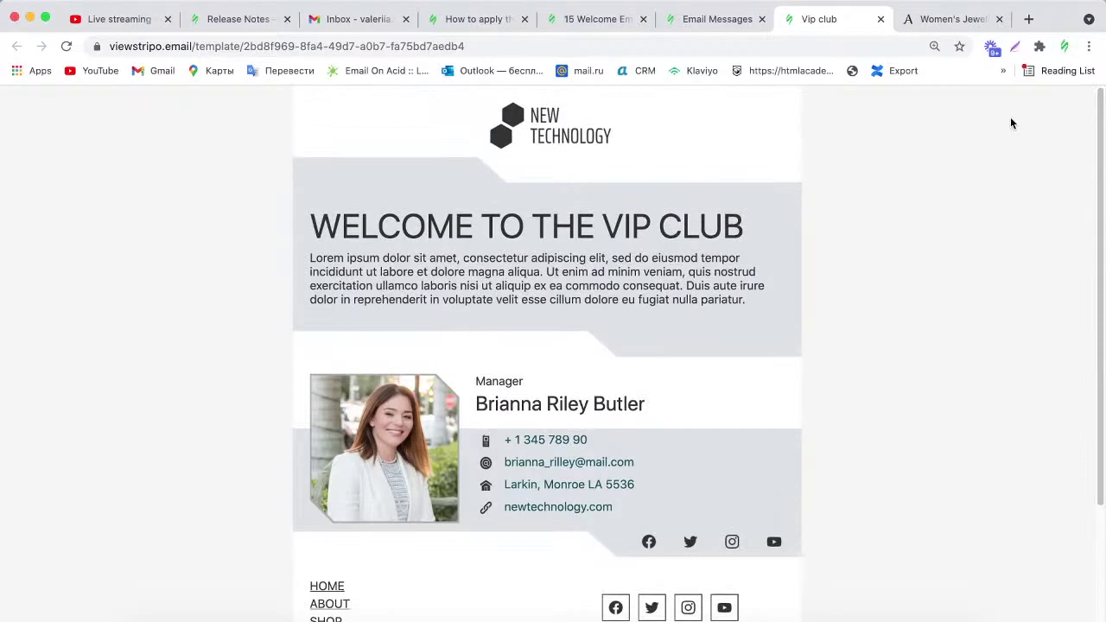
pyautogui.click(880, 19)
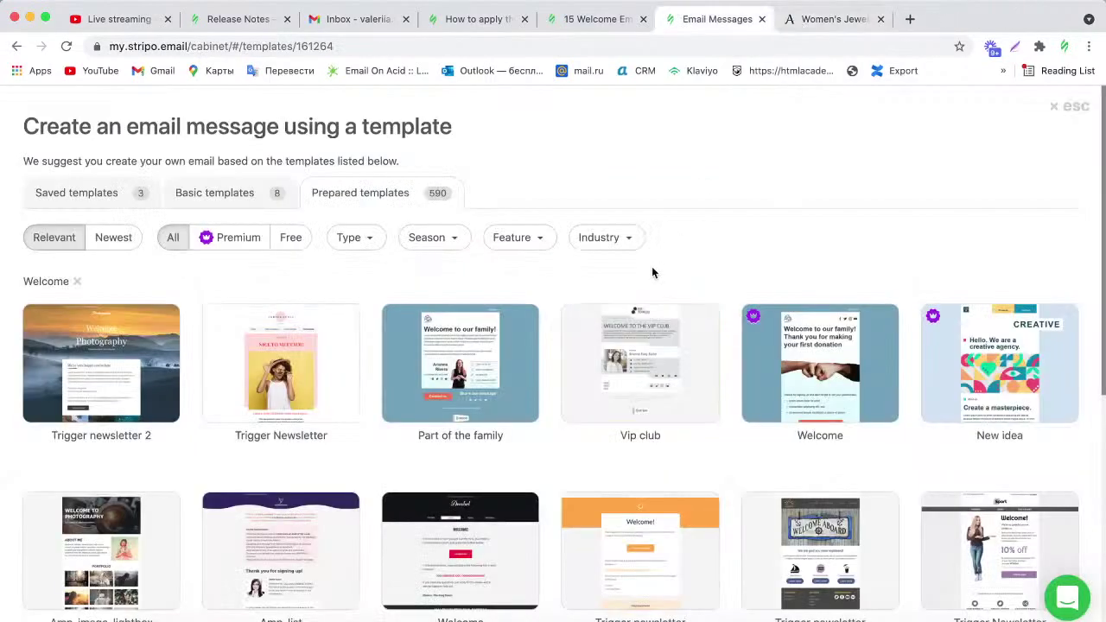
# Create the message from the "Trigger Newsletter" template with the woman in a hat on a yellow background.
pyautogui.moveTo(326, 363)
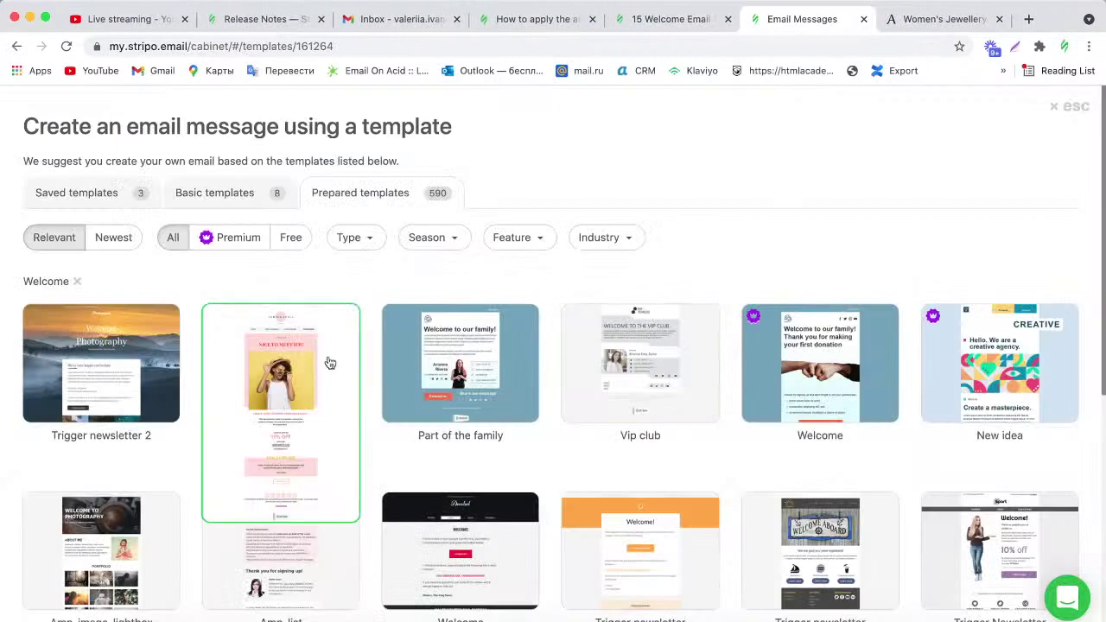
pyautogui.click(276, 380)
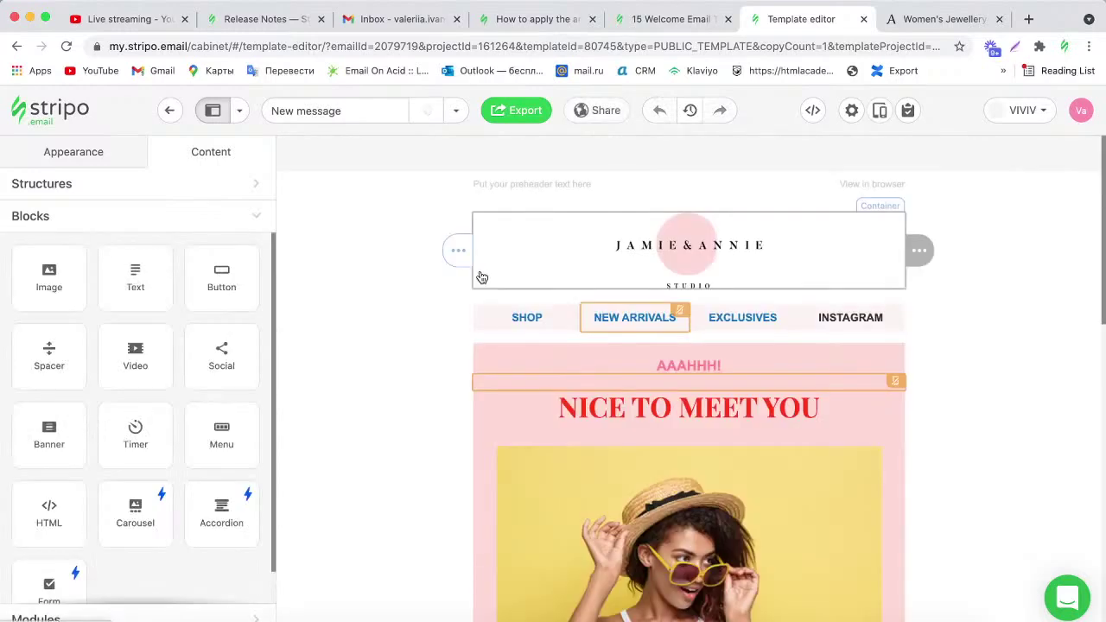
pyautogui.moveTo(985, 266)
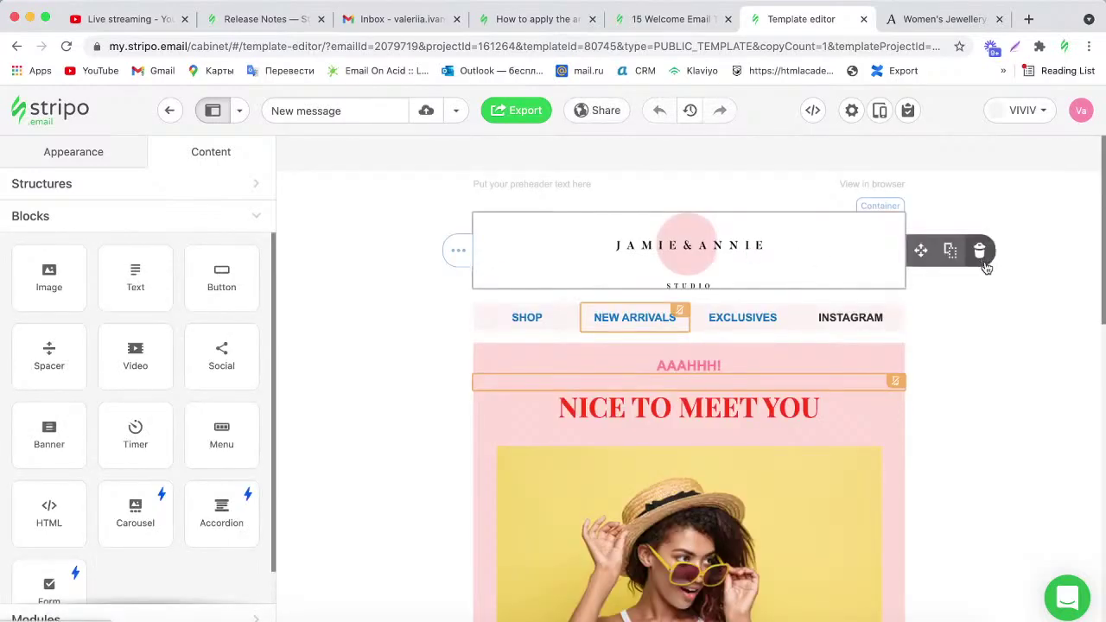
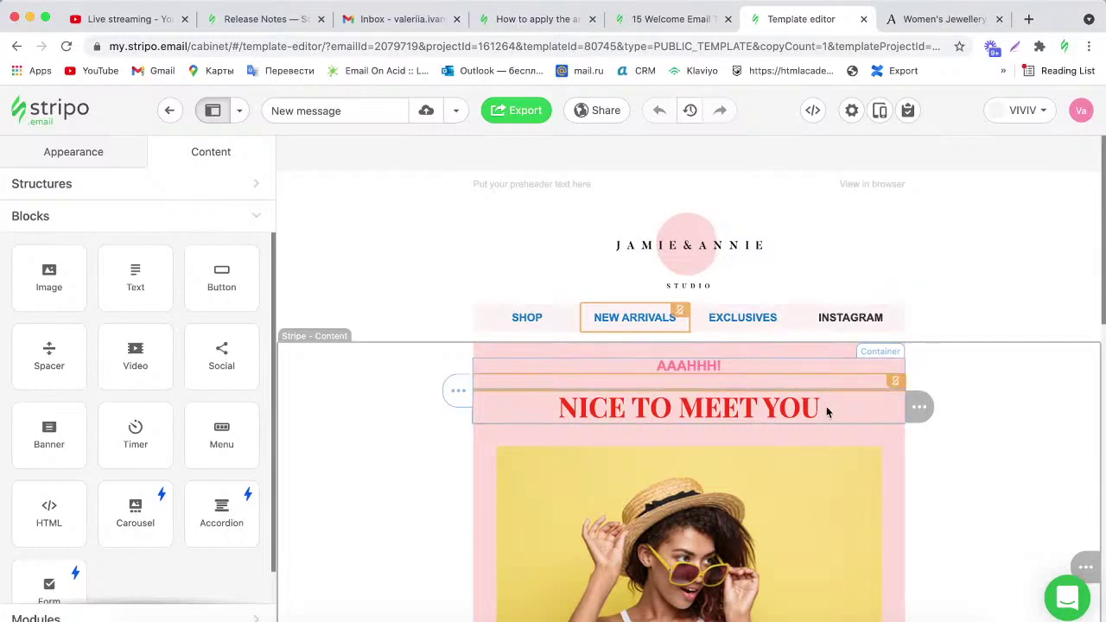
# Add the eSputnik First Name merge tag after the "NICE TO MEET YOU" heading and place it on its own line.
pyautogui.click(825, 406)
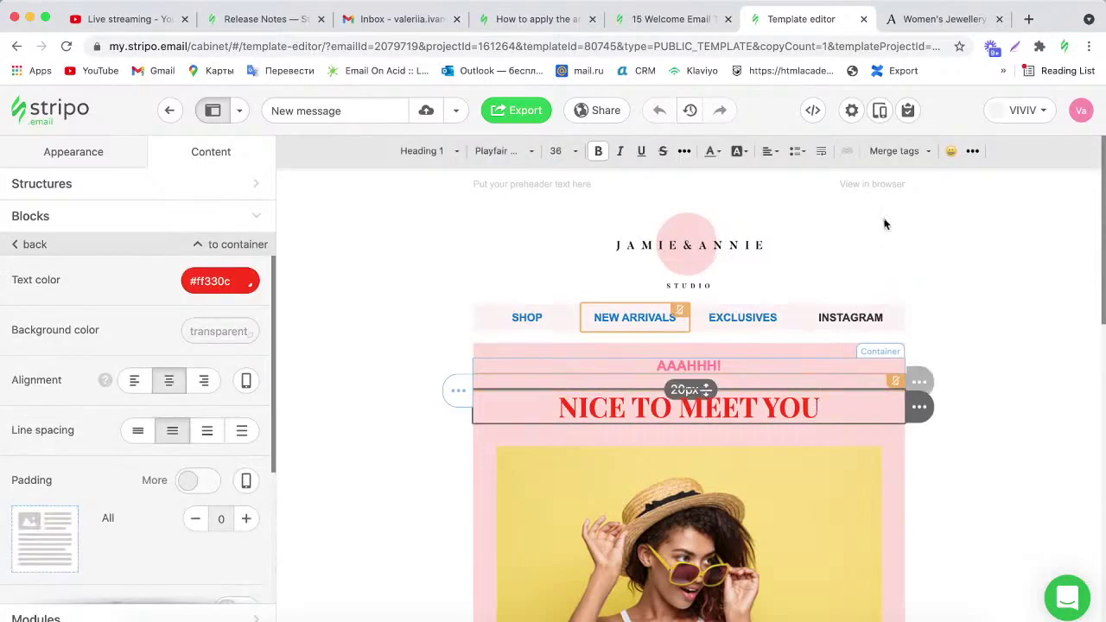
pyautogui.click(927, 155)
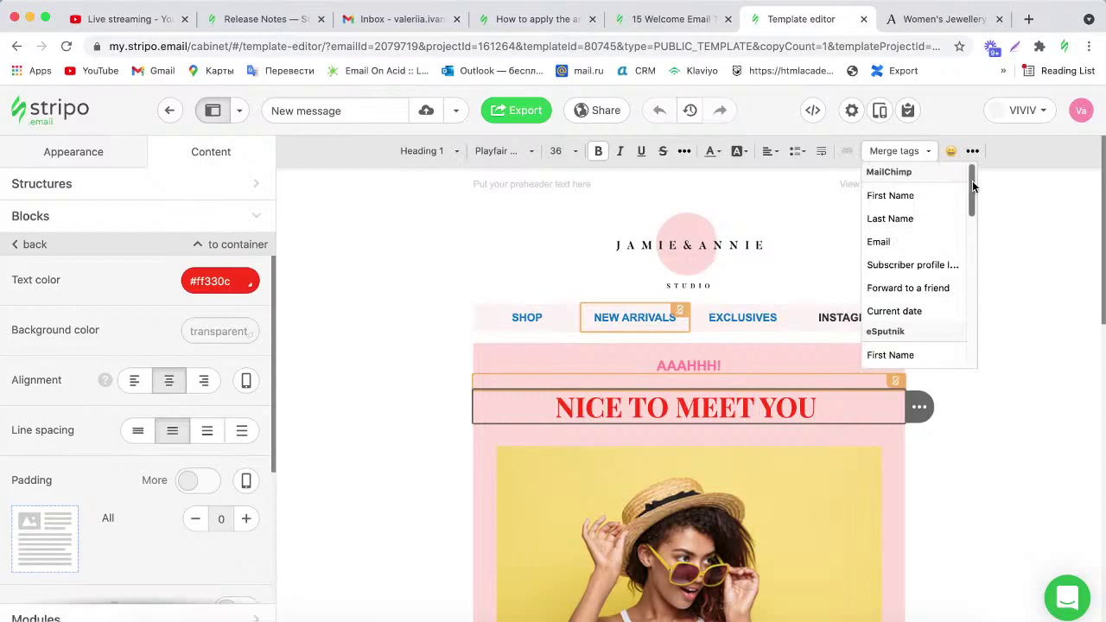
pyautogui.moveTo(973, 185)
pyautogui.mouseDown()
pyautogui.moveTo(971, 337)
pyautogui.moveTo(968, 178)
pyautogui.mouseUp()
pyautogui.moveTo(967, 177); pyautogui.dragTo(968, 186)
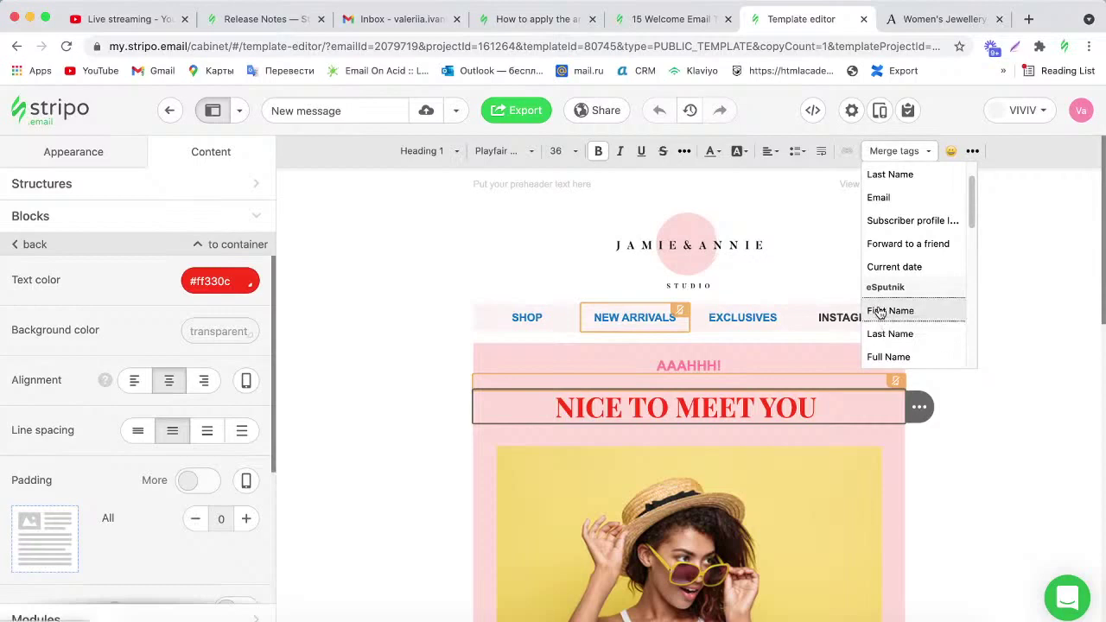
pyautogui.click(880, 312)
pyautogui.click(621, 434)
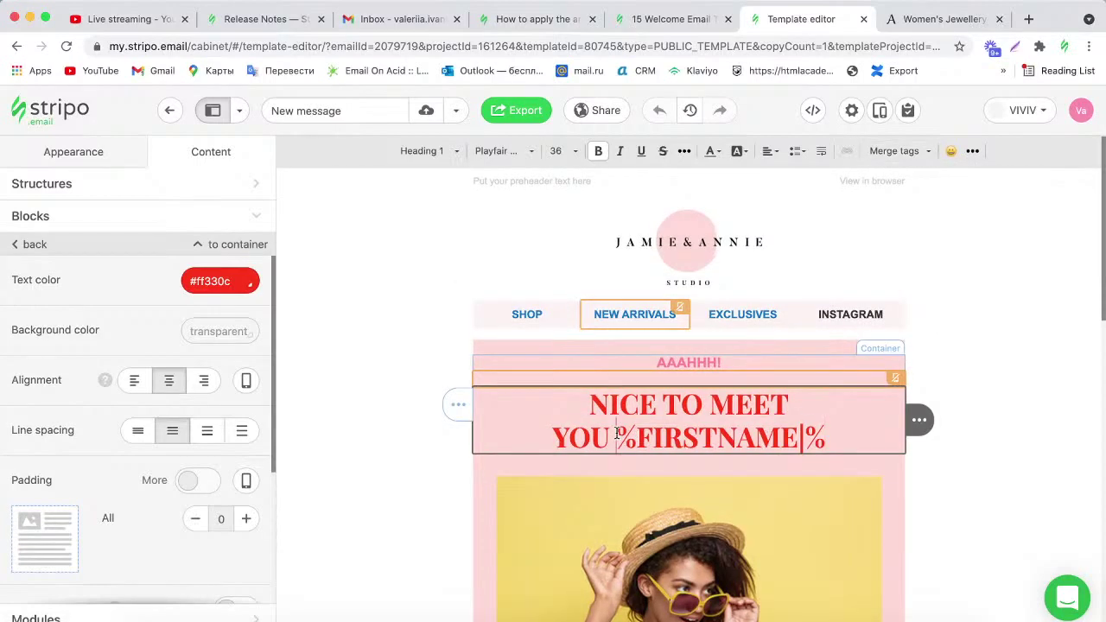
pyautogui.hotkey('shift', 'Return')
# Select the first-name tag in the heading and review the list of available merge tags.
pyautogui.doubleClick(780, 432)
pyautogui.moveTo(730, 432); pyautogui.dragTo(581, 432)
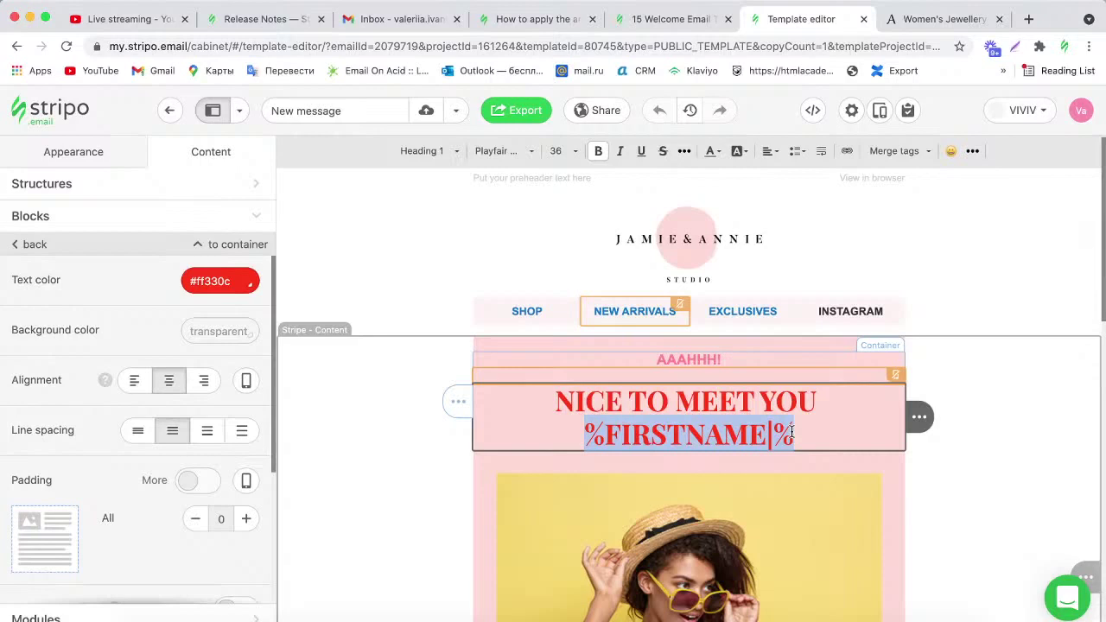
pyautogui.click(894, 153)
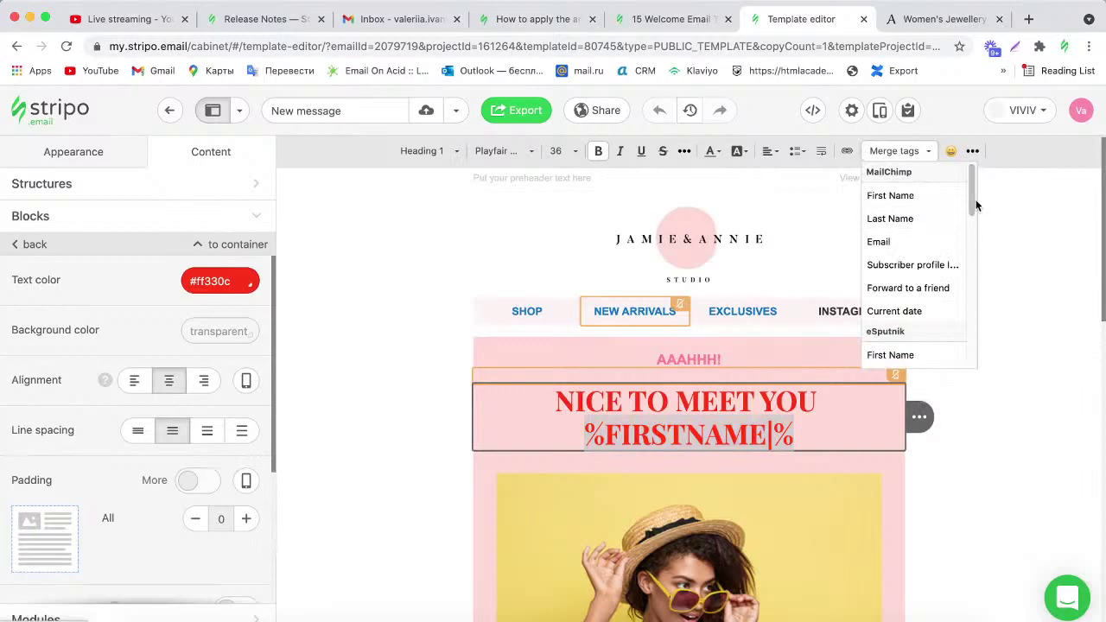
pyautogui.moveTo(973, 200)
pyautogui.mouseDown()
pyautogui.moveTo(972, 319)
pyautogui.moveTo(971, 181)
pyautogui.mouseUp()
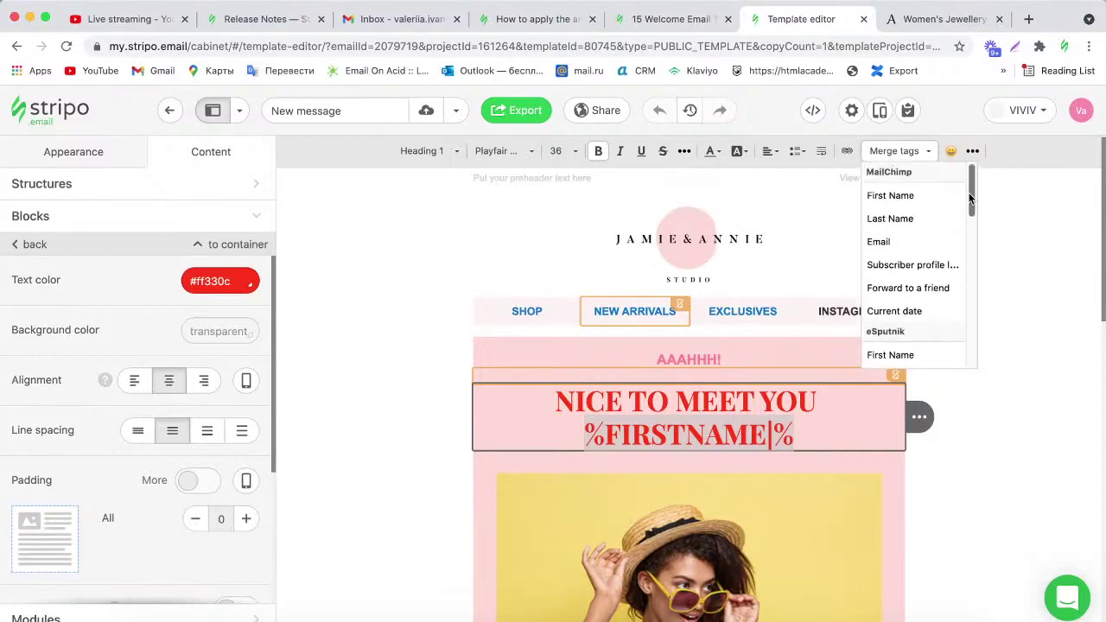
pyautogui.click(913, 154)
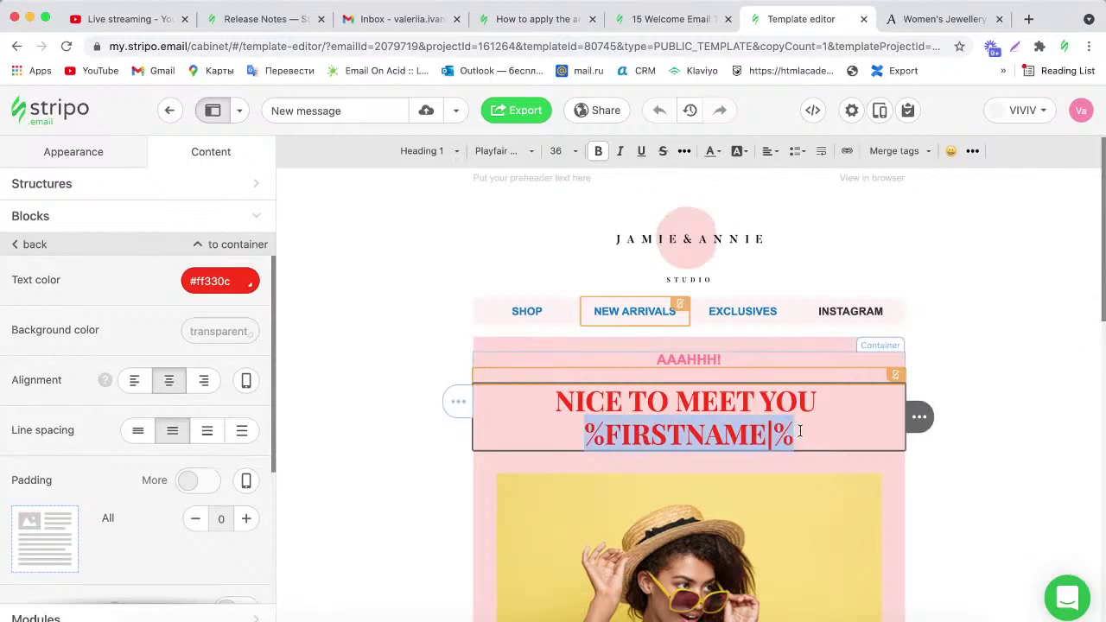
pyautogui.click(754, 432)
pyautogui.moveTo(799, 434); pyautogui.dragTo(577, 432)
pyautogui.click(627, 432)
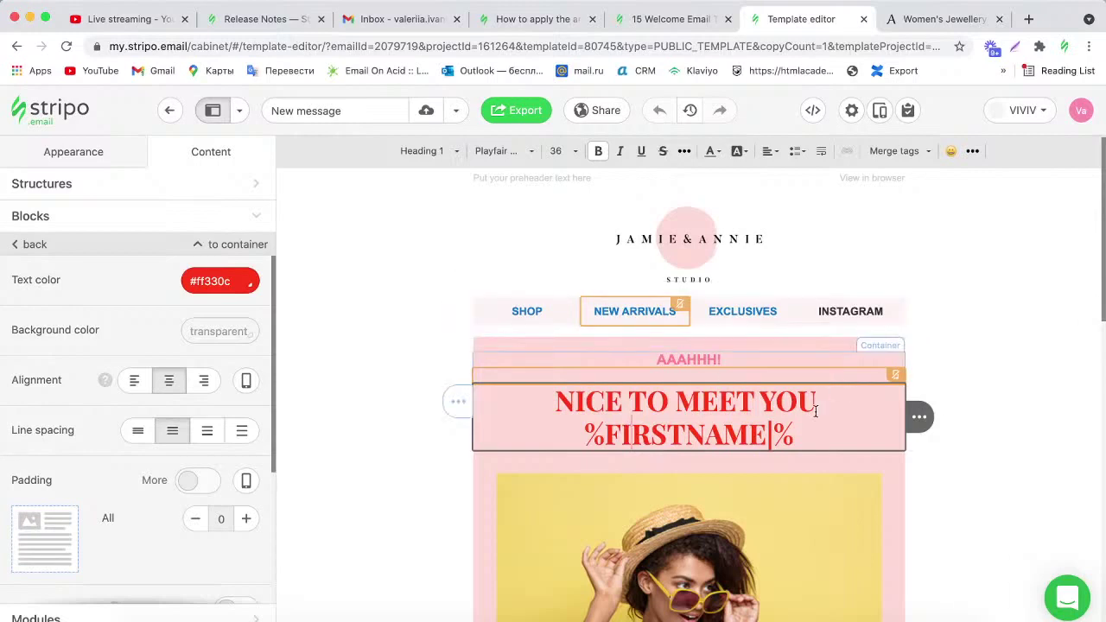
# Open the VIVIV project settings and examine the Merge Tags section.
pyautogui.click(1041, 119)
pyautogui.click(1036, 210)
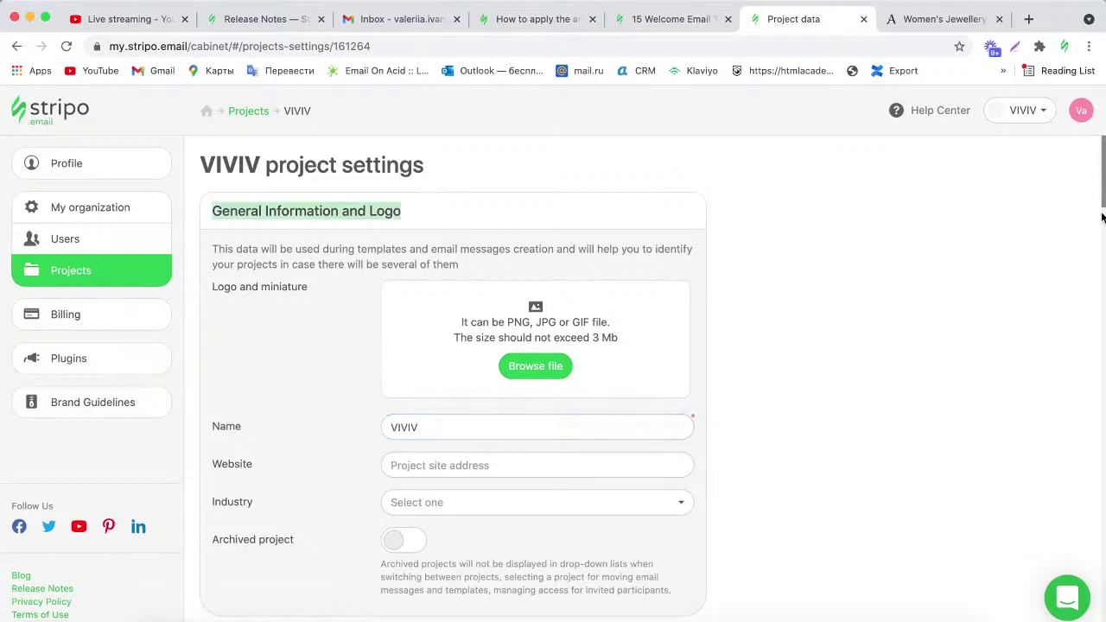
pyautogui.moveTo(1101, 211); pyautogui.dragTo(1102, 324)
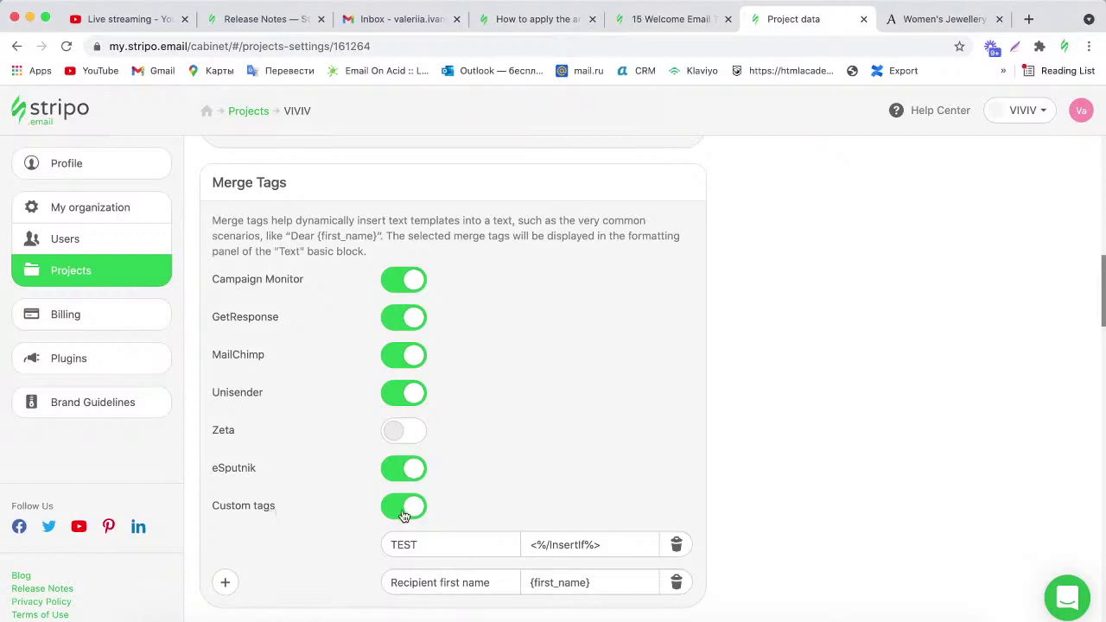
# Add a blank user tag row to the custom merge tags and go through its name and value fields.
pyautogui.click(225, 582)
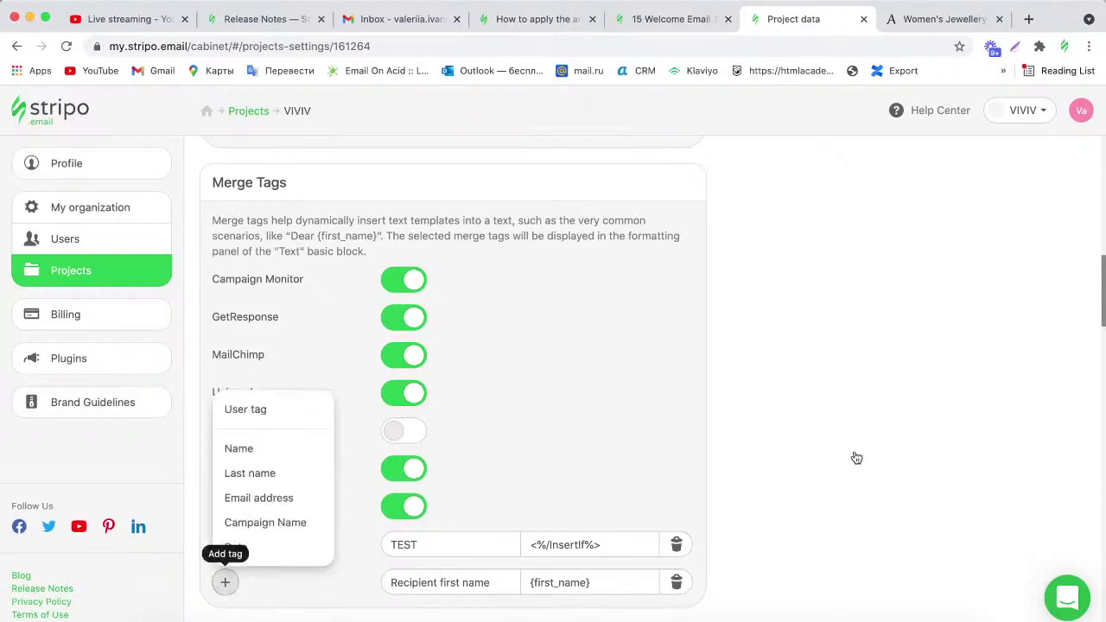
pyautogui.click(293, 417)
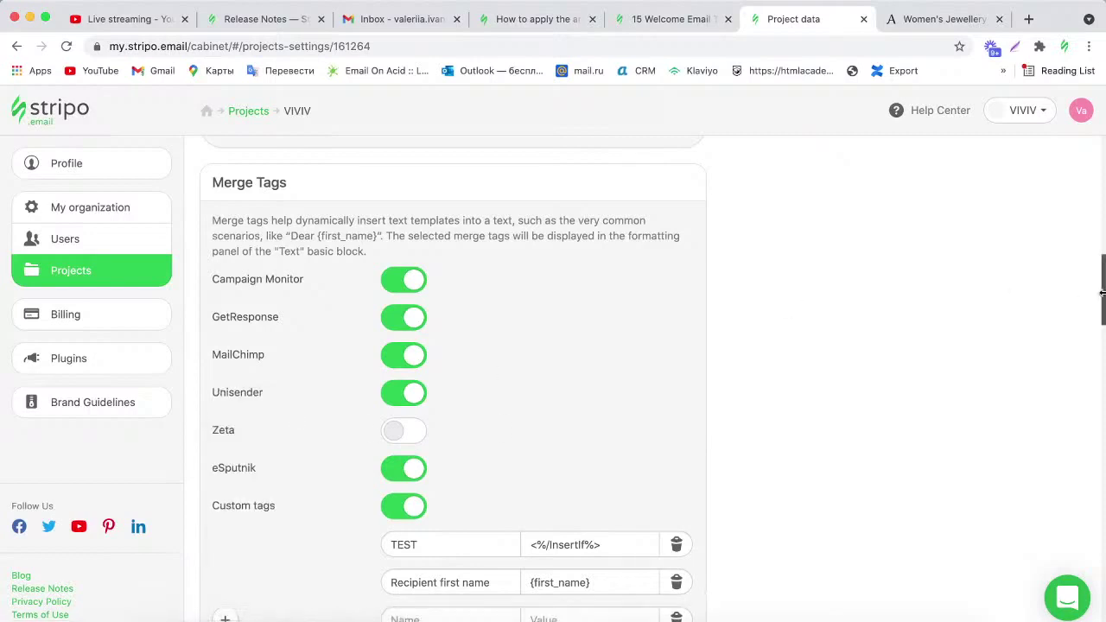
pyautogui.scroll(-4, 440, 477)
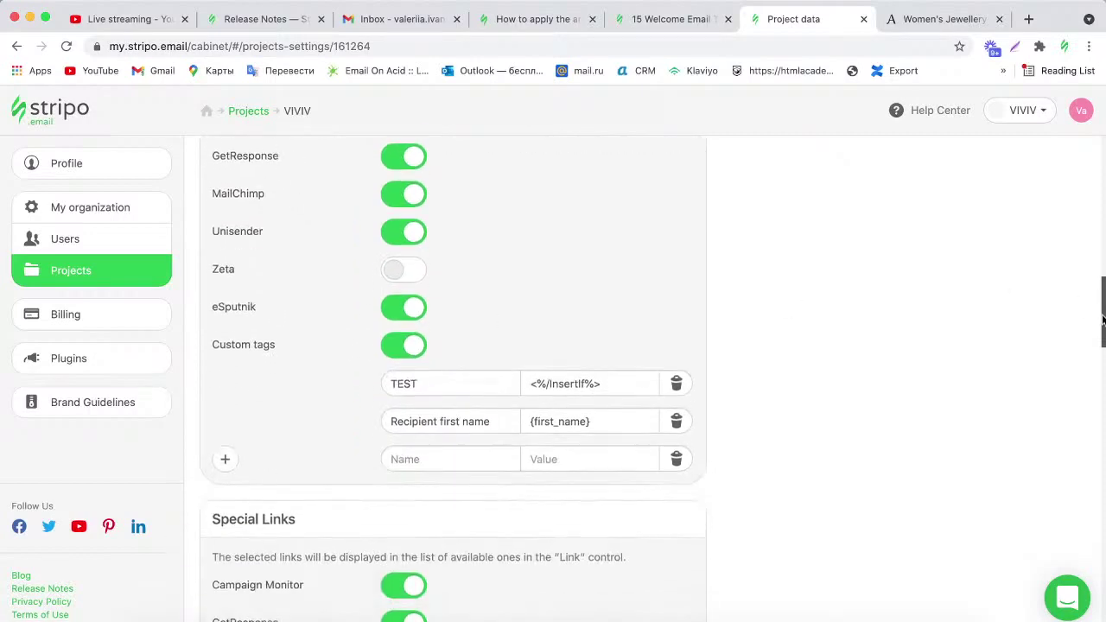
pyautogui.click(439, 458)
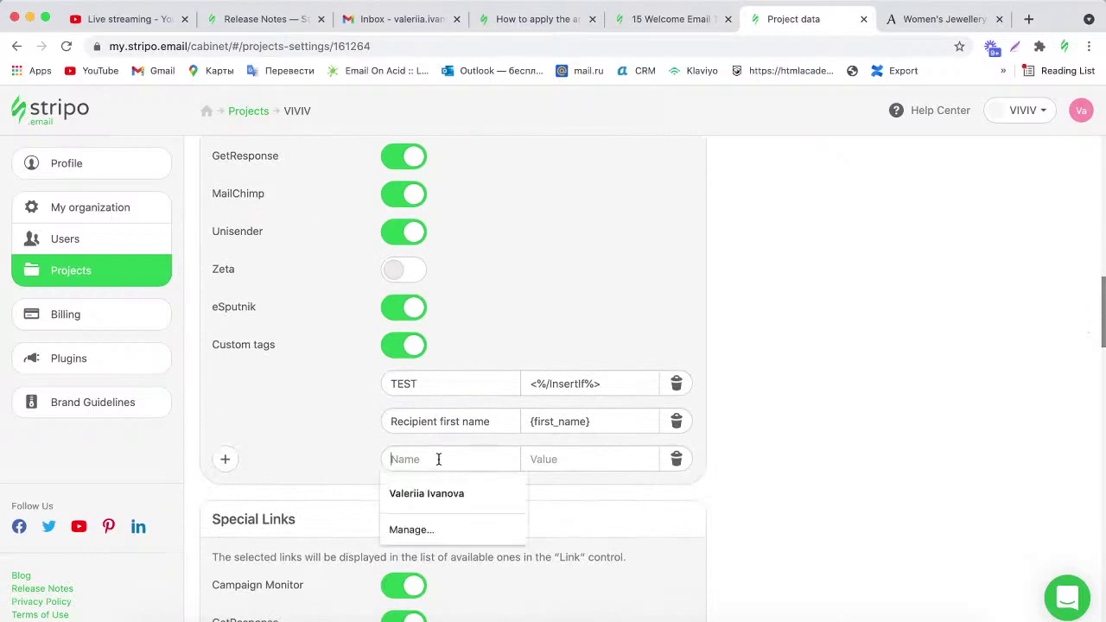
pyautogui.click(565, 459)
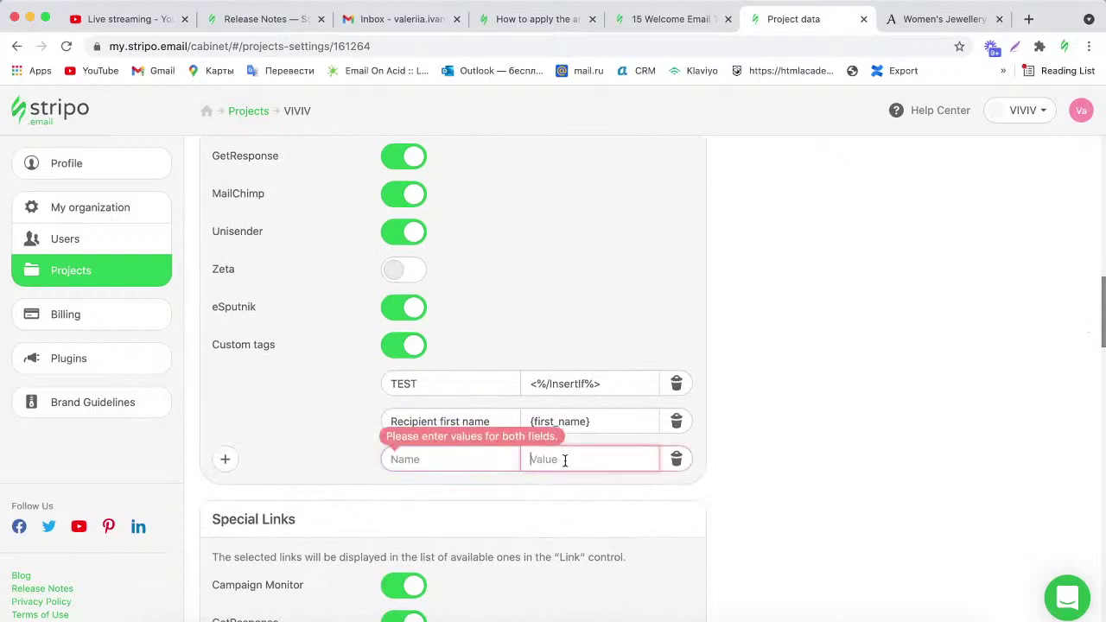
# Reopen the new message and review the merge tags available for its heading, down to the custom tags.
pyautogui.click(72, 120)
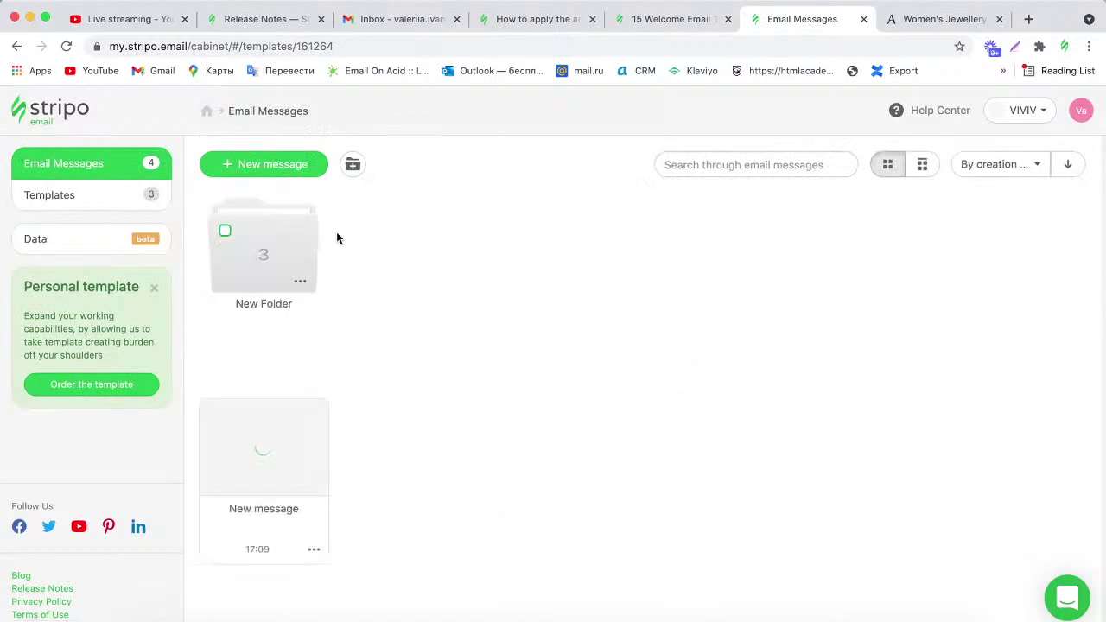
pyautogui.click(278, 465)
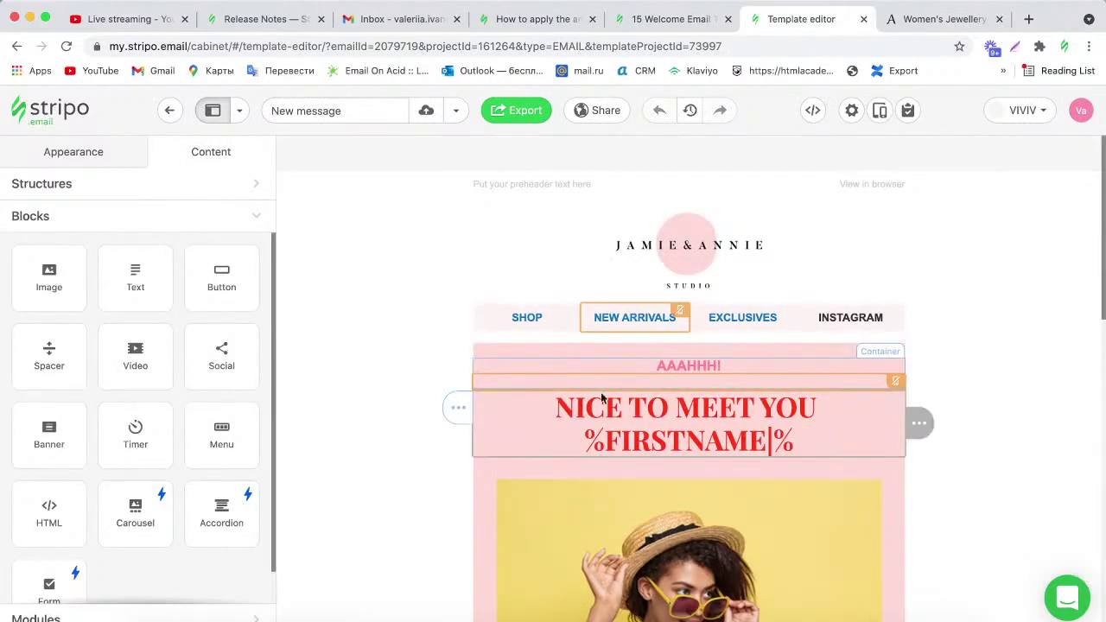
pyautogui.click(785, 439)
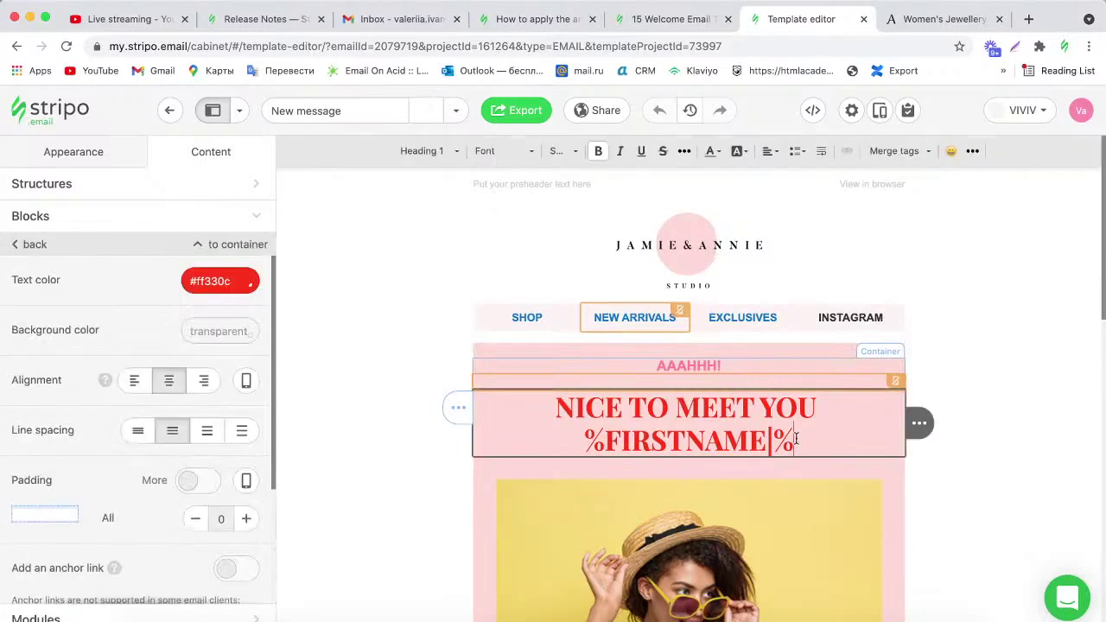
pyautogui.click(915, 150)
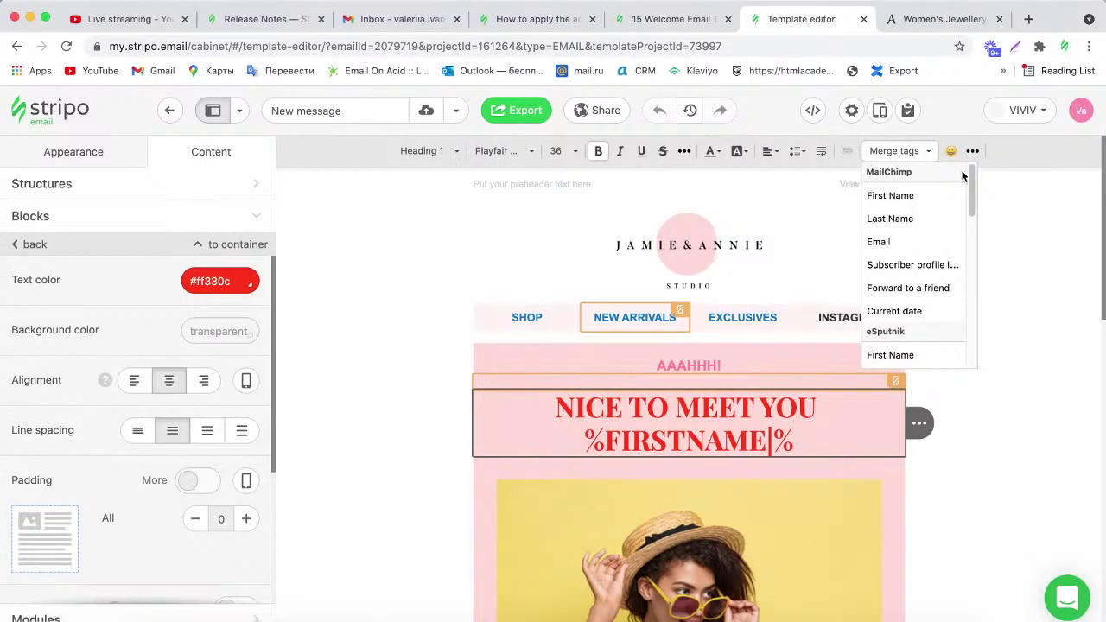
pyautogui.moveTo(971, 185); pyautogui.dragTo(971, 328)
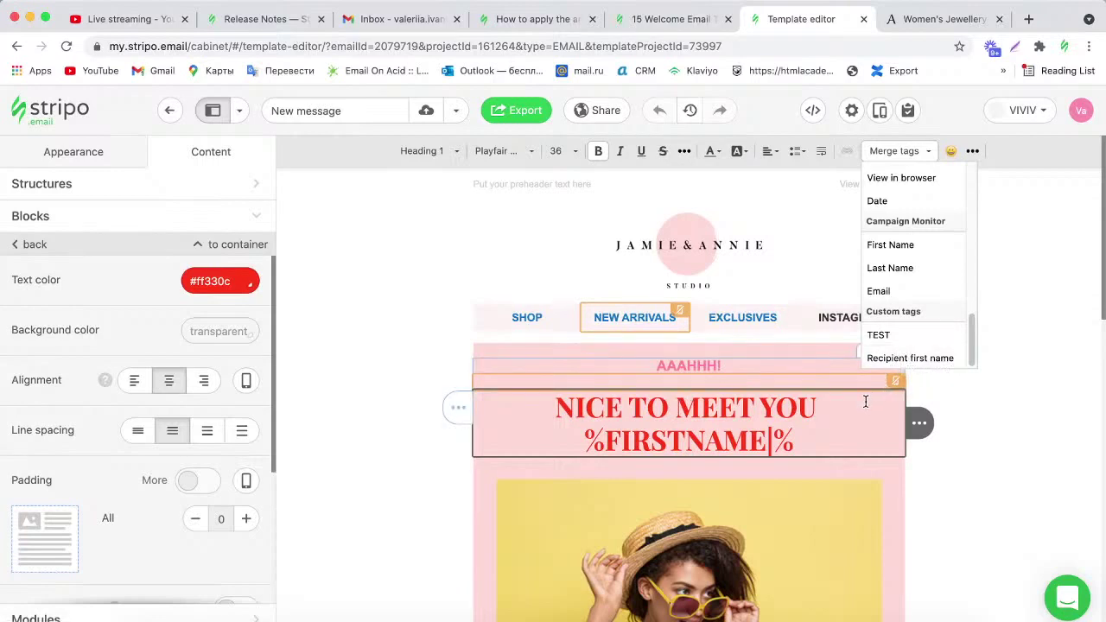
pyautogui.click(821, 424)
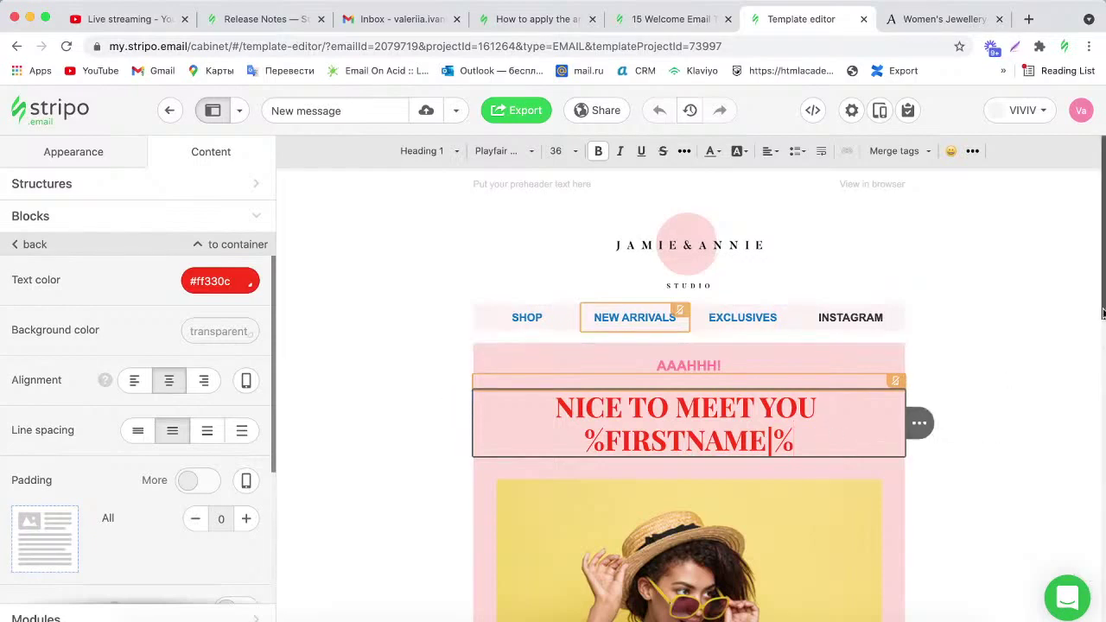
# Insert a structure with two equal columns directly below the photo of the woman in the hat.
pyautogui.moveTo(1102, 311); pyautogui.dragTo(1097, 501)
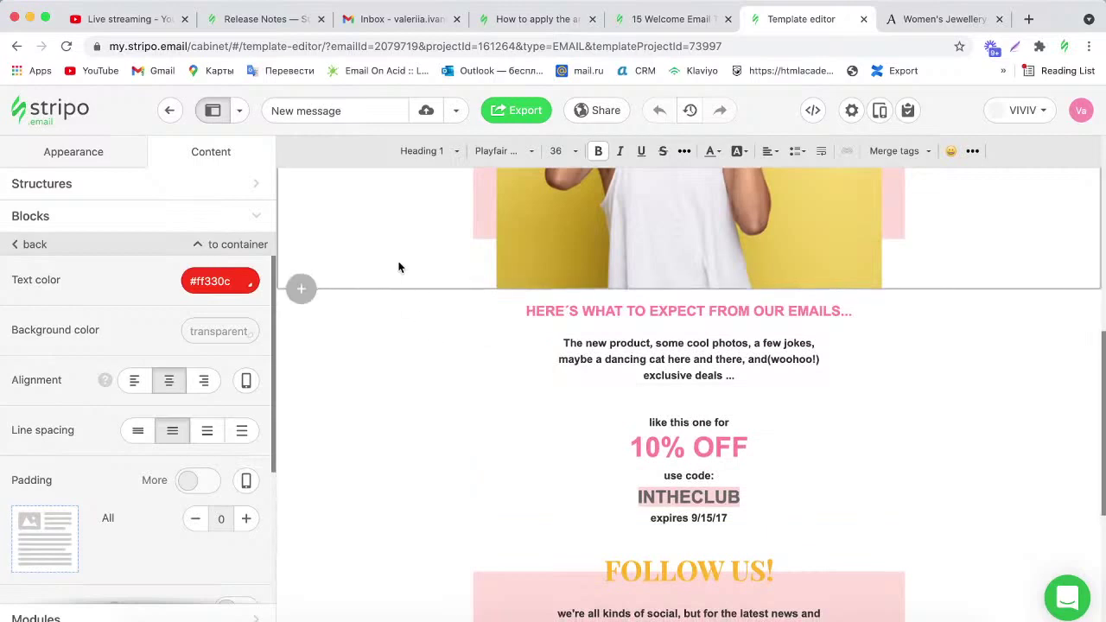
pyautogui.click(320, 279)
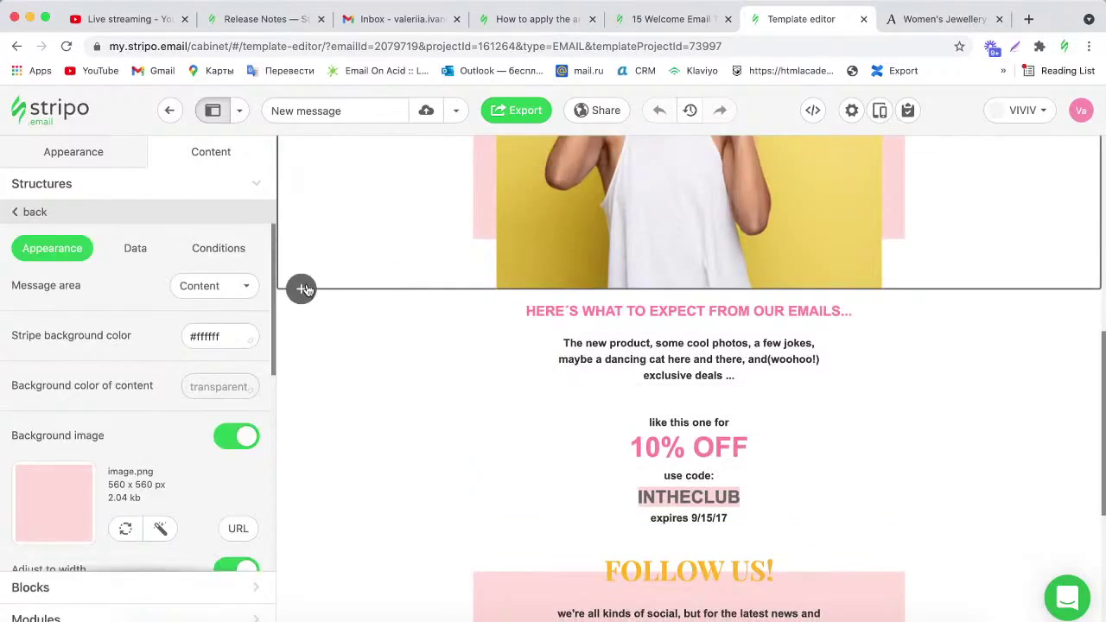
pyautogui.click(302, 289)
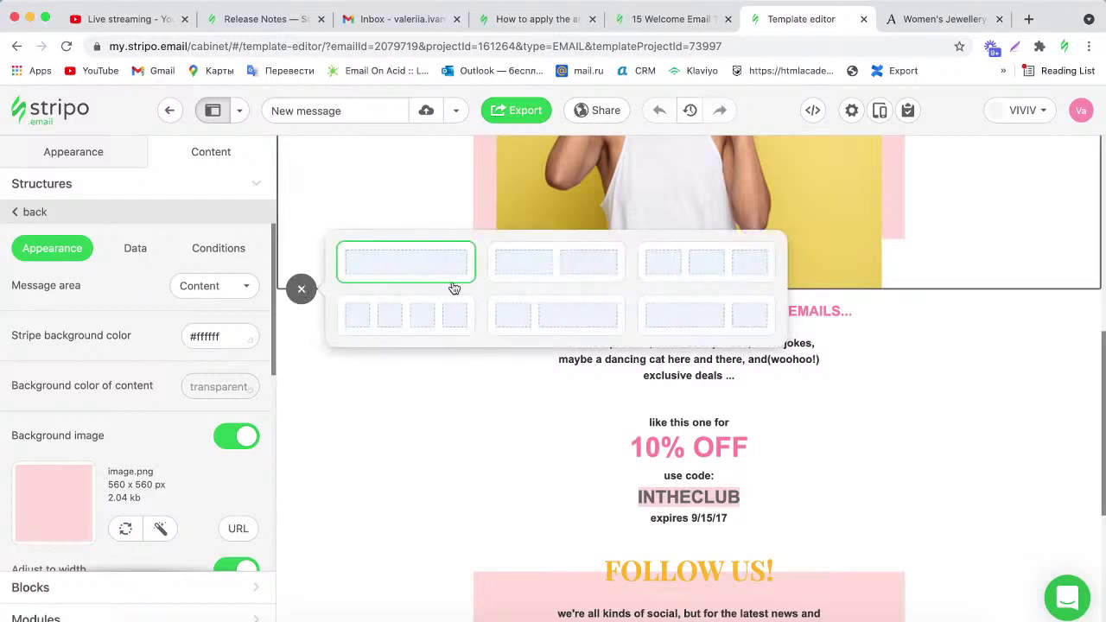
pyautogui.click(529, 278)
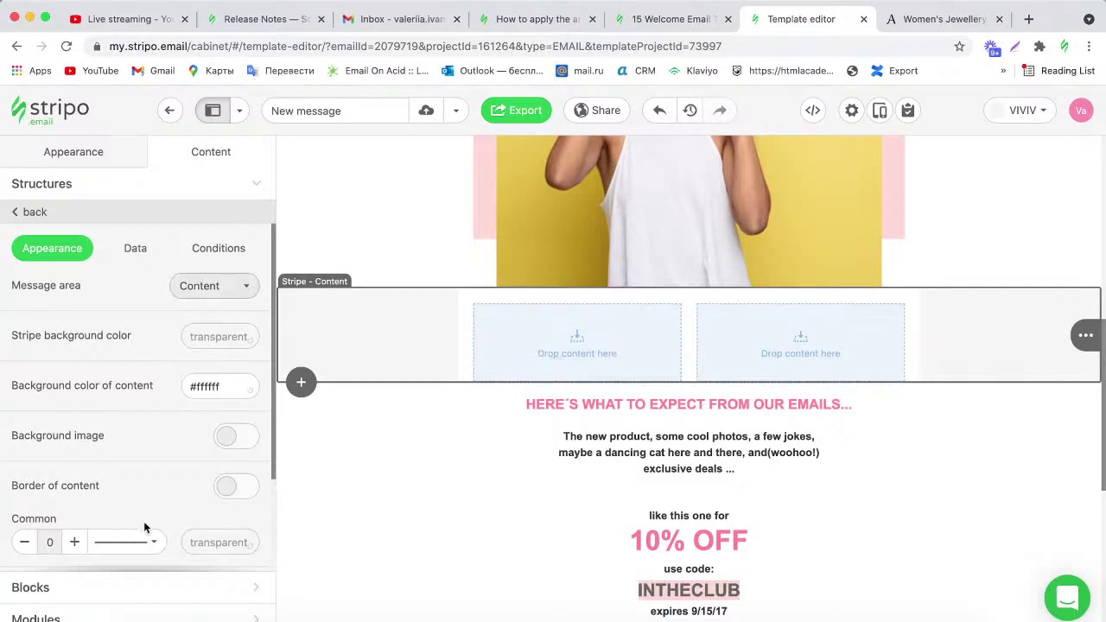
# Place an image block in each column of the new structure and select the left one.
pyautogui.click(141, 587)
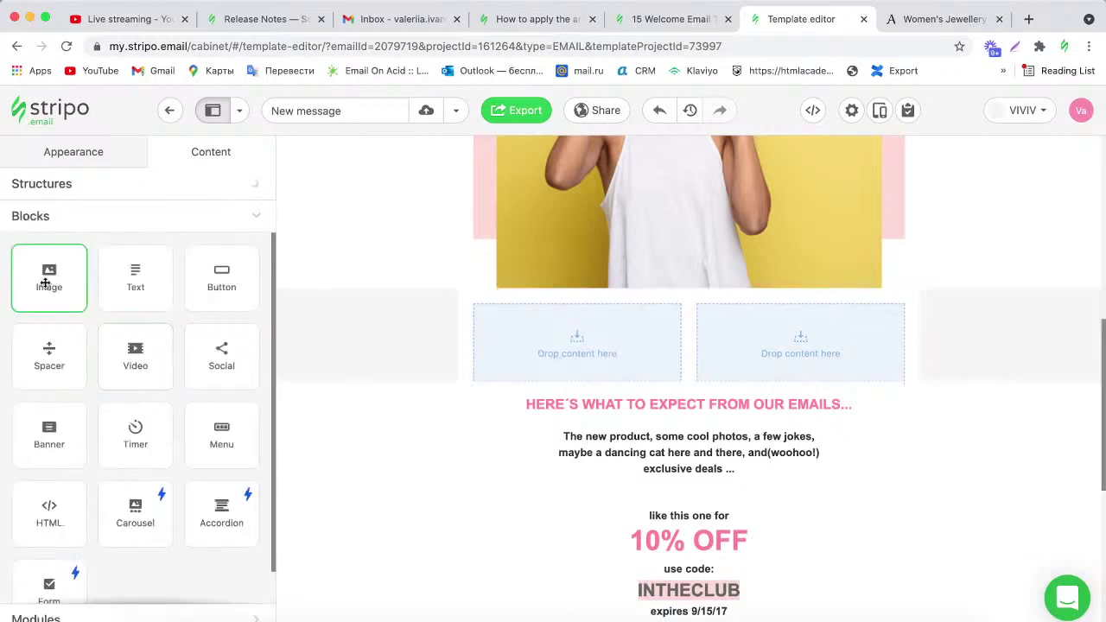
pyautogui.moveTo(45, 284); pyautogui.dragTo(518, 304)
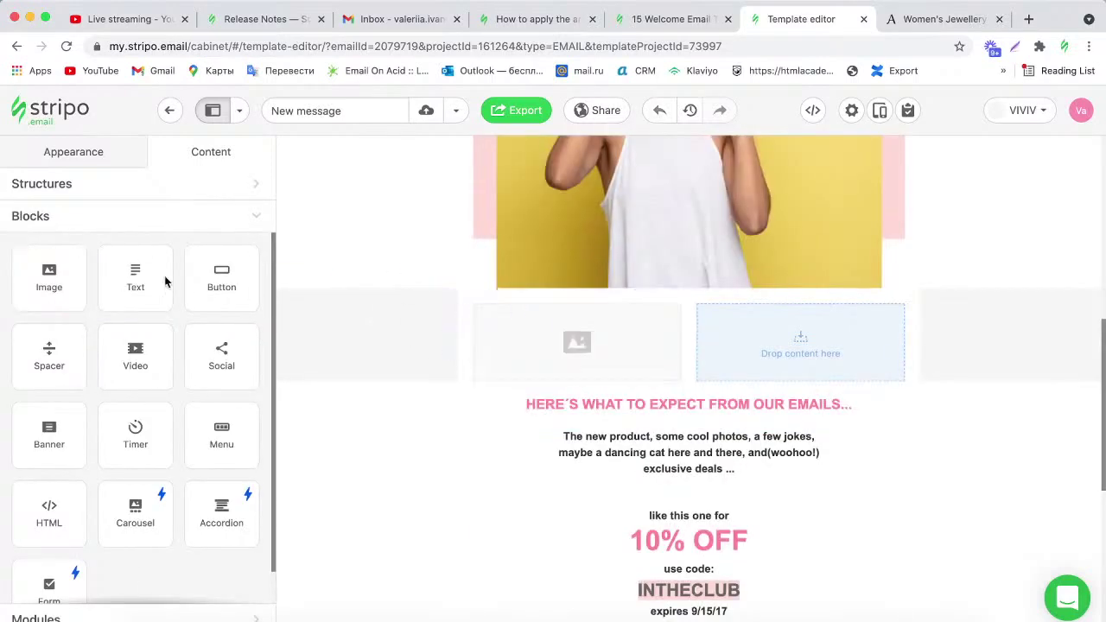
pyautogui.moveTo(67, 273); pyautogui.dragTo(850, 314)
pyautogui.click(609, 336)
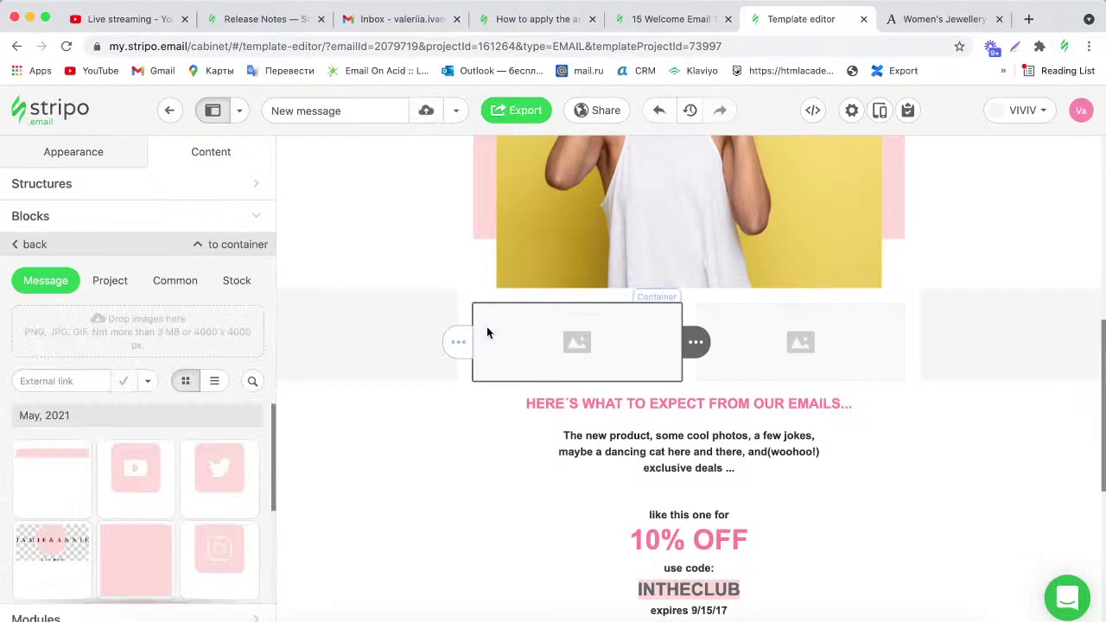
pyautogui.click(114, 331)
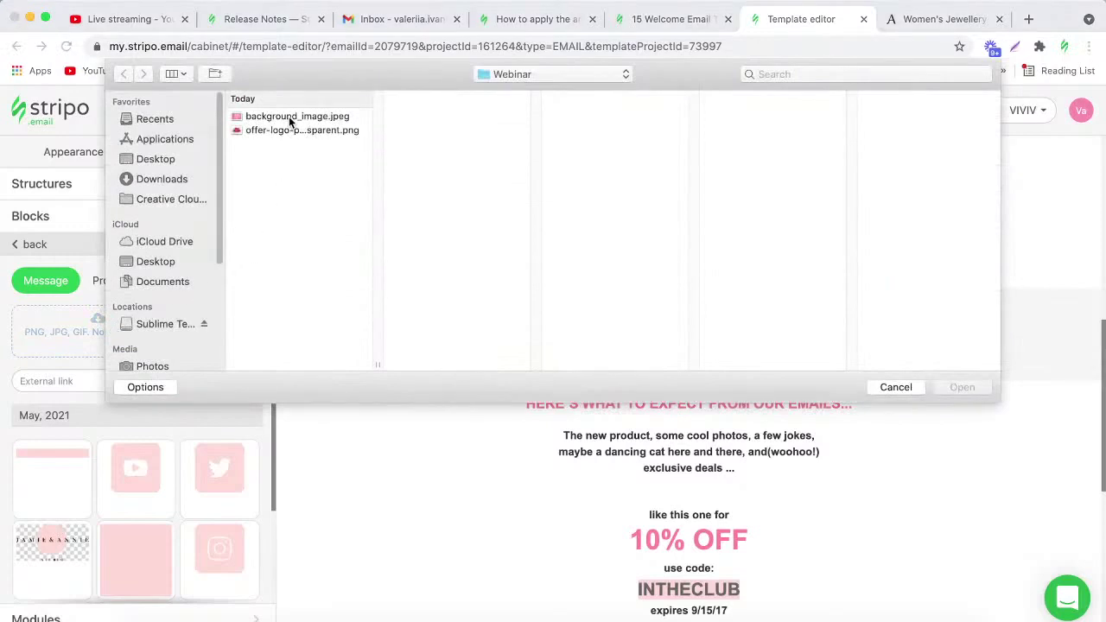
pyautogui.click(288, 116)
pyautogui.click(900, 389)
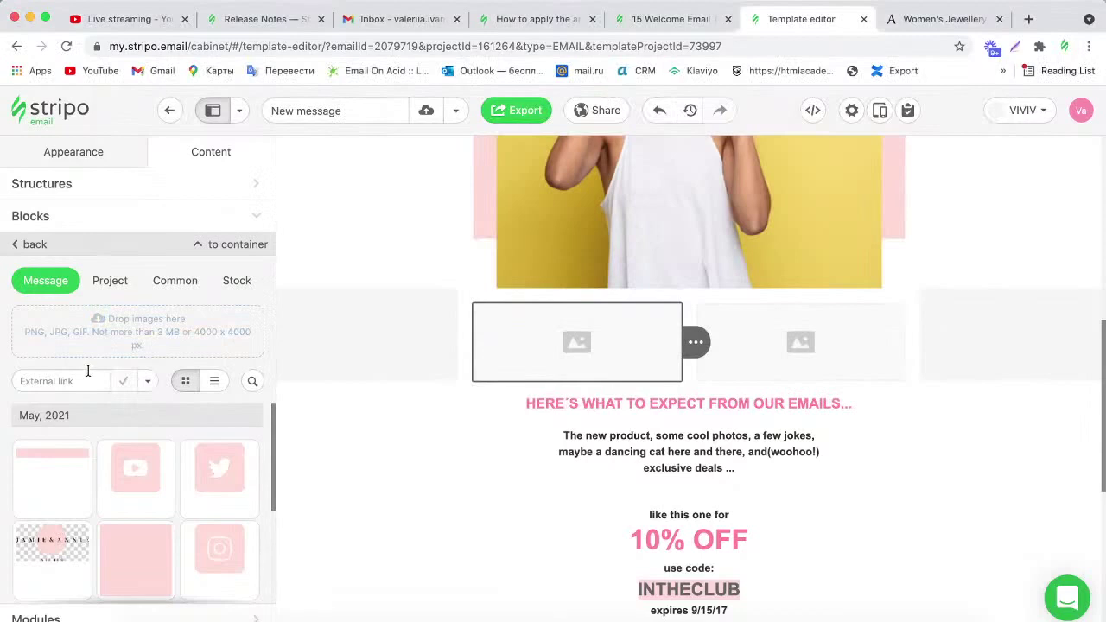
# On the Accessorize site, open the jewellery bracelets category and copy the image address of the St Ives Charmy Stretch Bracelet Multipack.
pyautogui.click(87, 373)
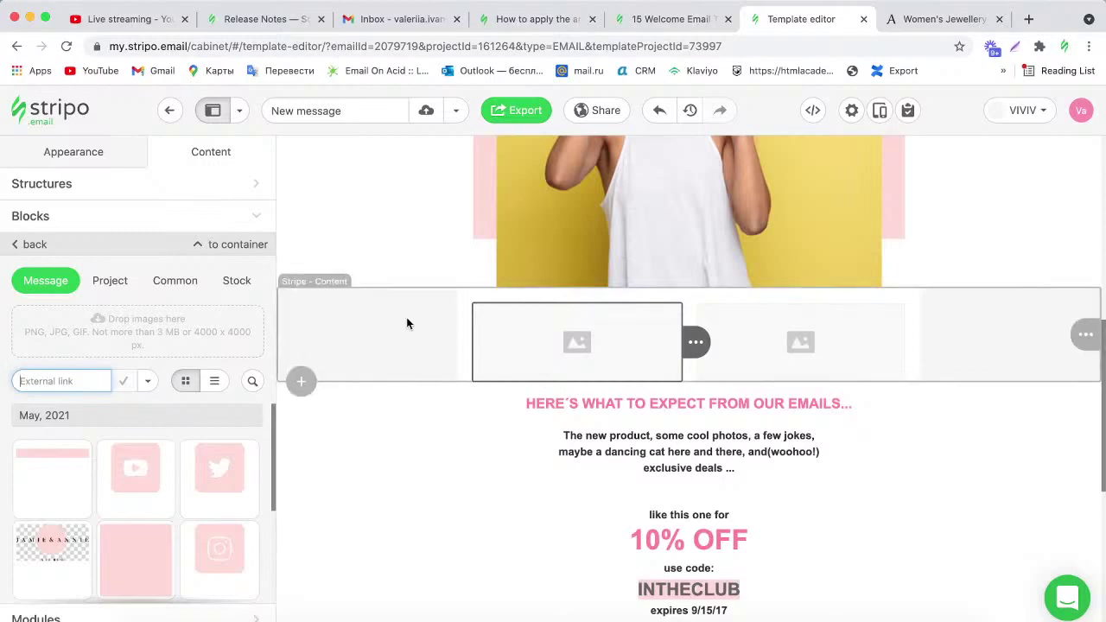
pyautogui.click(916, 26)
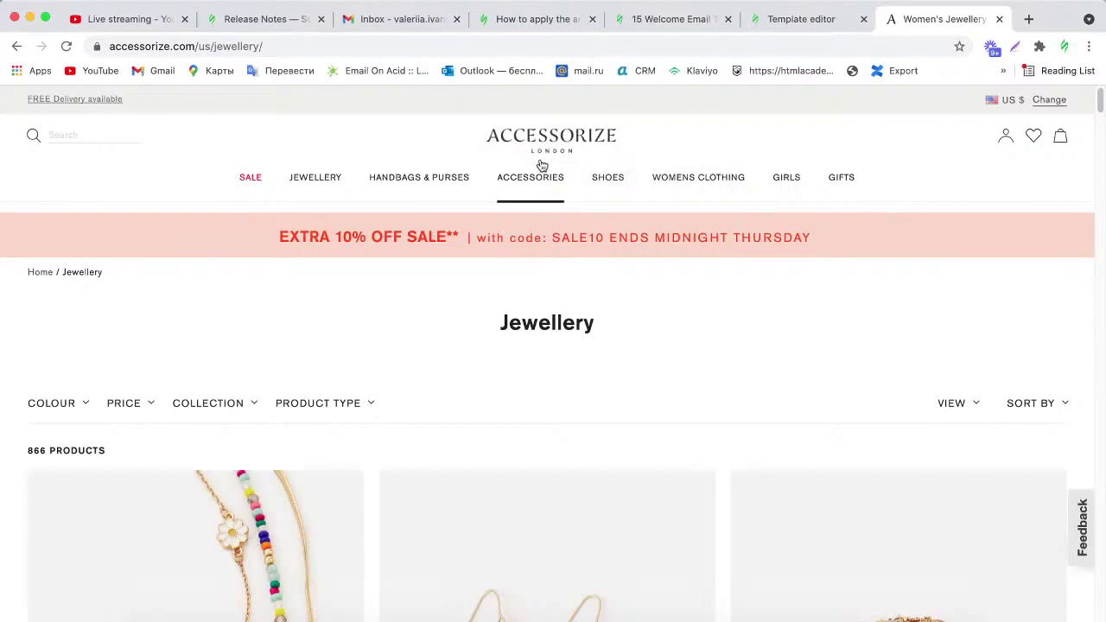
pyautogui.moveTo(538, 171)
pyautogui.click(309, 179)
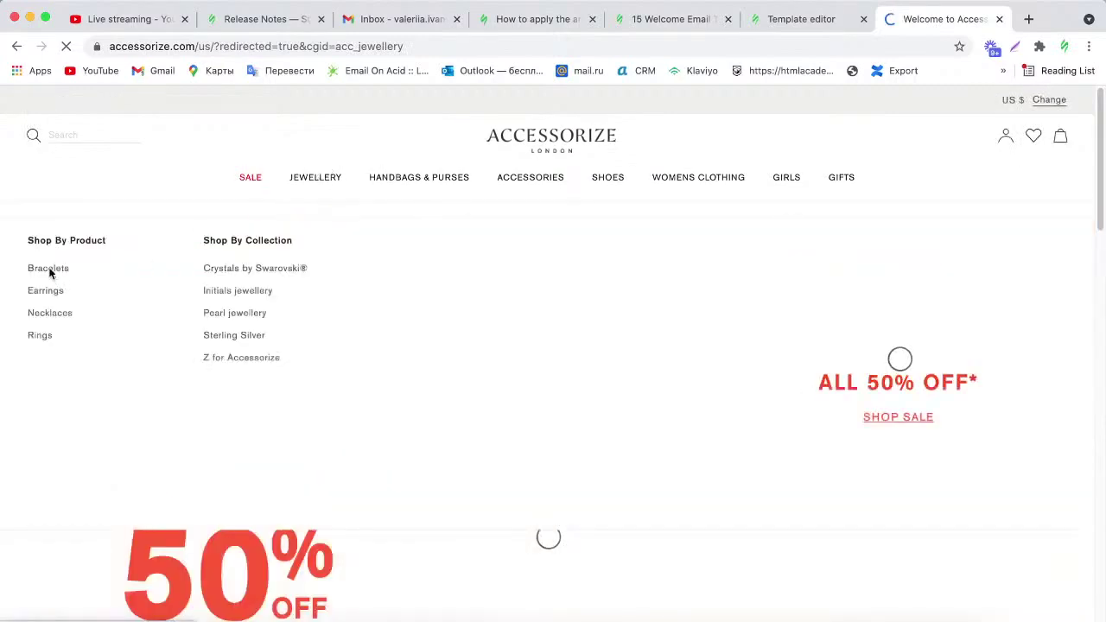
pyautogui.click(48, 270)
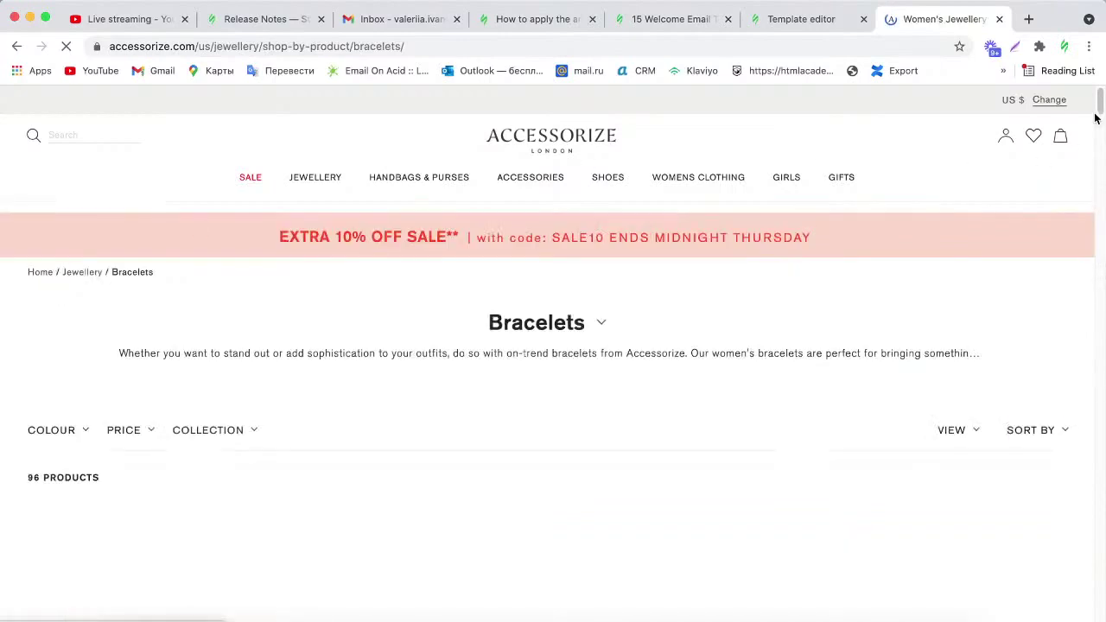
pyautogui.moveTo(1101, 95); pyautogui.dragTo(1100, 121)
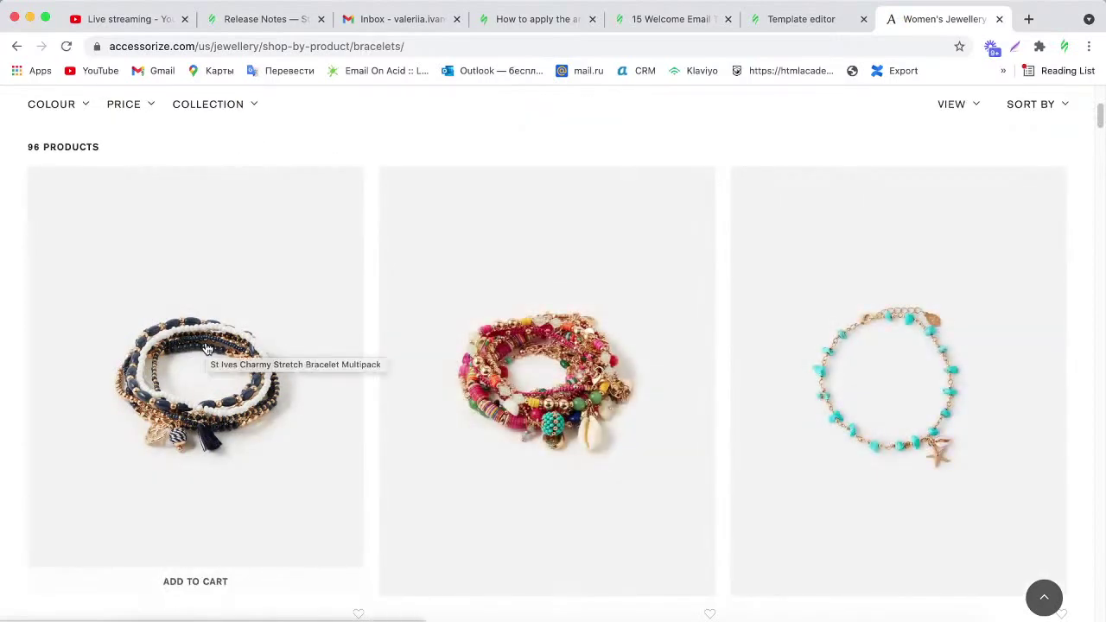
pyautogui.rightClick(205, 347)
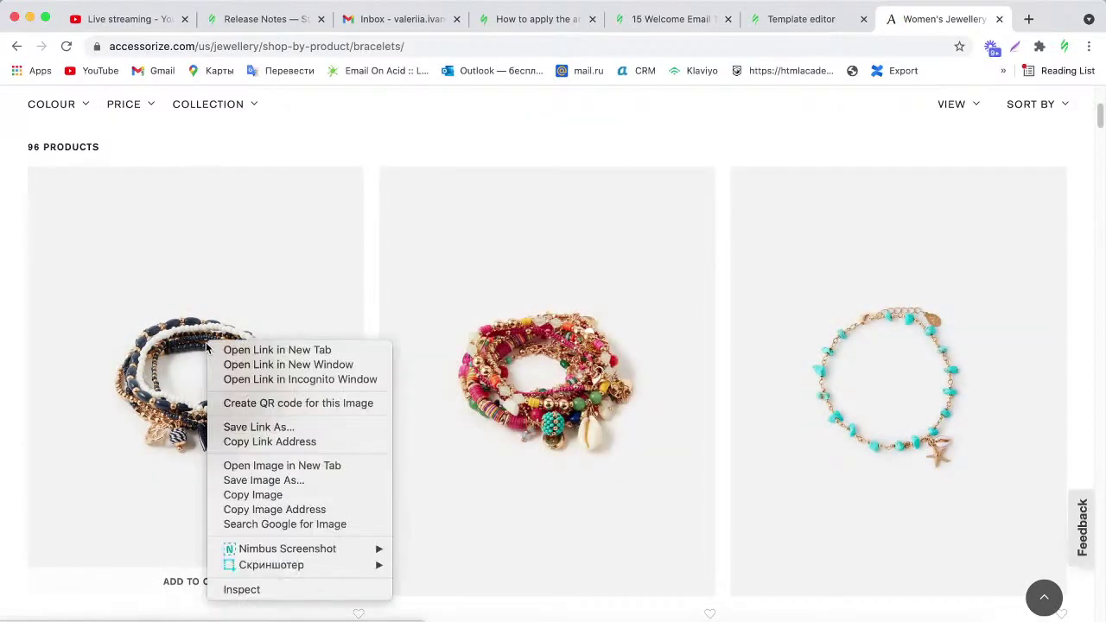
pyautogui.click(255, 510)
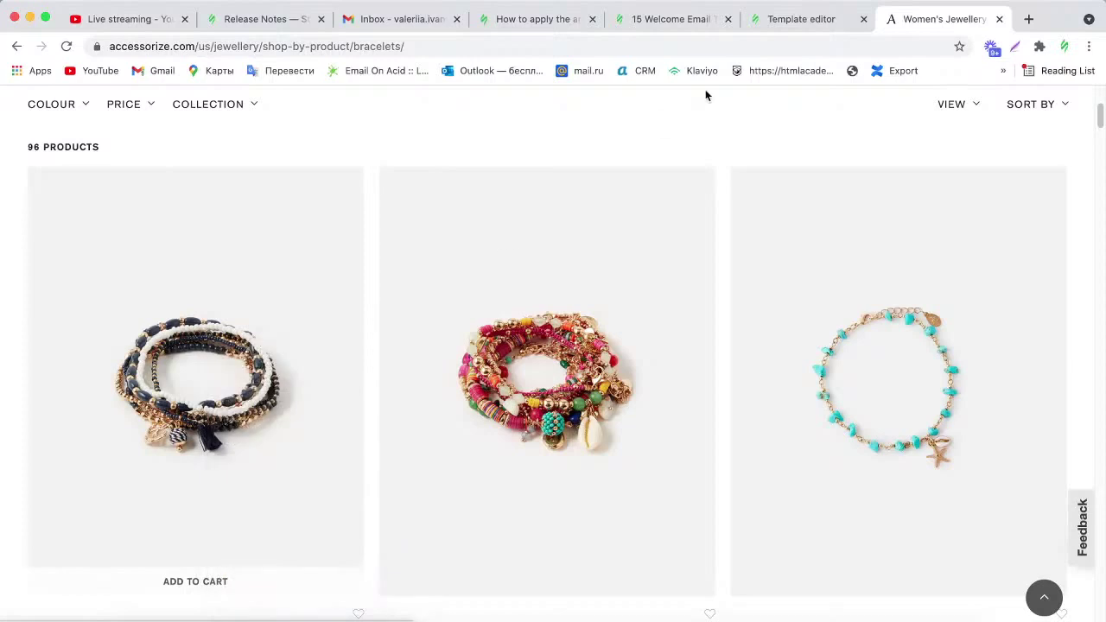
# Back in the Stripo editor, fill the left image block using the copied image address as its external link.
pyautogui.click(786, 19)
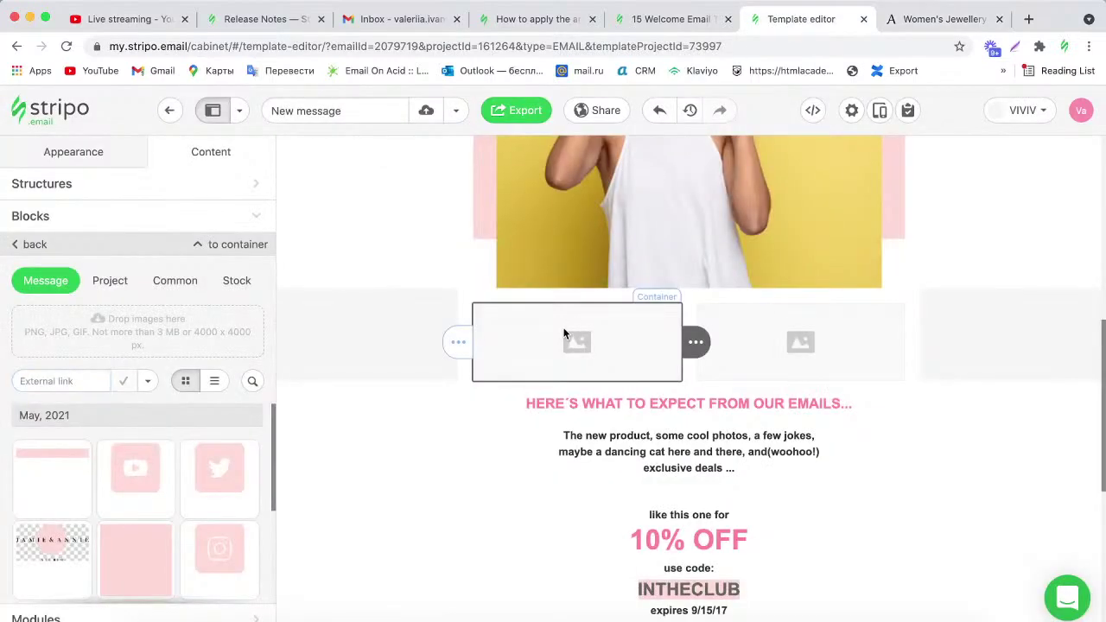
pyautogui.click(93, 381)
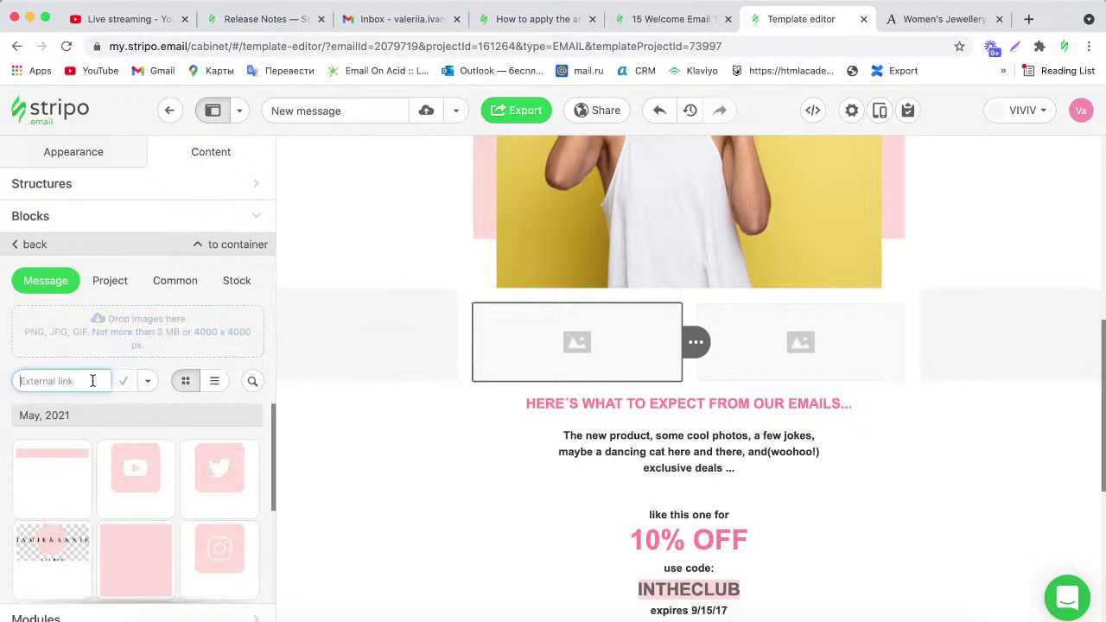
pyautogui.hotkey('ctrl', 'v')
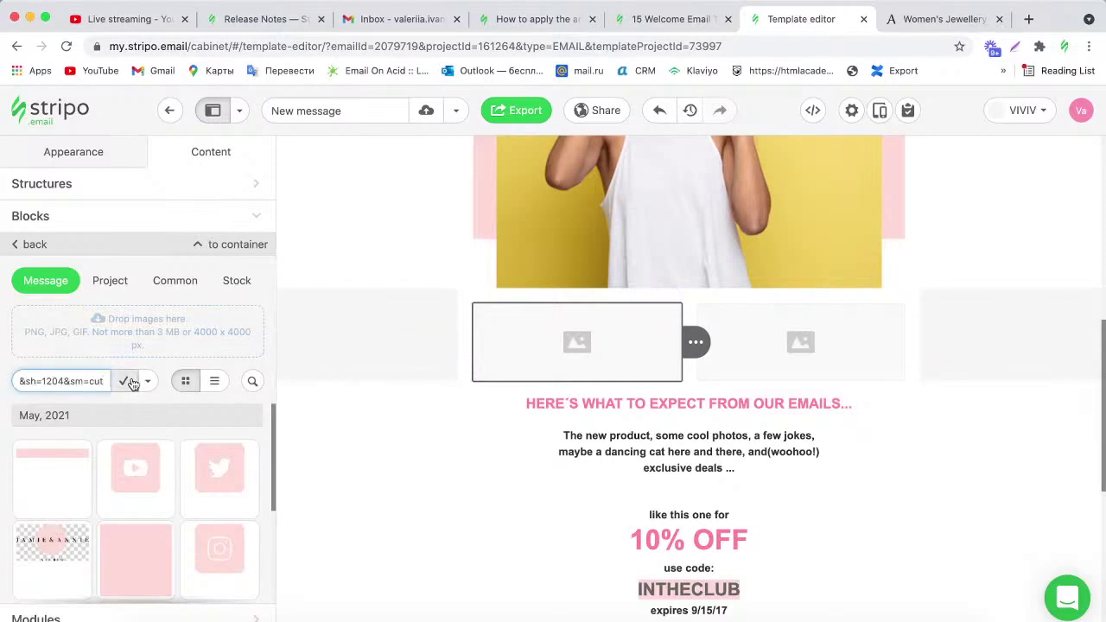
pyautogui.click(123, 381)
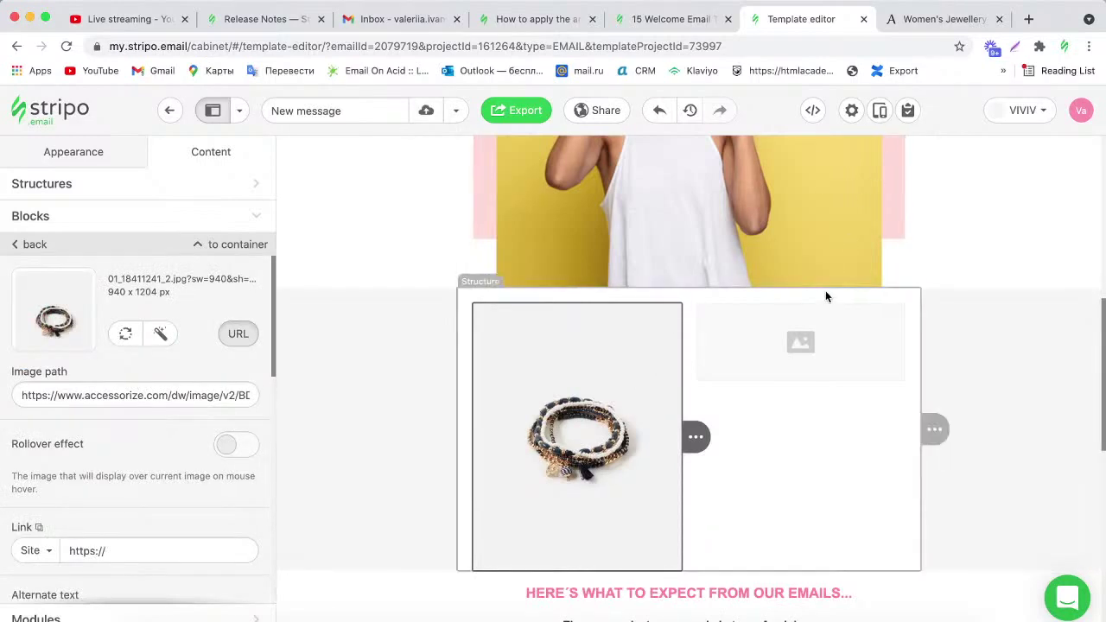
# Copy the image address of the multicolored shell charm bracelet on the Accessorize site and use it for the empty right image block in Stripo.
pyautogui.click(927, 19)
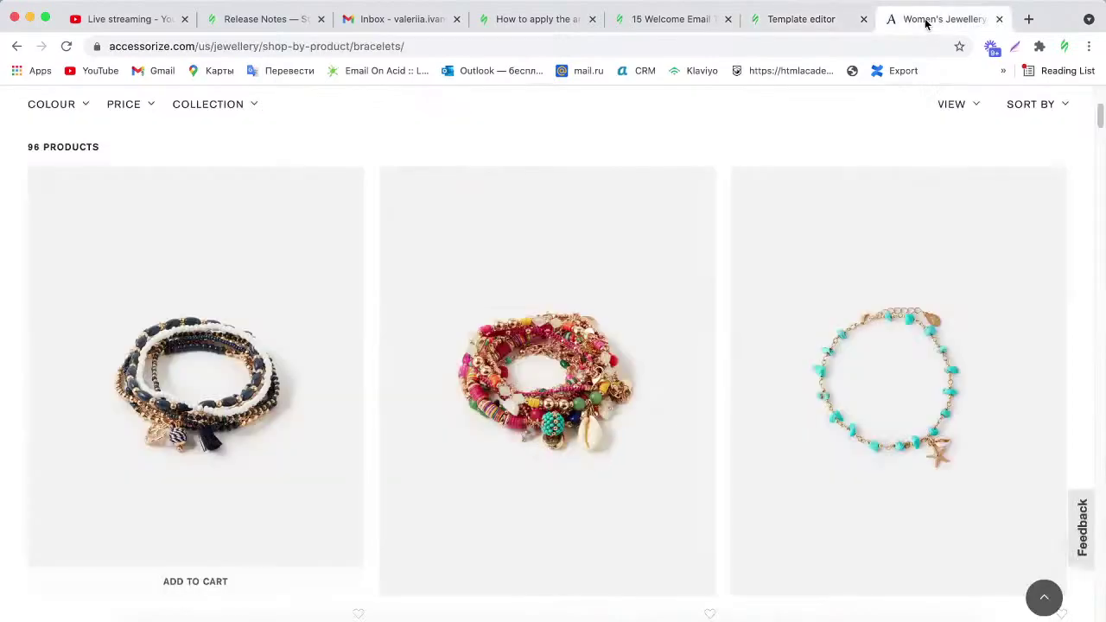
pyautogui.rightClick(548, 318)
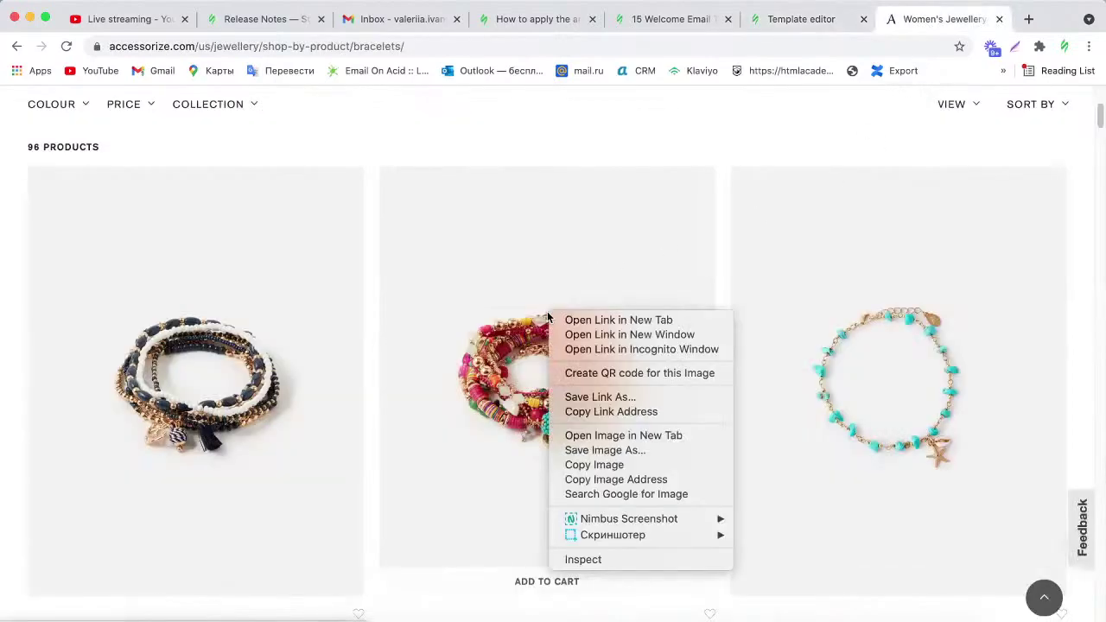
pyautogui.click(604, 480)
pyautogui.click(780, 19)
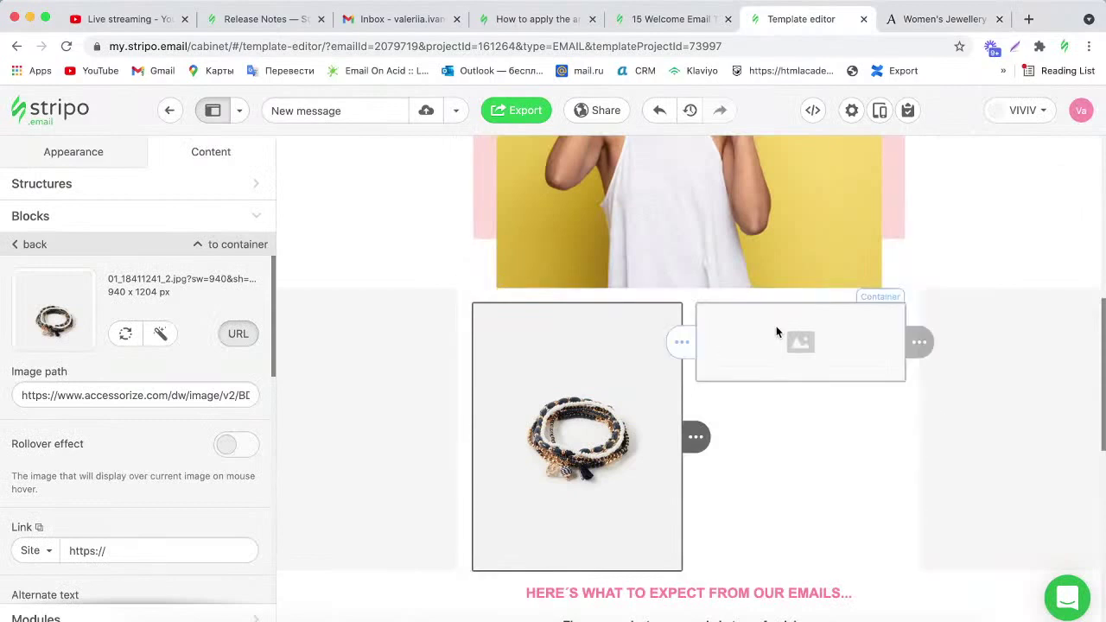
pyautogui.click(800, 341)
pyautogui.click(74, 378)
pyautogui.hotkey('ctrl', 'v')
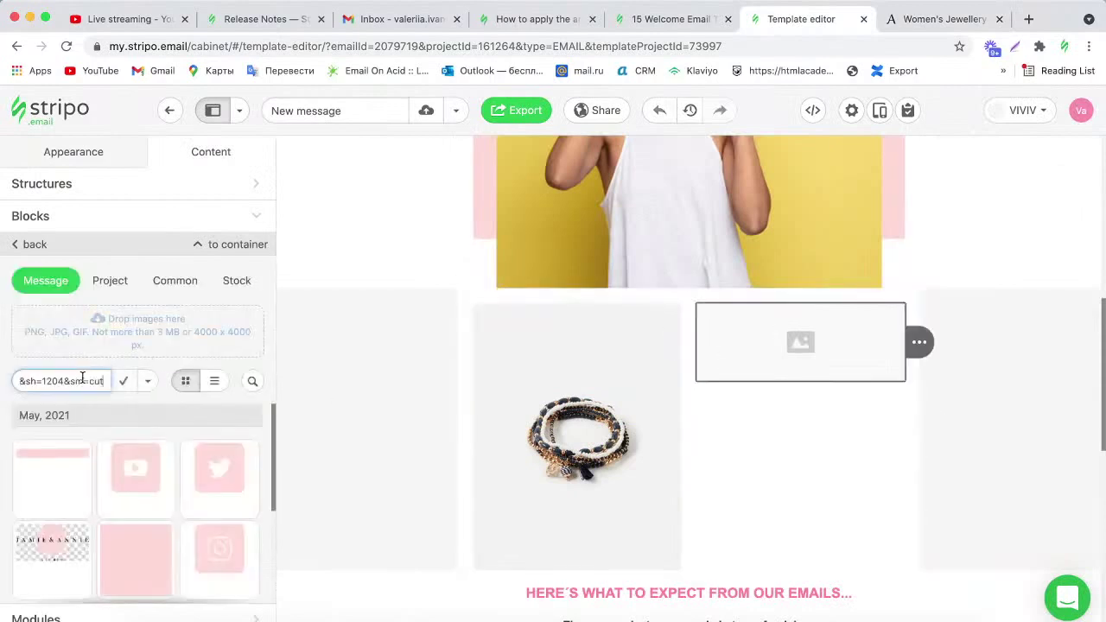
pyautogui.click(123, 383)
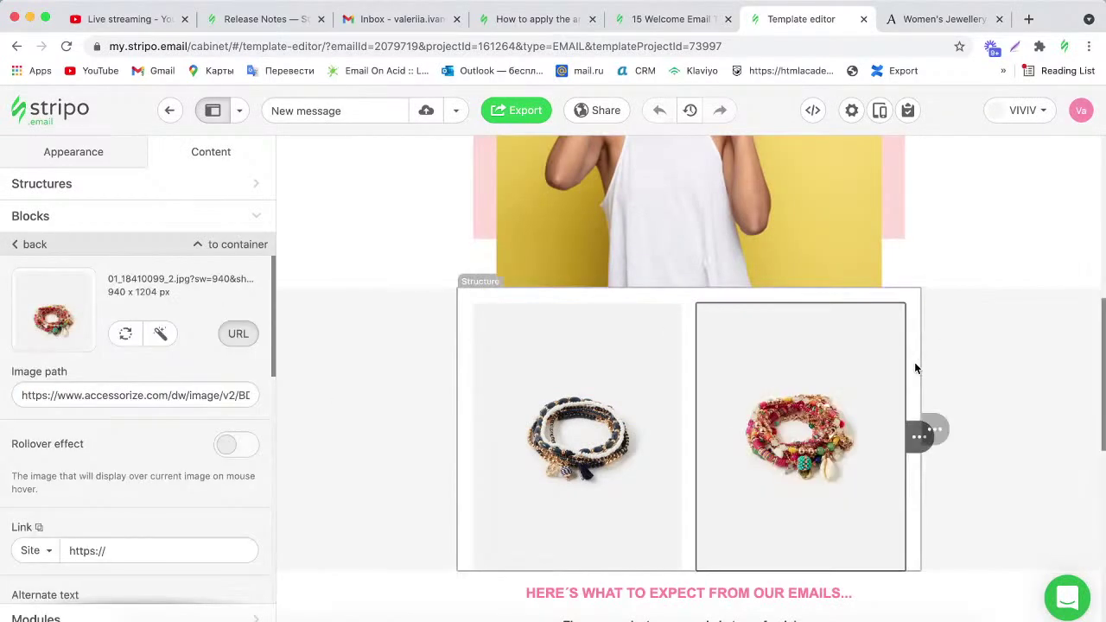
# Duplicate the two-column structure that holds the two bracelet images.
pyautogui.click(916, 422)
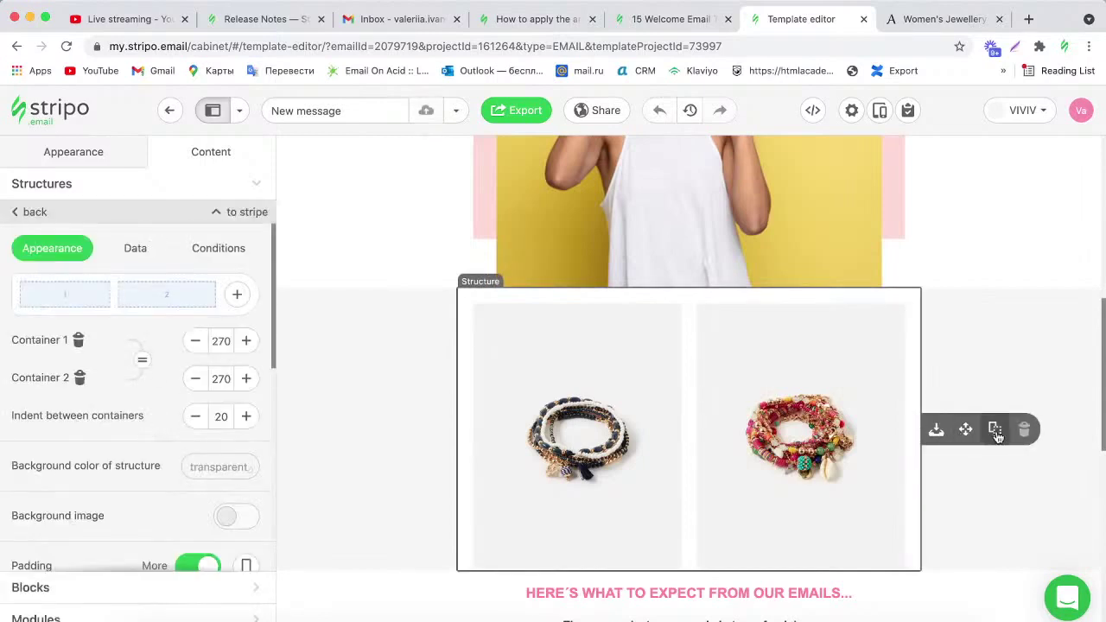
pyautogui.click(995, 430)
pyautogui.moveTo(1102, 354); pyautogui.dragTo(1102, 400)
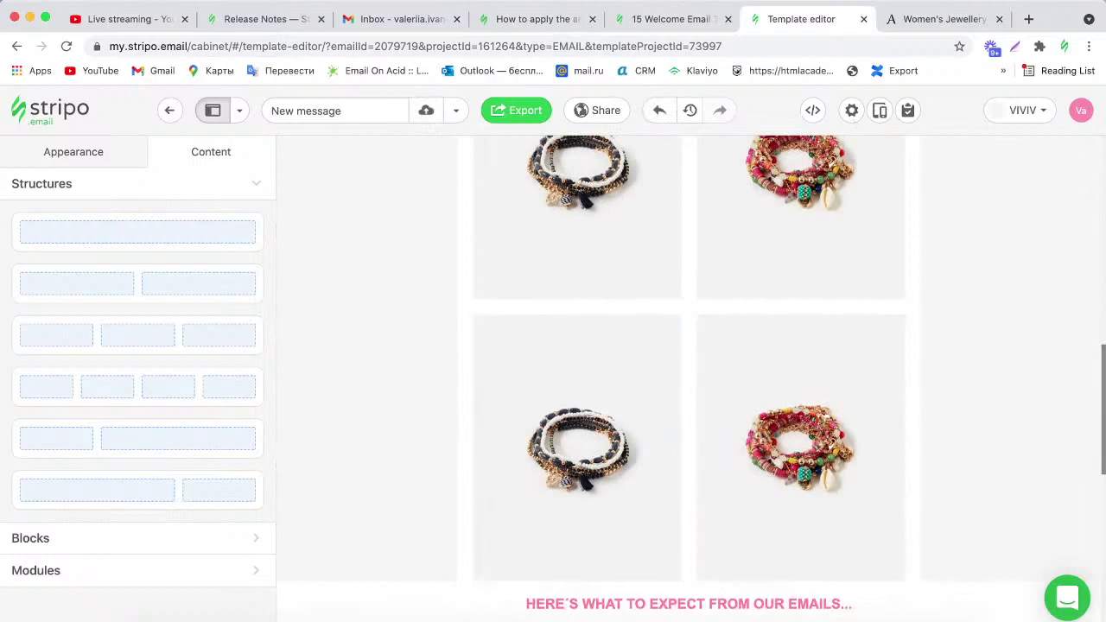
# Copy the turquoise starfish bracelet's image address from the Accessorize site and replace the left image of the lower product row in Stripo with it.
pyautogui.click(946, 20)
pyautogui.rightClick(899, 381)
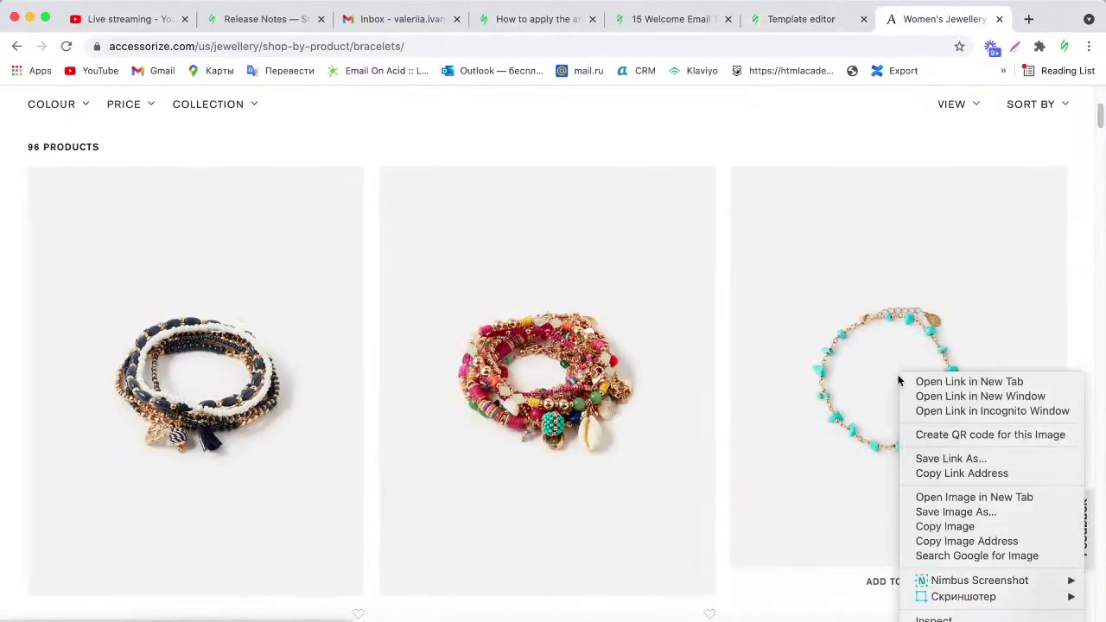
pyautogui.click(966, 541)
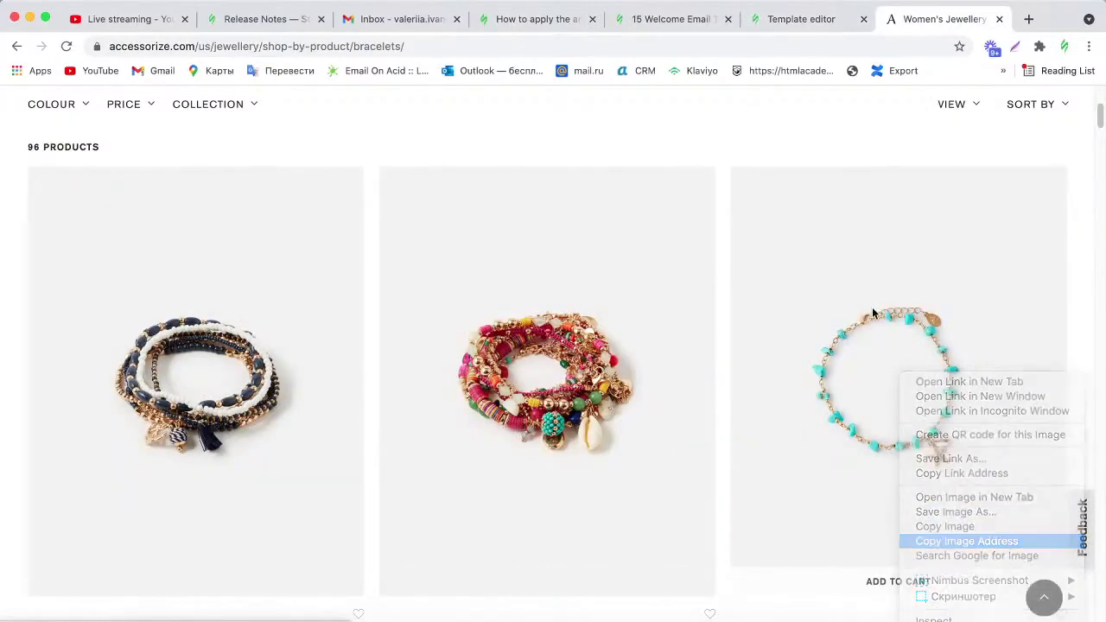
pyautogui.click(777, 19)
pyautogui.click(585, 372)
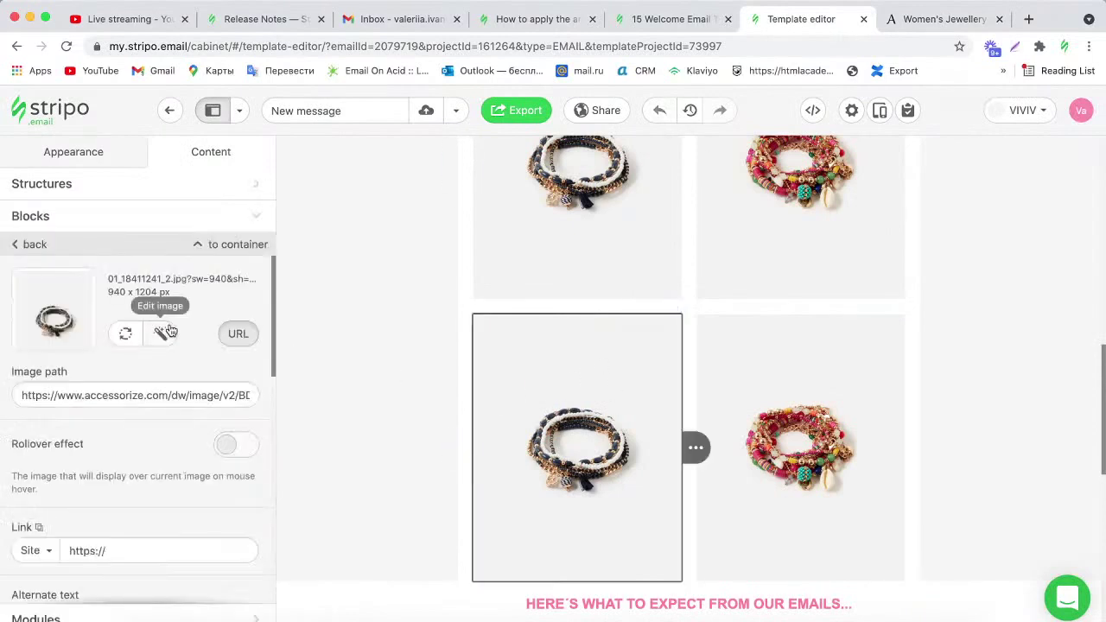
pyautogui.click(124, 333)
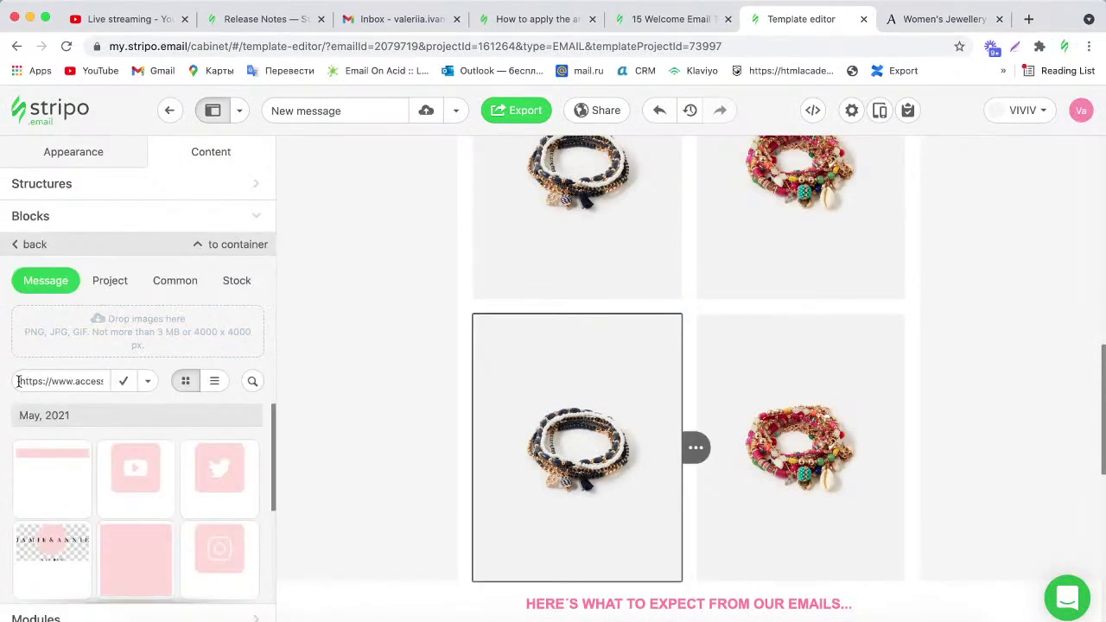
pyautogui.moveTo(19, 381); pyautogui.dragTo(162, 397)
pyautogui.hotkey('ctrl', 'v')
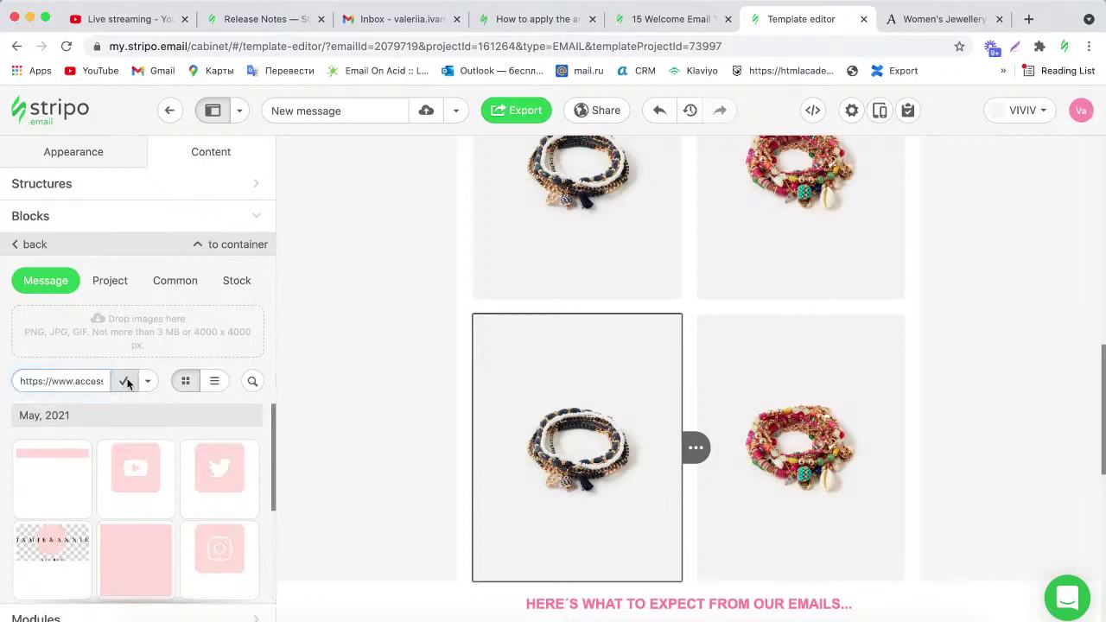
pyautogui.click(123, 381)
# Copy the navy anchor bracelet's image address from the Accessorize site and replace the right image of the lower product row in Stripo with it.
pyautogui.click(921, 18)
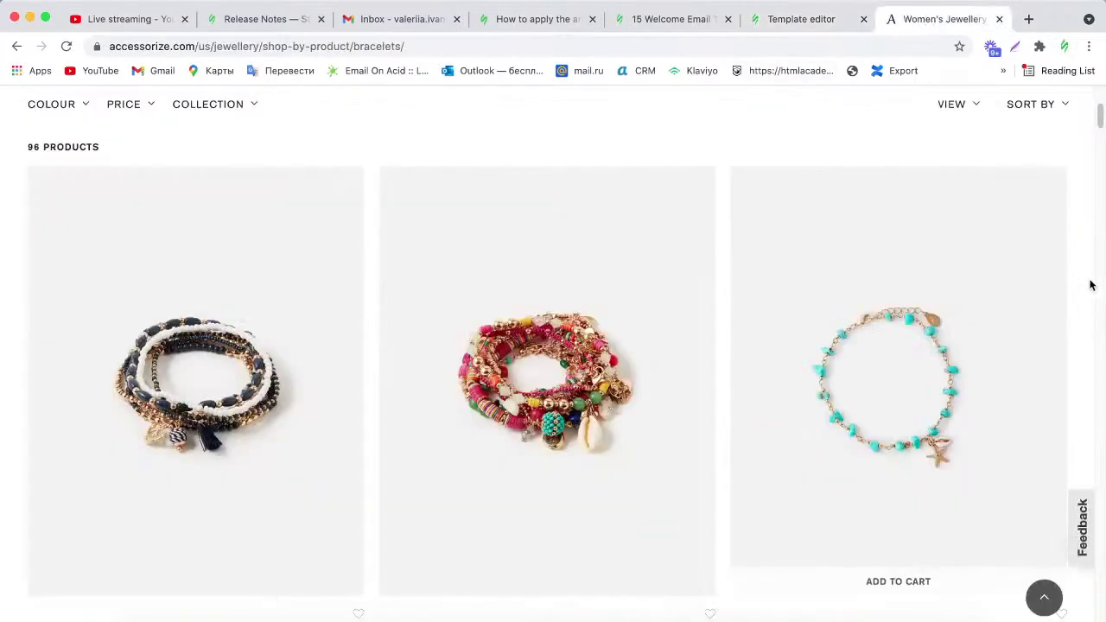
pyautogui.scroll(-6, 1099, 142)
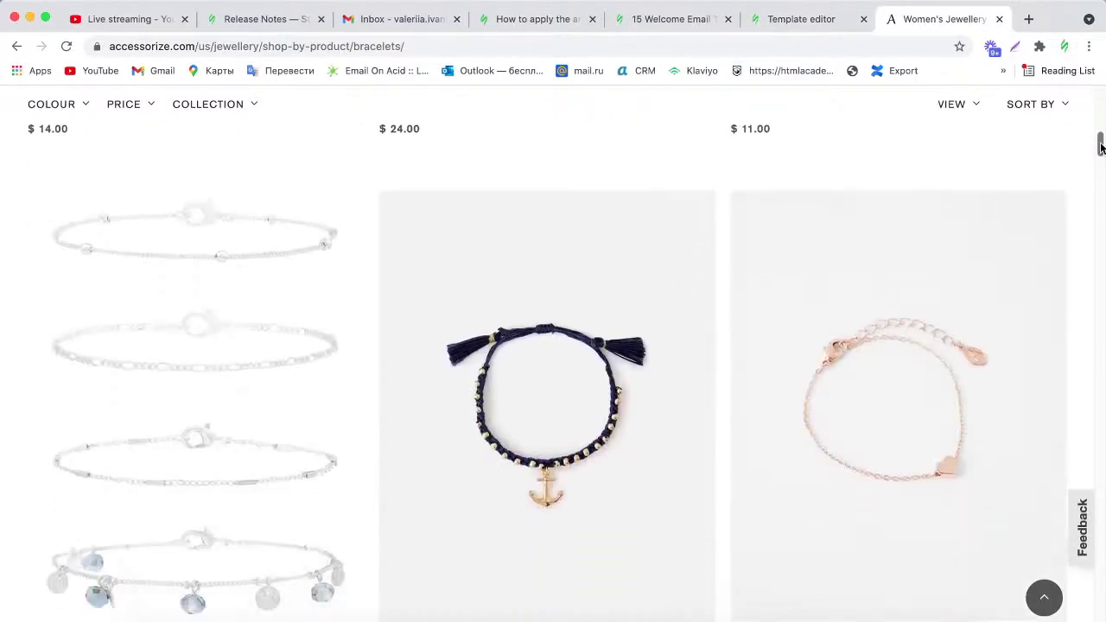
pyautogui.rightClick(542, 372)
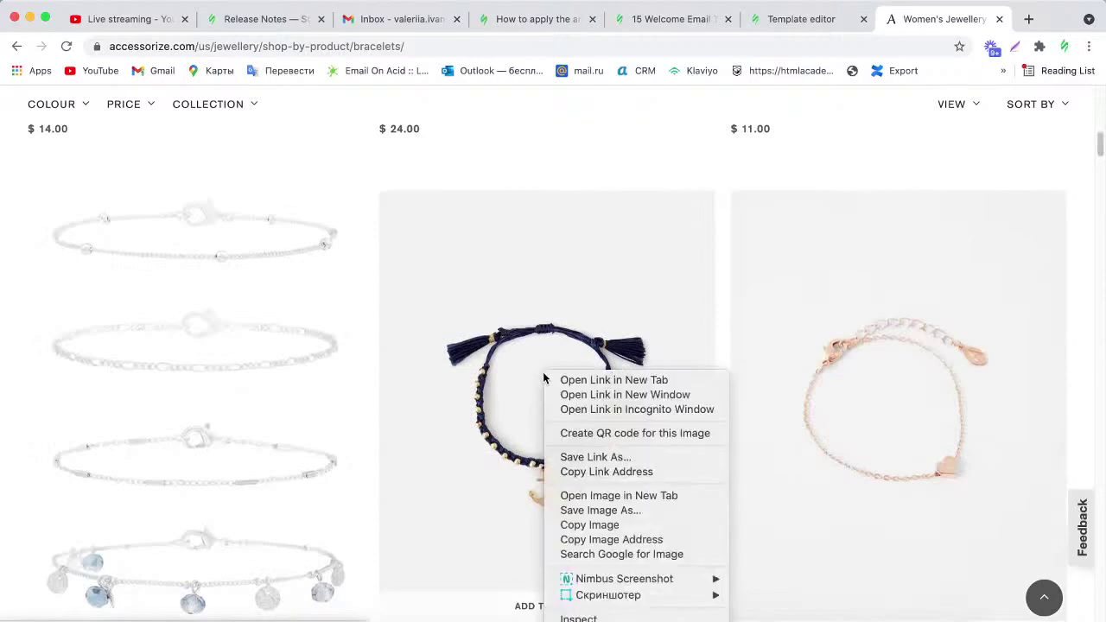
pyautogui.click(615, 539)
pyautogui.click(785, 19)
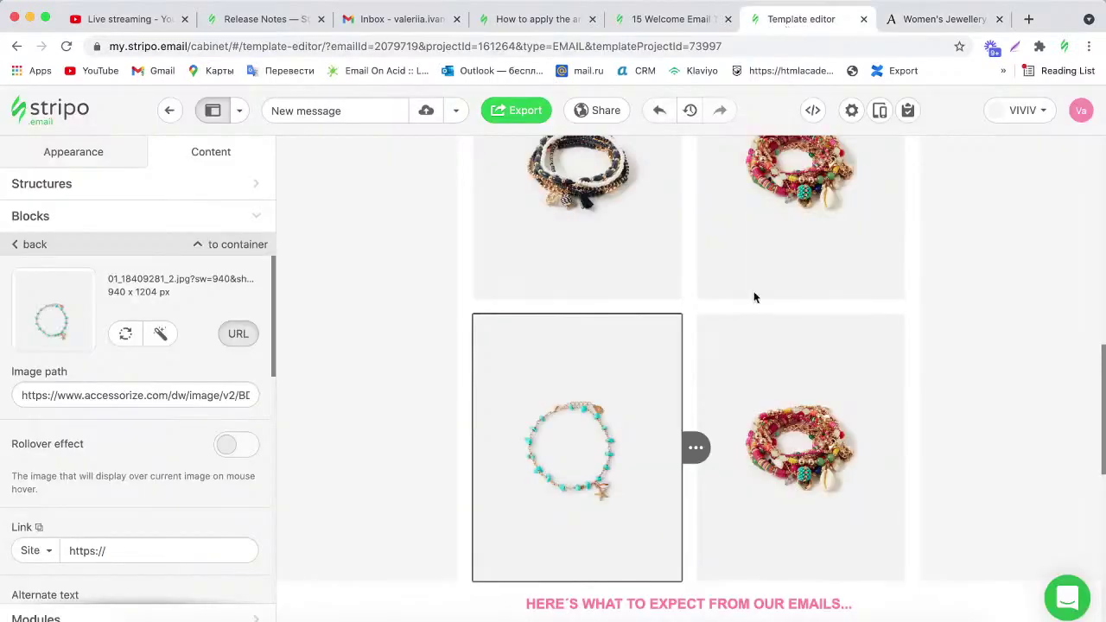
pyautogui.click(767, 377)
pyautogui.click(125, 333)
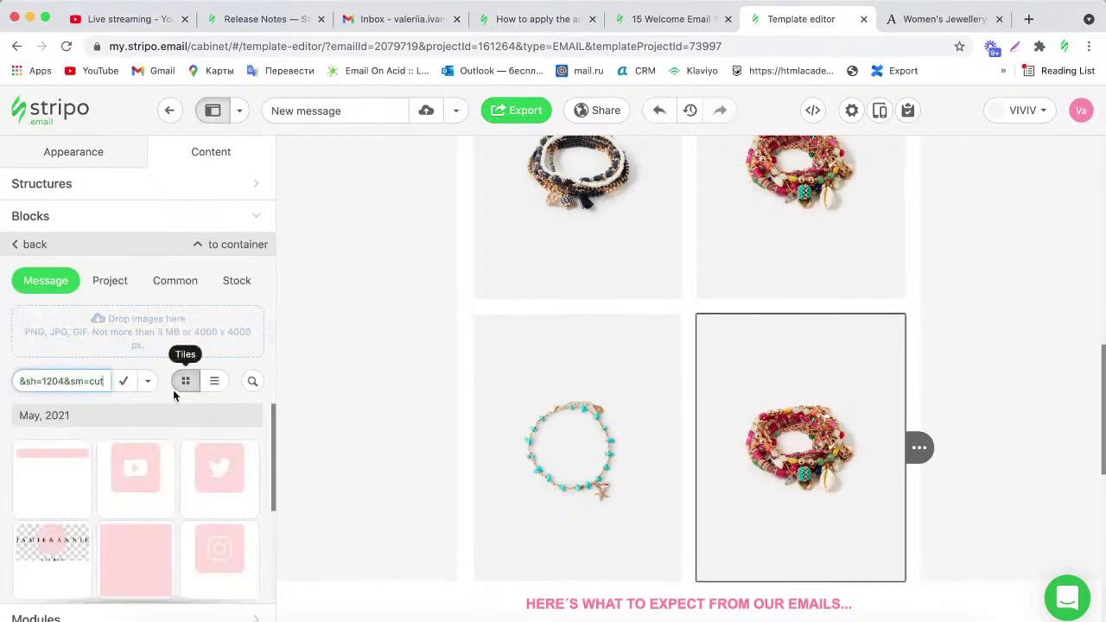
pyautogui.click(123, 381)
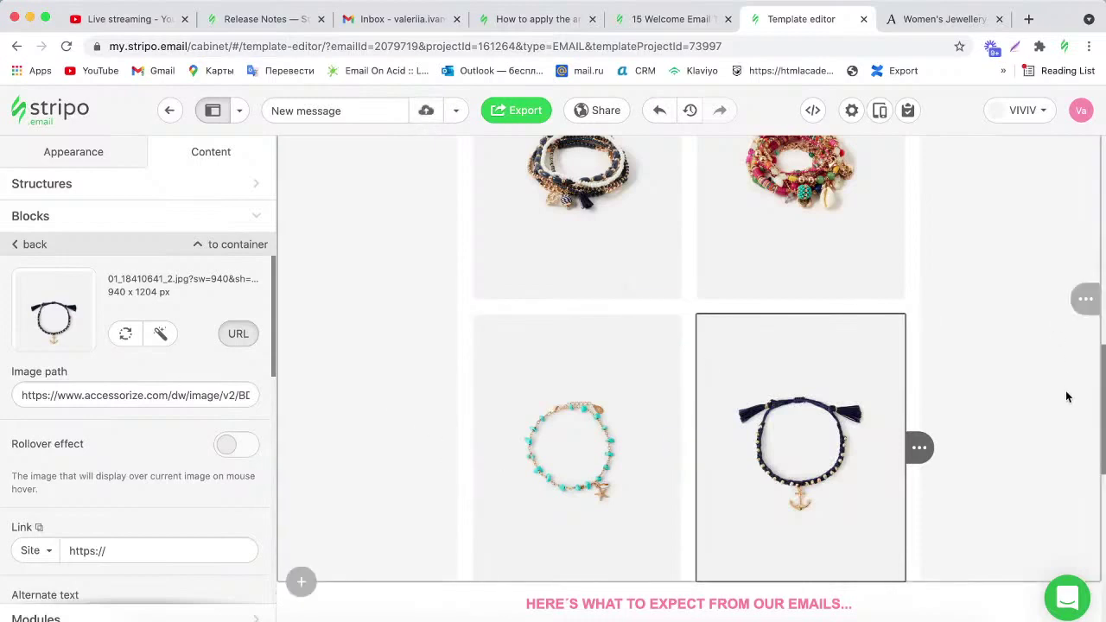
# Insert a single-column structure between the woman's photo and the bracelet images, and place a text block in it.
pyautogui.scroll(1, 1101, 377)
pyautogui.scroll(2, 1101, 376)
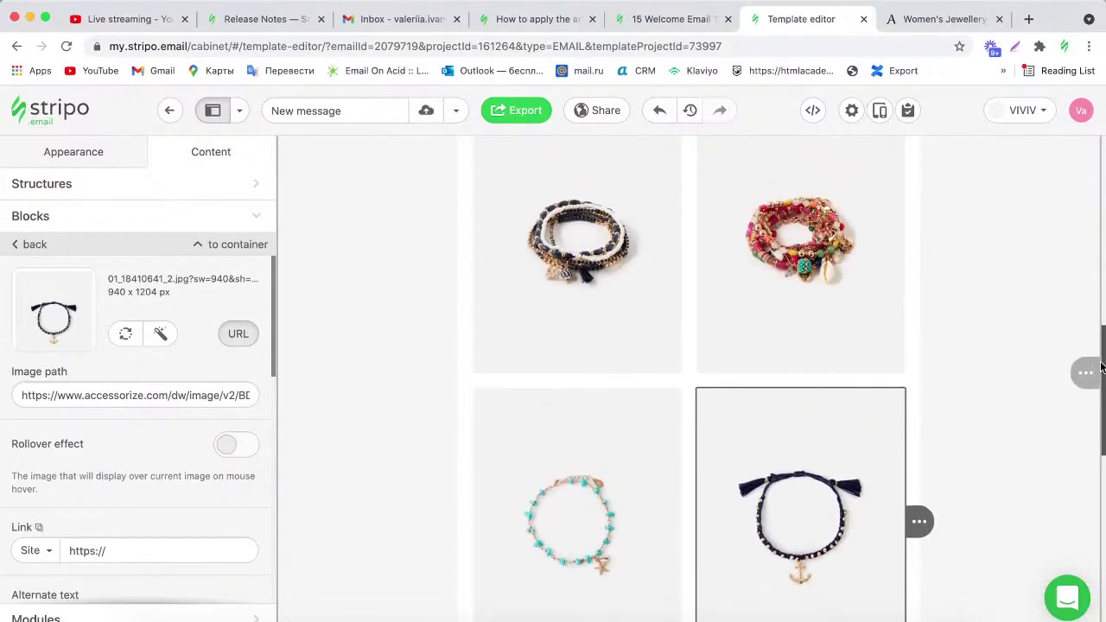
pyautogui.moveTo(1101, 361); pyautogui.dragTo(1096, 337)
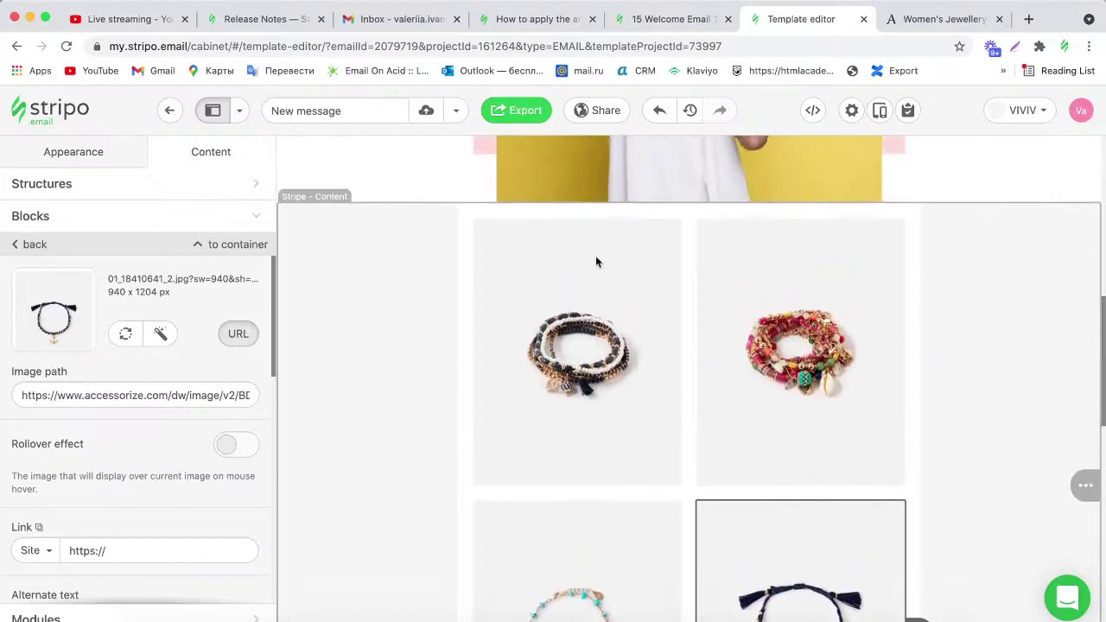
pyautogui.click(127, 188)
pyautogui.moveTo(116, 236); pyautogui.dragTo(588, 213)
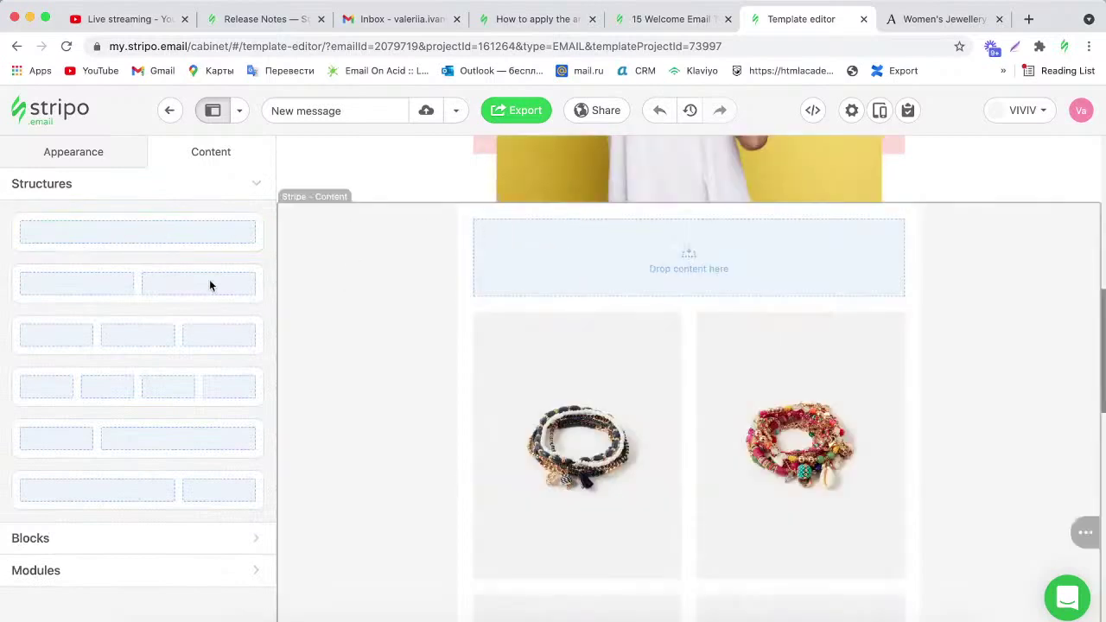
pyautogui.click(153, 542)
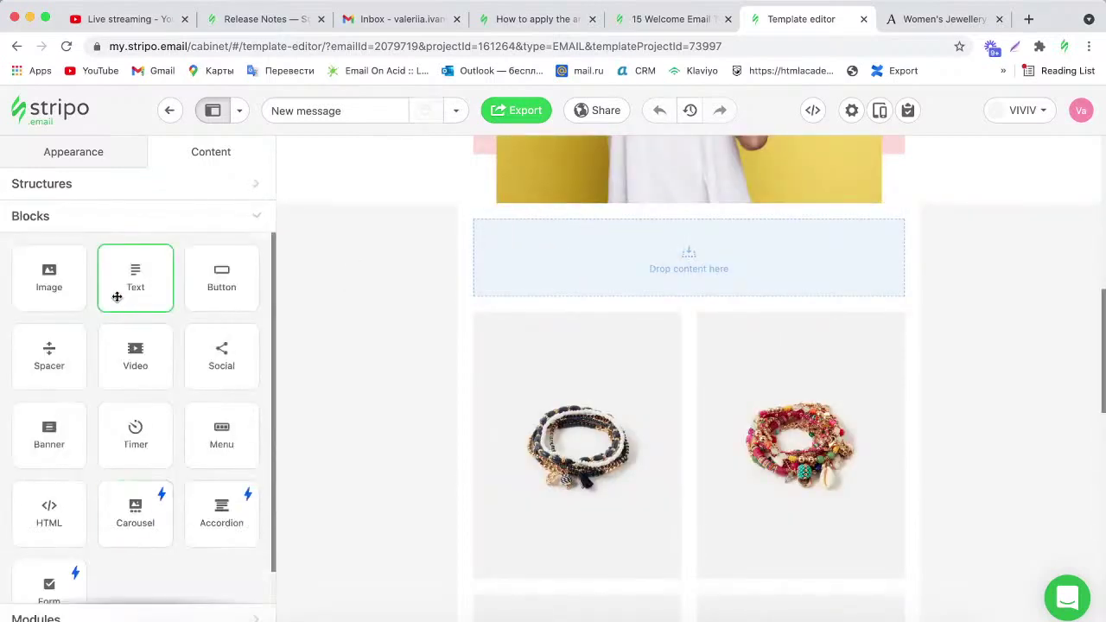
pyautogui.moveTo(116, 291); pyautogui.dragTo(585, 239)
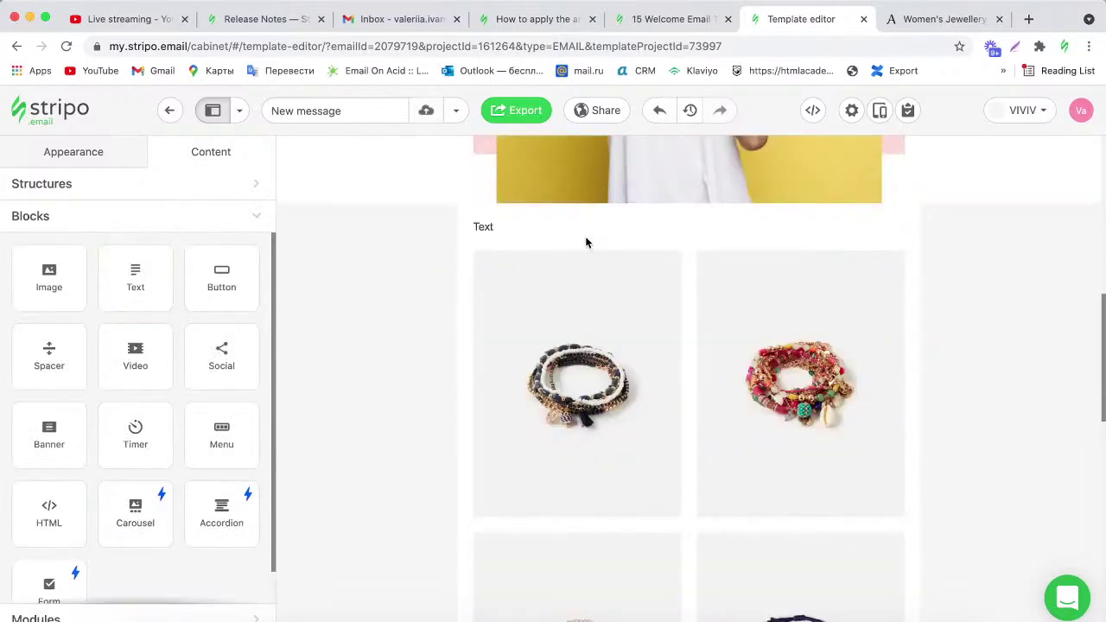
# Replace the new text block's placeholder with "Bracelets".
pyautogui.moveTo(542, 227); pyautogui.dragTo(474, 226)
pyautogui.press('BackSpace')
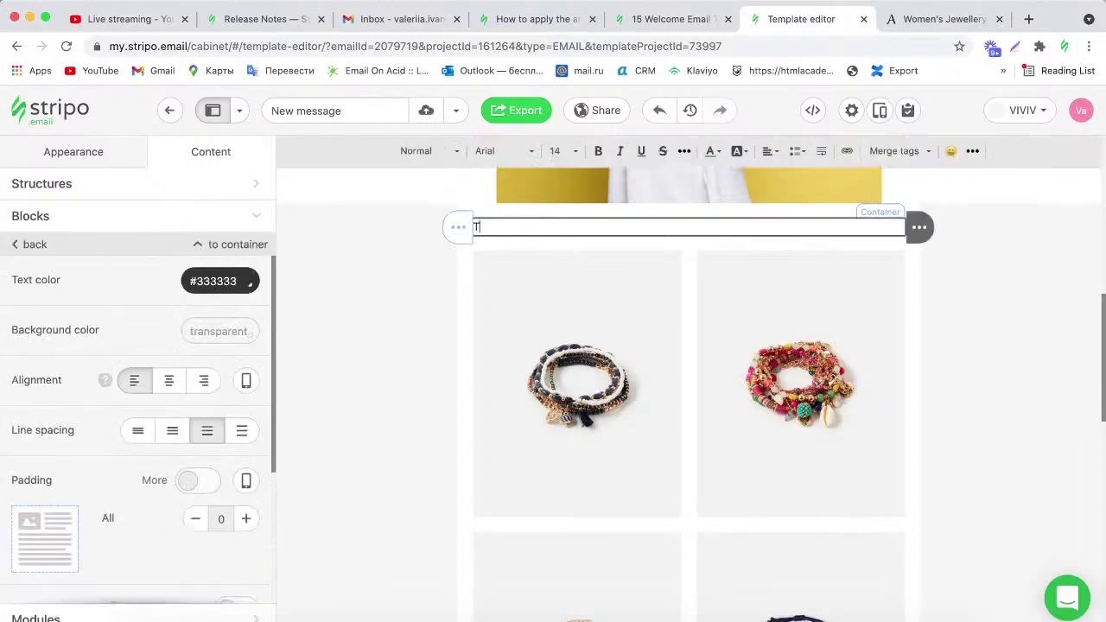
pyautogui.write('Ик')
pyautogui.press('BackSpace')
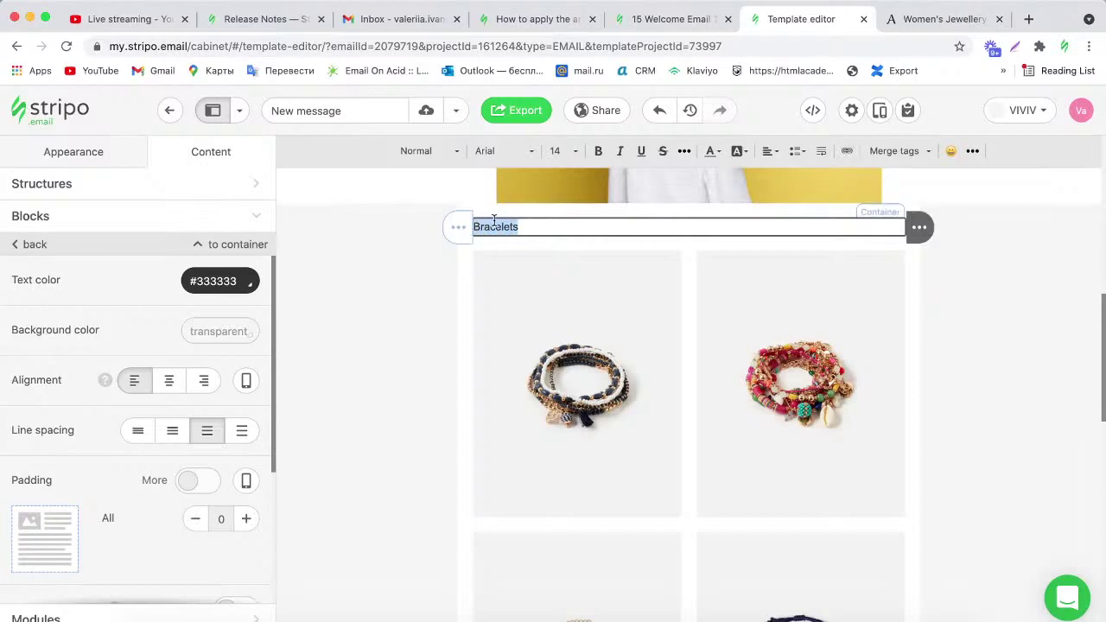
# Format the "Bracelets" text as bold Heading 1 with the text color #666666.
pyautogui.click(454, 153)
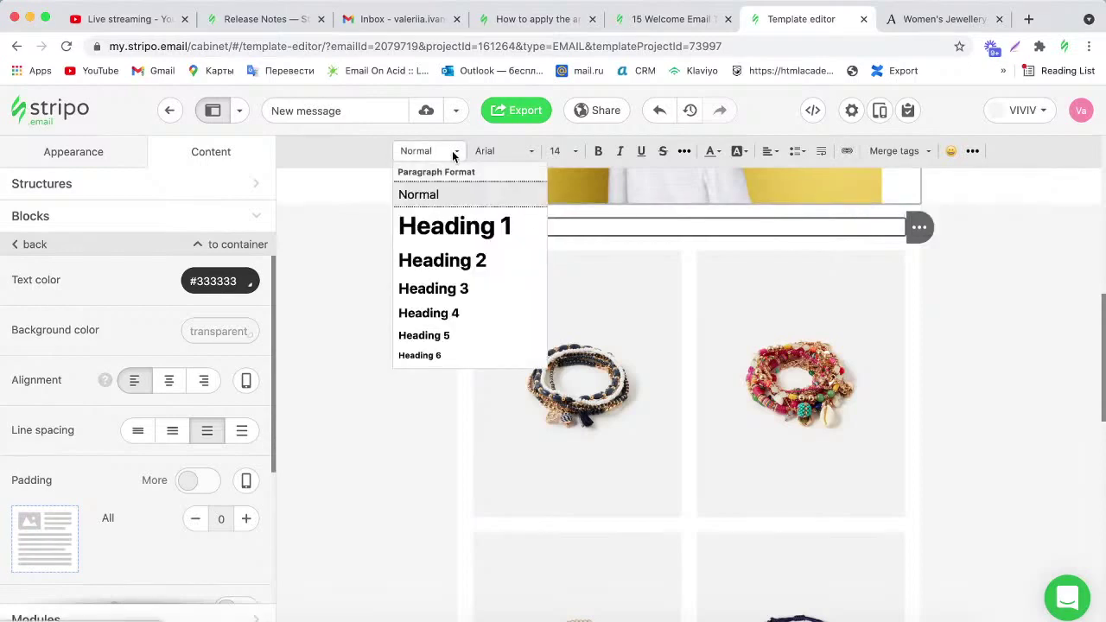
pyautogui.click(455, 227)
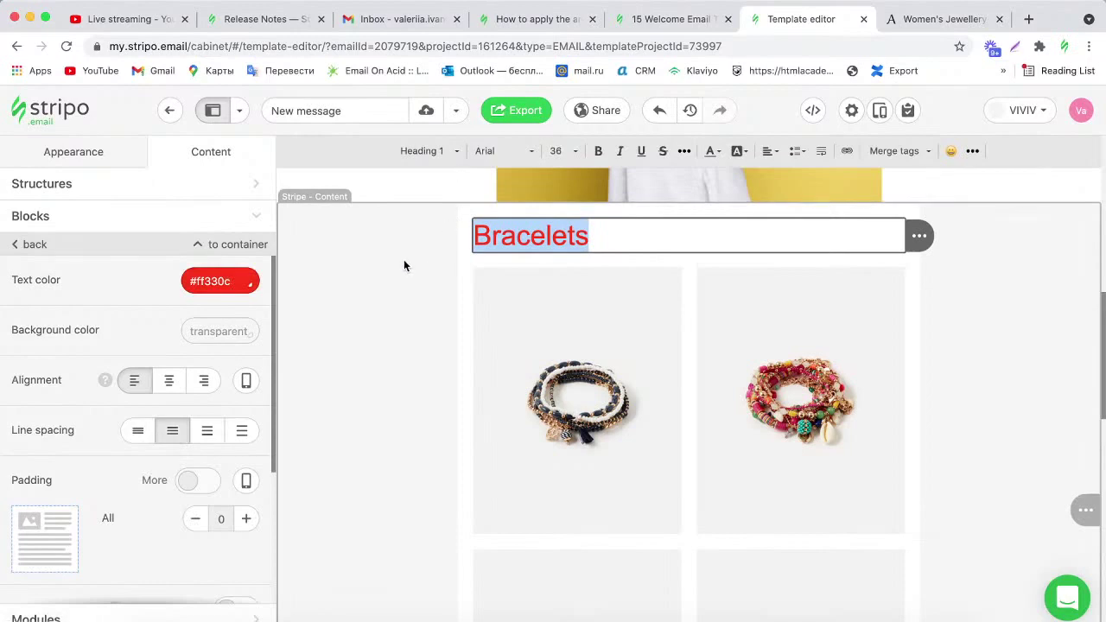
pyautogui.click(600, 152)
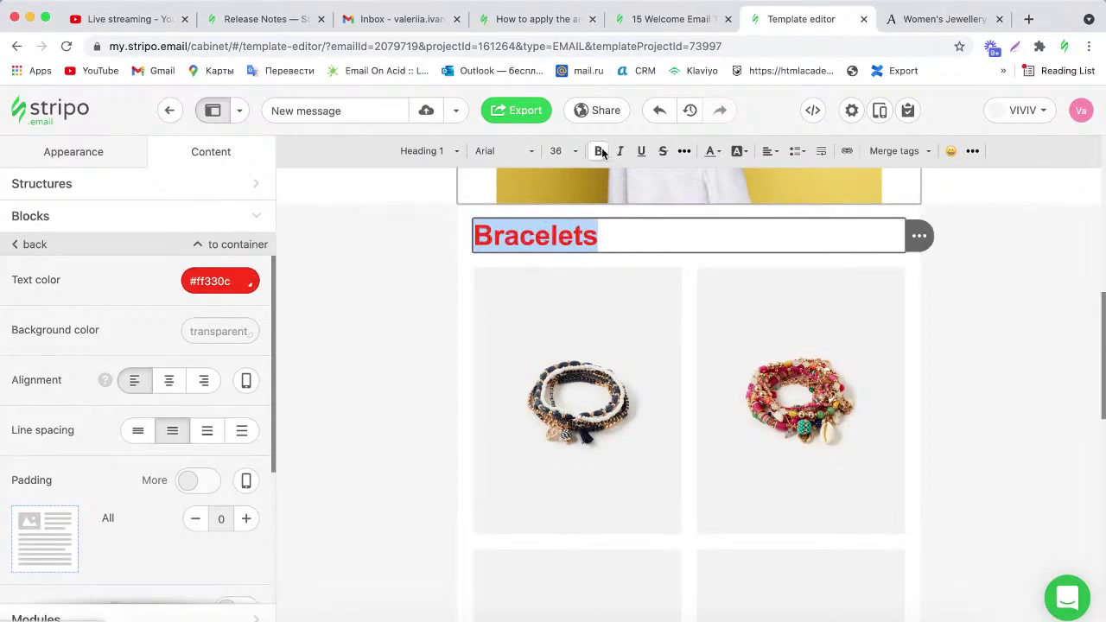
pyautogui.click(219, 275)
pyautogui.click(188, 398)
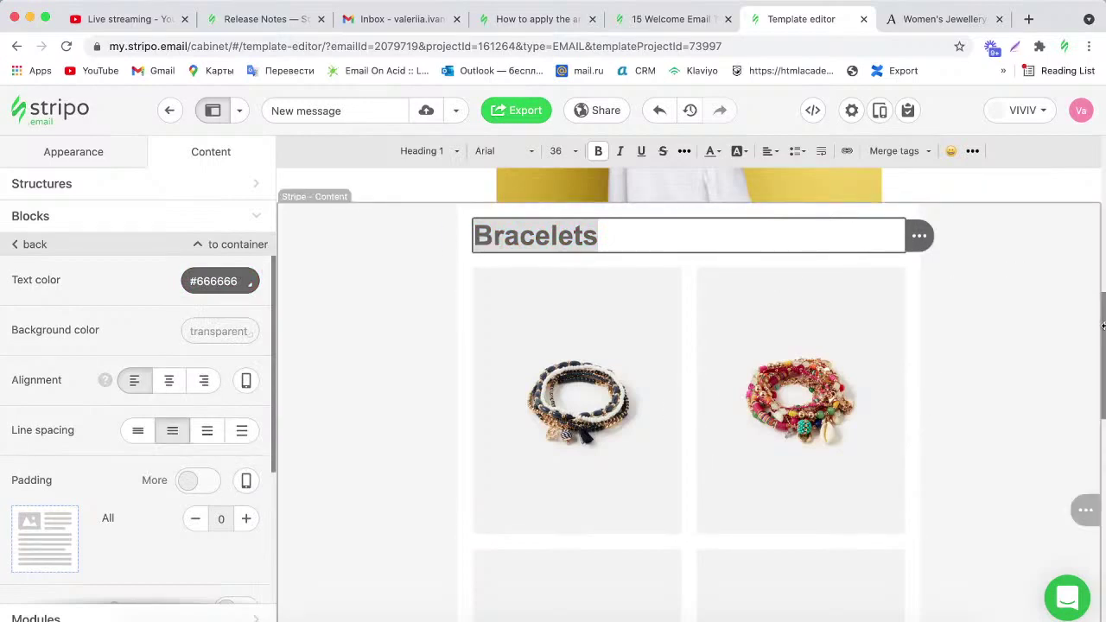
# Copy the background color #ffdad7 from the pink text block under "FOLLOW US!" and apply it to the "Bracelets" heading block.
pyautogui.moveTo(1103, 365); pyautogui.dragTo(1100, 540)
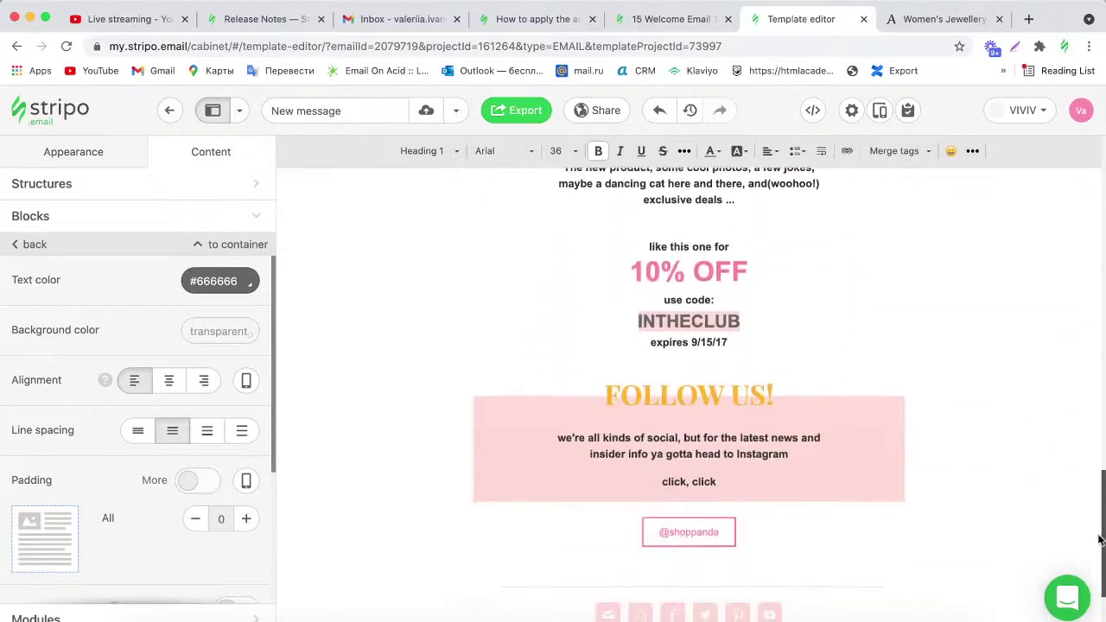
pyautogui.click(513, 439)
pyautogui.moveTo(227, 331); pyautogui.dragTo(184, 331)
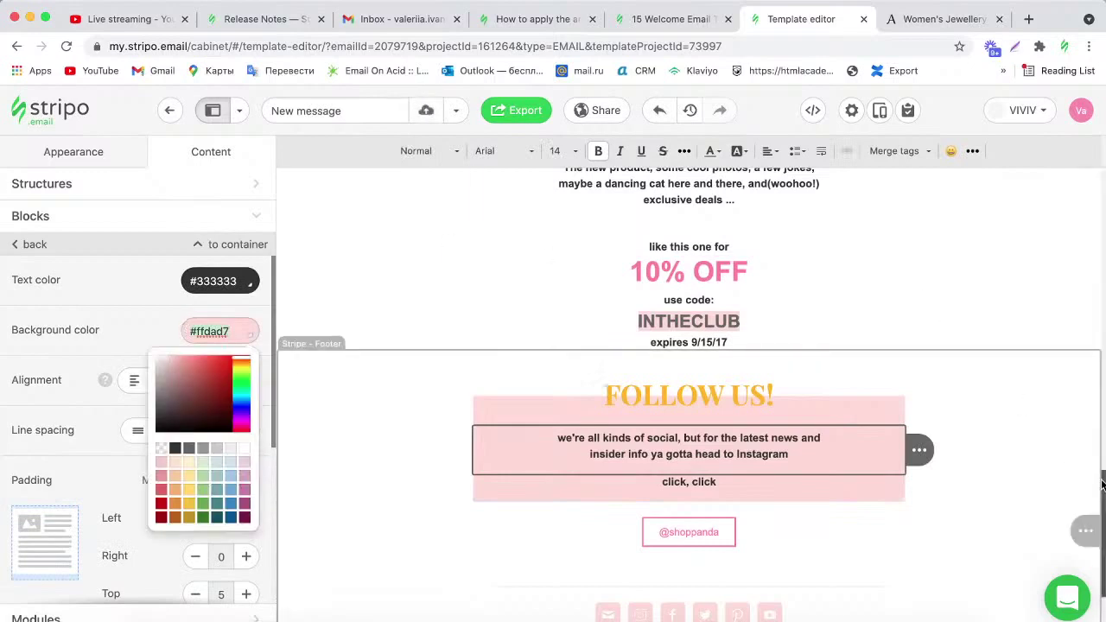
pyautogui.moveTo(1100, 482); pyautogui.dragTo(1091, 267)
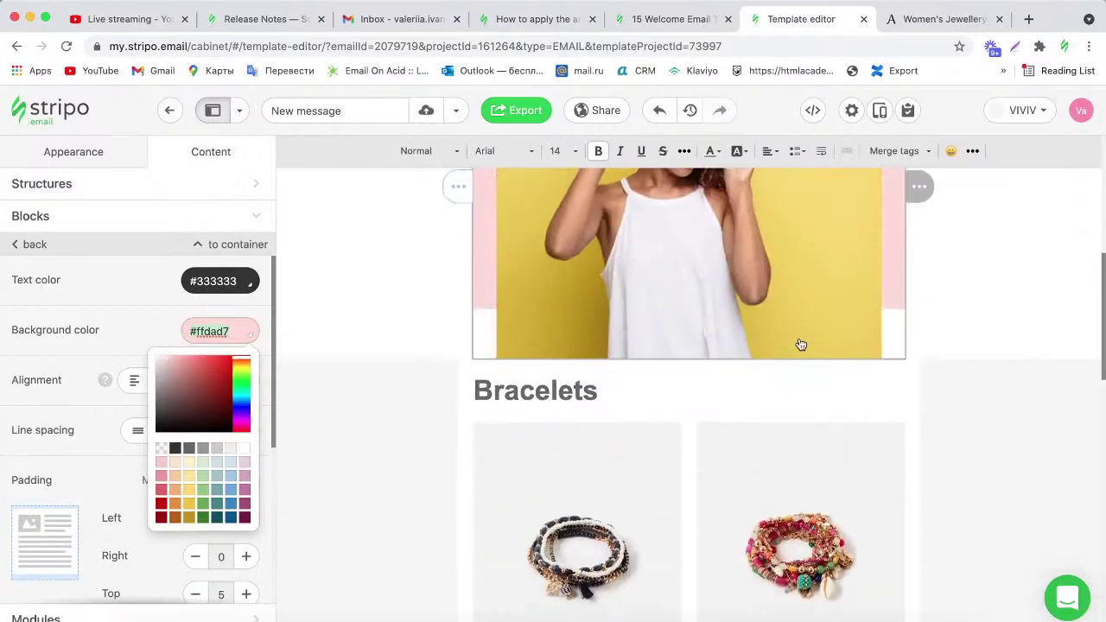
pyautogui.click(703, 395)
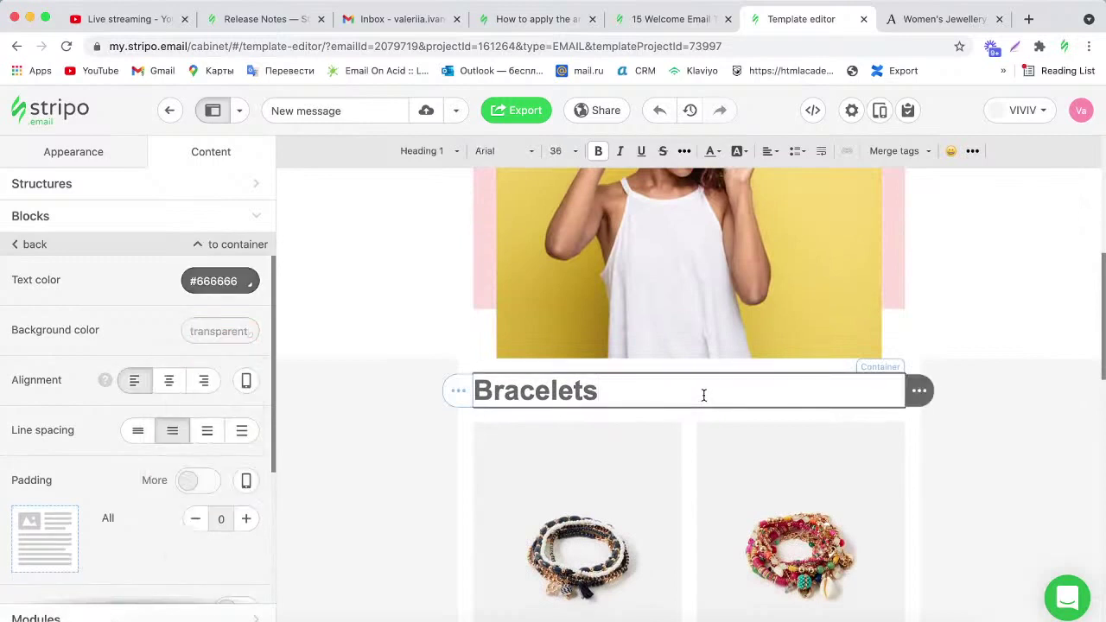
pyautogui.click(226, 333)
pyautogui.press('super+v')
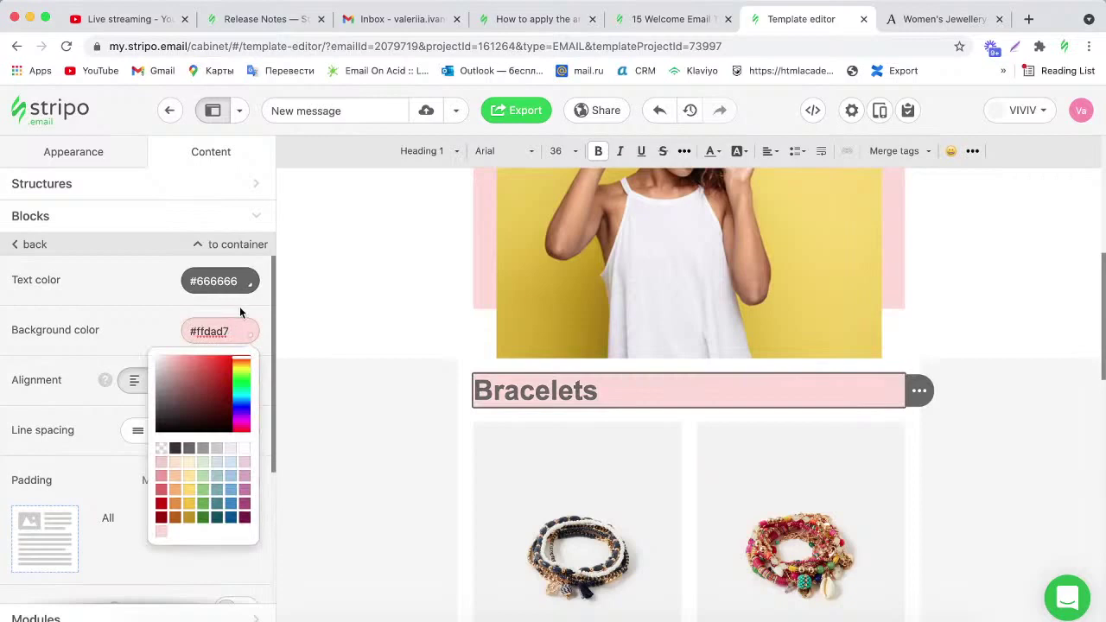
pyautogui.click(240, 312)
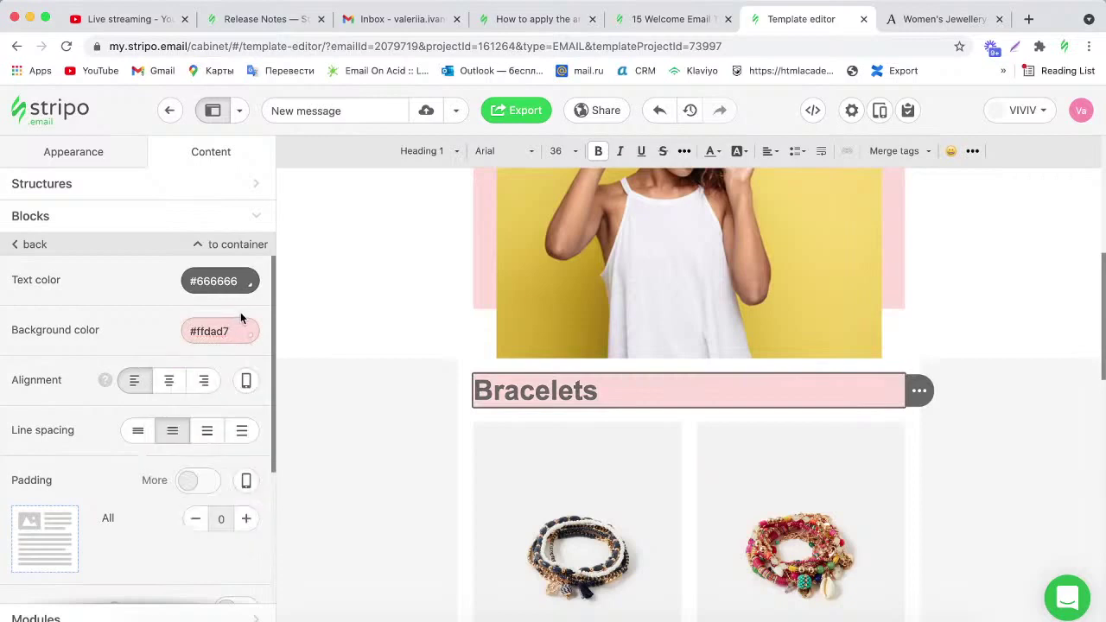
pyautogui.click(462, 384)
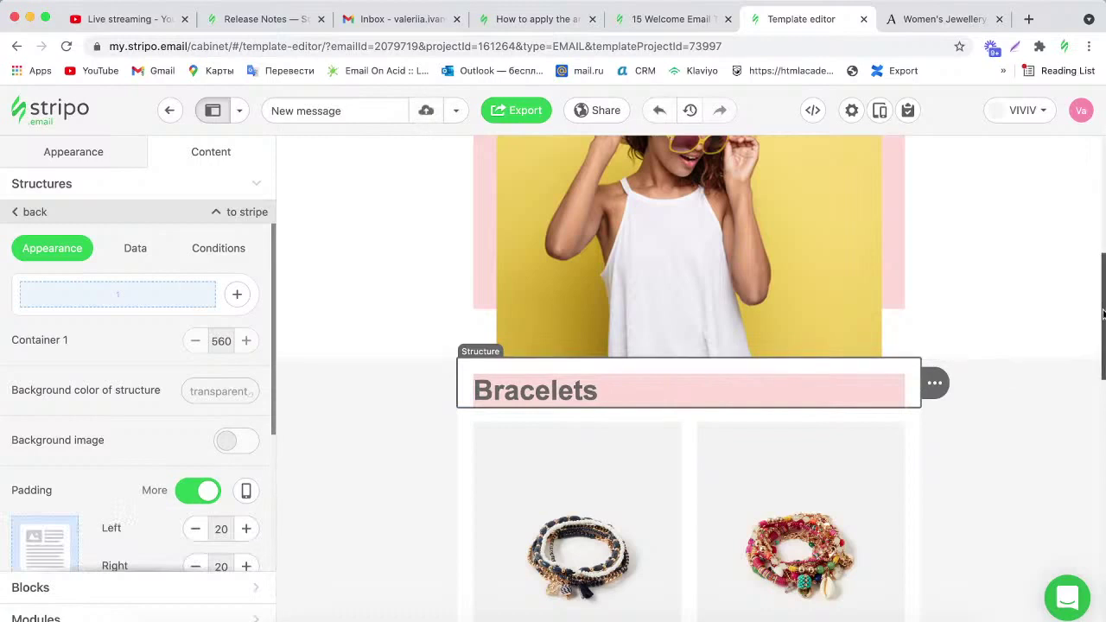
pyautogui.scroll(-3, 1102, 311)
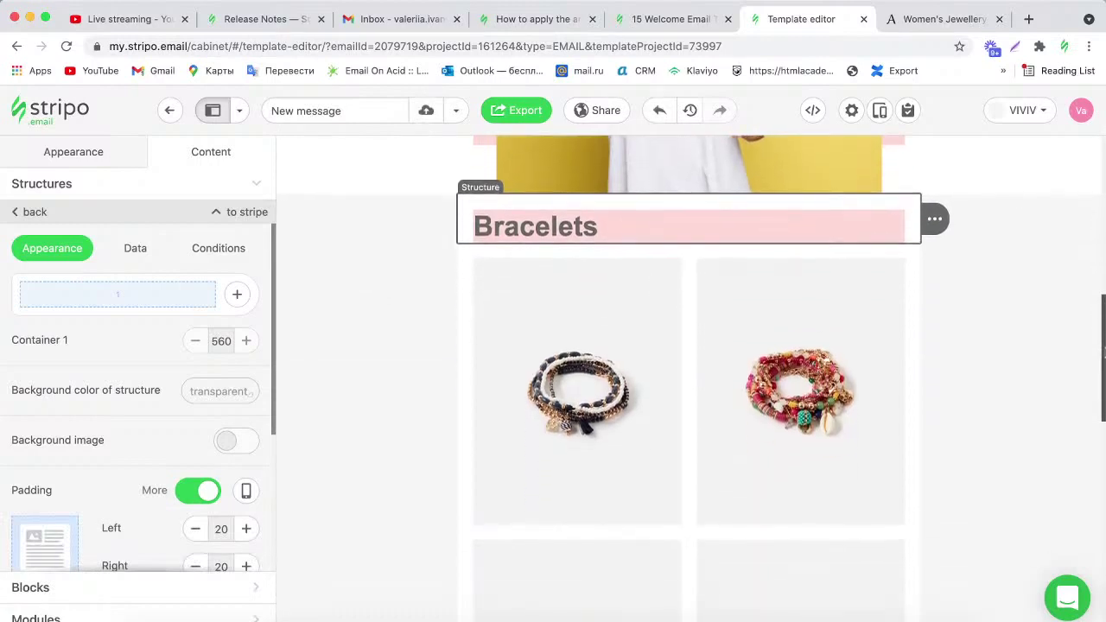
# Switch to the Accessorize site, open the full Jewellery category, and copy the image address of the Pearl and Facet Bead Drop Earrings.
pyautogui.click(957, 20)
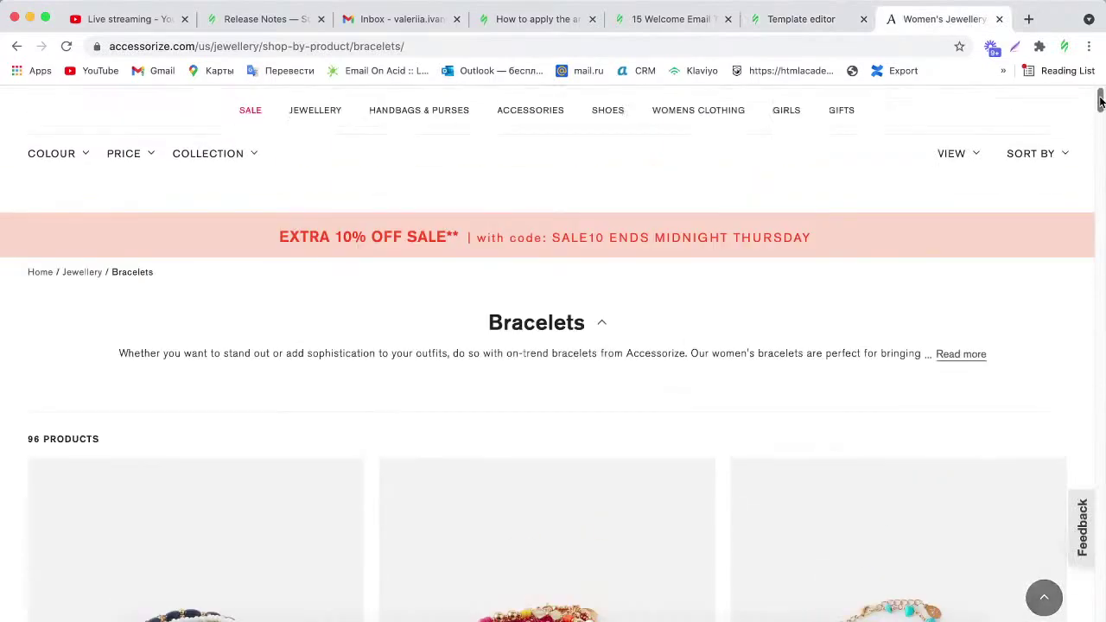
pyautogui.moveTo(1099, 143); pyautogui.dragTo(1100, 98)
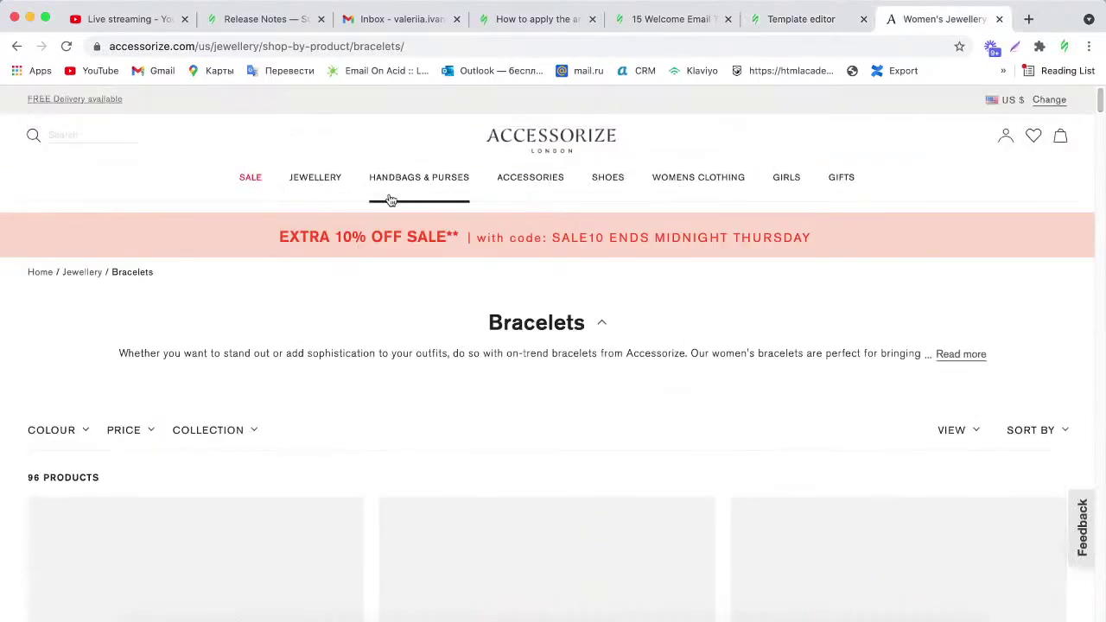
pyautogui.moveTo(311, 181)
pyautogui.click(43, 291)
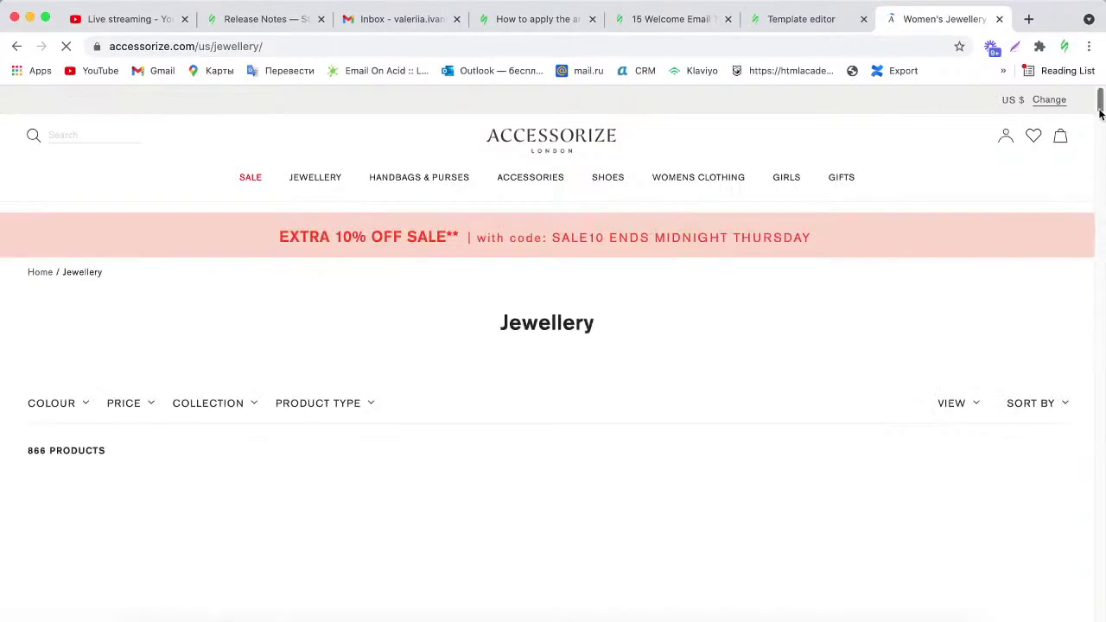
pyautogui.moveTo(1100, 112); pyautogui.dragTo(1100, 128)
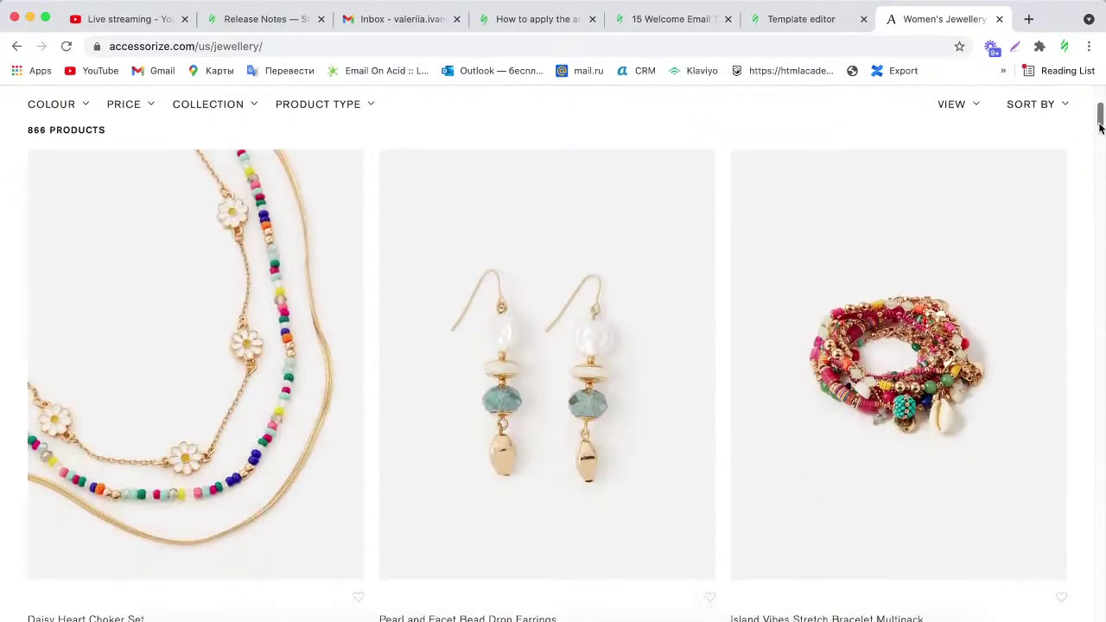
pyautogui.rightClick(535, 334)
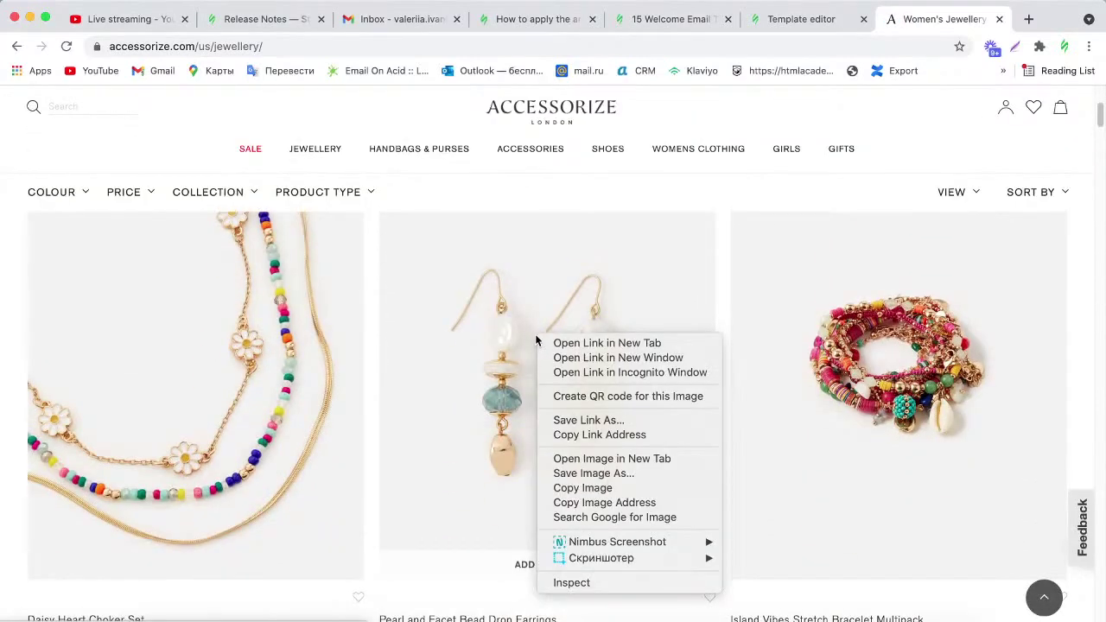
pyautogui.click(595, 501)
# Return to the Stripo template editor and duplicate the whole stripe holding the "Bracelets" heading and its four product images.
pyautogui.click(773, 19)
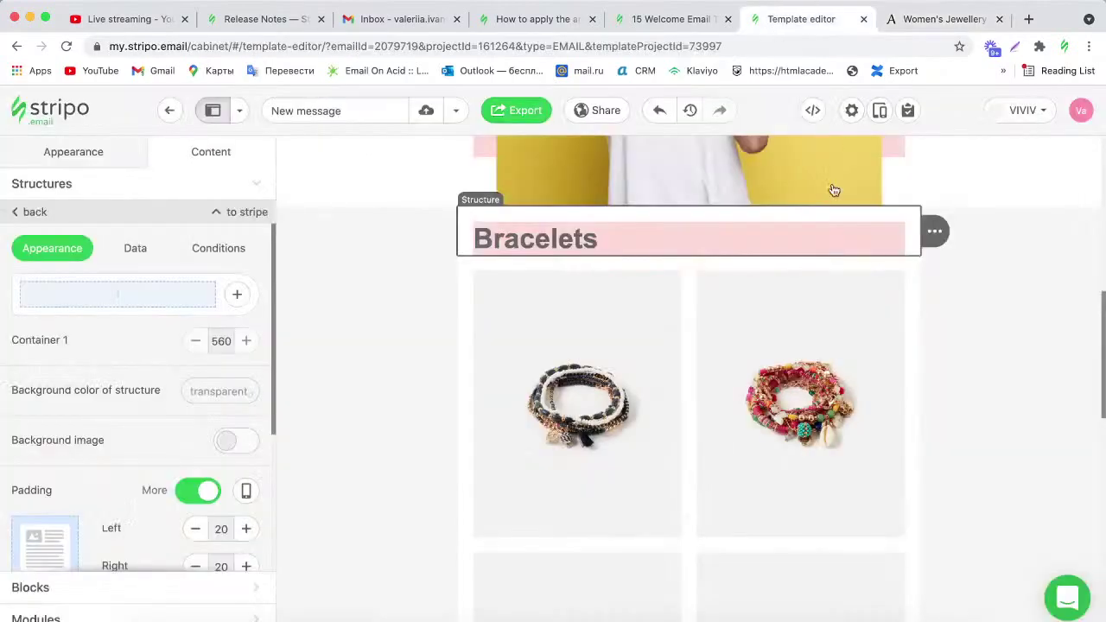
pyautogui.click(1101, 302)
pyautogui.click(1063, 304)
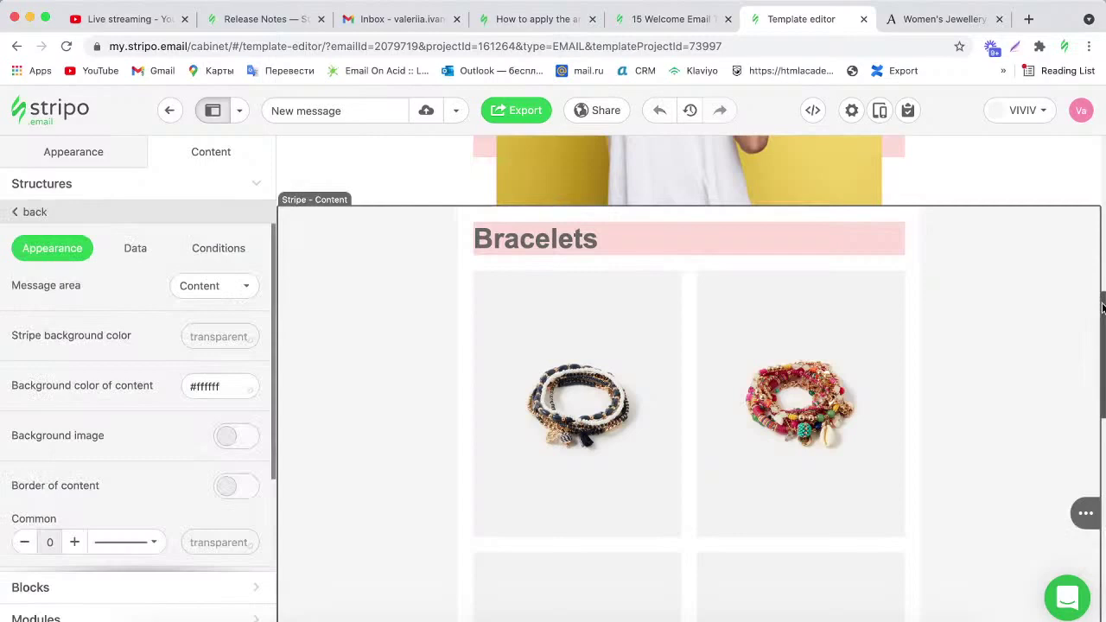
pyautogui.scroll(-3, 1103, 350)
pyautogui.scroll(2, 1102, 350)
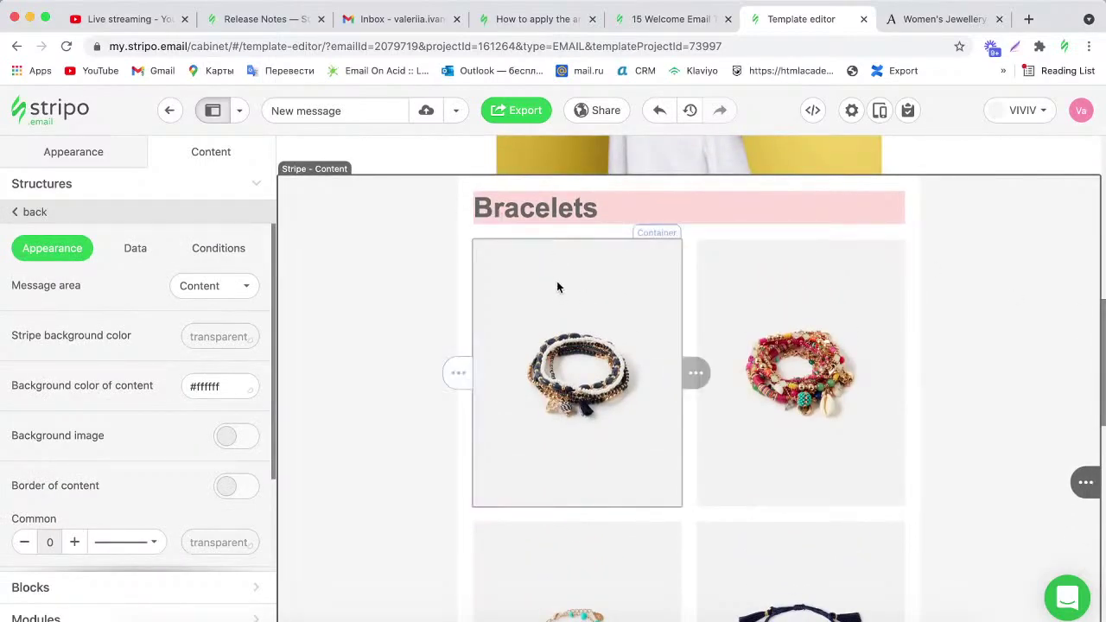
pyautogui.moveTo(1095, 500)
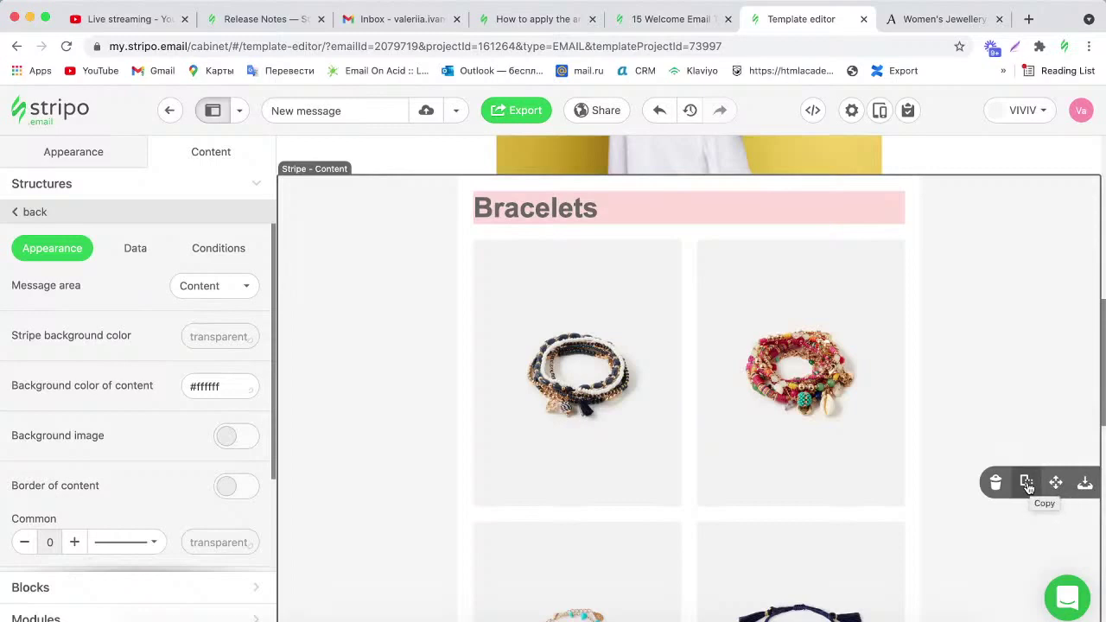
pyautogui.click(1102, 320)
pyautogui.scroll(-10, 540, 417)
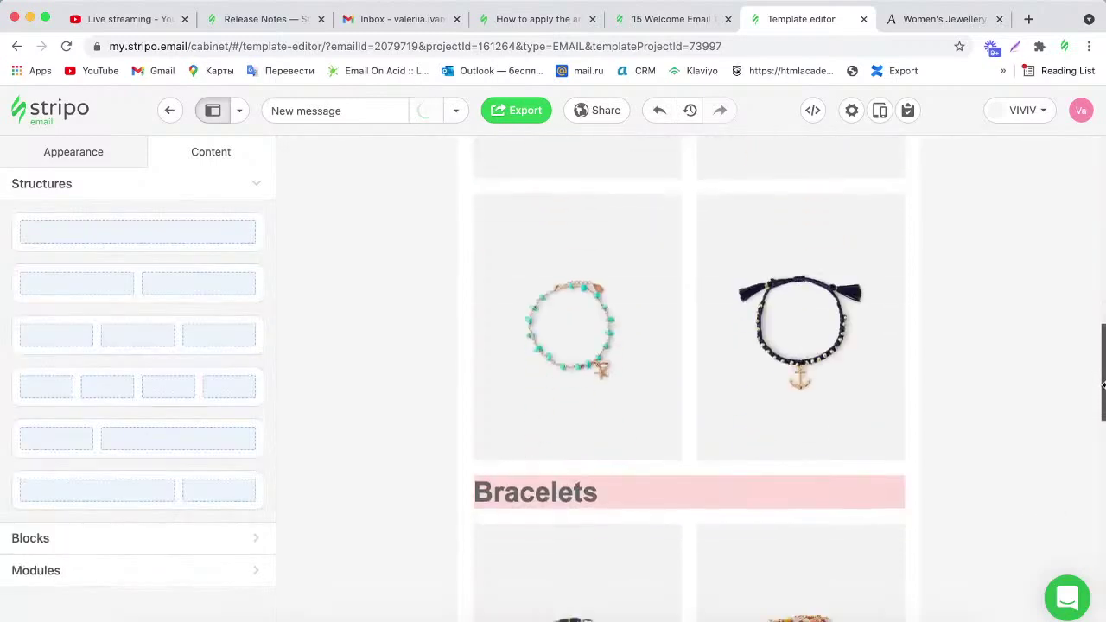
# Replace the first bracelet image in the copied stripe with the pearl and facet bead earrings, using the copied image address.
pyautogui.click(540, 417)
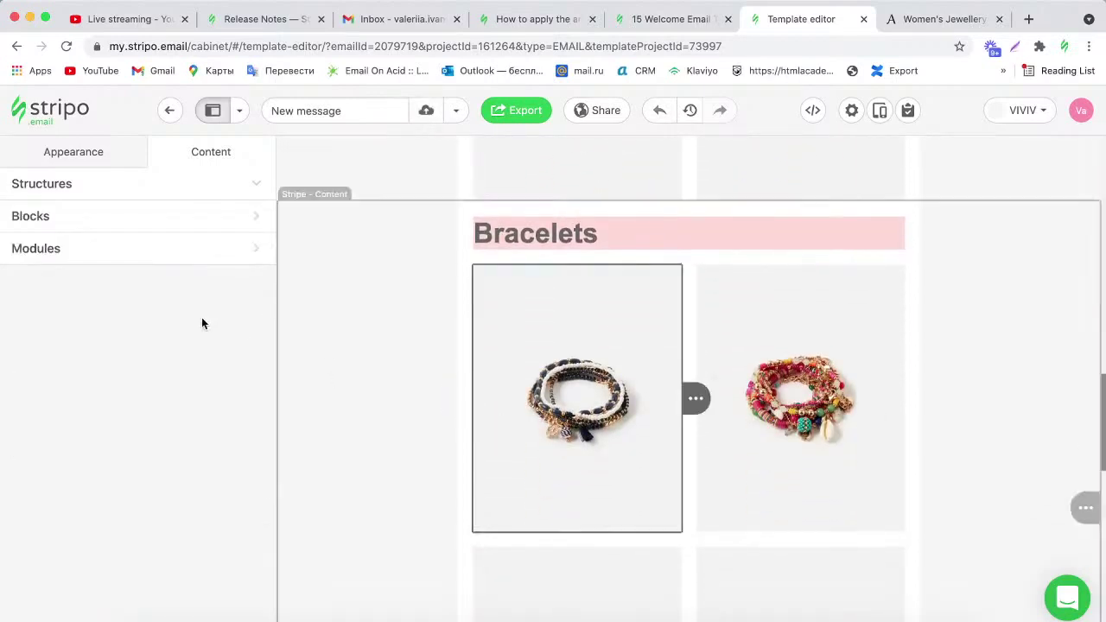
pyautogui.click(122, 330)
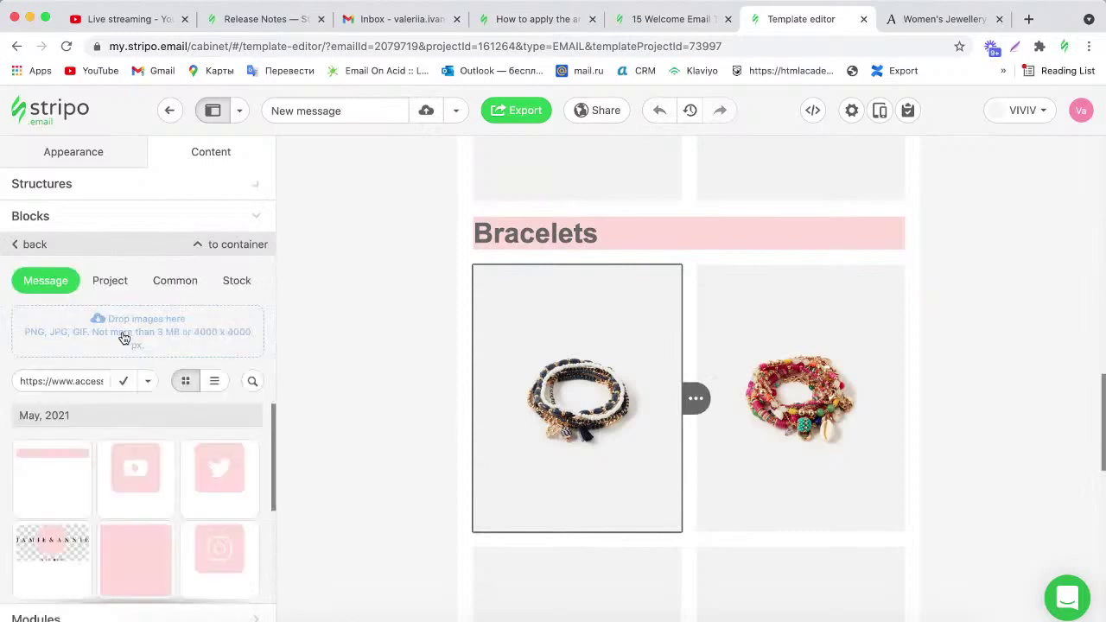
pyautogui.tripleClick(18, 380)
pyautogui.hotkey('ctrl', 'v')
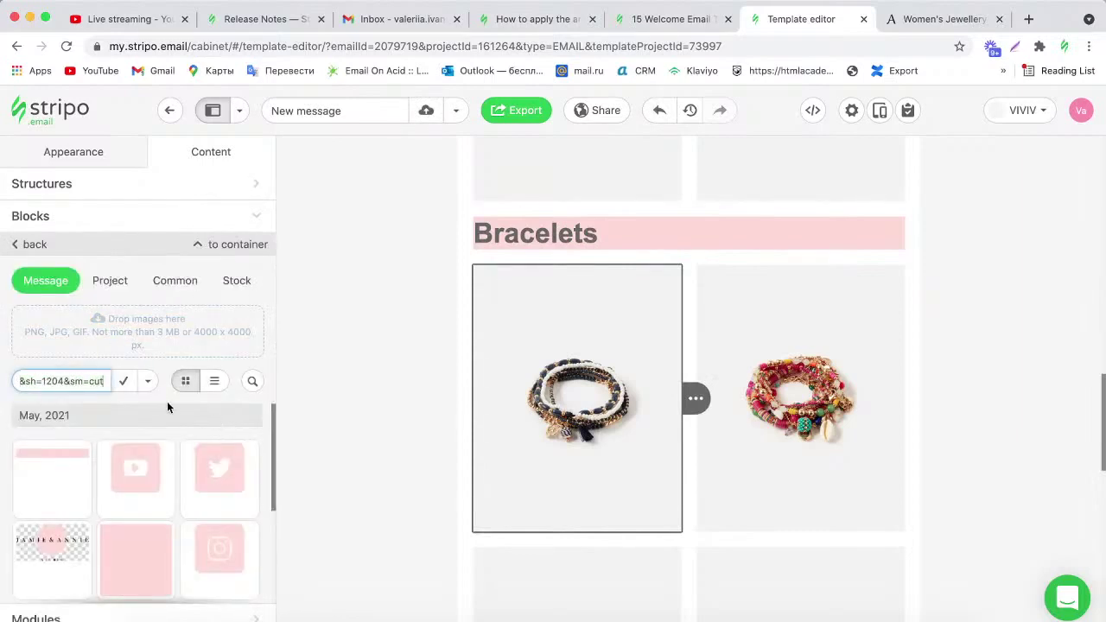
pyautogui.click(123, 381)
# Switch to the Accessorize jewellery page and copy the image address of the Leaf Teardrop Earrings.
pyautogui.click(940, 17)
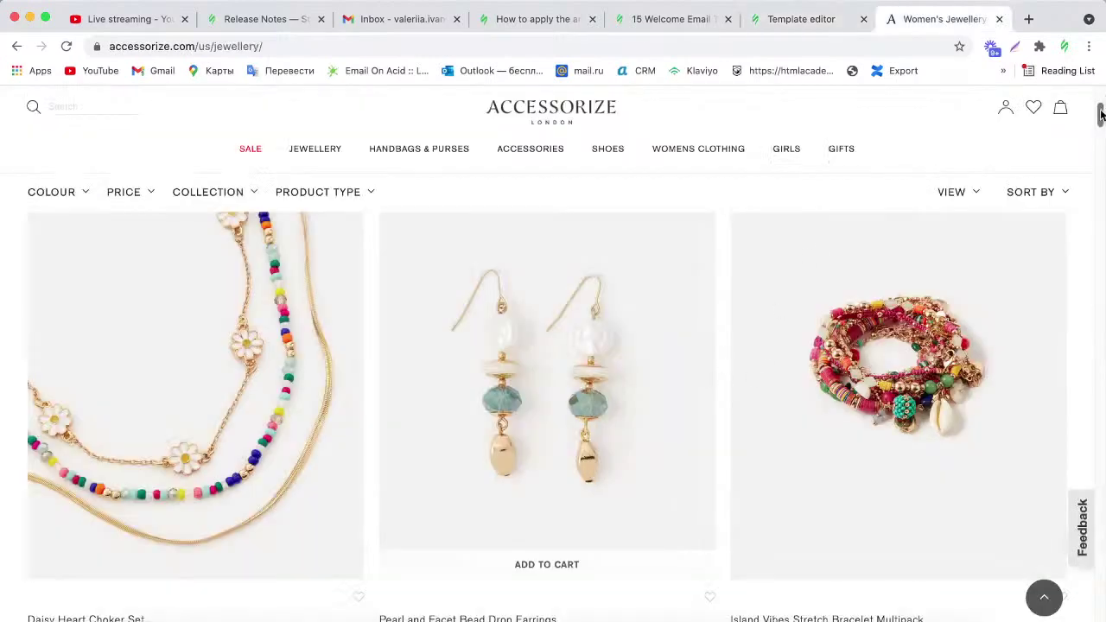
pyautogui.moveTo(1100, 117); pyautogui.dragTo(1100, 94)
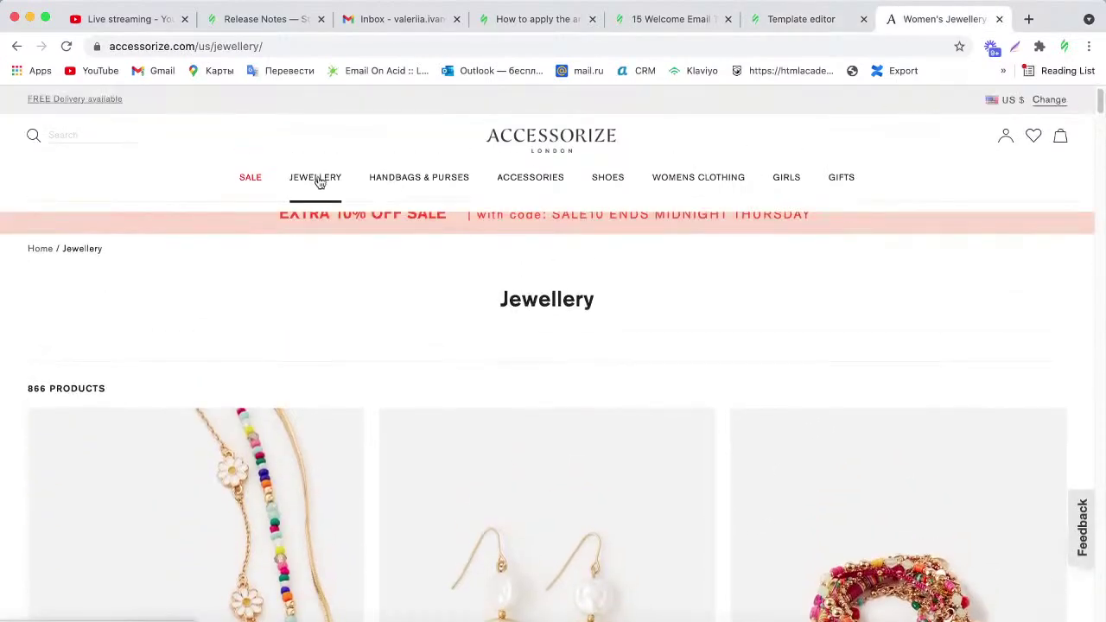
pyautogui.click(315, 178)
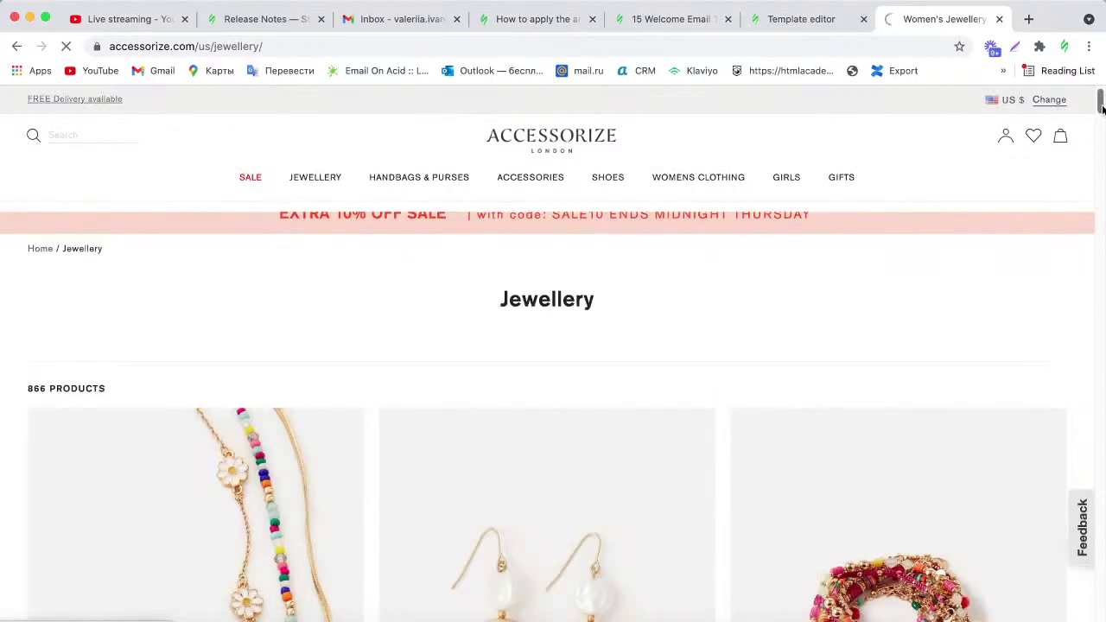
pyautogui.moveTo(1100, 110); pyautogui.dragTo(1095, 141)
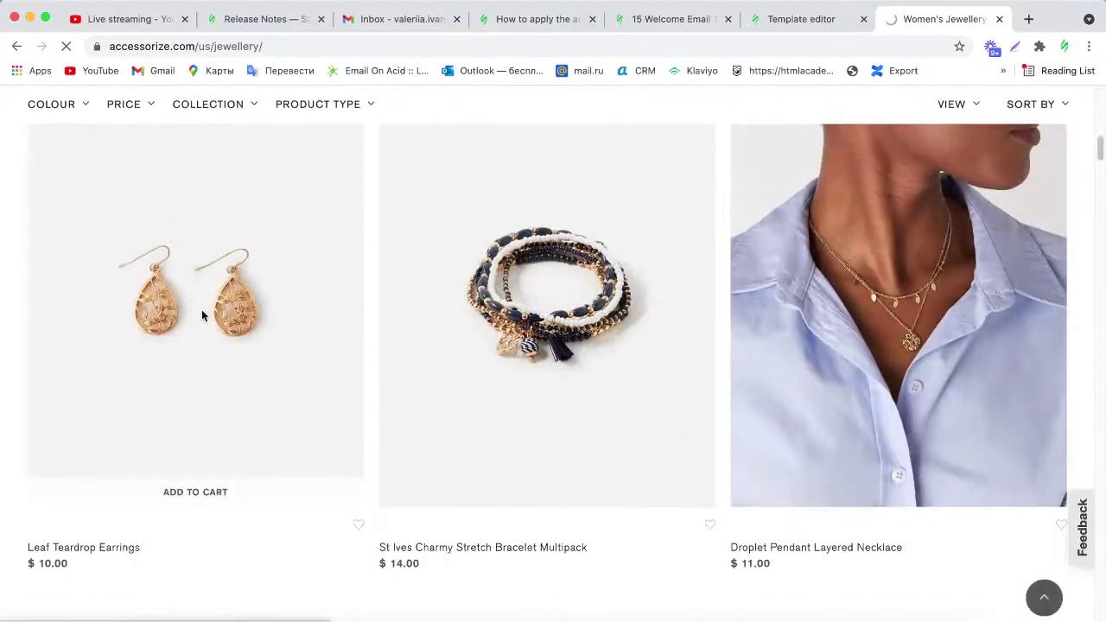
pyautogui.rightClick(201, 310)
pyautogui.click(272, 477)
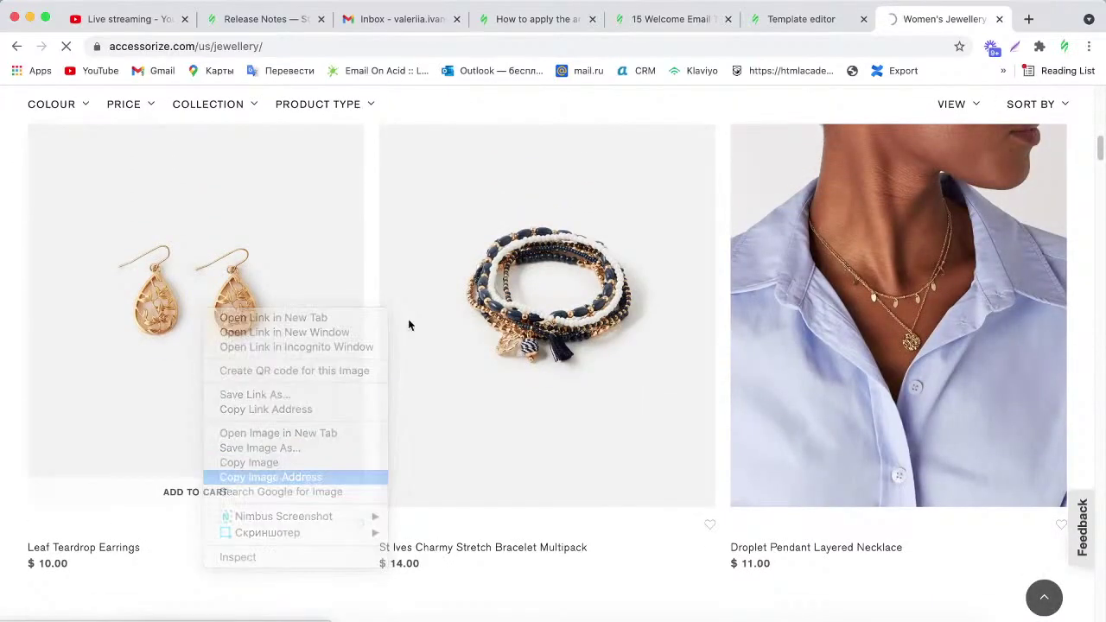
# Back in the Stripo editor, replace the copied stripe's multicolored bracelet image with the leaf teardrop earrings from the copied address.
pyautogui.click(774, 22)
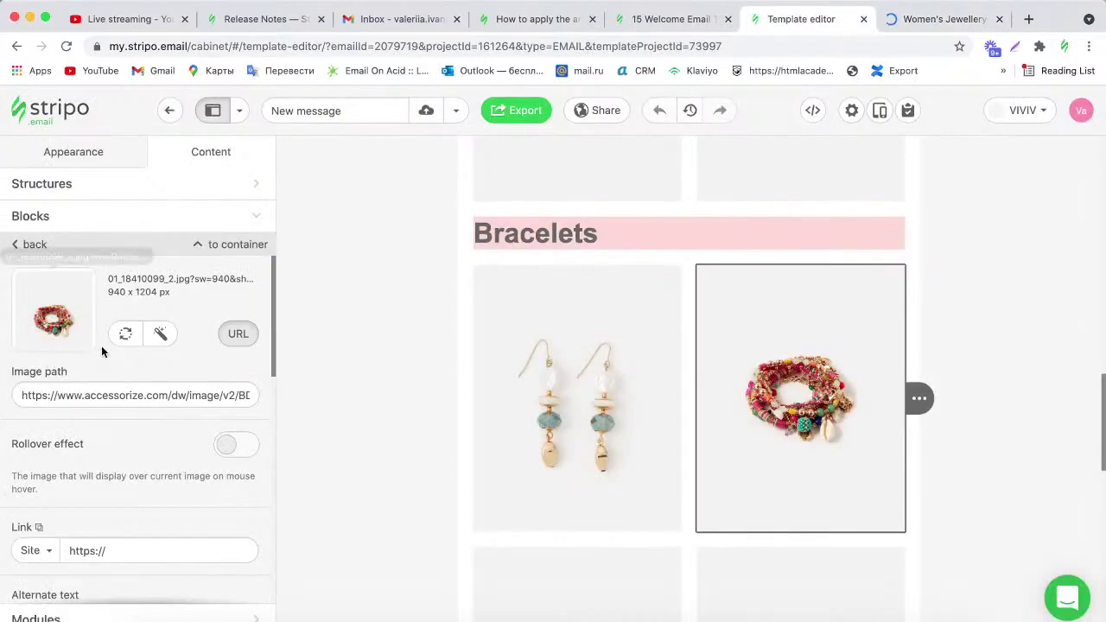
pyautogui.click(125, 333)
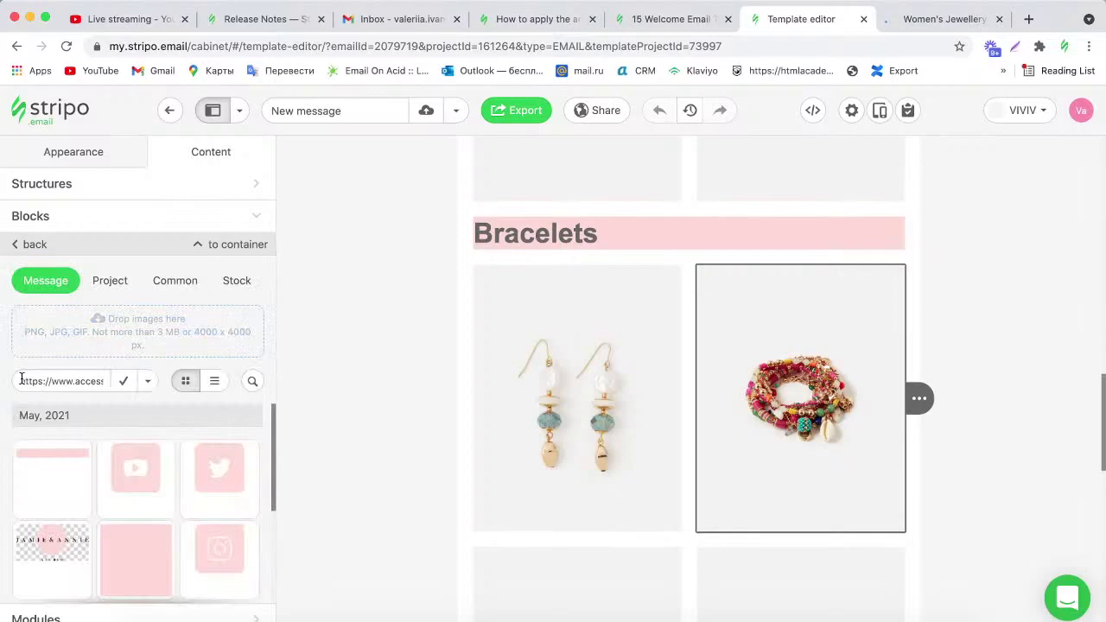
pyautogui.click(21, 381)
pyautogui.hotkey('ctrl', 'a')
pyautogui.hotkey('ctrl', 'v')
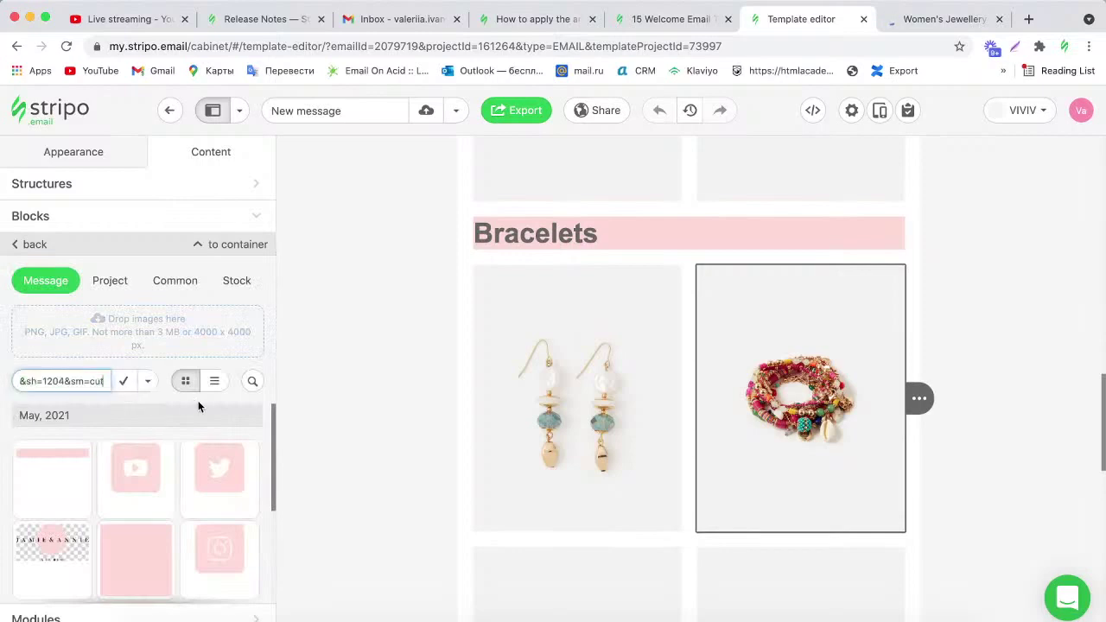
pyautogui.click(127, 382)
# On the Accessorize earrings page, copy the image address of the Gold-Plated Birthstone Earrings - September.
pyautogui.click(939, 19)
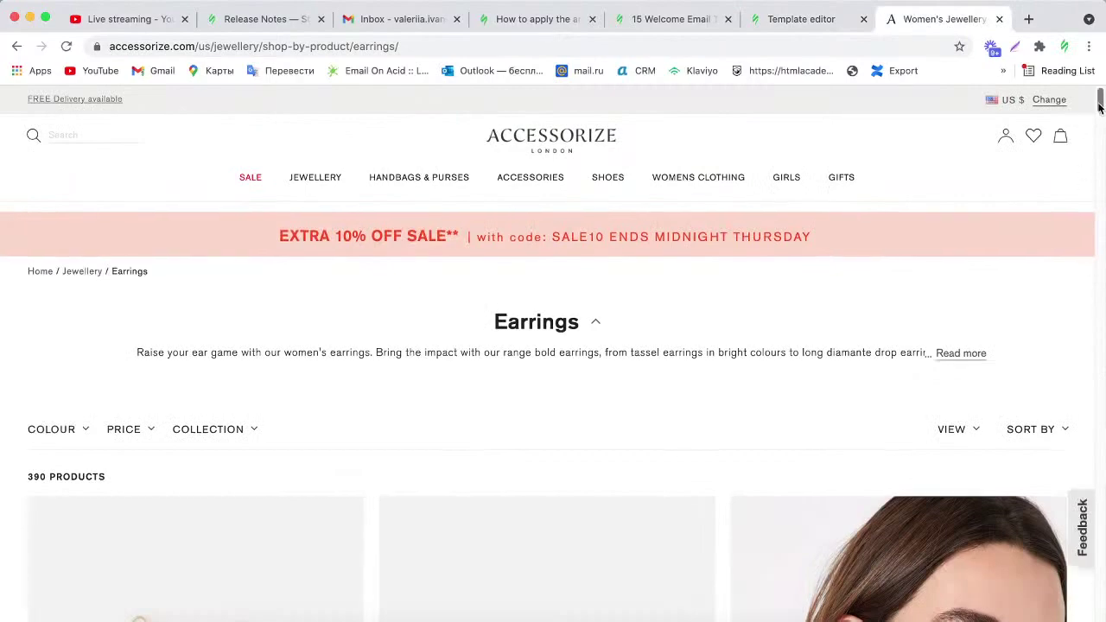
pyautogui.moveTo(1093, 113); pyautogui.dragTo(1101, 153)
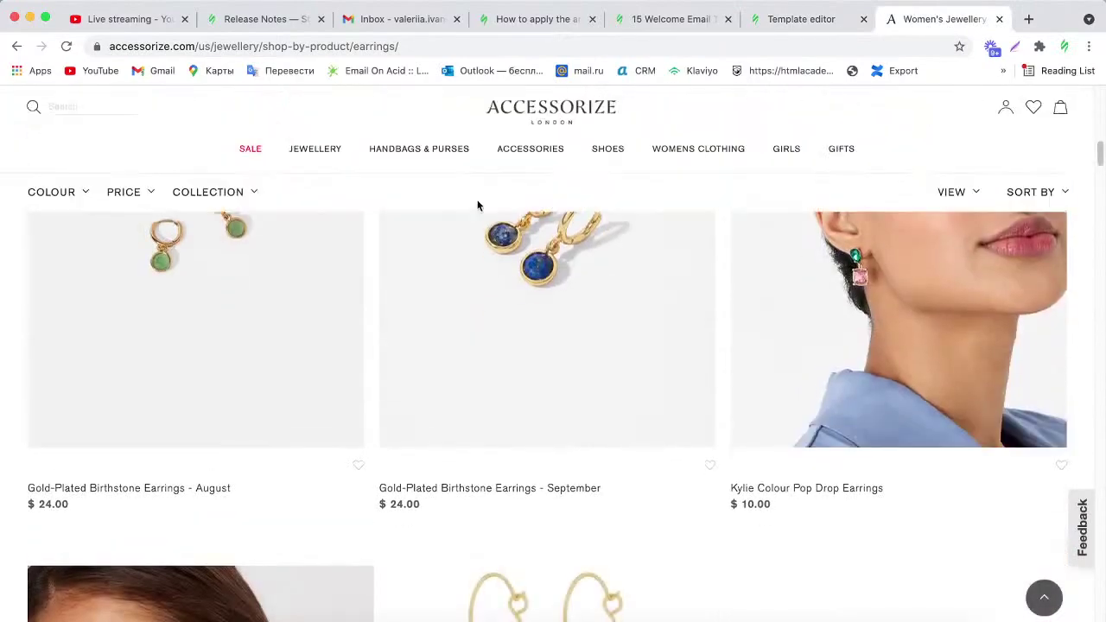
pyautogui.rightClick(505, 275)
pyautogui.click(571, 445)
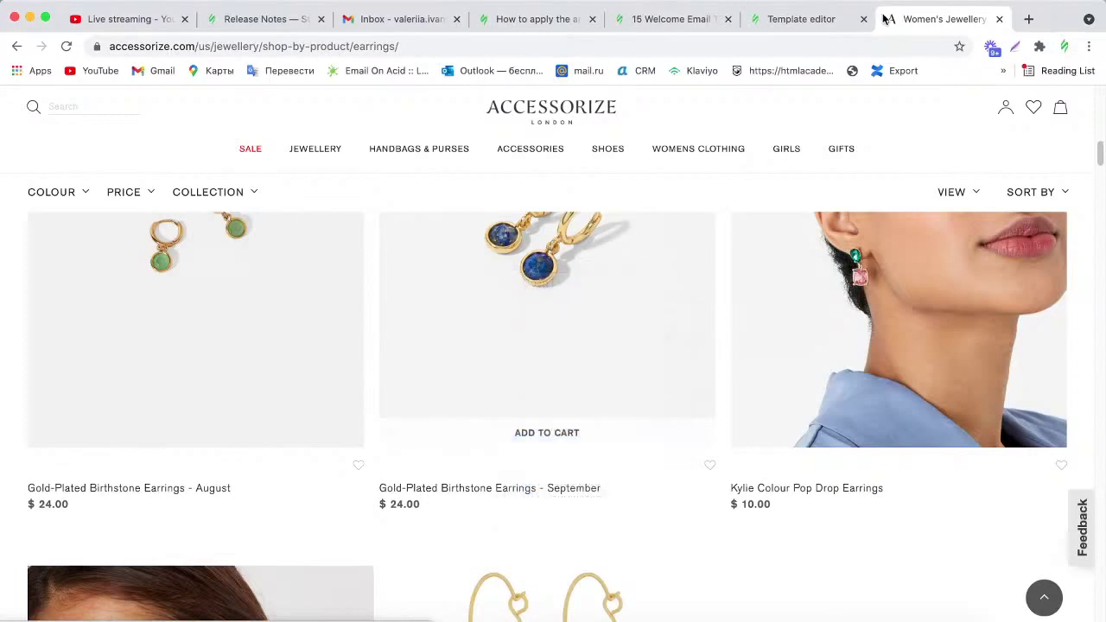
# In the Stripo editor, replace the first image in the copied stripe's second row with the September birthstone earrings, using the copied address.
pyautogui.click(828, 19)
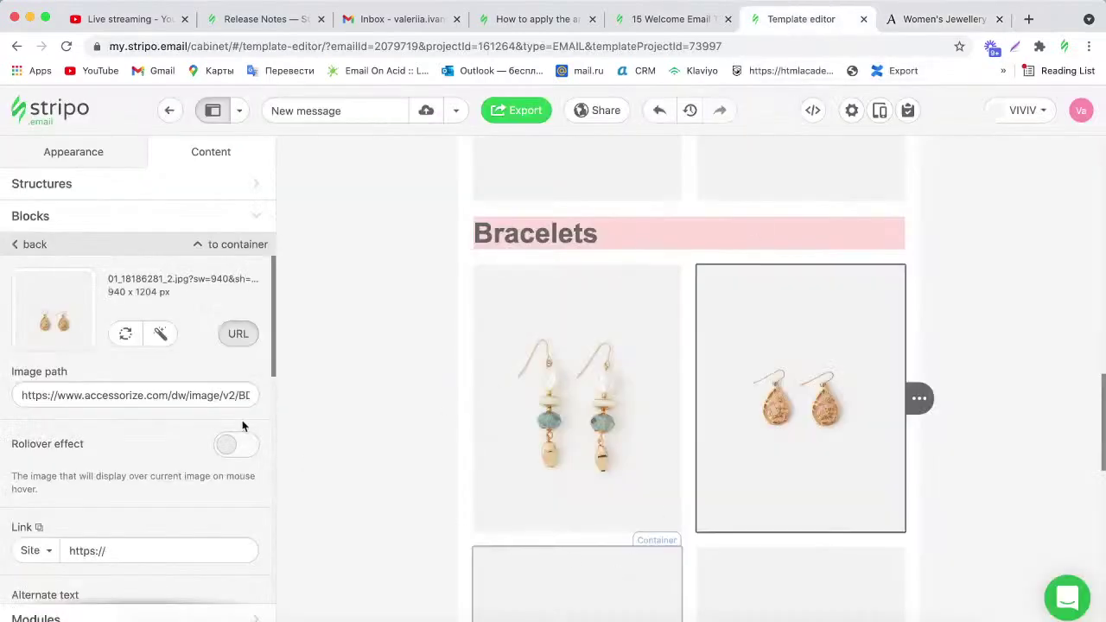
pyautogui.click(126, 334)
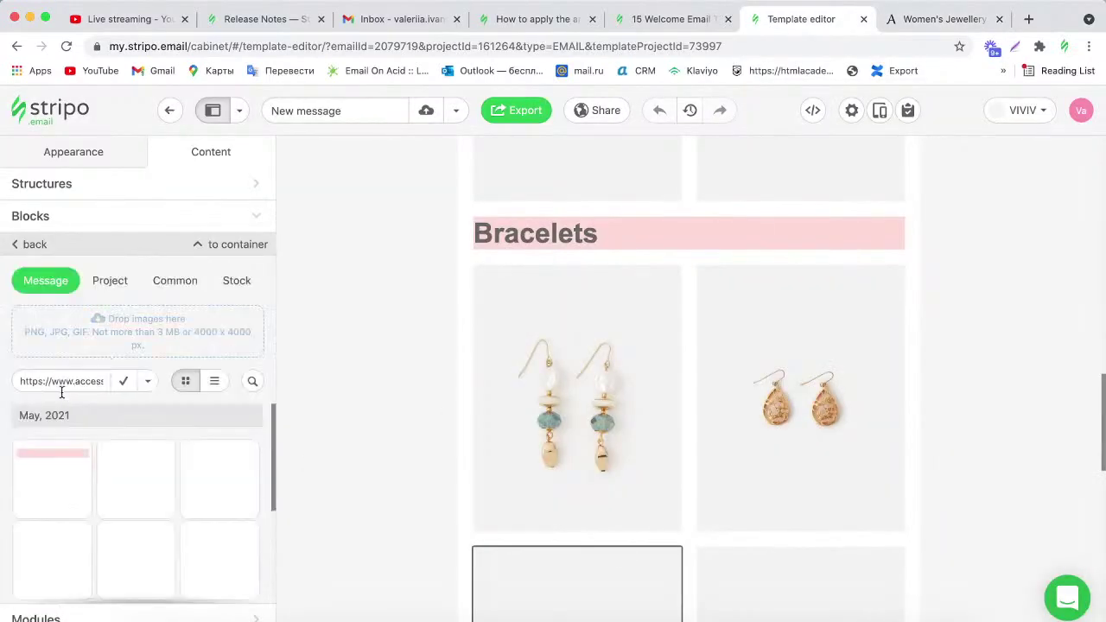
pyautogui.tripleClick(18, 380)
pyautogui.hotkey('ctrl', 'v')
pyautogui.click(122, 381)
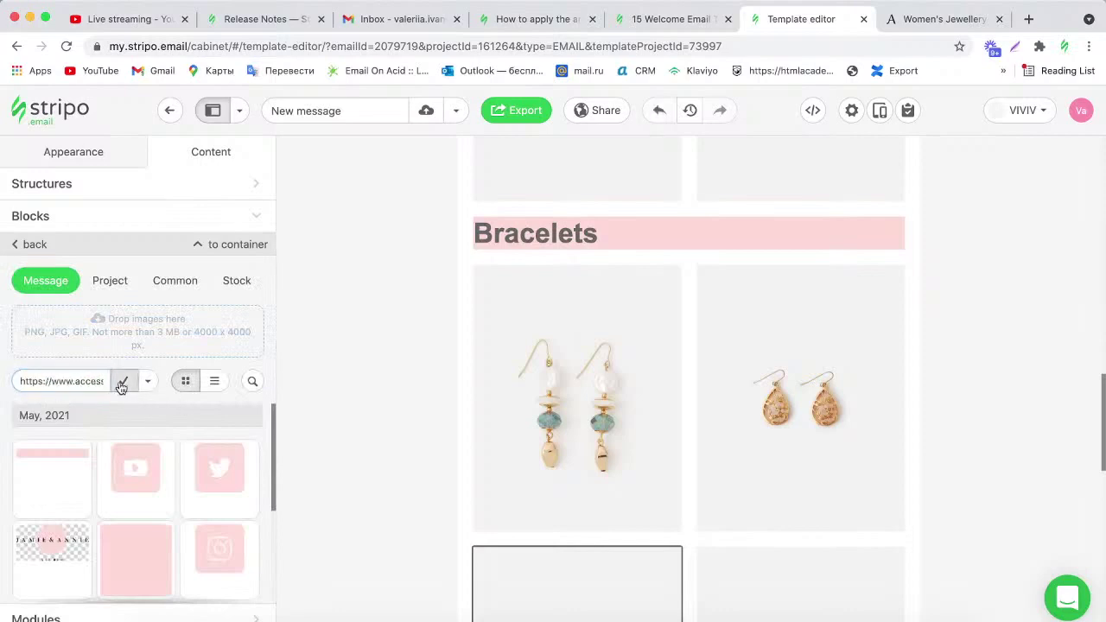
# On the Accessorize earrings page, copy the image address of the set of gold hoop earrings with disc and crystal charms.
pyautogui.click(923, 21)
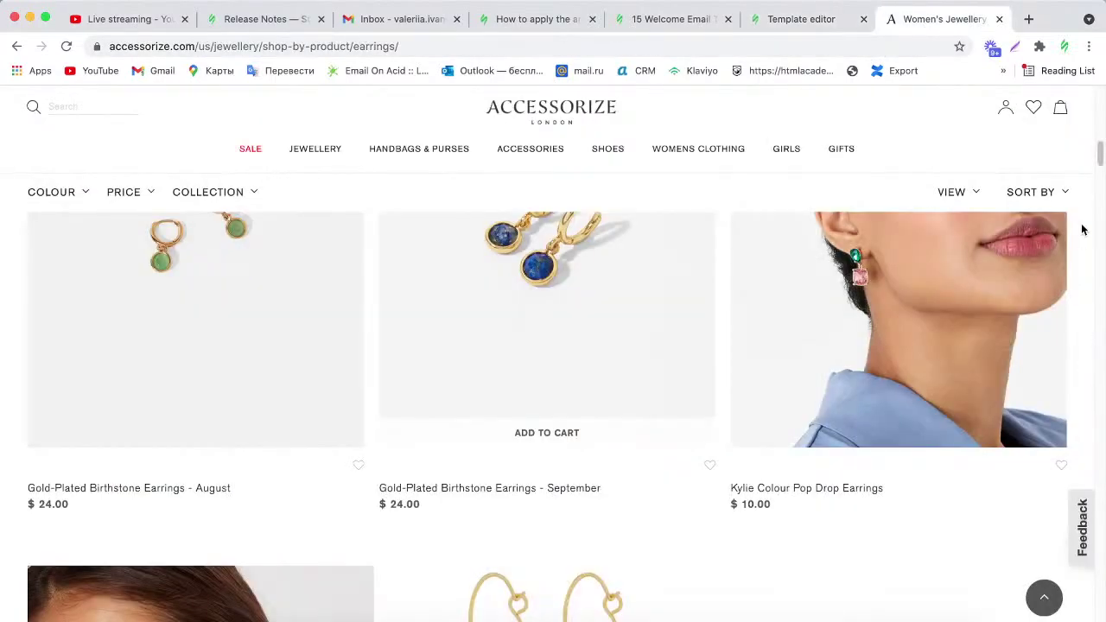
pyautogui.moveTo(1099, 159); pyautogui.dragTo(1100, 177)
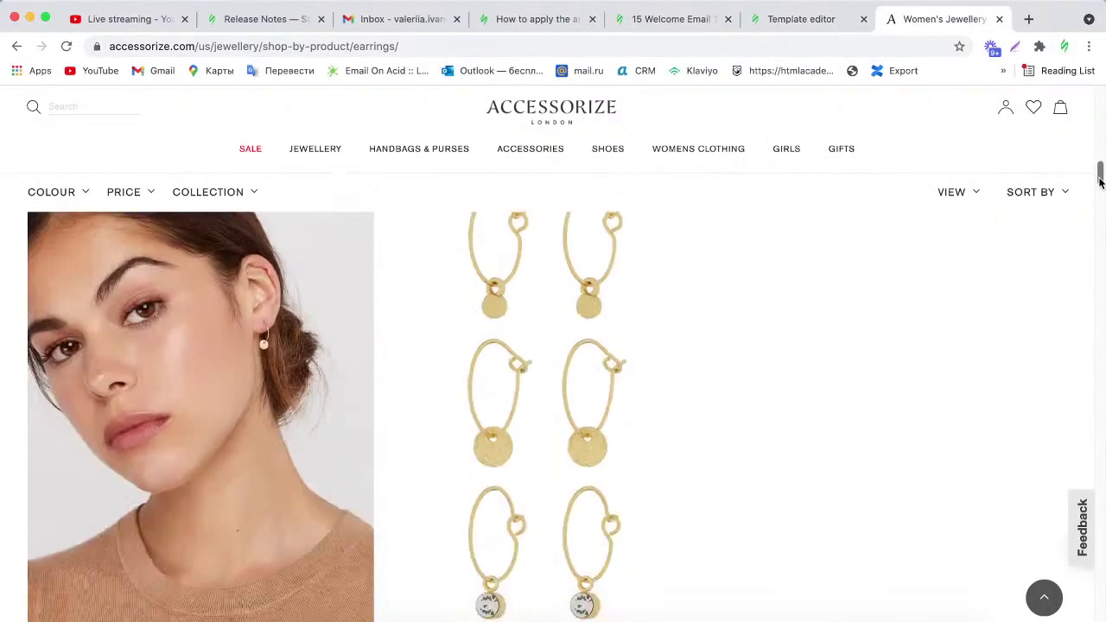
pyautogui.rightClick(557, 361)
pyautogui.click(635, 522)
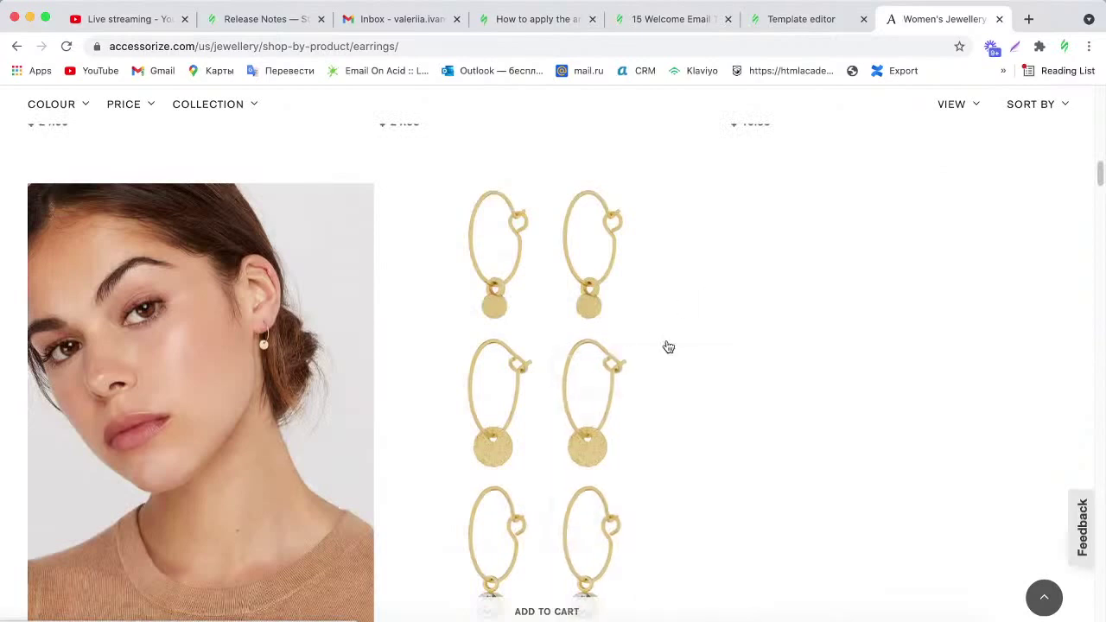
# In the Stripo editor, replace the black anchor bracelet image in the copied stripe with the gold hoop earrings, using the copied address.
pyautogui.click(800, 19)
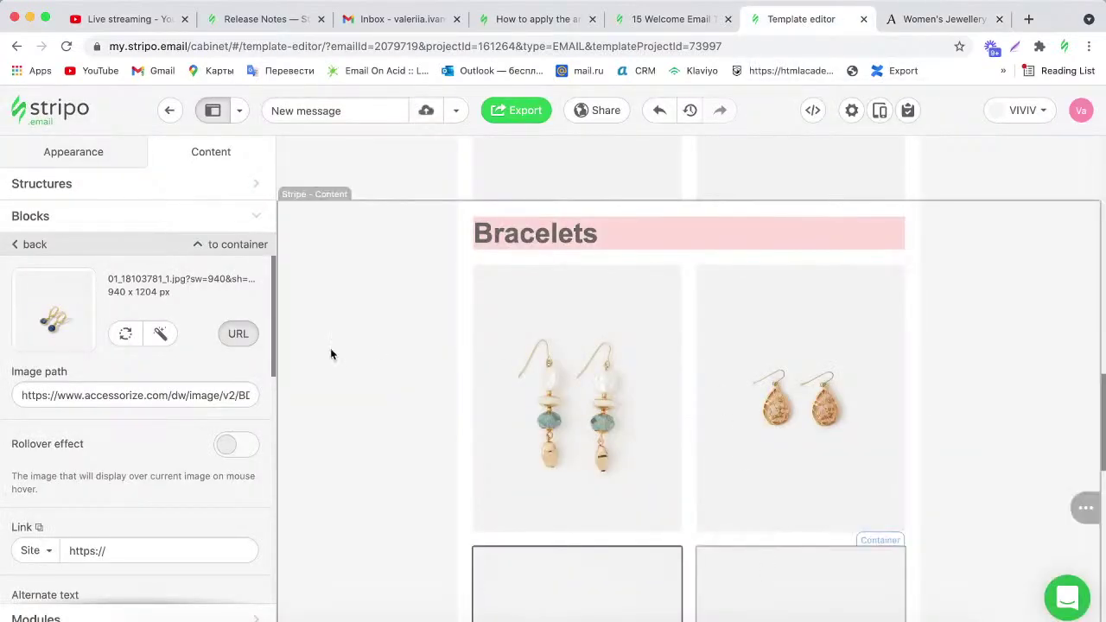
pyautogui.click(126, 333)
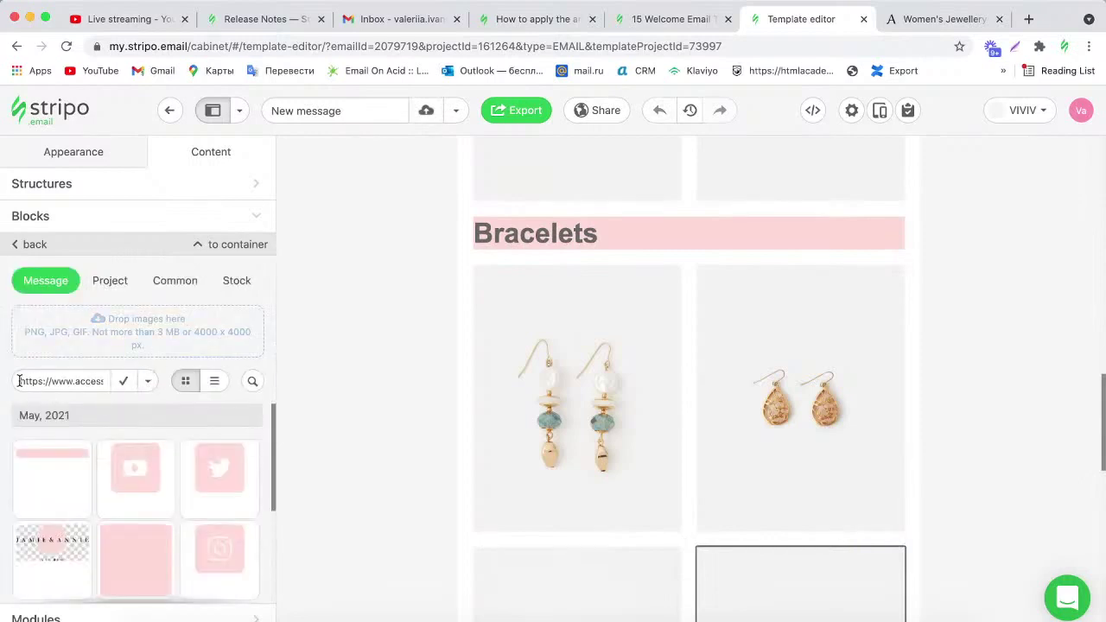
pyautogui.click(124, 381)
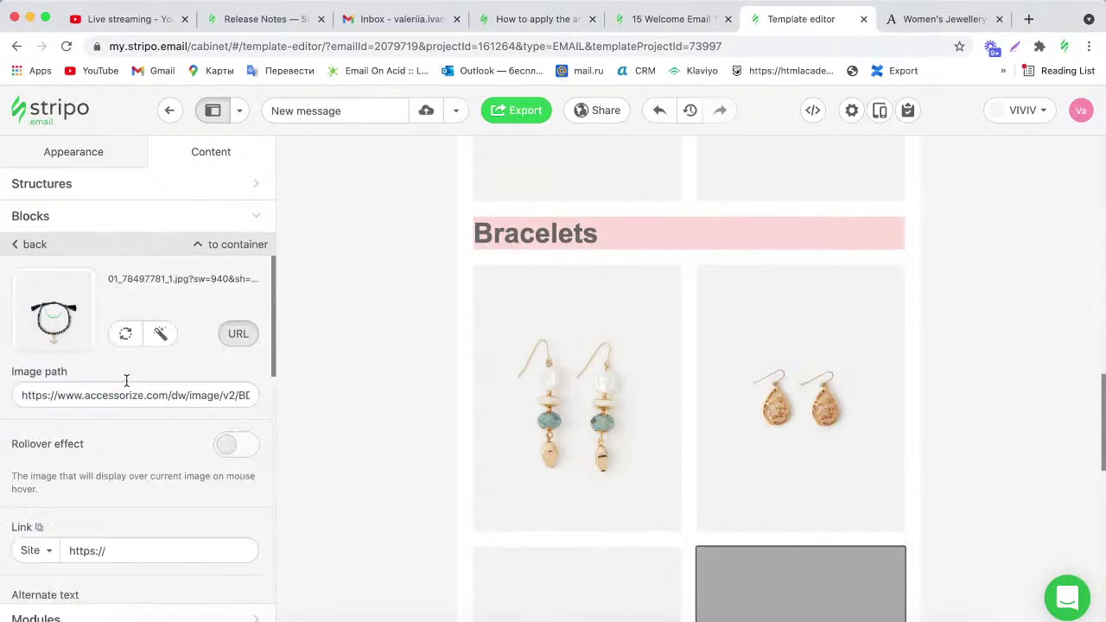
# Change the heading of the copied product stripe from "Bracelets" to "Earrings".
pyautogui.scroll(-3, 918, 509)
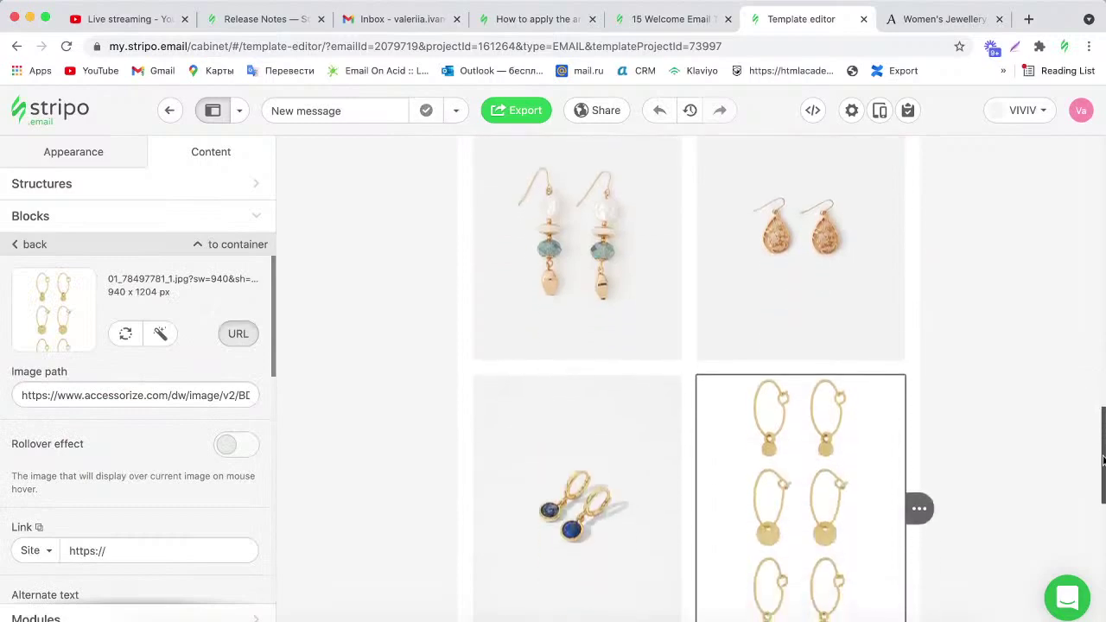
pyautogui.scroll(4, 918, 508)
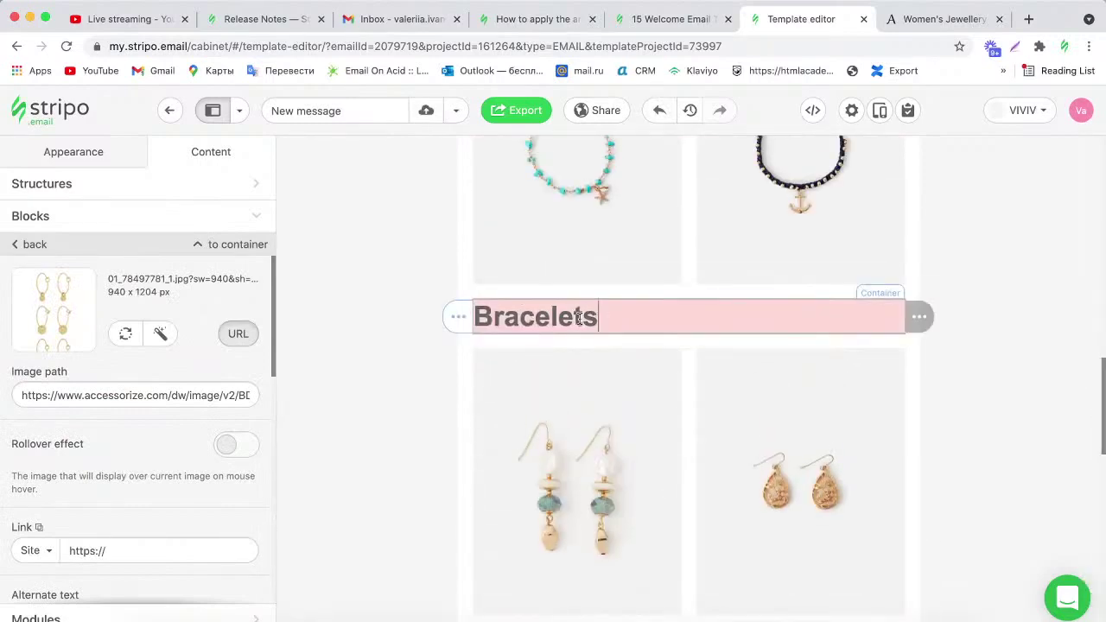
pyautogui.moveTo(579, 318); pyautogui.dragTo(481, 316)
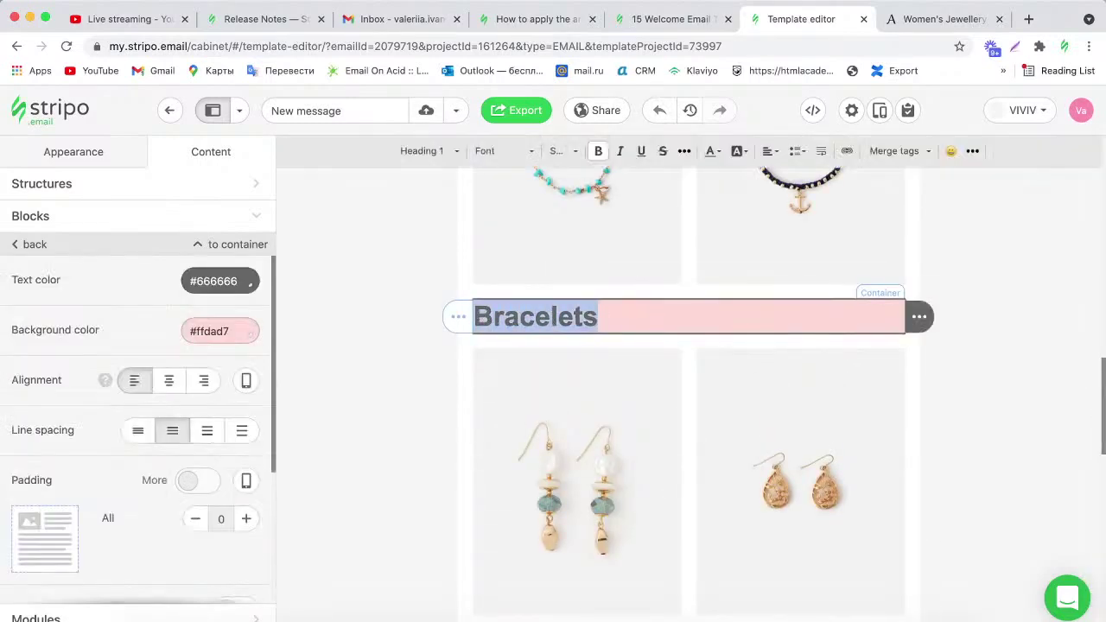
pyautogui.write('Ear')
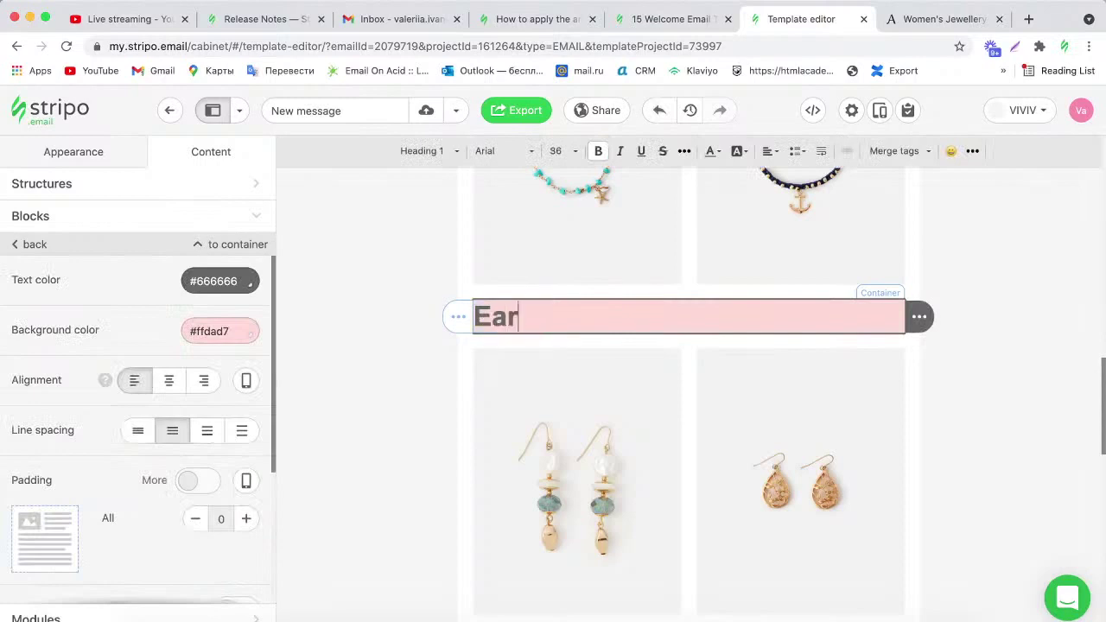
pyautogui.write('ings')
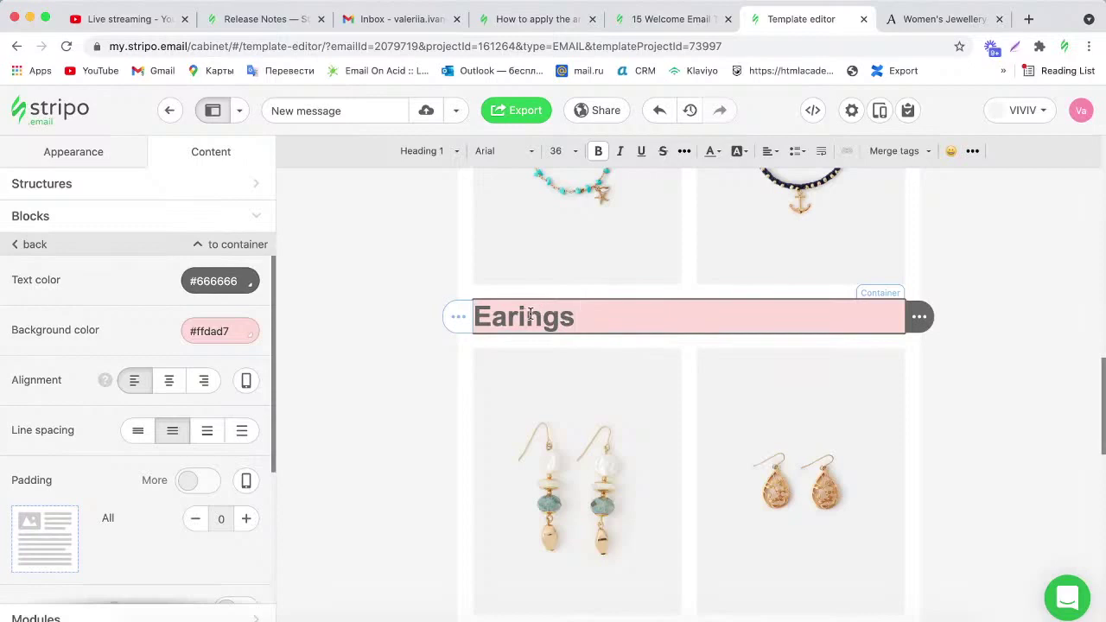
pyautogui.write('r')
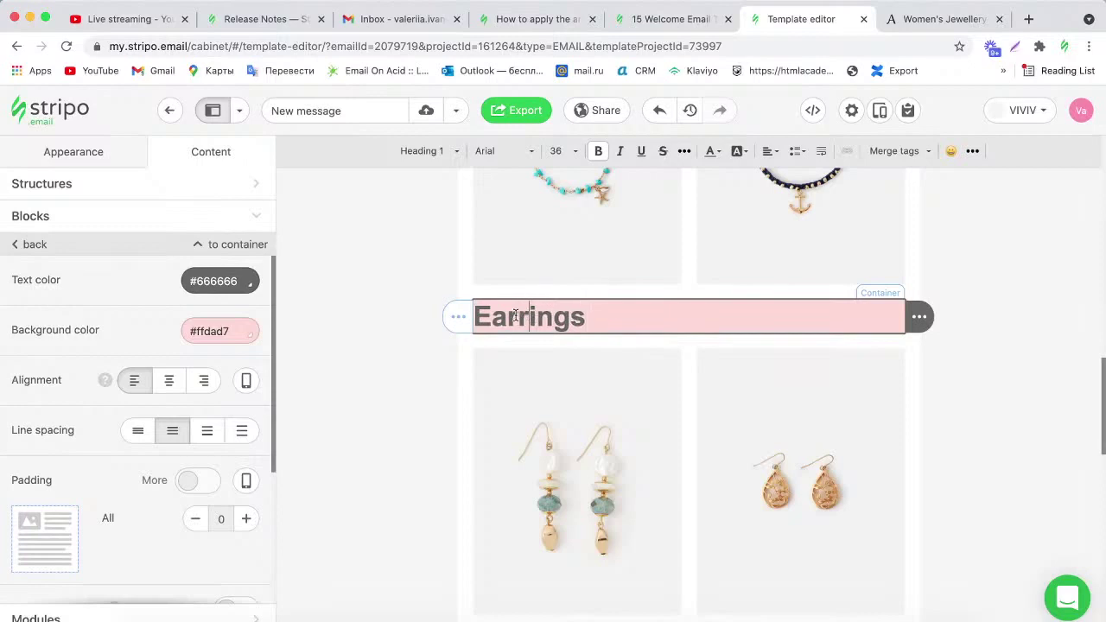
pyautogui.click(987, 373)
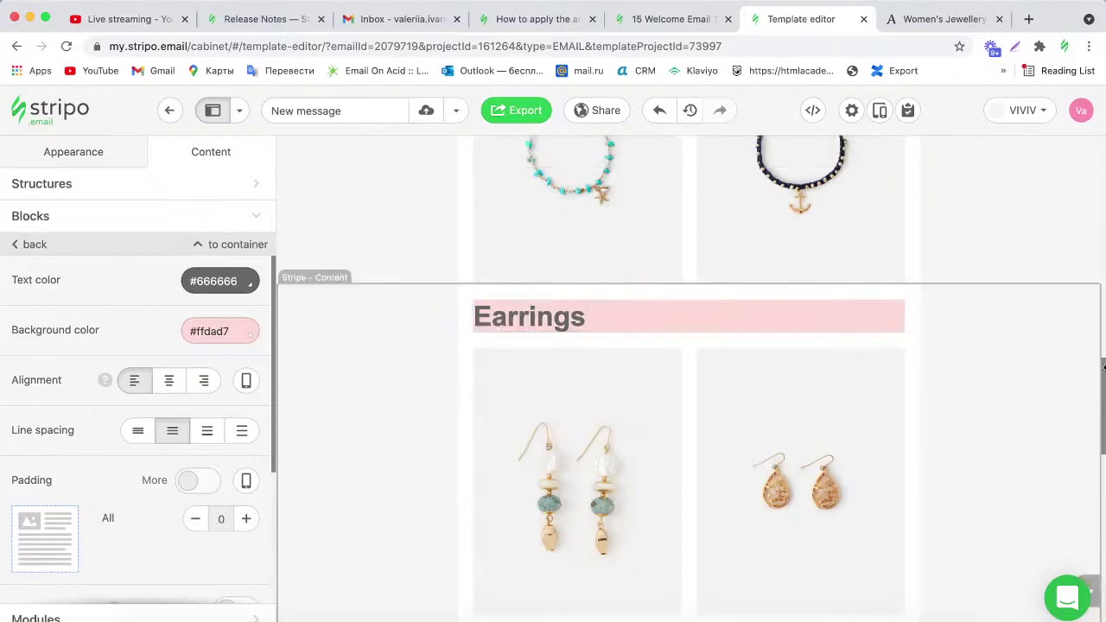
# Switch to the Accessorize site and open its Jewellery category page.
pyautogui.click(917, 32)
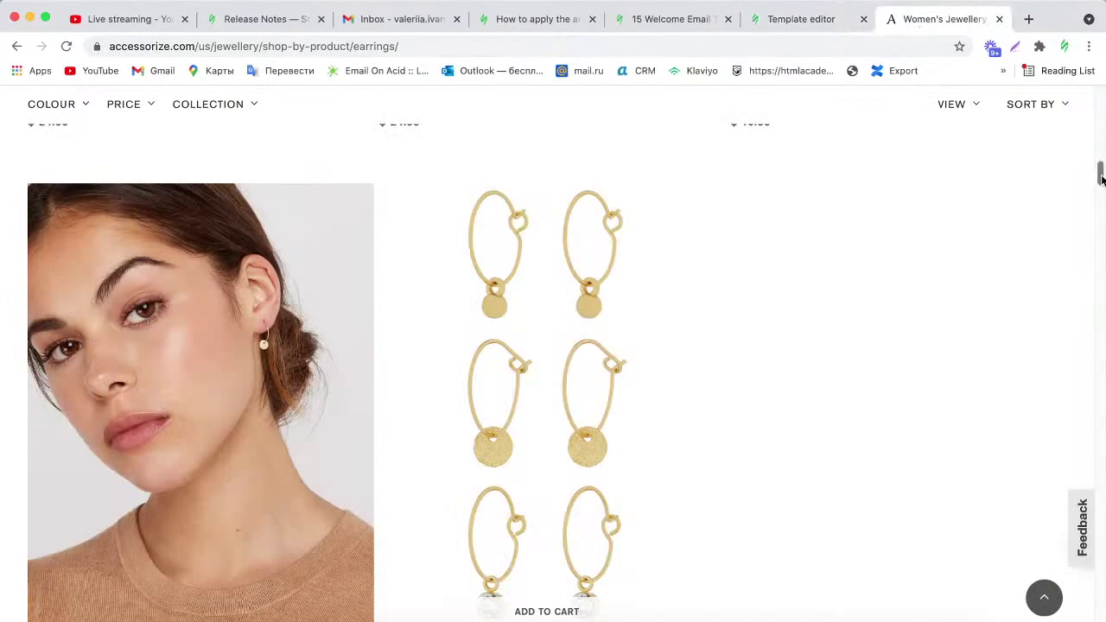
pyautogui.moveTo(1102, 179); pyautogui.dragTo(1102, 96)
pyautogui.moveTo(314, 183)
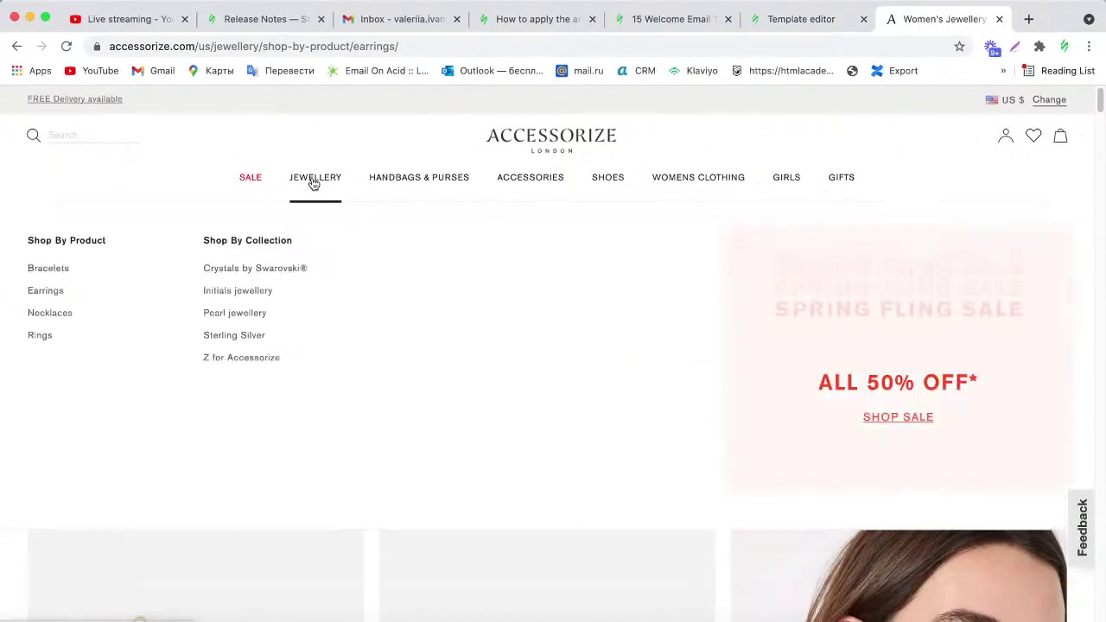
pyautogui.click(88, 301)
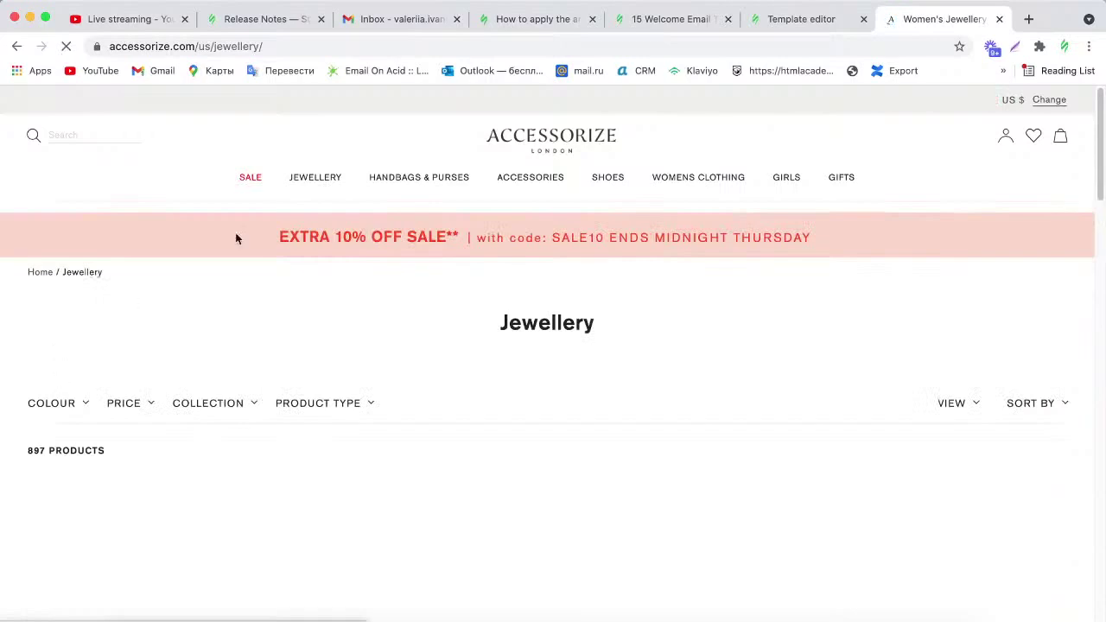
pyautogui.moveTo(296, 178)
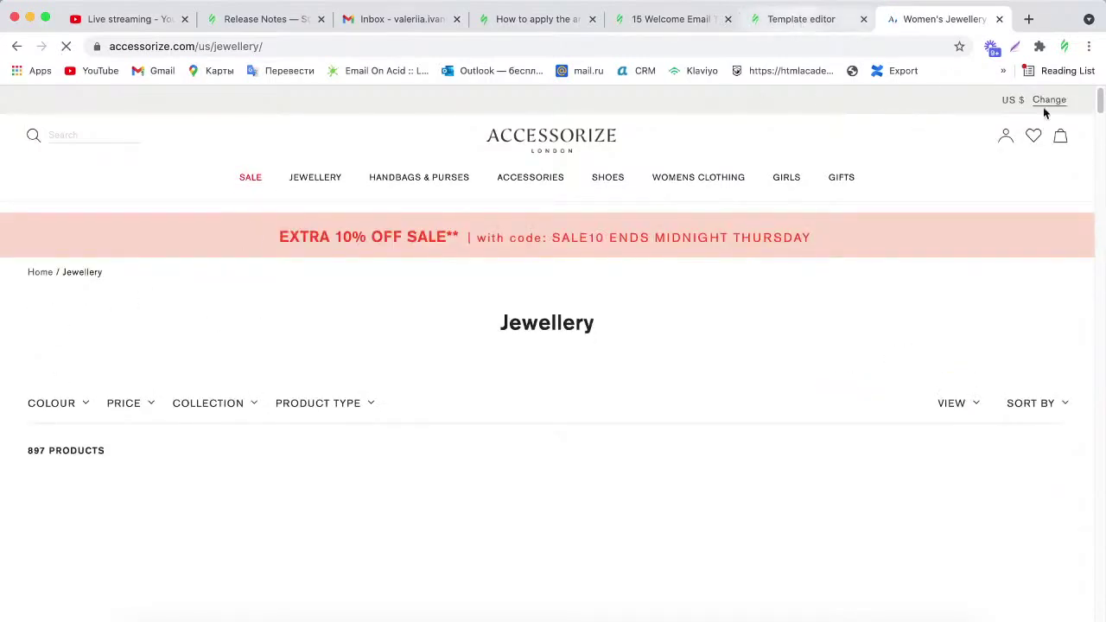
# In the Stripo editor, duplicate the whole Earrings stripe and go to the copy.
pyautogui.click(771, 28)
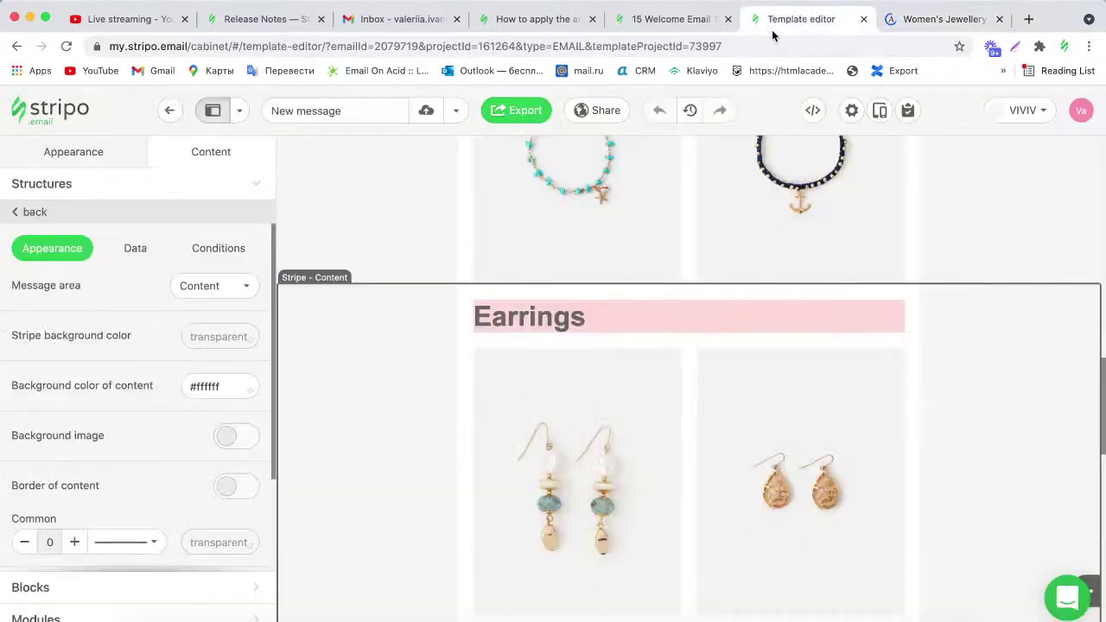
pyautogui.scroll(-3, 1102, 373)
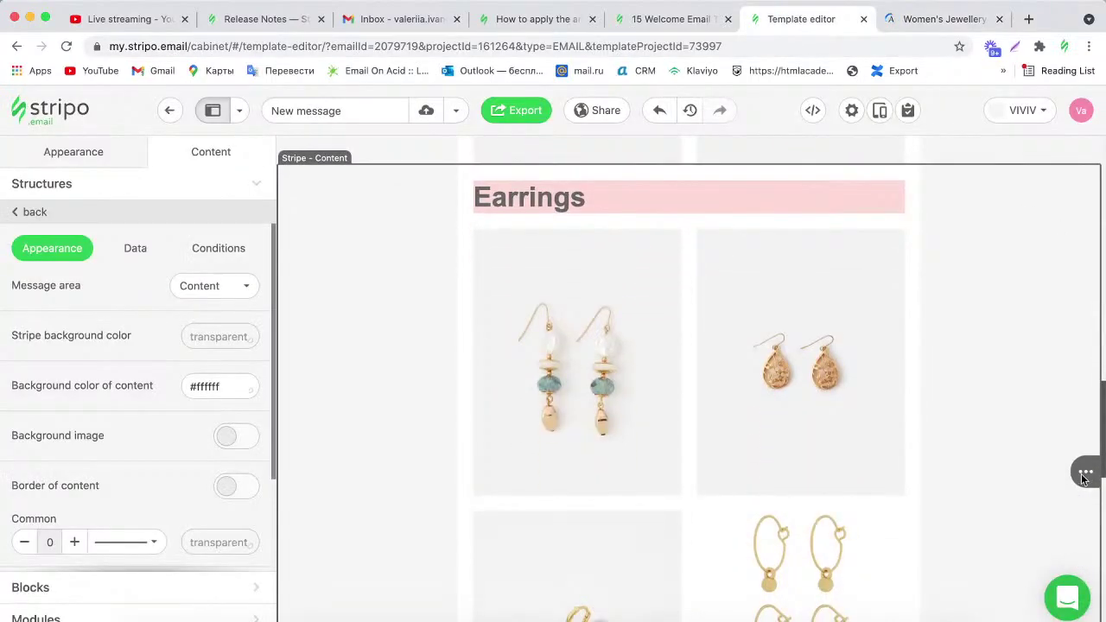
pyautogui.moveTo(1088, 474)
pyautogui.click(1061, 453)
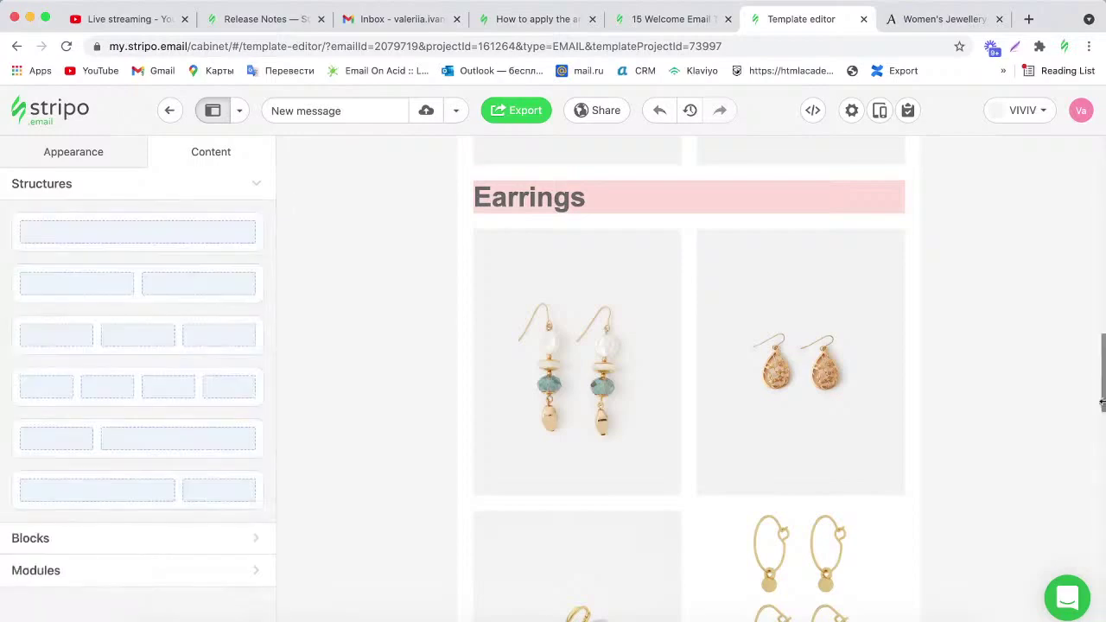
pyautogui.scroll(-3, 1036, 389)
pyautogui.scroll(5, 1020, 345)
pyautogui.scroll(-1, 1007, 299)
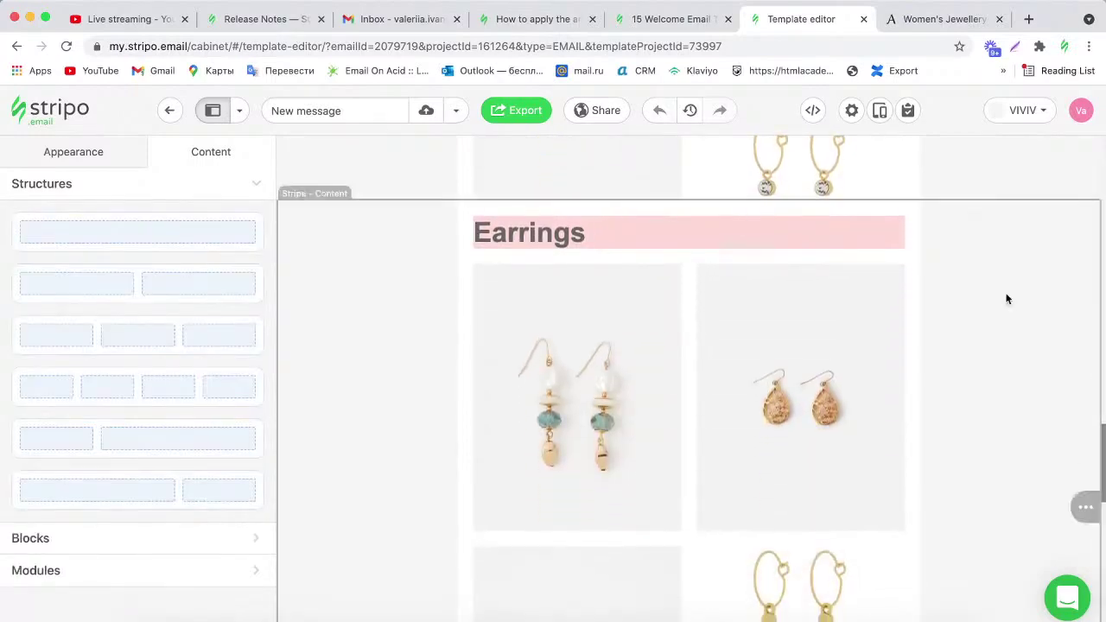
# On the Accessorize site, open the Rings category of the jewellery range.
pyautogui.click(944, 21)
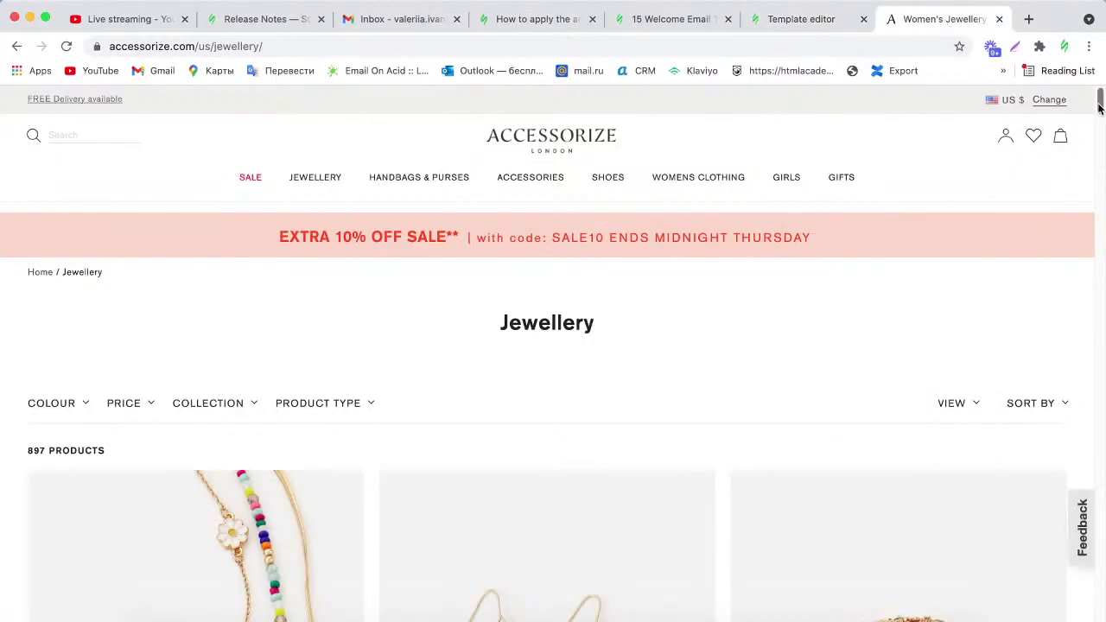
pyautogui.scroll(-3, 1098, 95)
pyautogui.scroll(3, 1099, 93)
pyautogui.moveTo(311, 178)
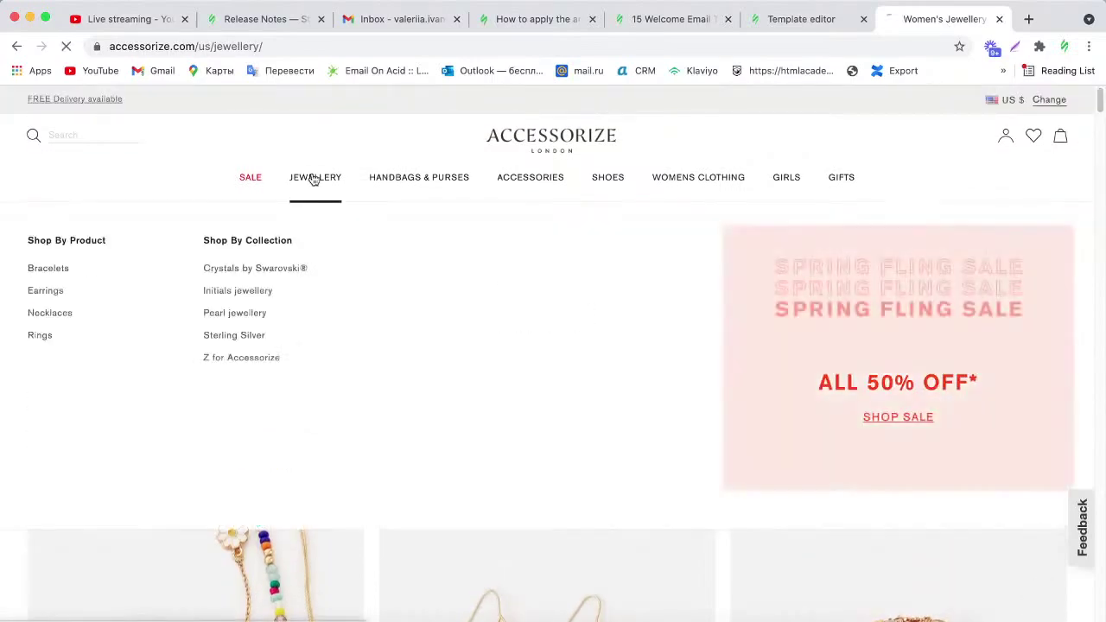
pyautogui.click(41, 339)
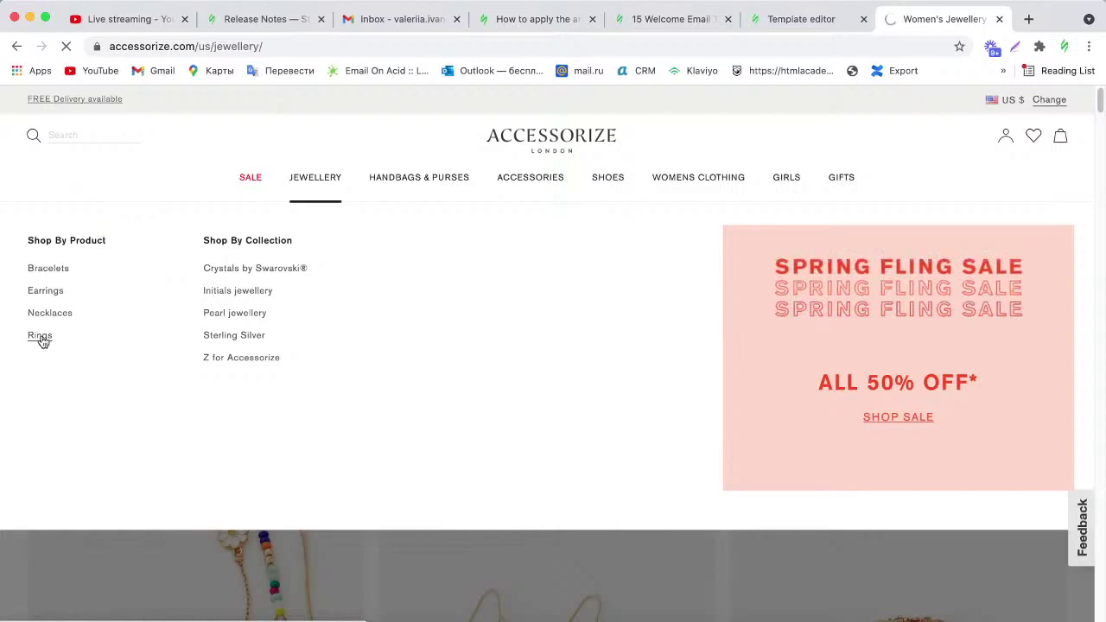
pyautogui.click(39, 336)
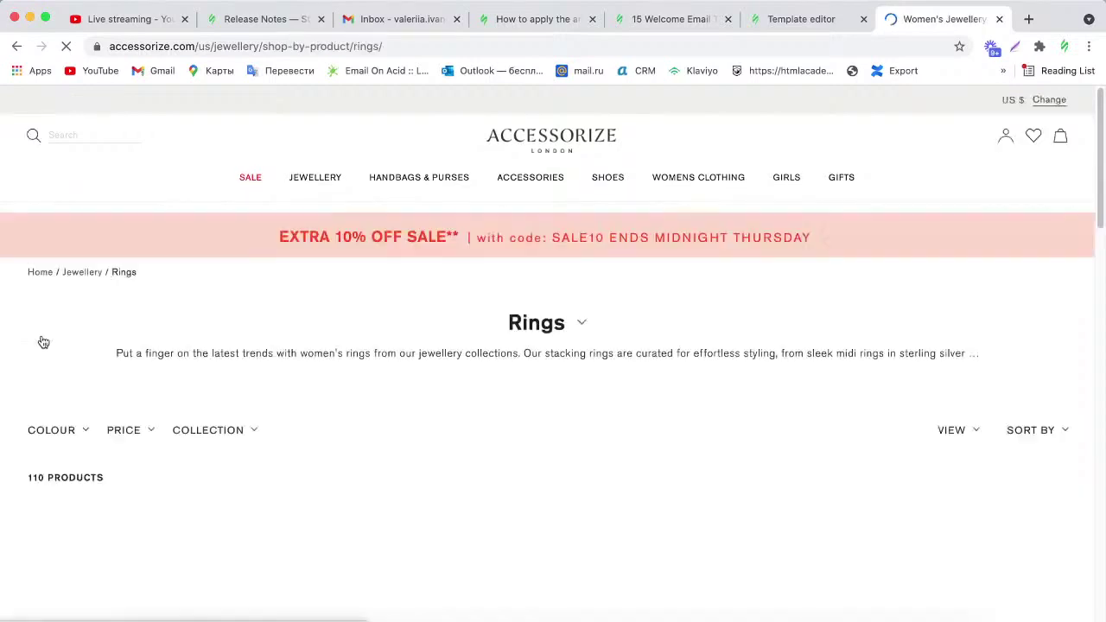
# On the Accessorize rings page, copy the image address of the Resin Ring Set Multi.
pyautogui.moveTo(1099, 115); pyautogui.dragTo(1101, 131)
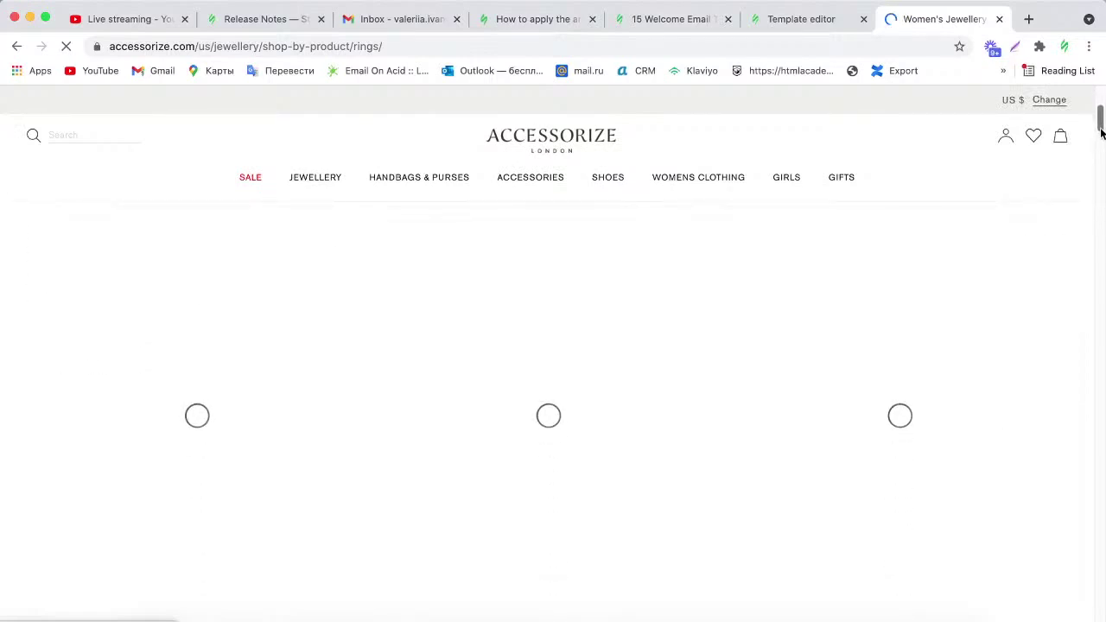
pyautogui.scroll(-2, 386, 270)
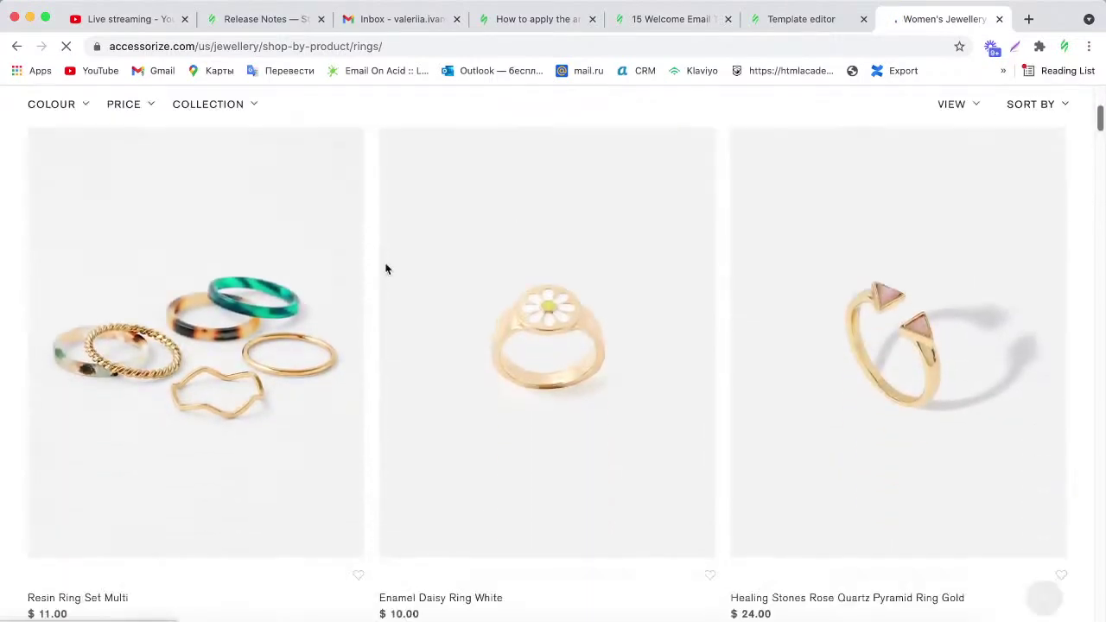
pyautogui.rightClick(251, 307)
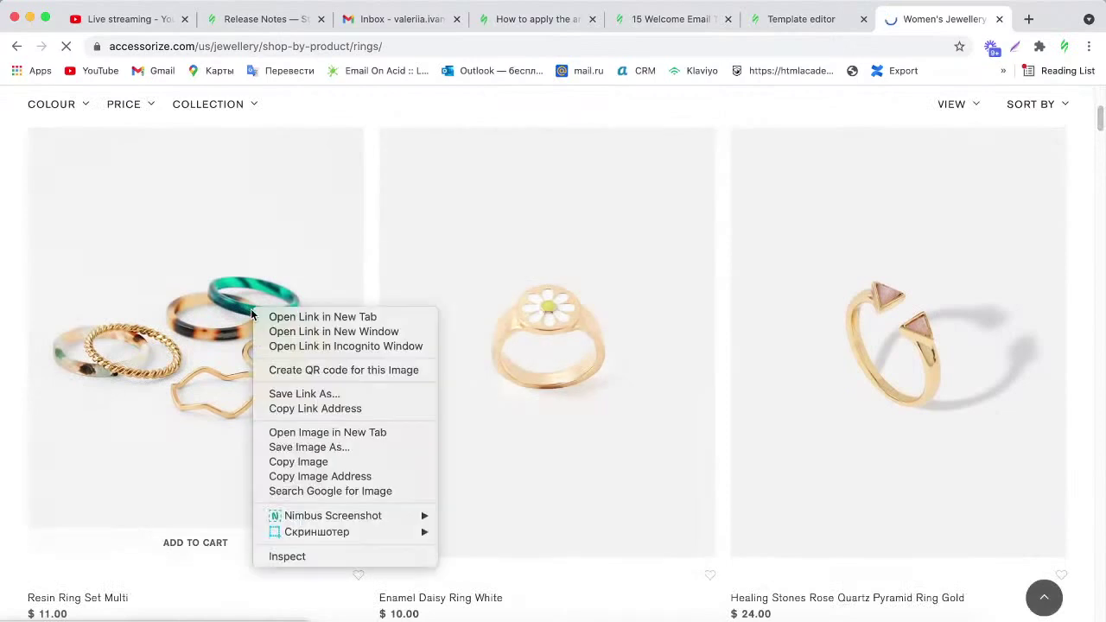
pyautogui.click(313, 476)
# In the Stripo editor, replace the first earring image in the new stripe copy with the resin ring set, using the copied address.
pyautogui.click(770, 22)
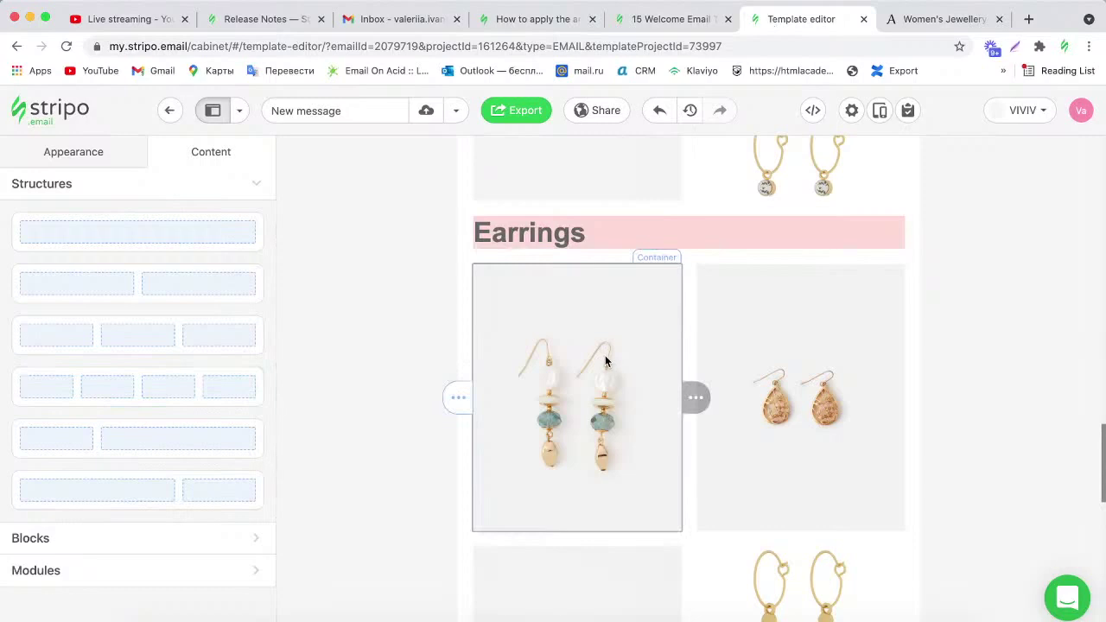
pyautogui.click(575, 358)
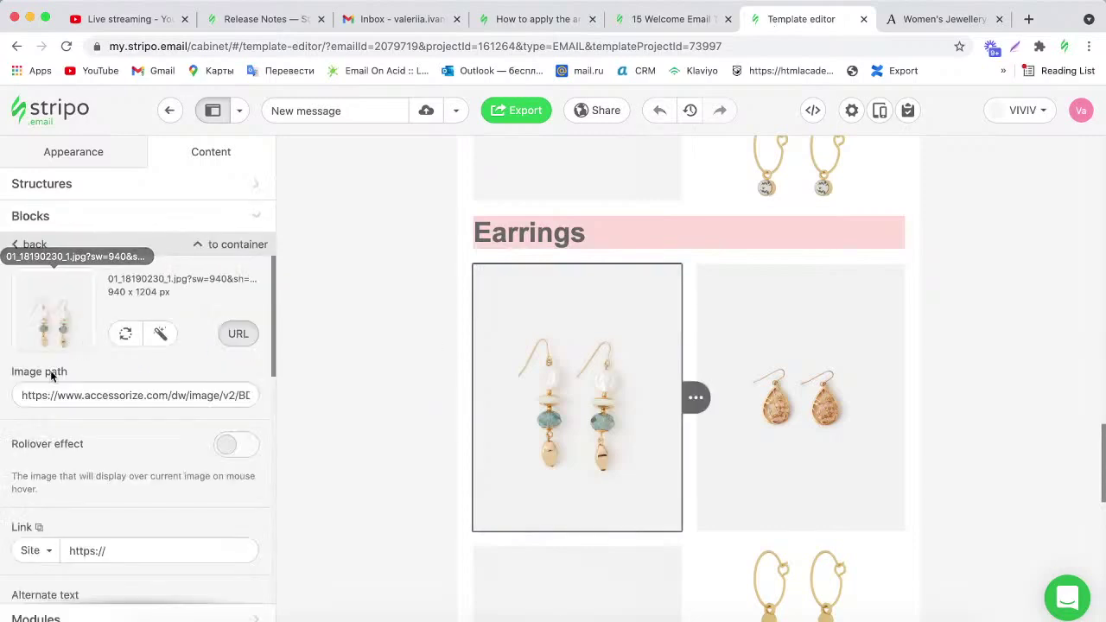
pyautogui.click(126, 337)
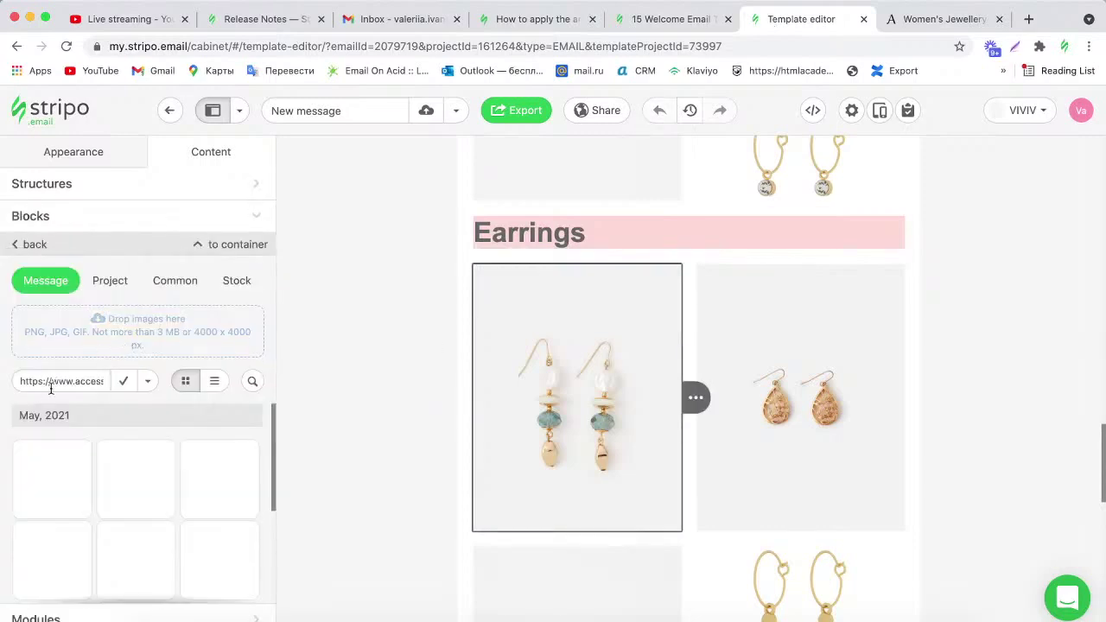
pyautogui.press('super+a')
pyautogui.press('super+v')
pyautogui.click(123, 381)
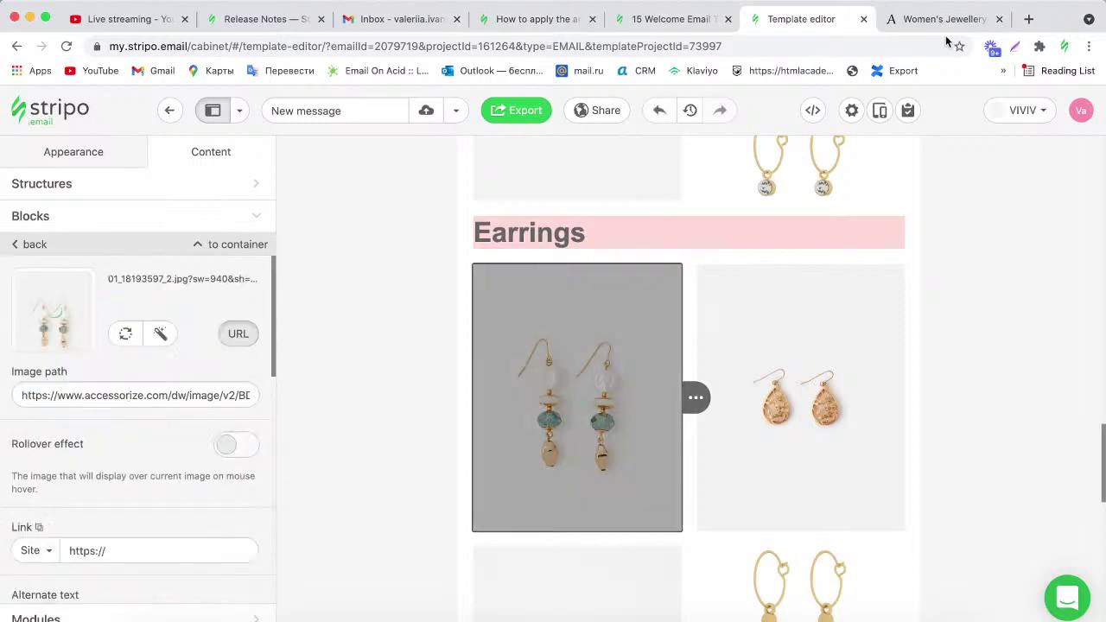
# On the Accessorize rings page, copy the image address of the Enamel Daisy Ring White.
pyautogui.click(949, 20)
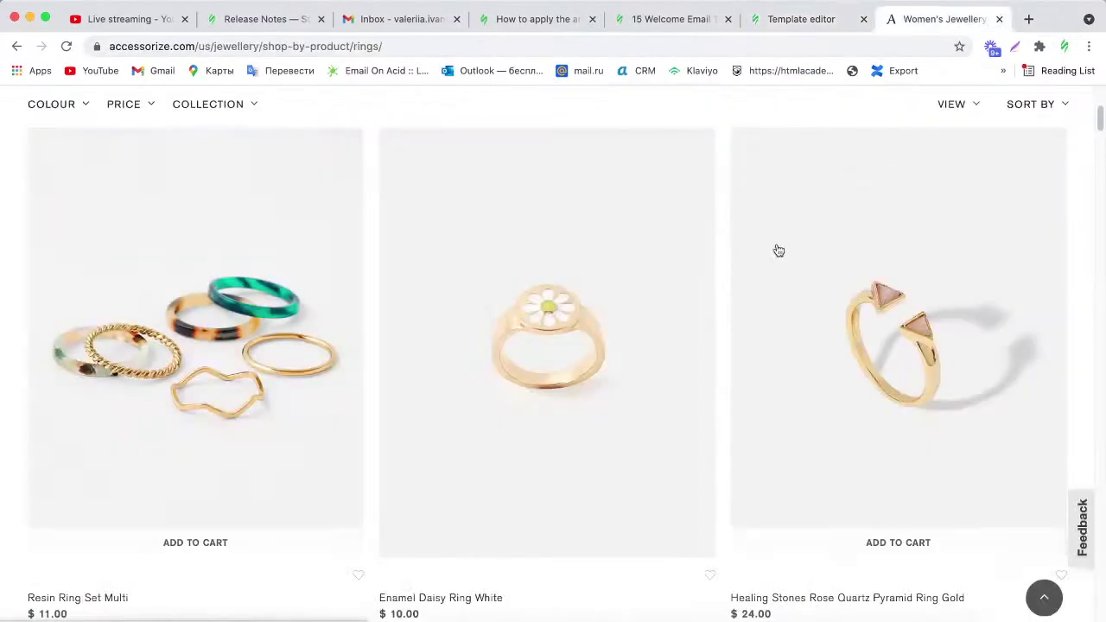
pyautogui.rightClick(588, 311)
pyautogui.click(654, 477)
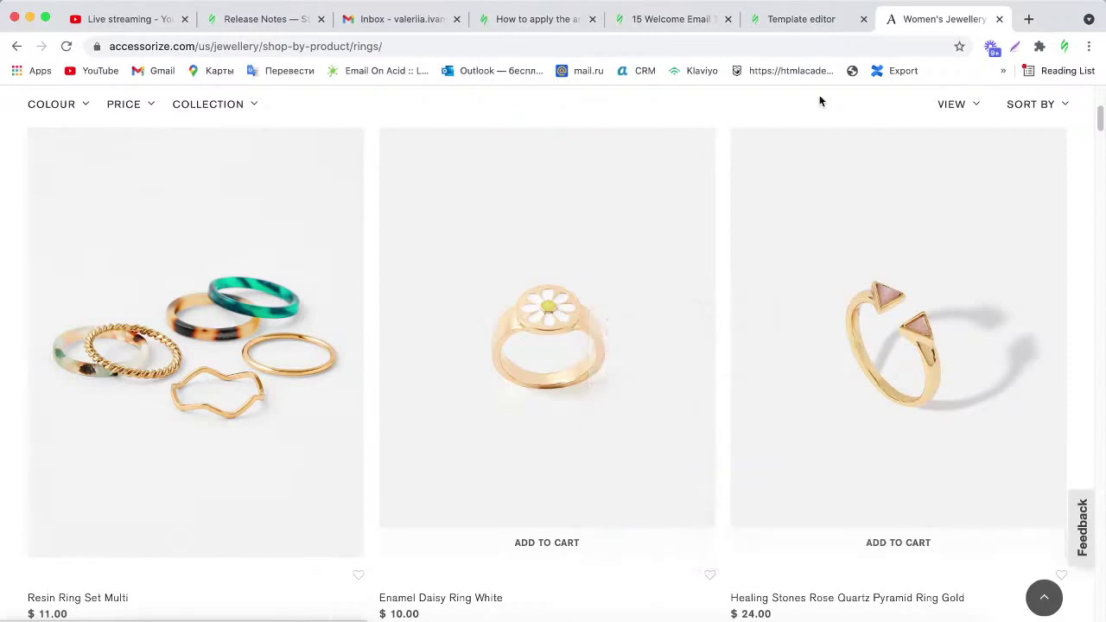
# In the Stripo editor, replace the teardrop earrings image in the new stripe copy with the enamel daisy ring, using the copied address.
pyautogui.click(795, 19)
pyautogui.click(776, 369)
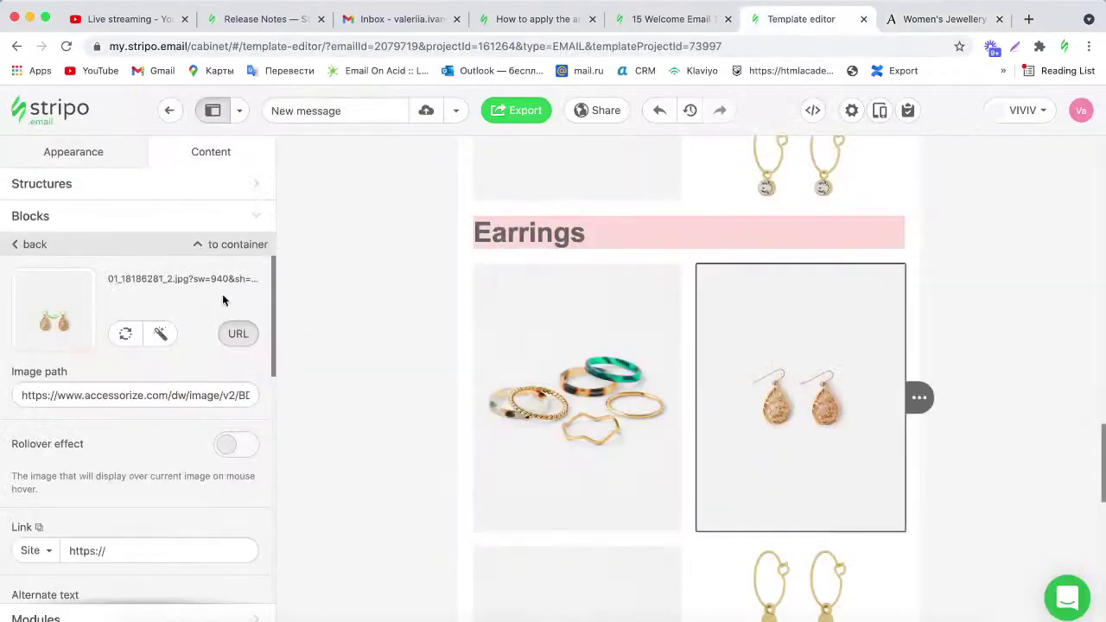
pyautogui.click(125, 334)
pyautogui.click(16, 388)
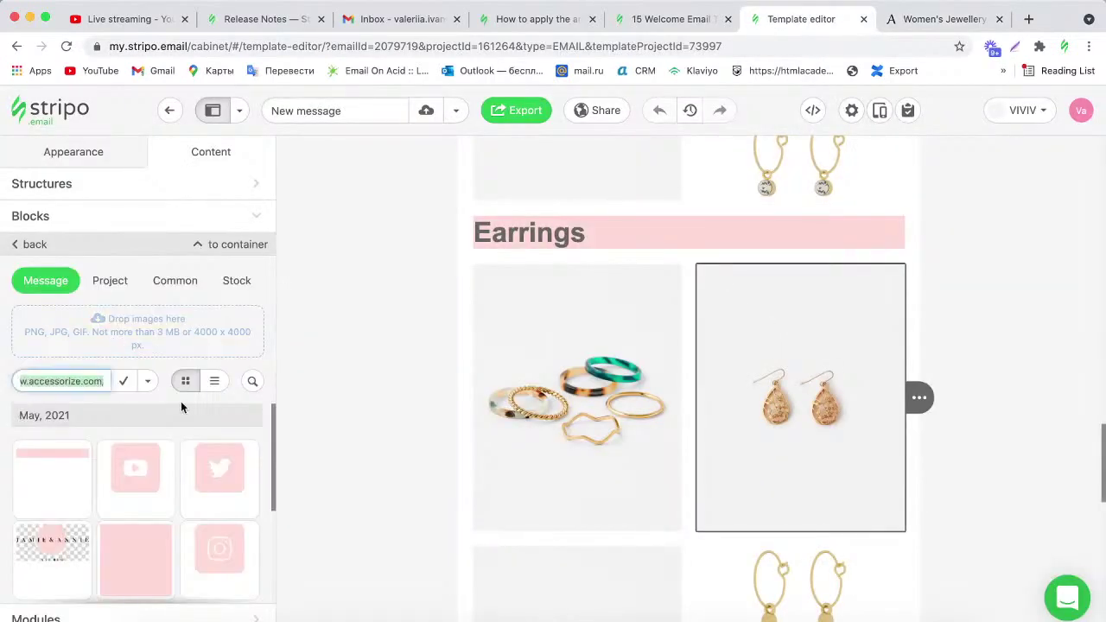
pyautogui.hotkey('ctrl', 'v')
pyautogui.click(123, 380)
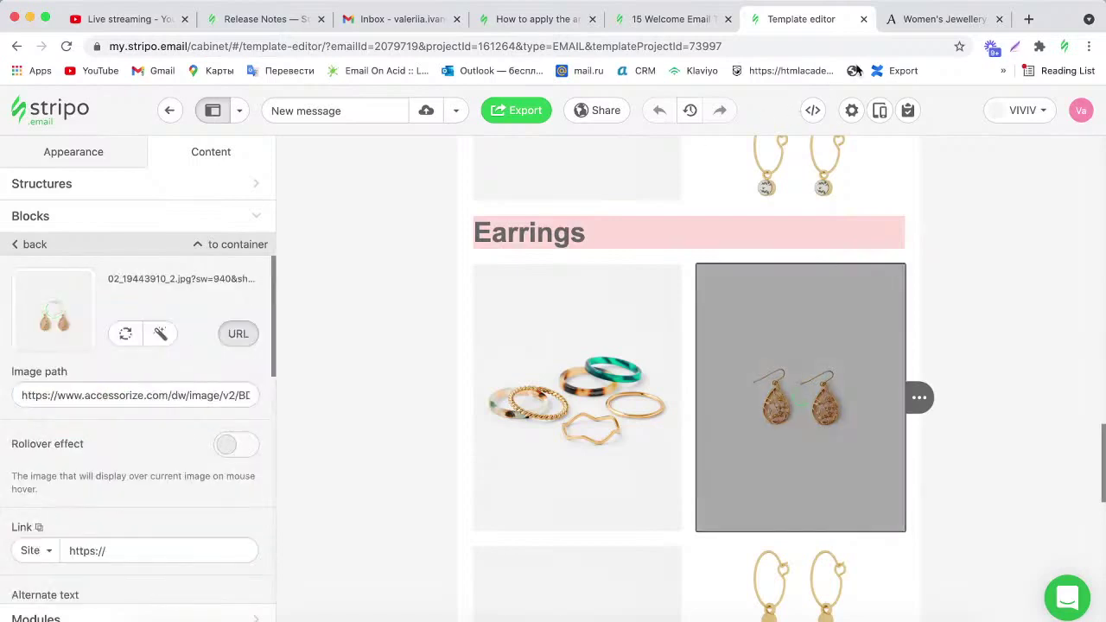
# On the Accessorize rings page, copy the image address of the Healing Stones Rose Quartz Pyramid Ring Gold.
pyautogui.click(899, 19)
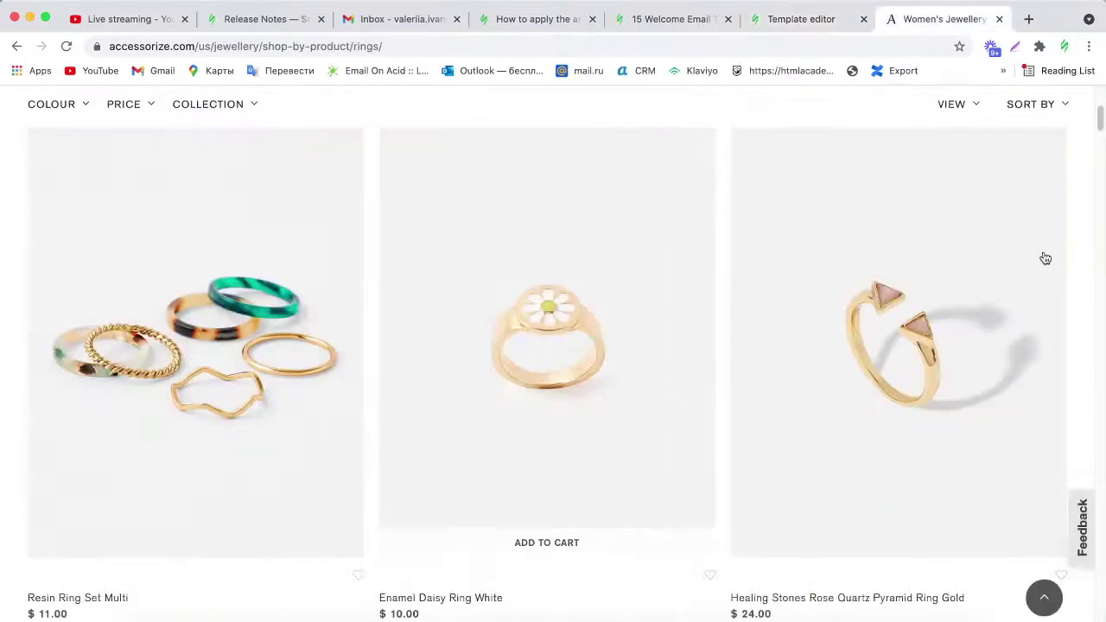
pyautogui.rightClick(889, 293)
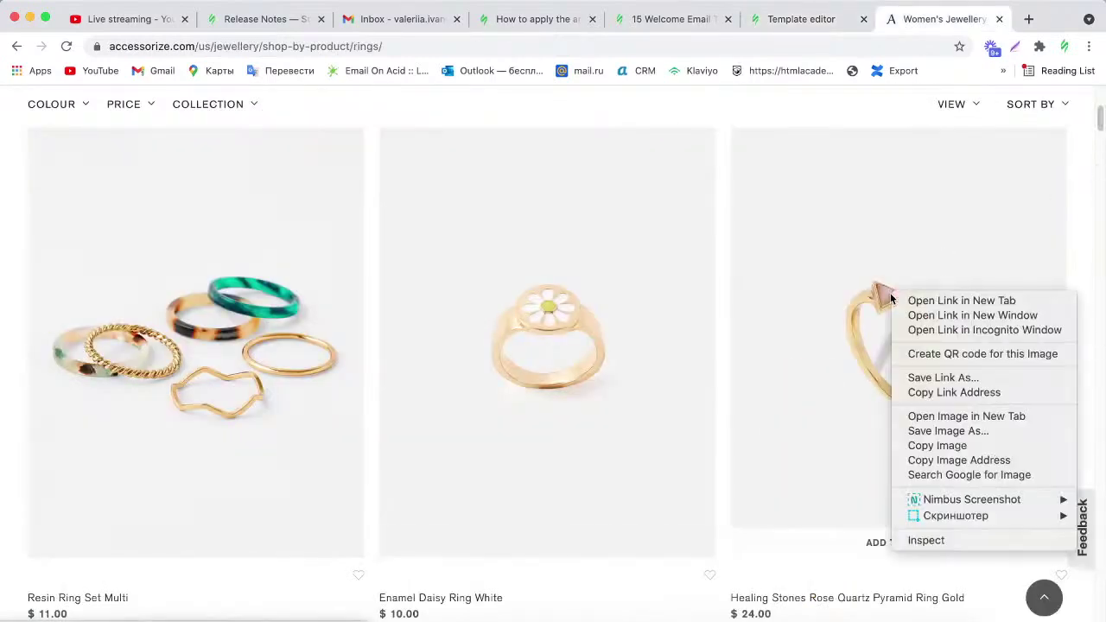
pyautogui.click(952, 460)
# In the Stripo editor, replace the third product image in the new stripe copy with the rose quartz pyramid ring, using the copied address.
pyautogui.click(816, 19)
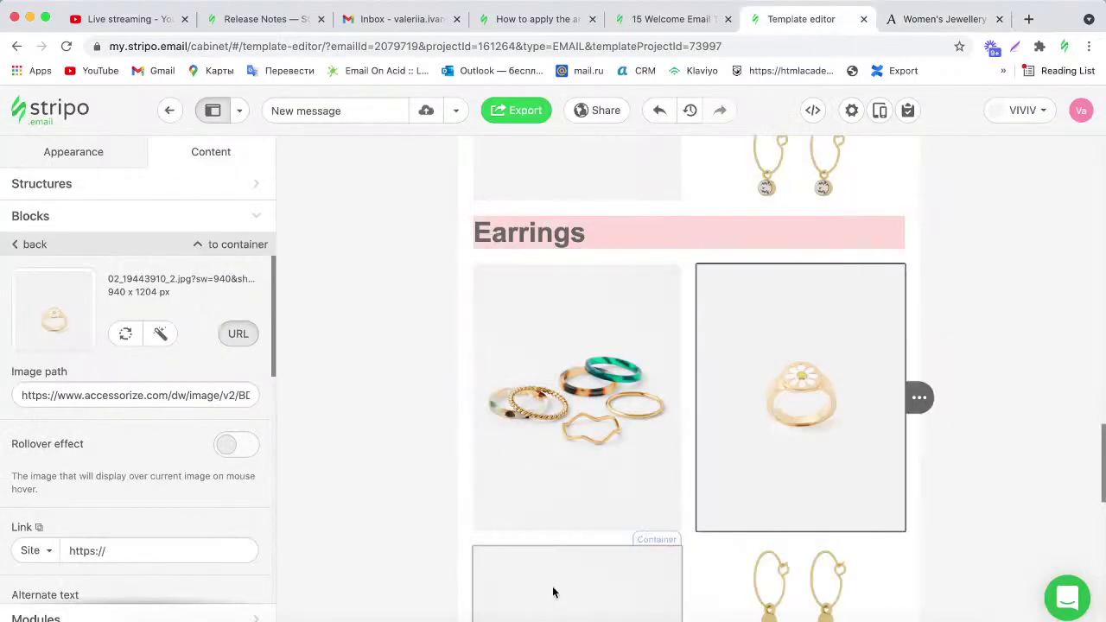
pyautogui.click(553, 590)
pyautogui.click(126, 333)
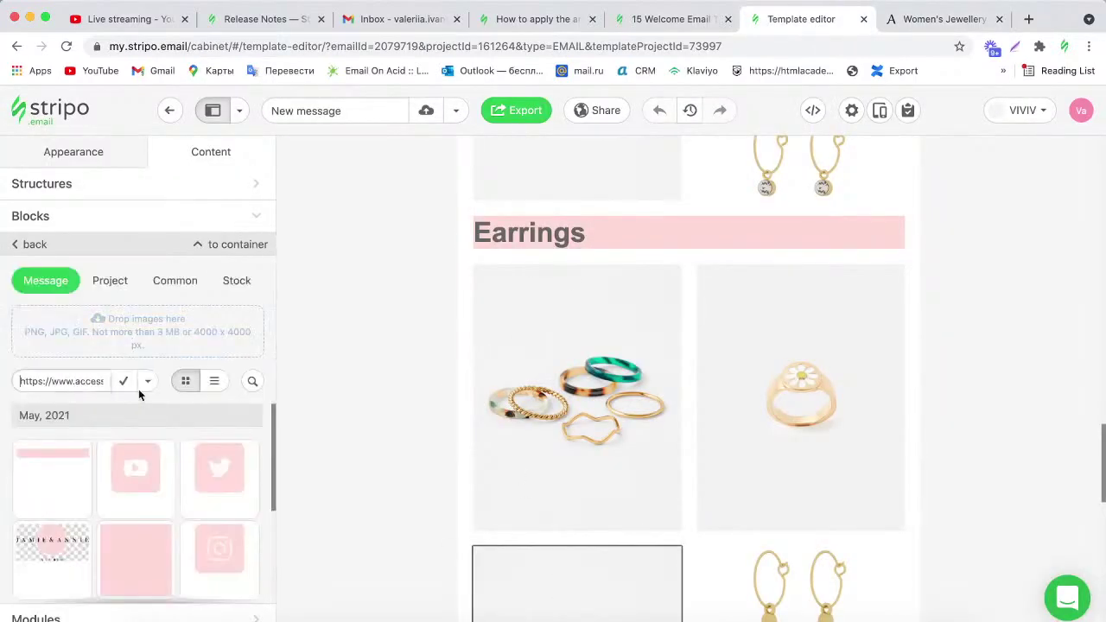
pyautogui.hotkey('ctrl', 'a')
pyautogui.hotkey('ctrl', 'v')
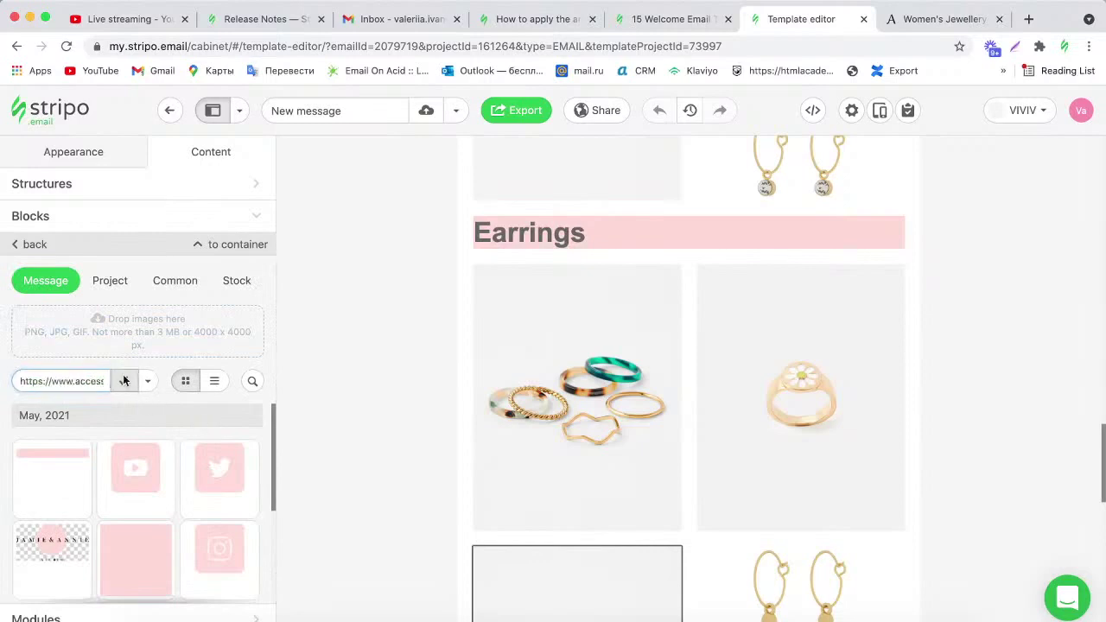
pyautogui.click(124, 381)
# On the Accessorize rings page, copy the image address of the Chunky Molten Ring Set Gold.
pyautogui.click(944, 19)
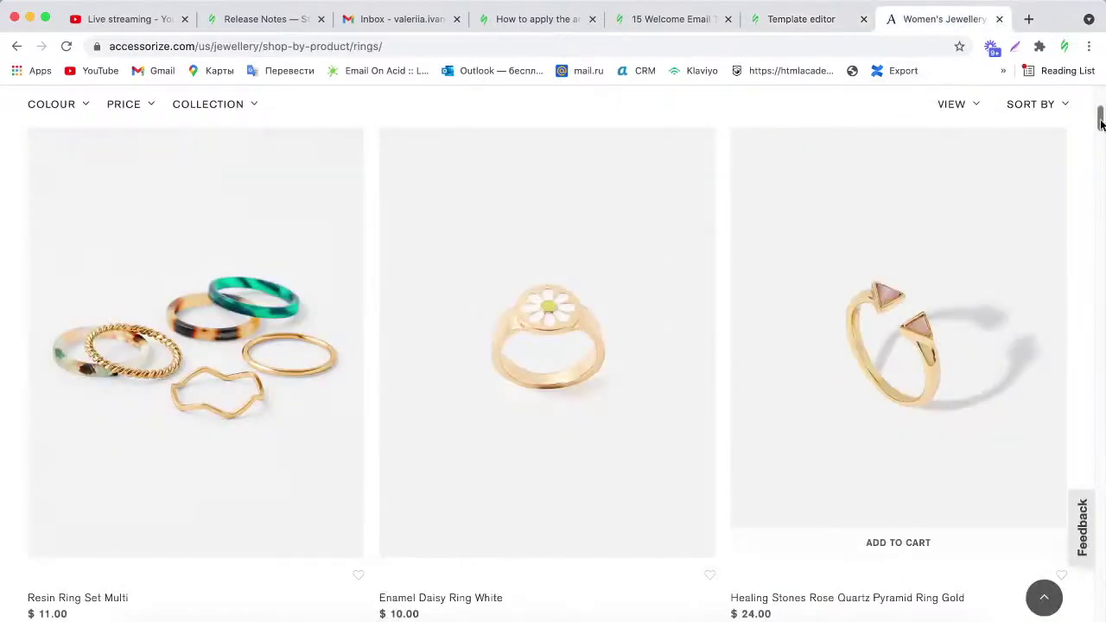
pyautogui.moveTo(1100, 123); pyautogui.dragTo(1100, 149)
pyautogui.rightClick(866, 336)
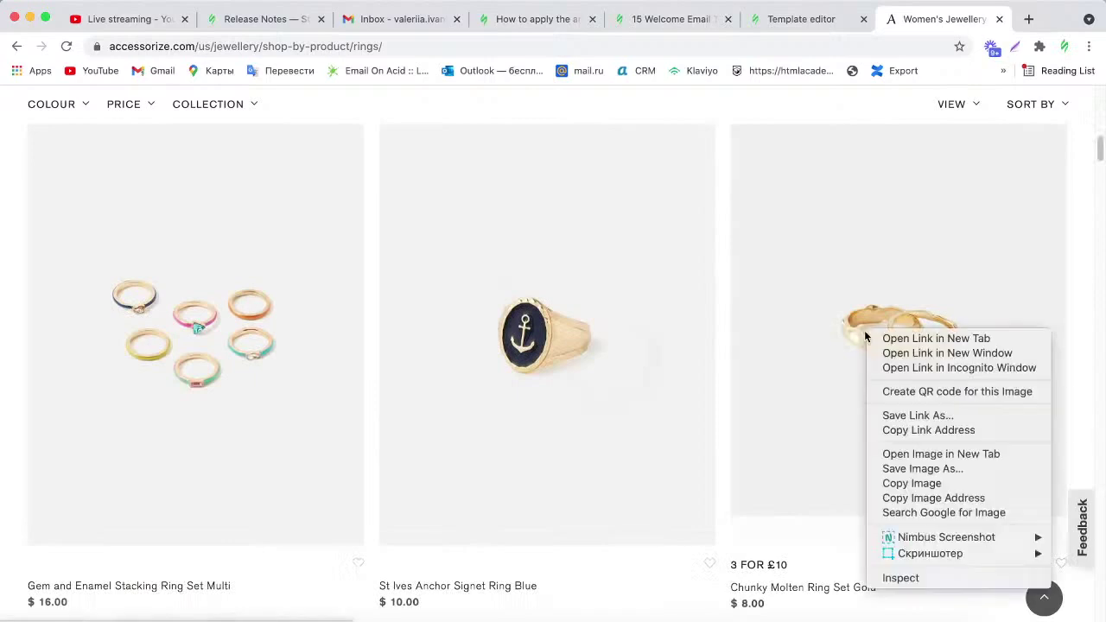
pyautogui.click(929, 497)
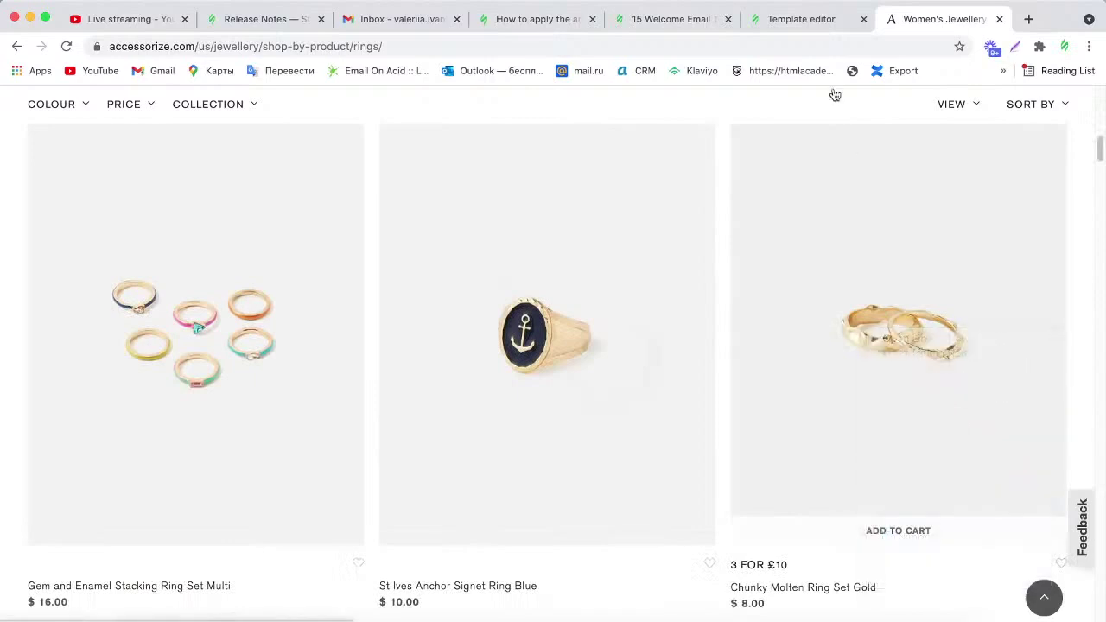
# In the Stripo editor, replace the remaining earrings image in the new stripe copy with the chunky molten ring set, using the copied address.
pyautogui.click(809, 29)
pyautogui.click(786, 550)
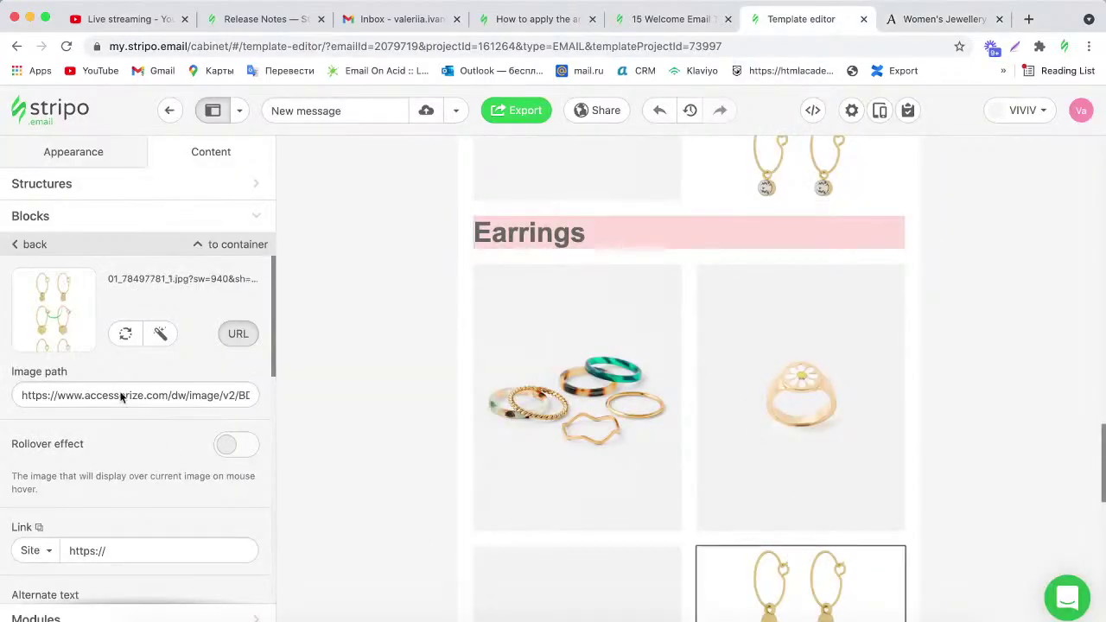
pyautogui.click(125, 334)
pyautogui.moveTo(25, 380); pyautogui.dragTo(174, 402)
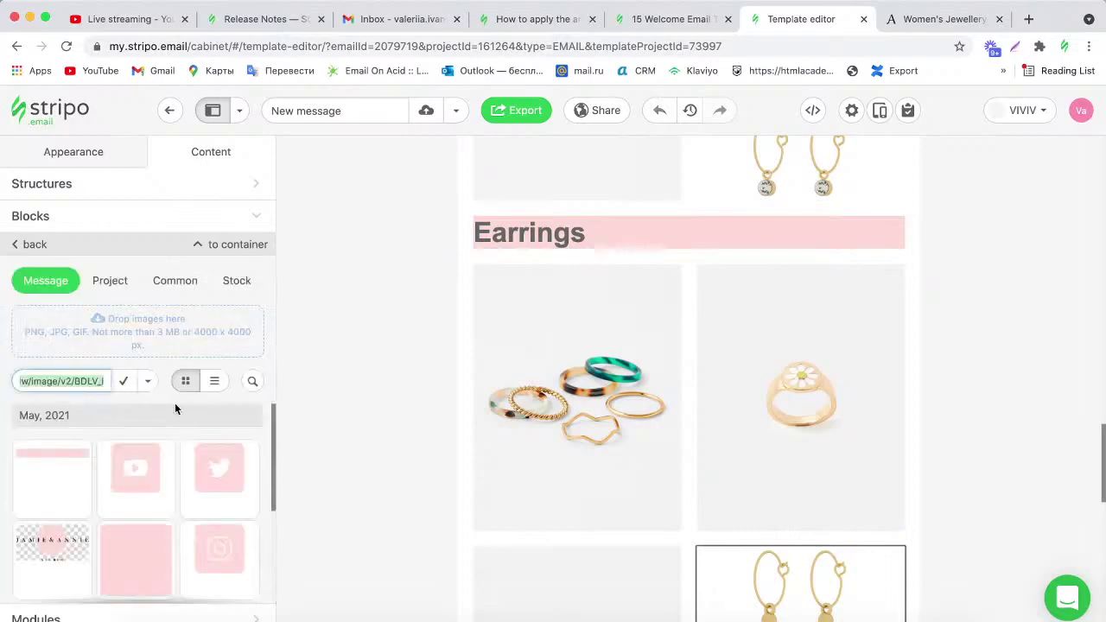
pyautogui.hotkey('ctrl', 'v')
pyautogui.click(124, 381)
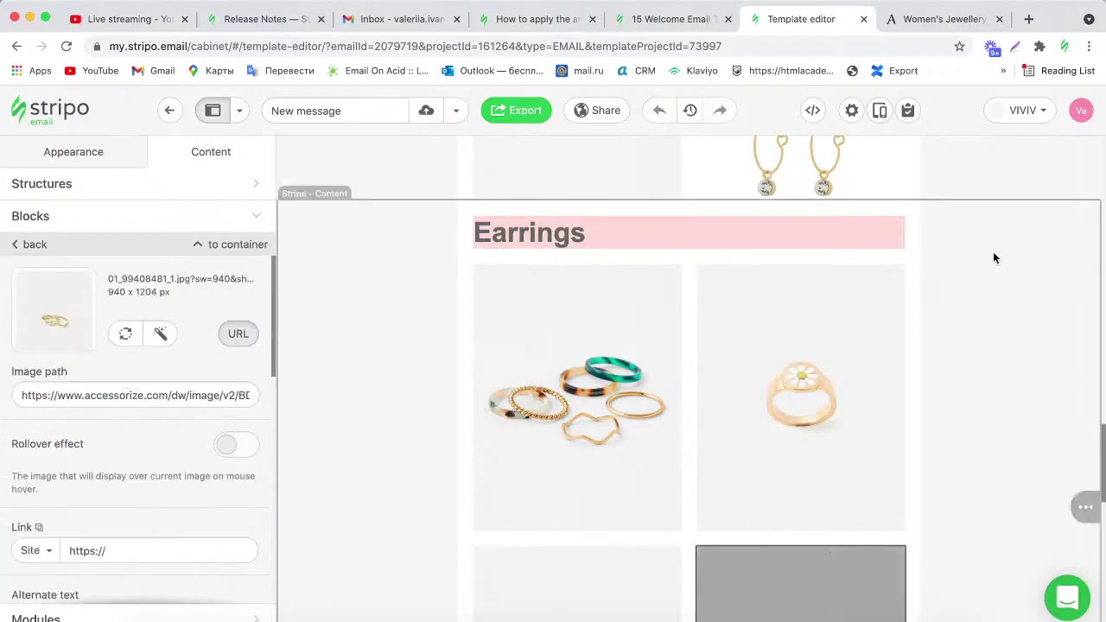
# Change the heading above the ring images to "Rings".
pyautogui.moveTo(605, 227); pyautogui.dragTo(481, 225)
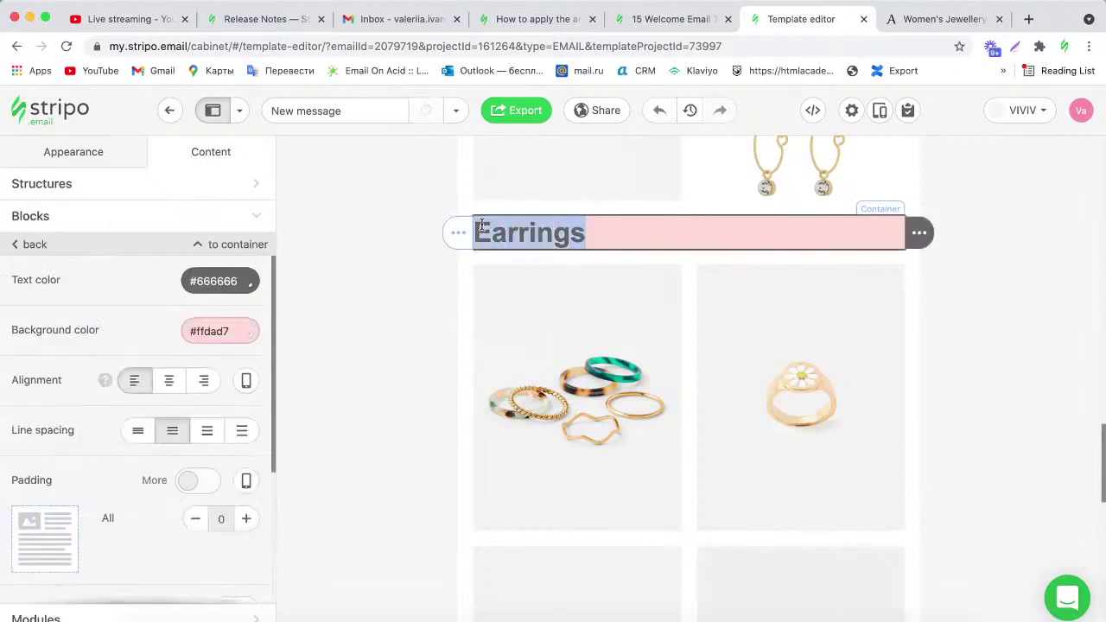
pyautogui.press('BackSpace')
pyautogui.write('Rings')
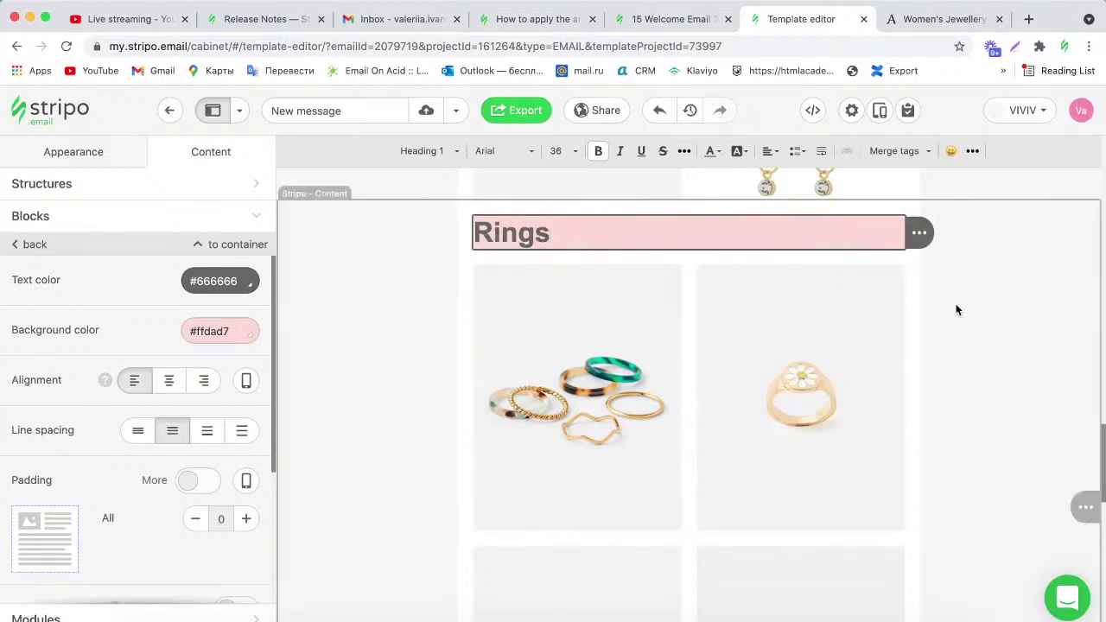
# Open the banner photo above the Bracelets section in the image editor and apply the Kodachrome filter.
pyautogui.click(1091, 438)
pyautogui.moveTo(1101, 447); pyautogui.dragTo(1091, 222)
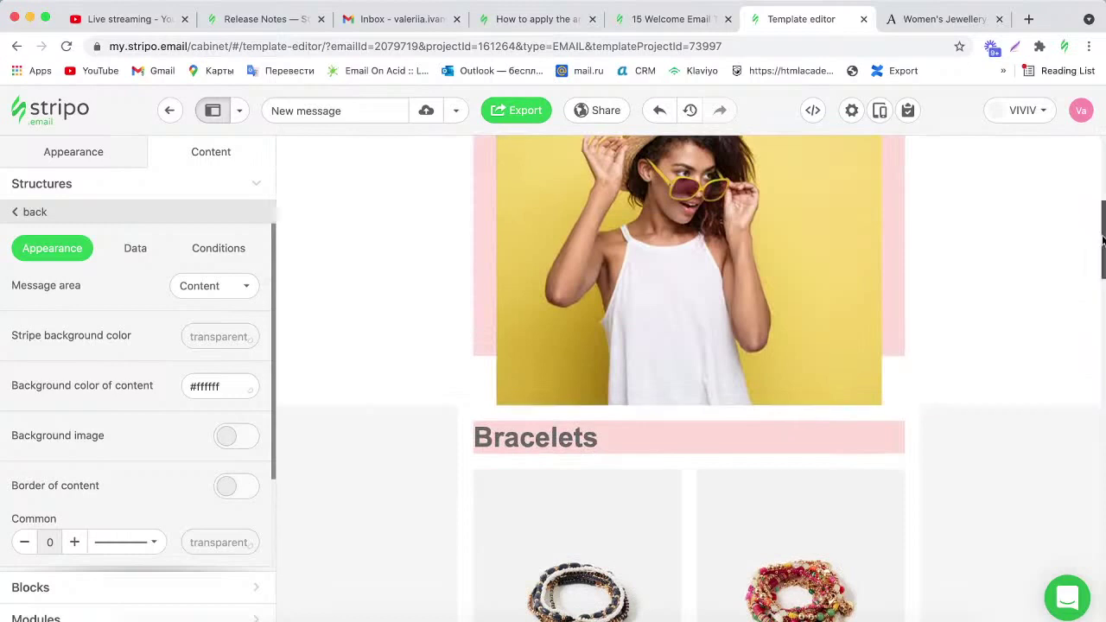
pyautogui.moveTo(1093, 229); pyautogui.dragTo(1096, 219)
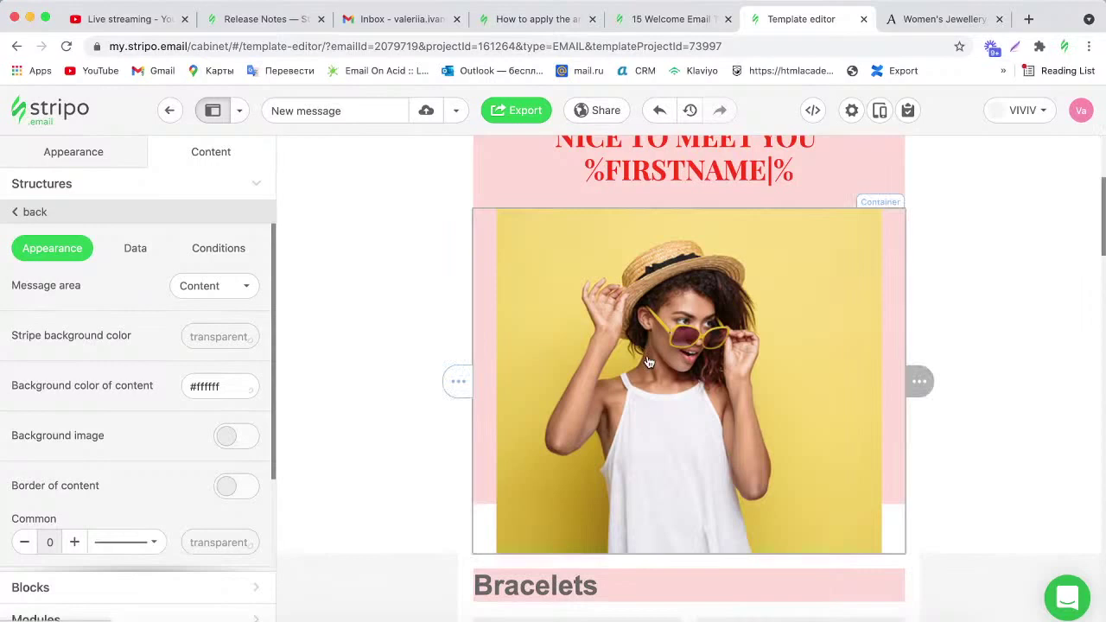
pyautogui.click(649, 362)
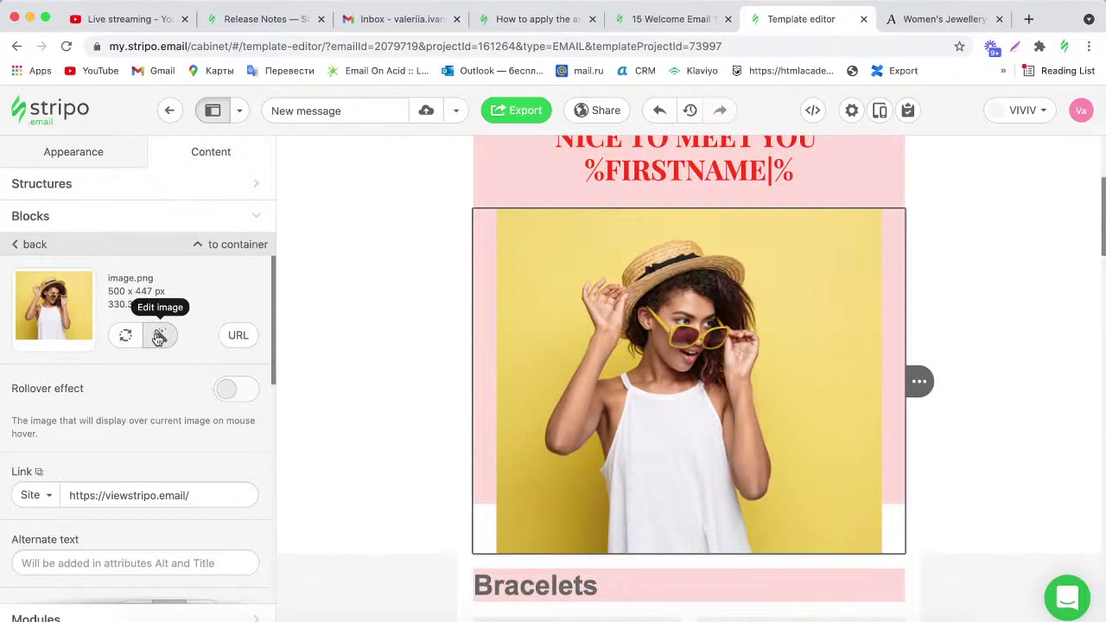
pyautogui.click(159, 337)
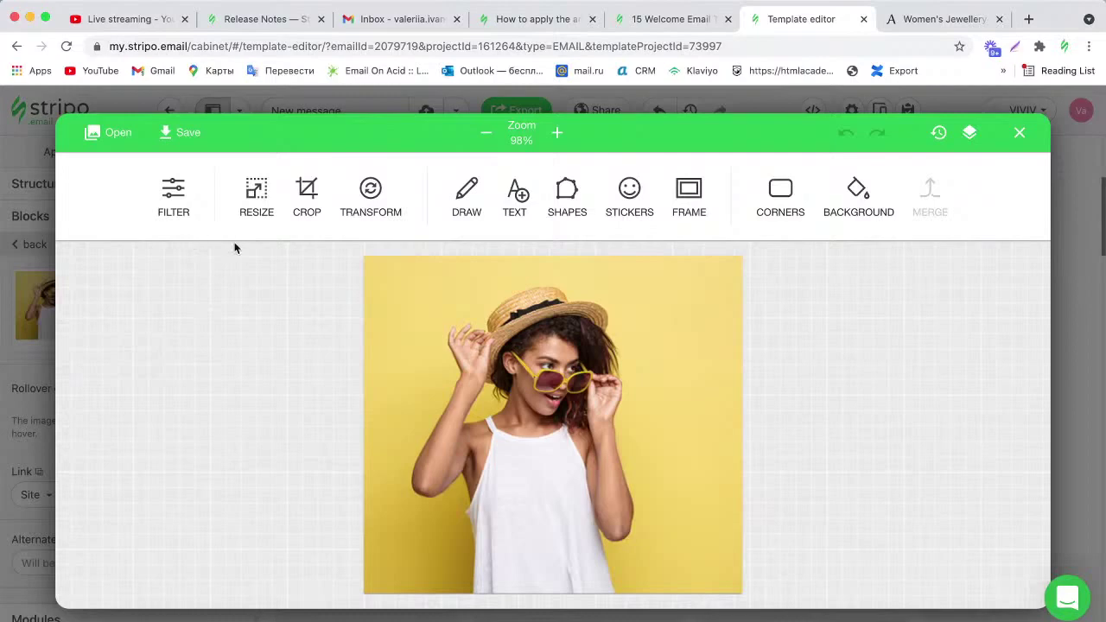
pyautogui.click(173, 197)
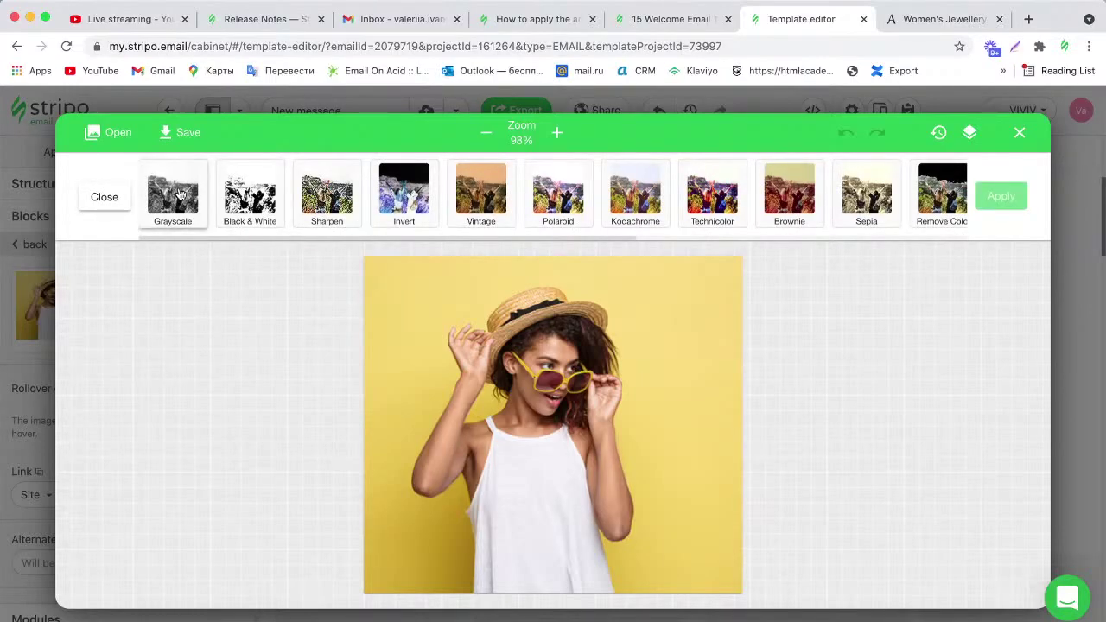
pyautogui.click(179, 195)
pyautogui.click(178, 193)
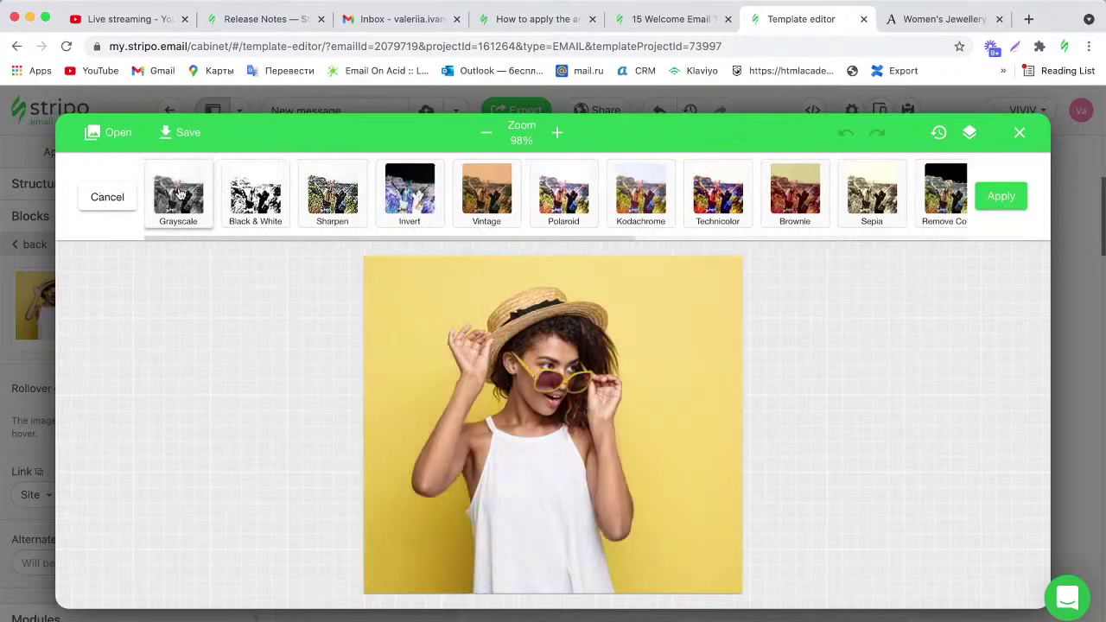
pyautogui.click(560, 195)
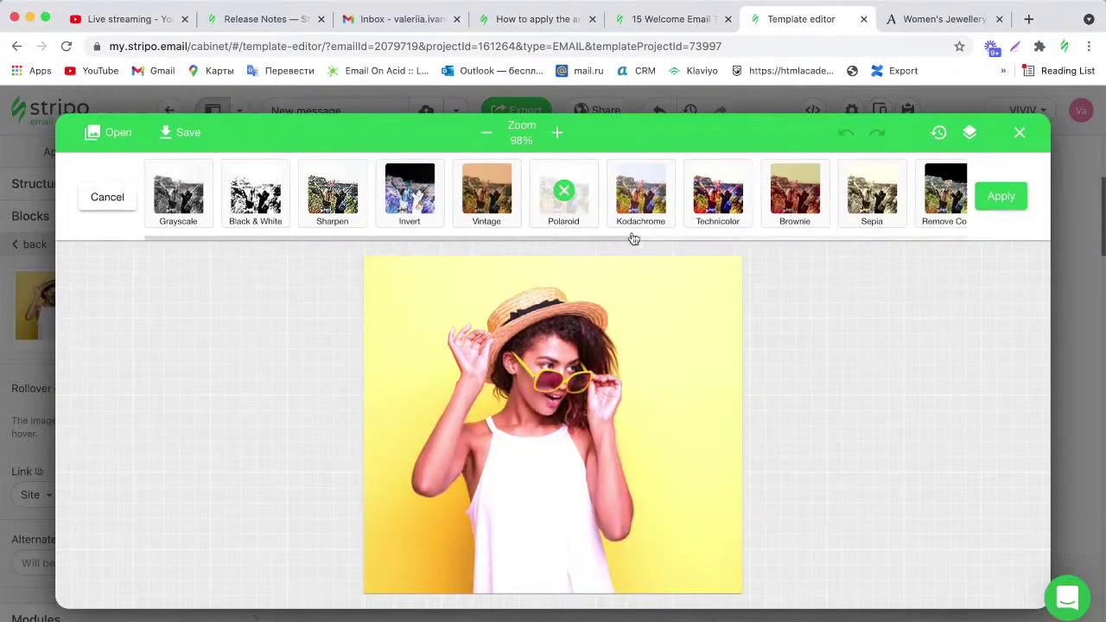
pyautogui.click(572, 197)
pyautogui.click(659, 178)
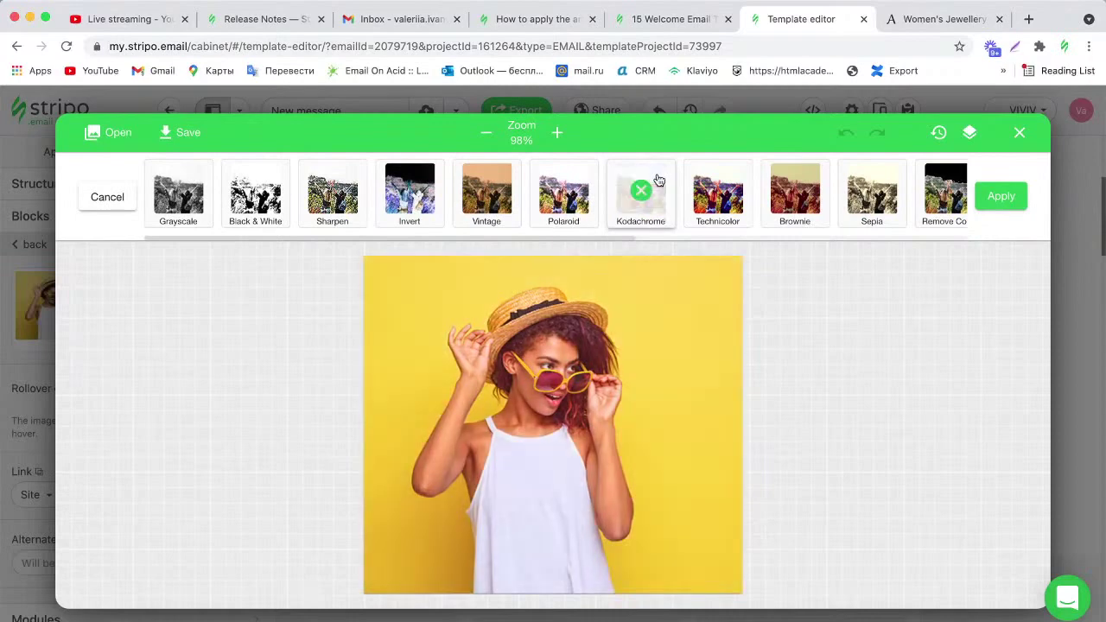
pyautogui.click(993, 197)
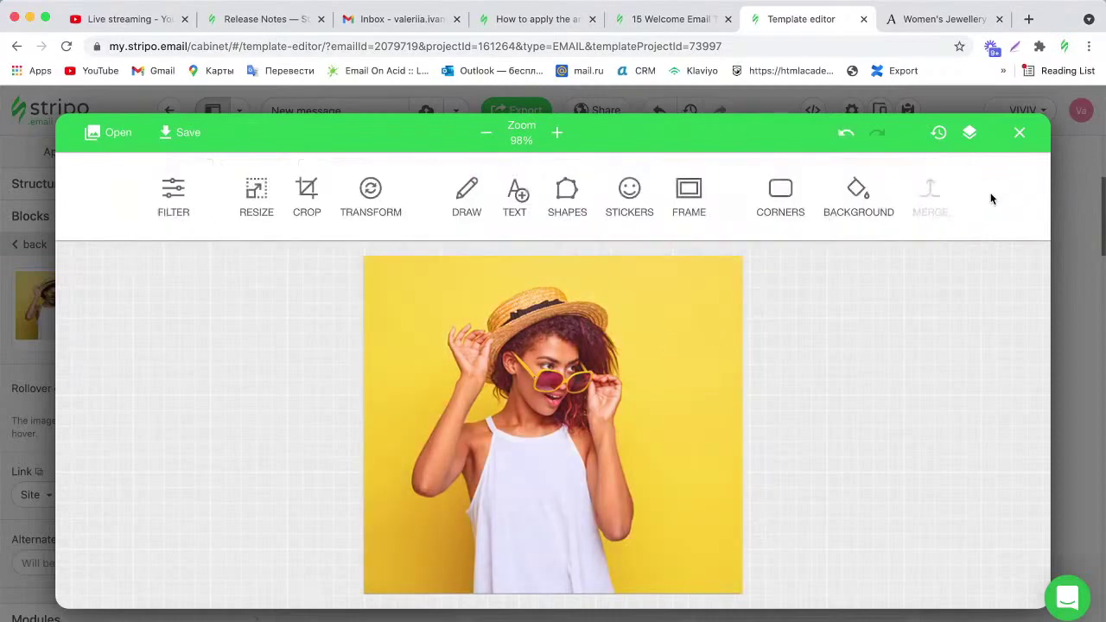
# Apply the Grunge #1 frame to the banner photo and save the edited image to the email.
pyautogui.click(253, 206)
pyautogui.click(106, 202)
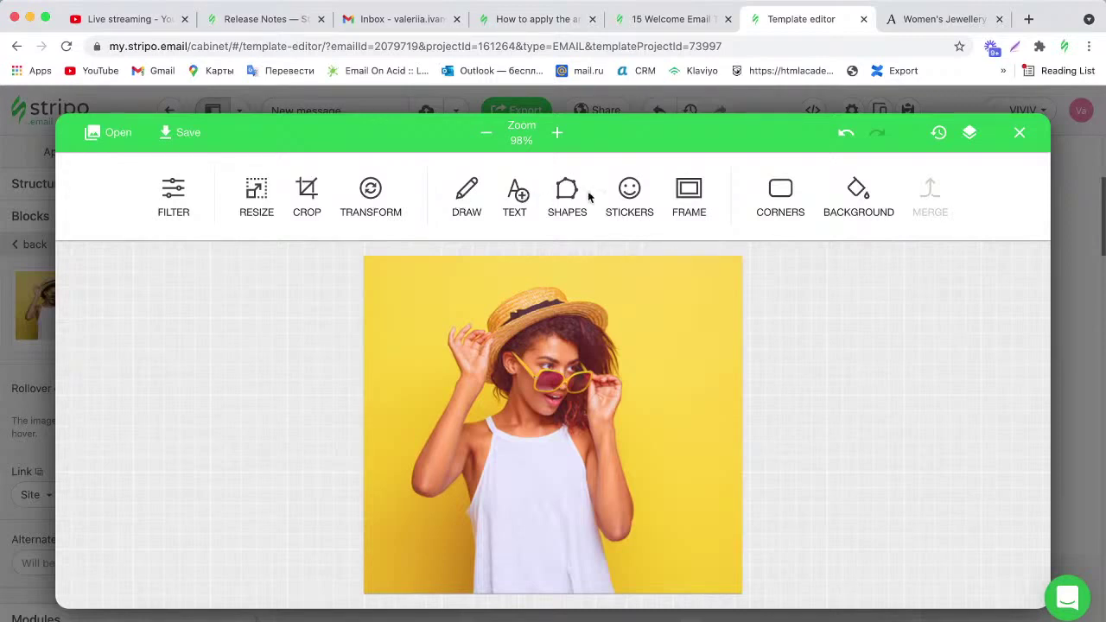
pyautogui.click(690, 195)
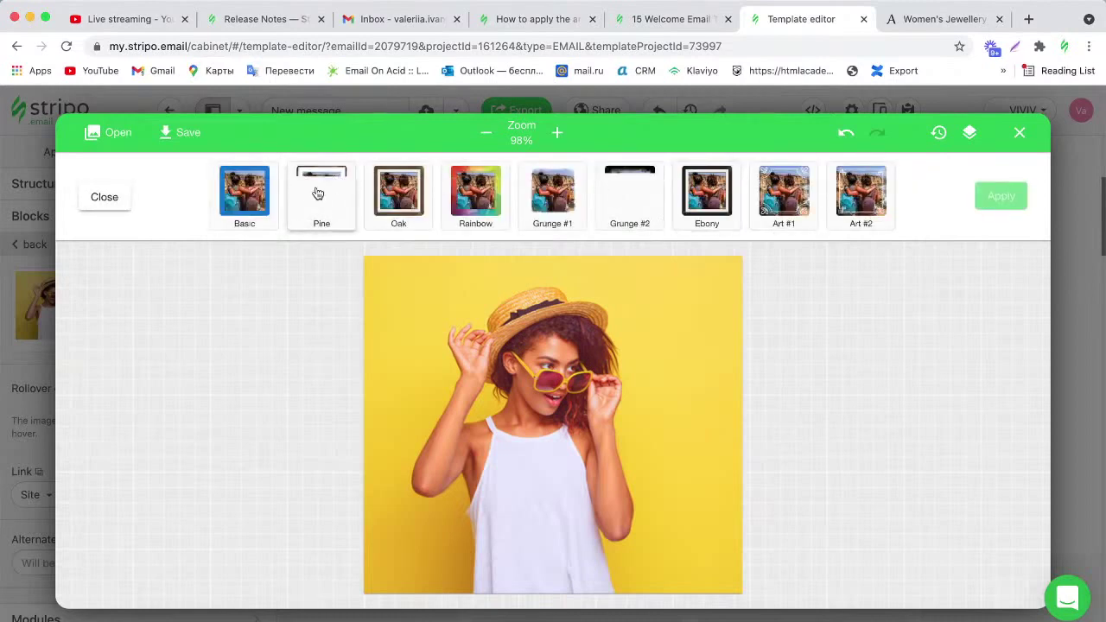
pyautogui.click(449, 201)
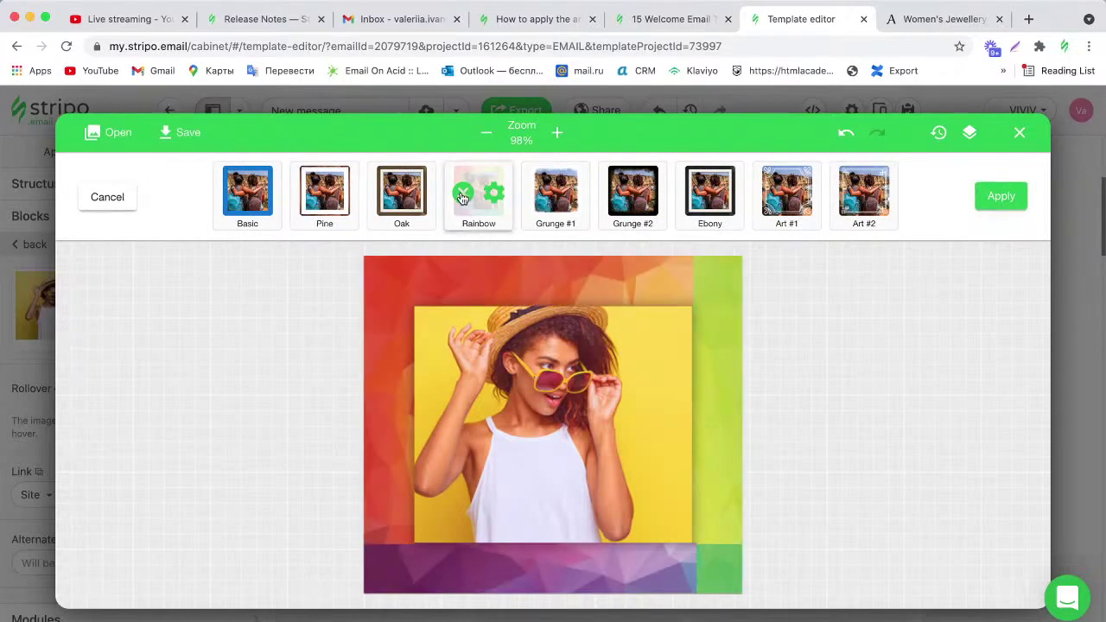
pyautogui.click(463, 192)
pyautogui.click(571, 199)
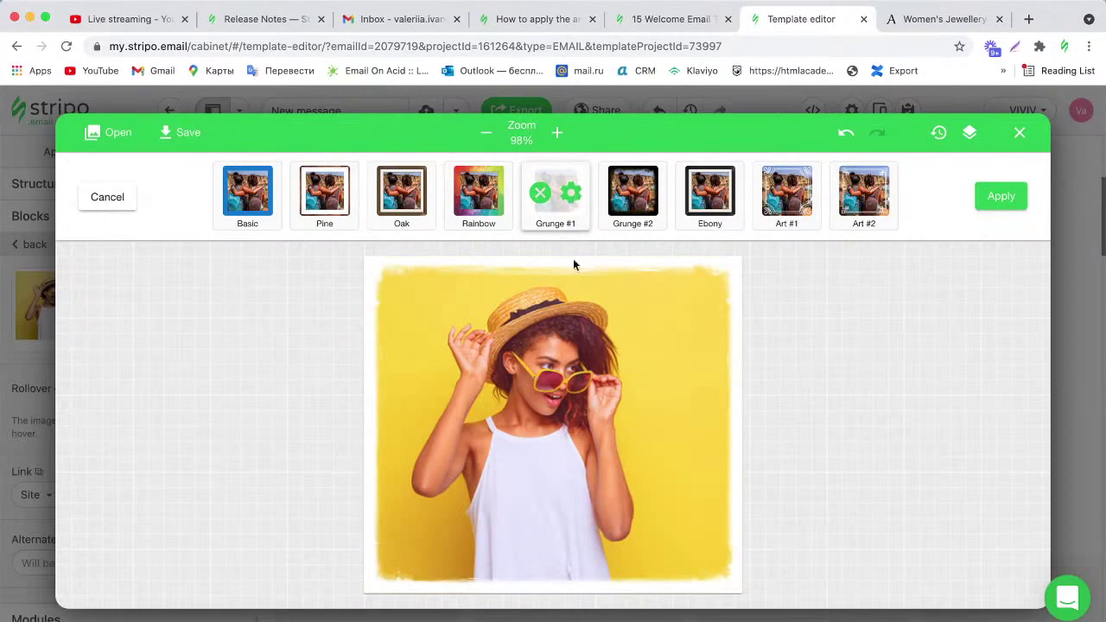
pyautogui.click(997, 196)
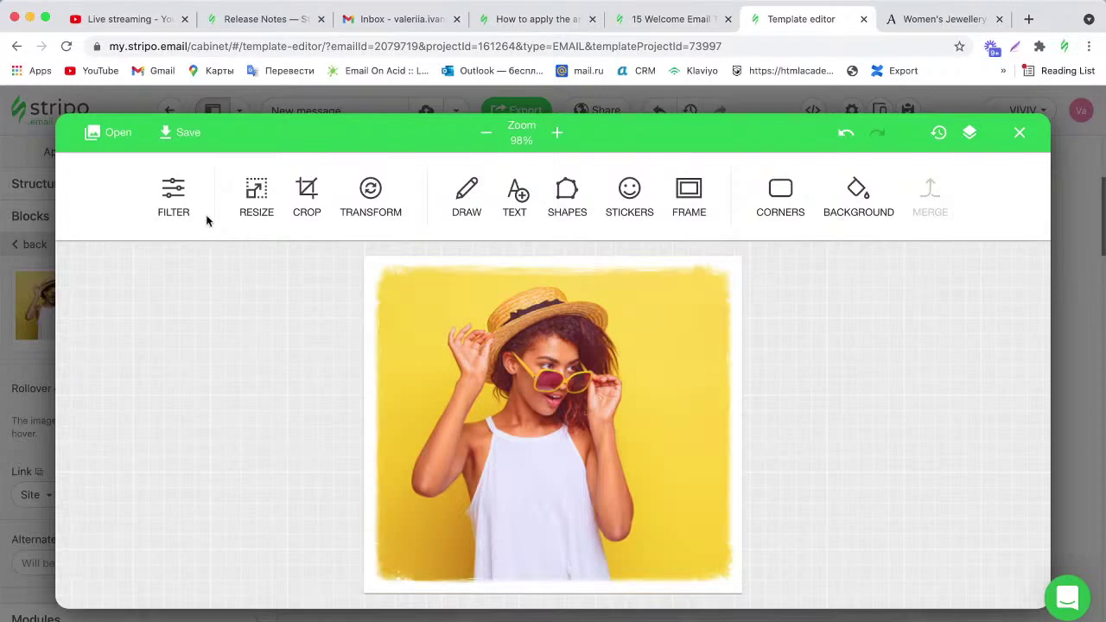
pyautogui.click(181, 132)
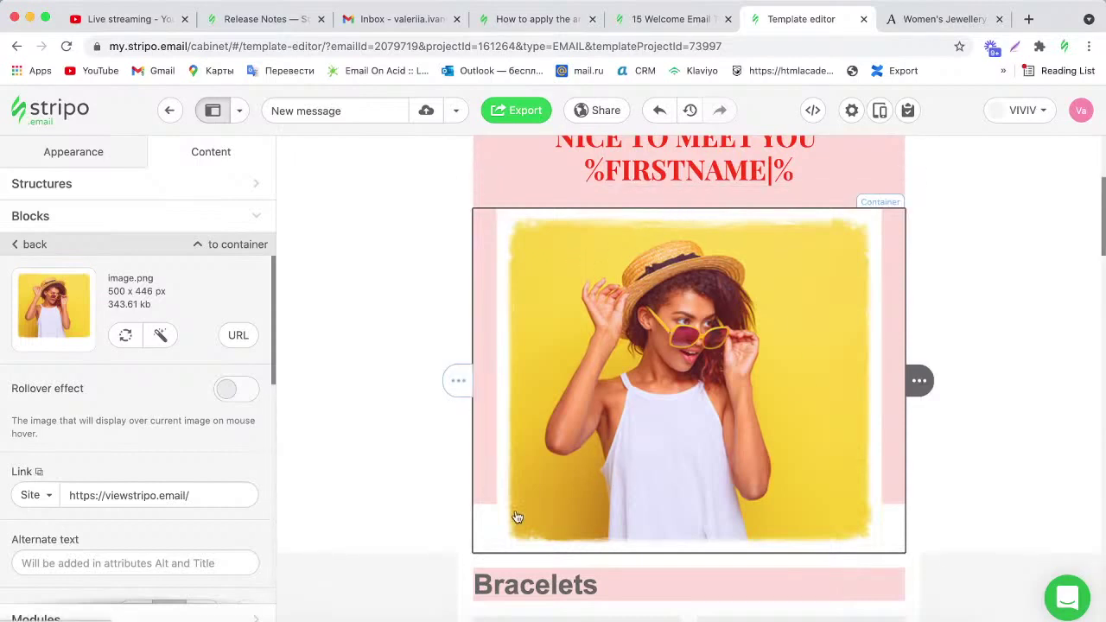
# On the Accessorize site, go to the home page and copy its web address.
pyautogui.moveTo(274, 375); pyautogui.dragTo(274, 404)
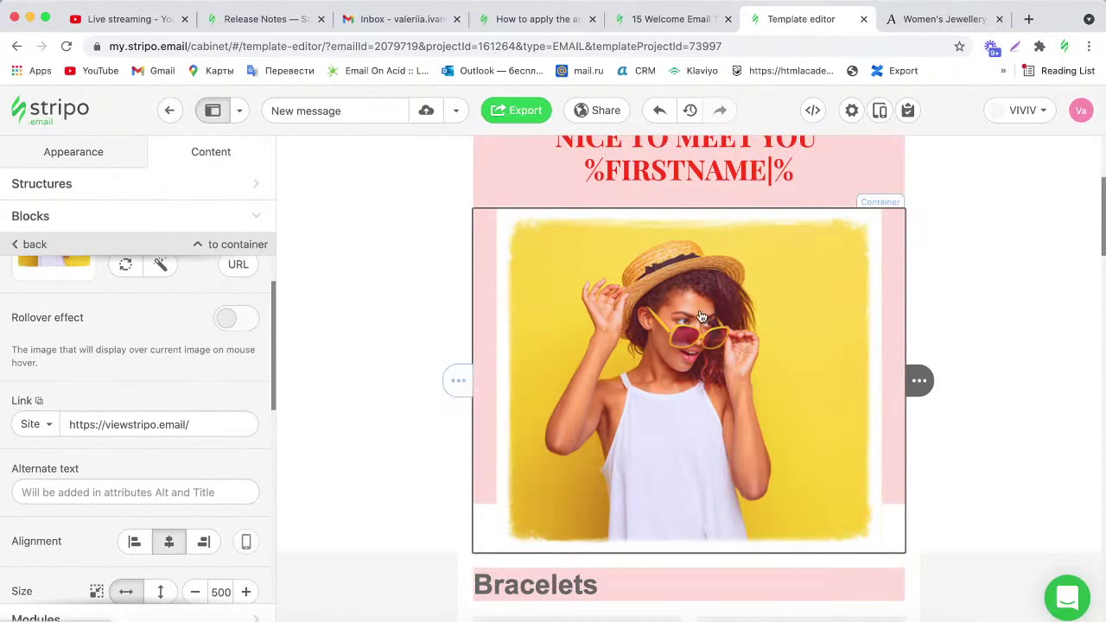
pyautogui.click(959, 23)
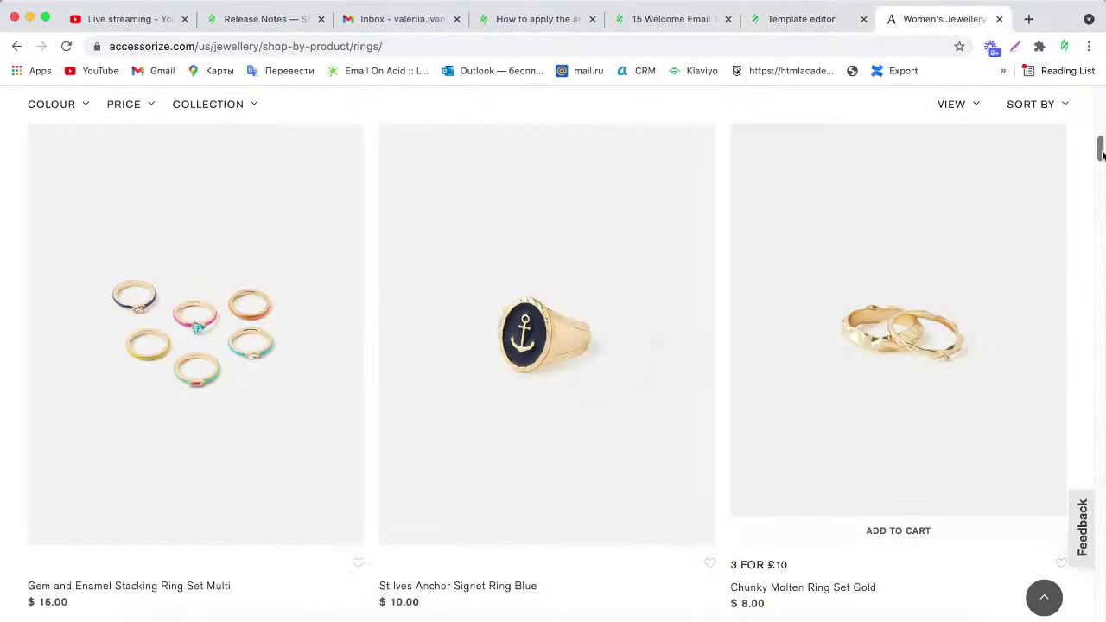
pyautogui.click(1096, 114)
pyautogui.click(516, 136)
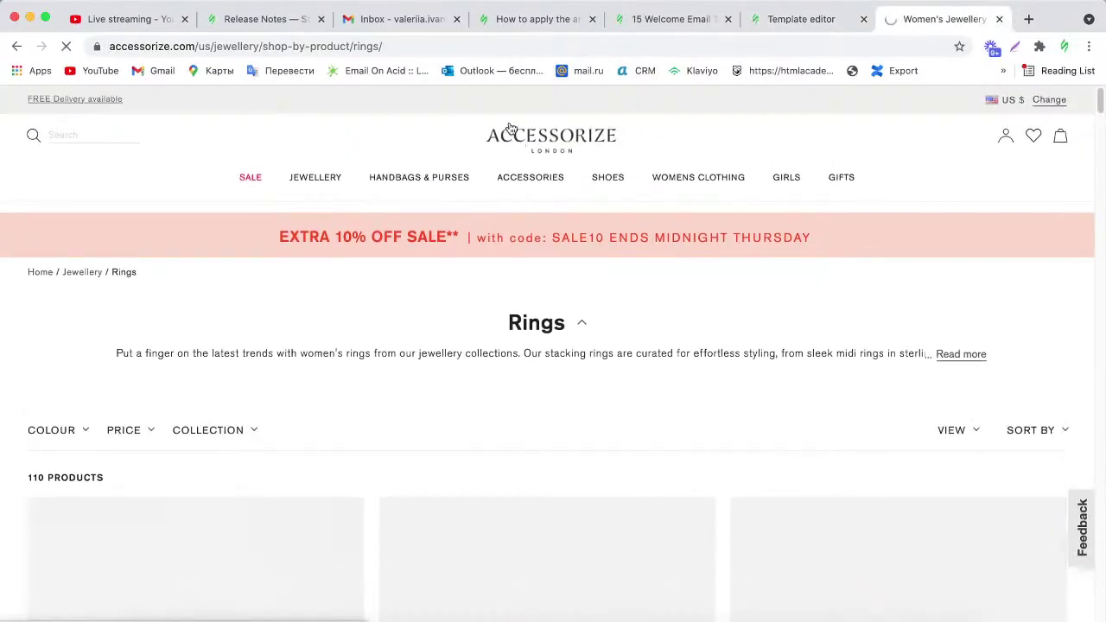
pyautogui.click(458, 45)
pyautogui.hotkey('ctrl', 'c')
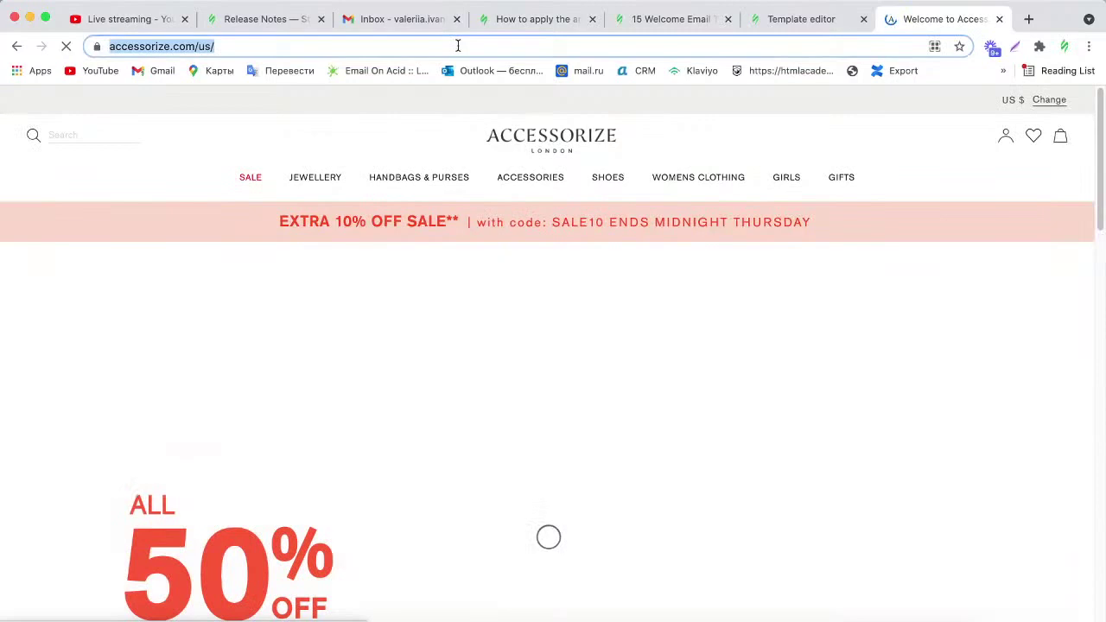
pyautogui.click(769, 19)
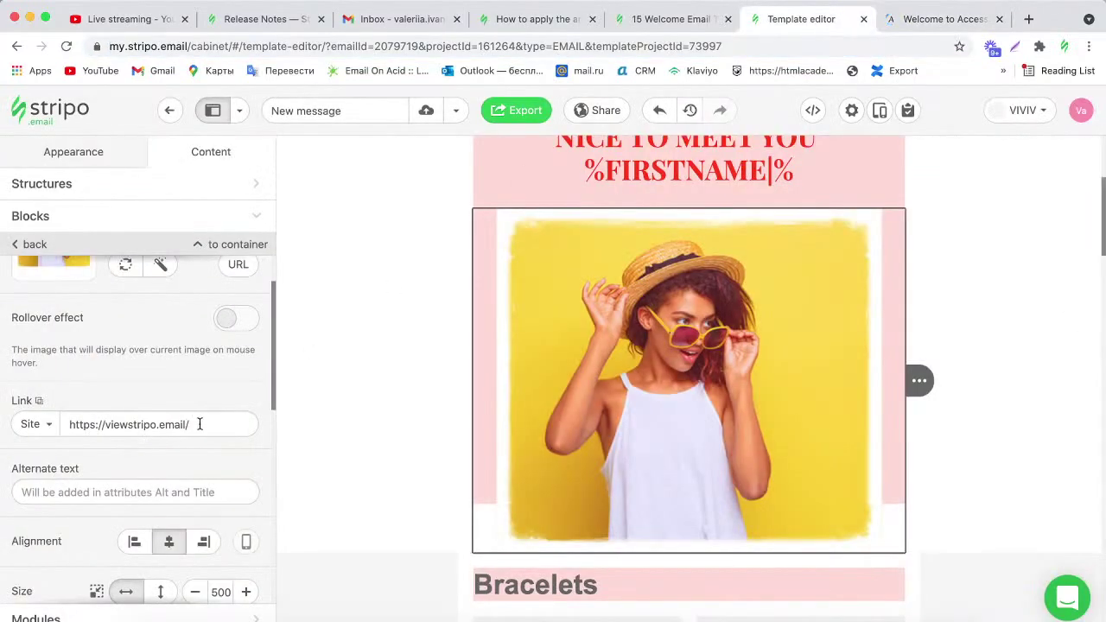
pyautogui.moveTo(199, 424); pyautogui.dragTo(55, 424)
pyautogui.hotkey('ctrl', 'v')
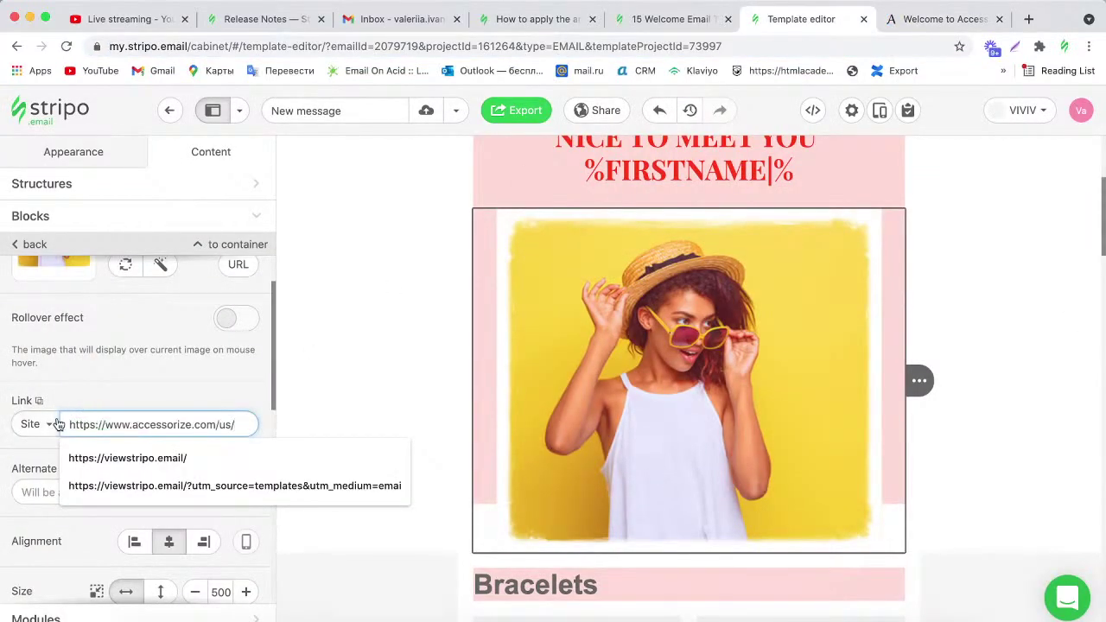
pyautogui.click(43, 424)
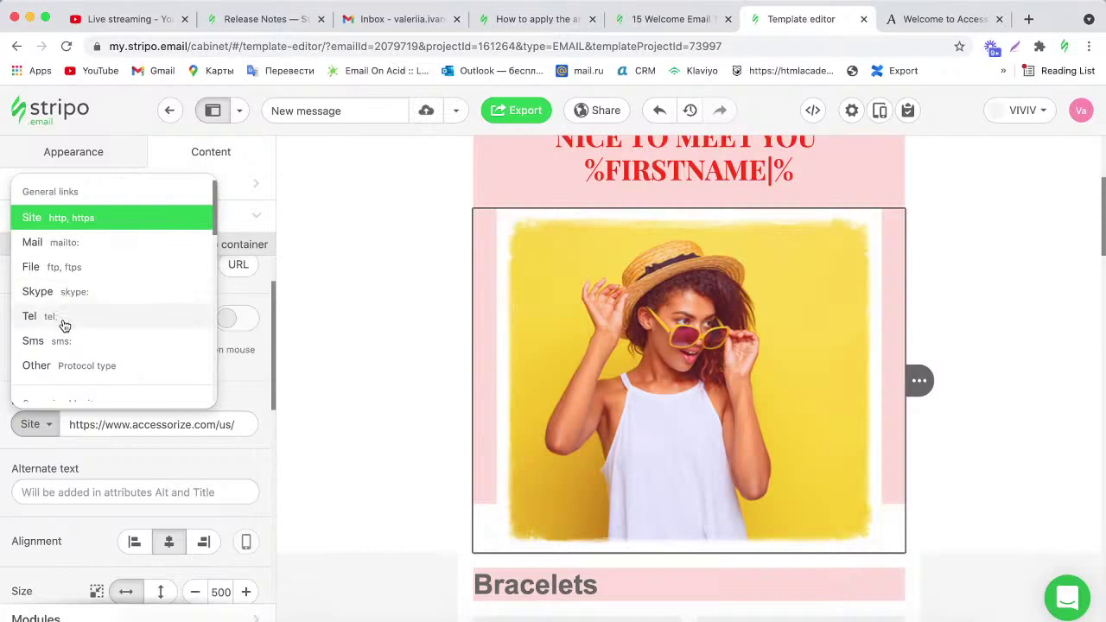
pyautogui.click(252, 387)
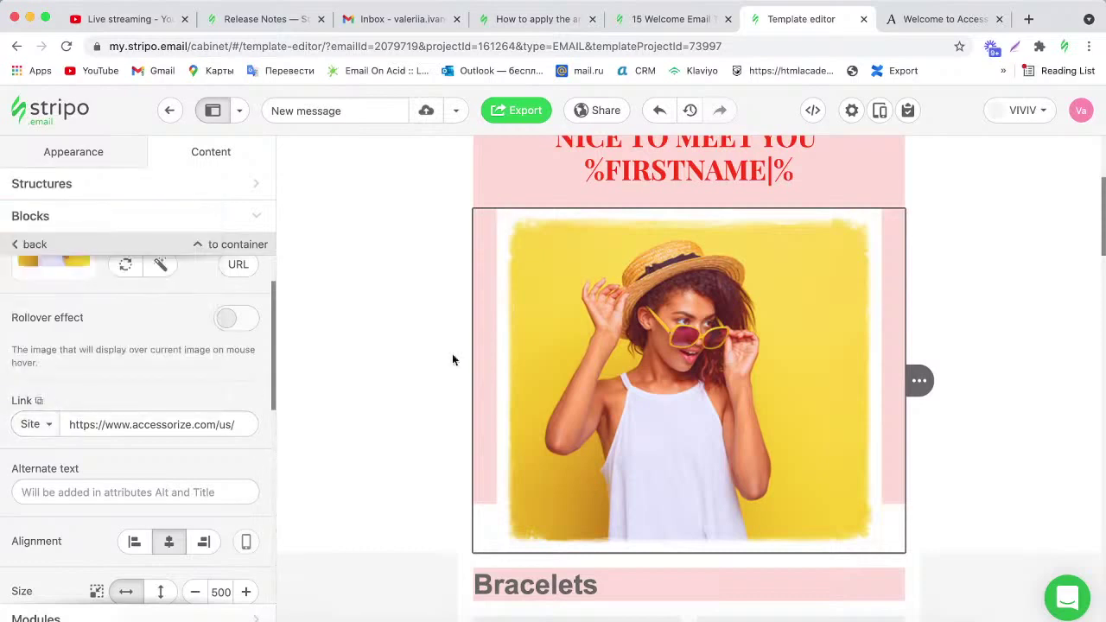
# Preview the email, test the banner image's link to the Accessorize site, close the opened page and return to the editor.
pyautogui.click(878, 110)
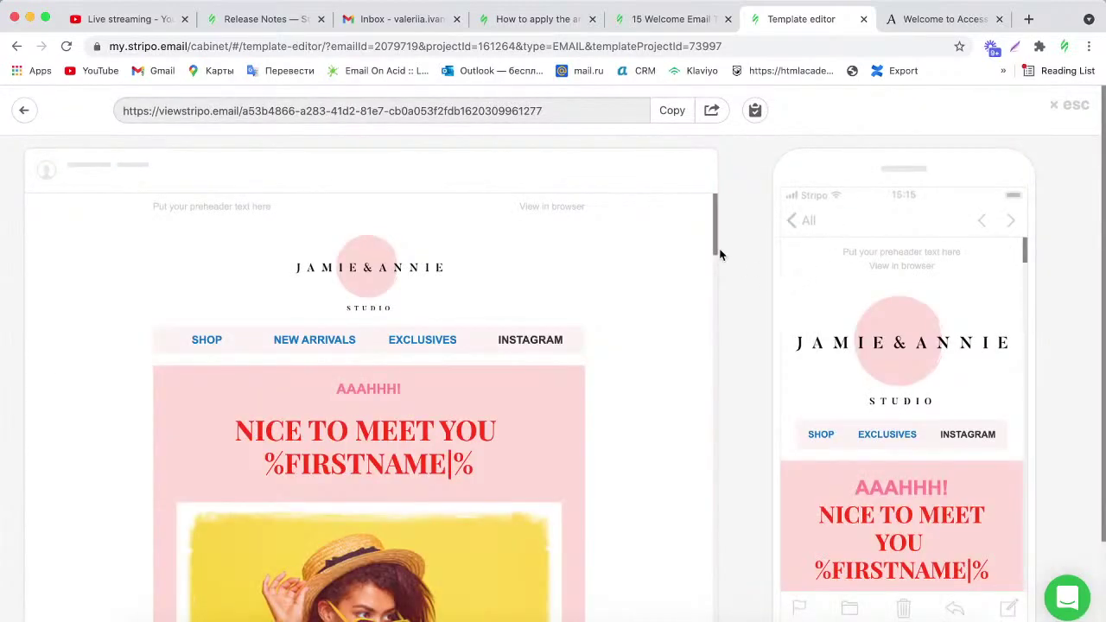
pyautogui.moveTo(720, 254); pyautogui.dragTo(714, 272)
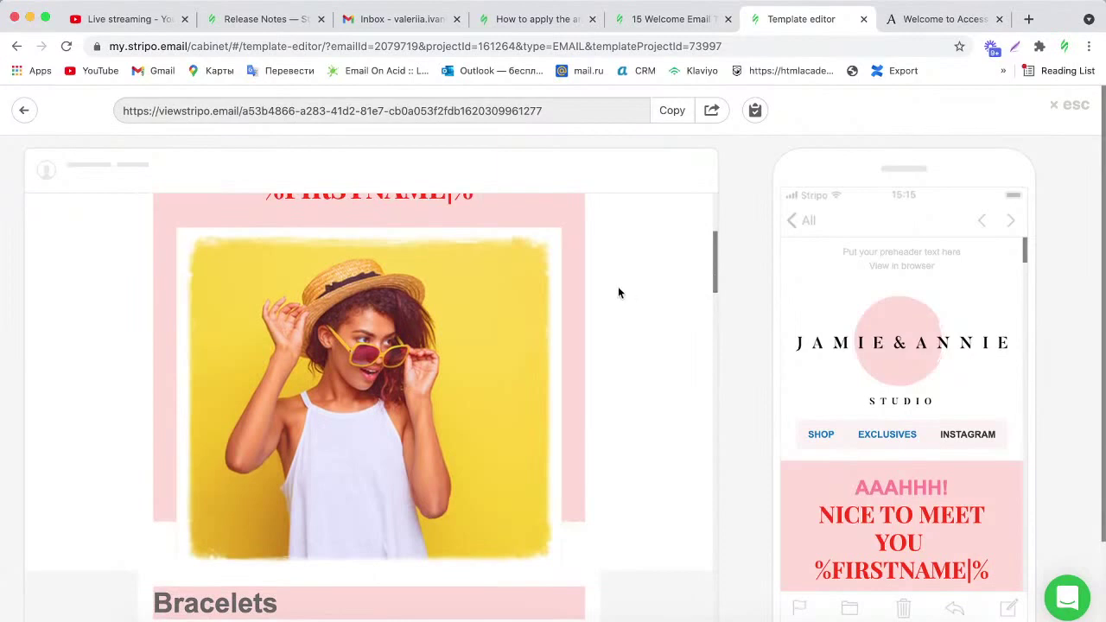
pyautogui.click(361, 345)
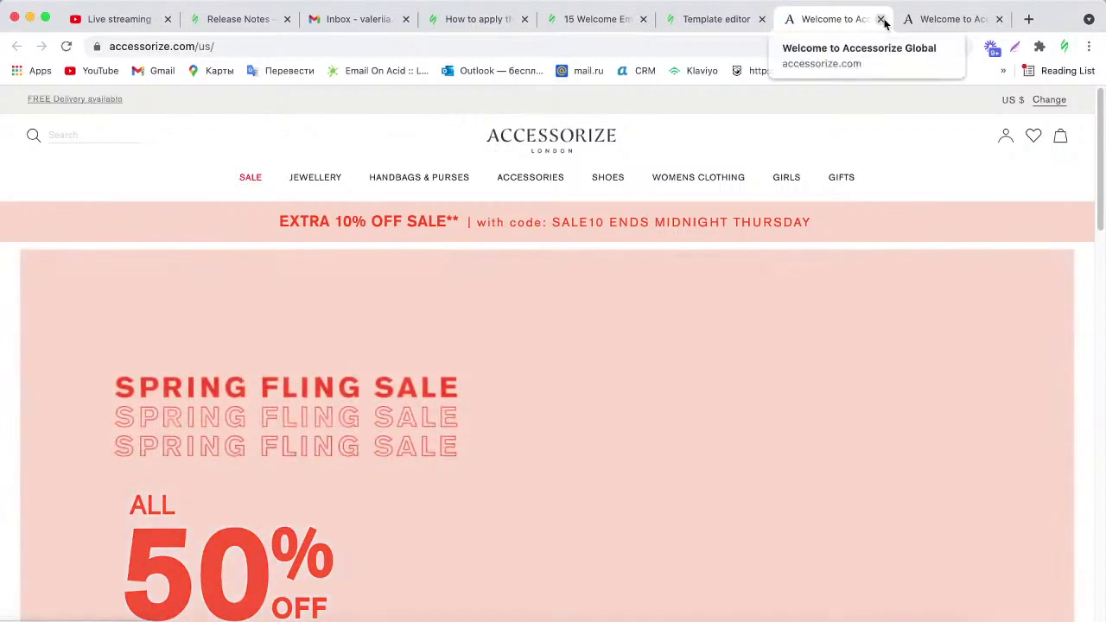
pyautogui.press('super+w')
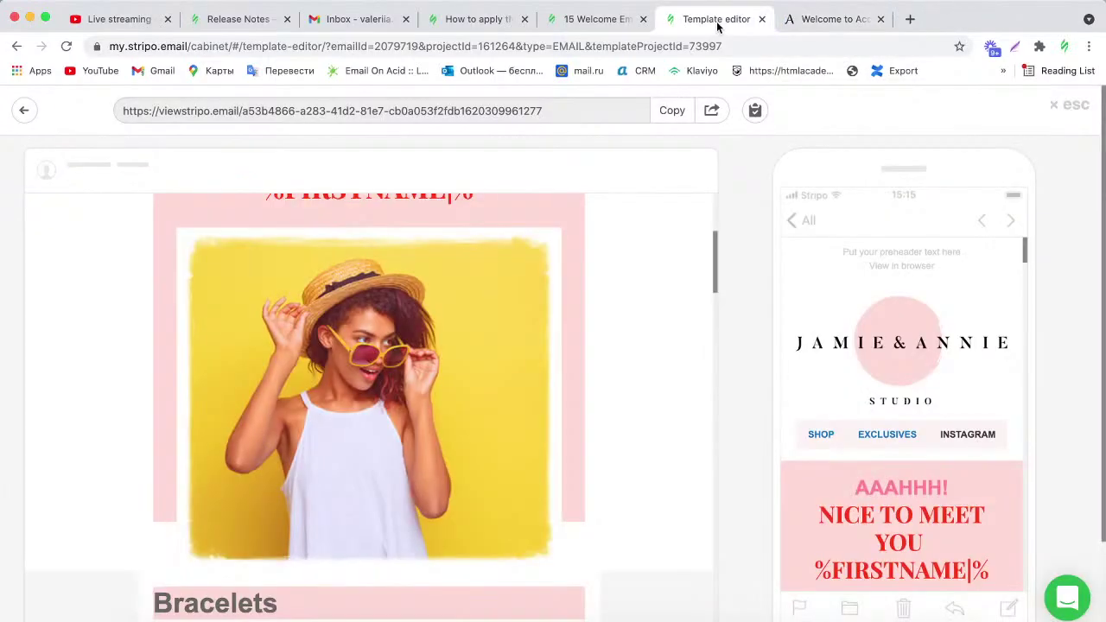
pyautogui.click(1069, 108)
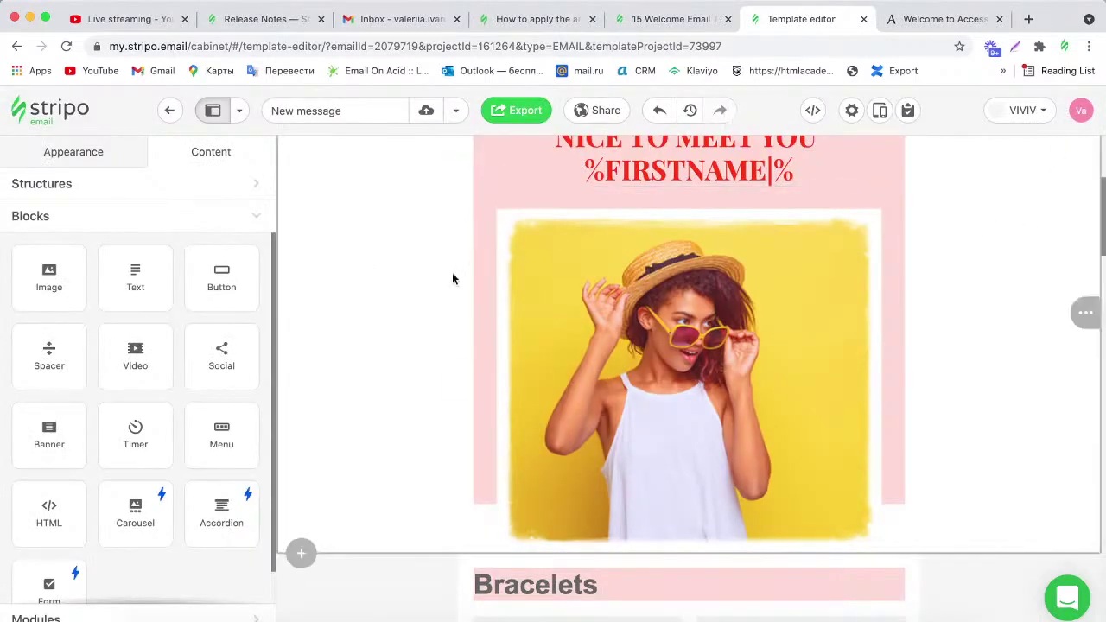
pyautogui.click(480, 285)
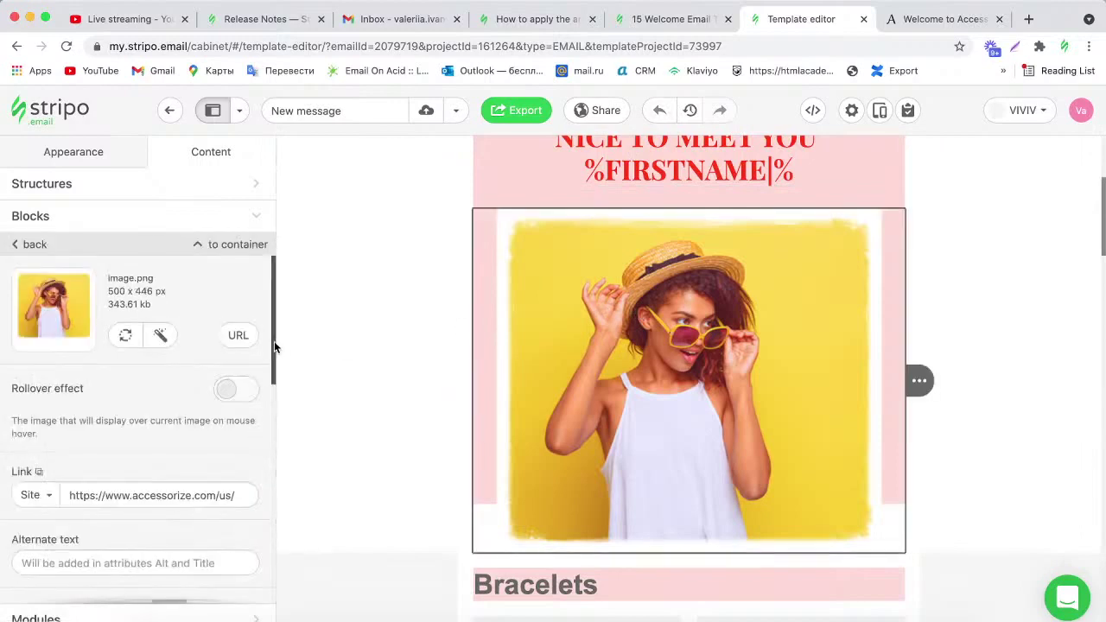
pyautogui.moveTo(275, 345); pyautogui.dragTo(275, 373)
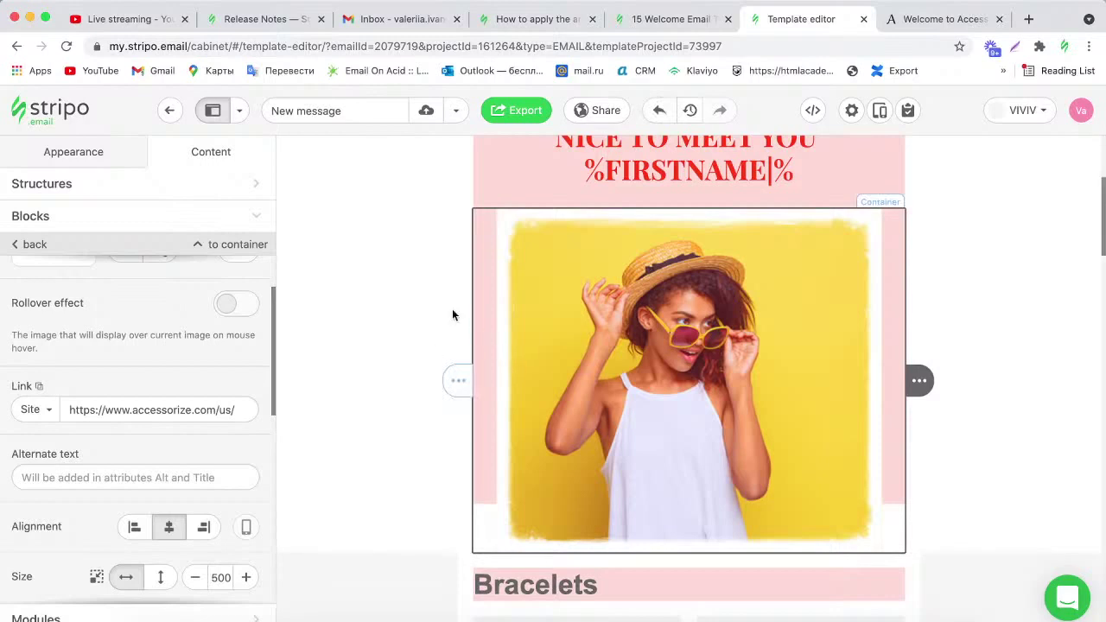
pyautogui.click(100, 216)
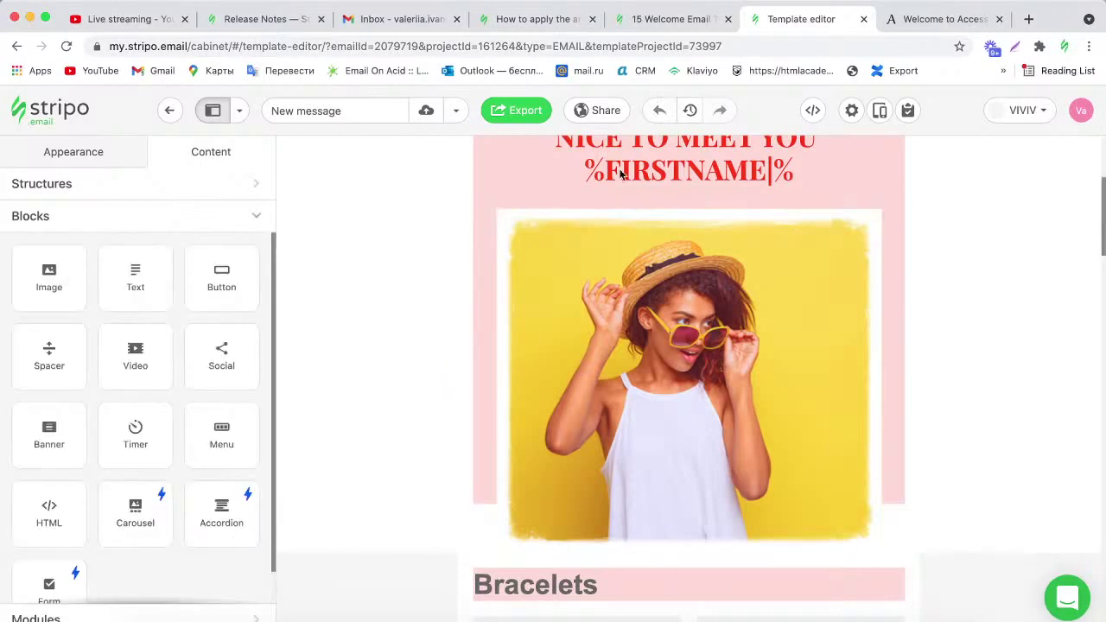
# Add a one-column structure above the "HERE'S WHAT TO EXPECT FROM OUR EMAILS..." heading and place a Banner block in it.
pyautogui.moveTo(1103, 198); pyautogui.dragTo(1102, 537)
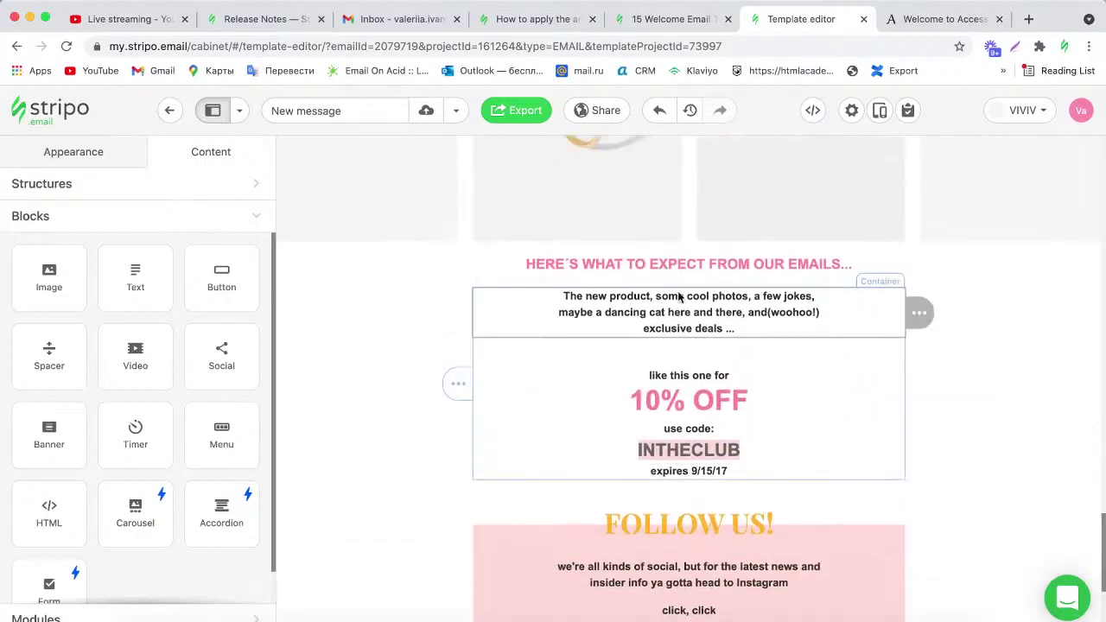
pyautogui.click(123, 185)
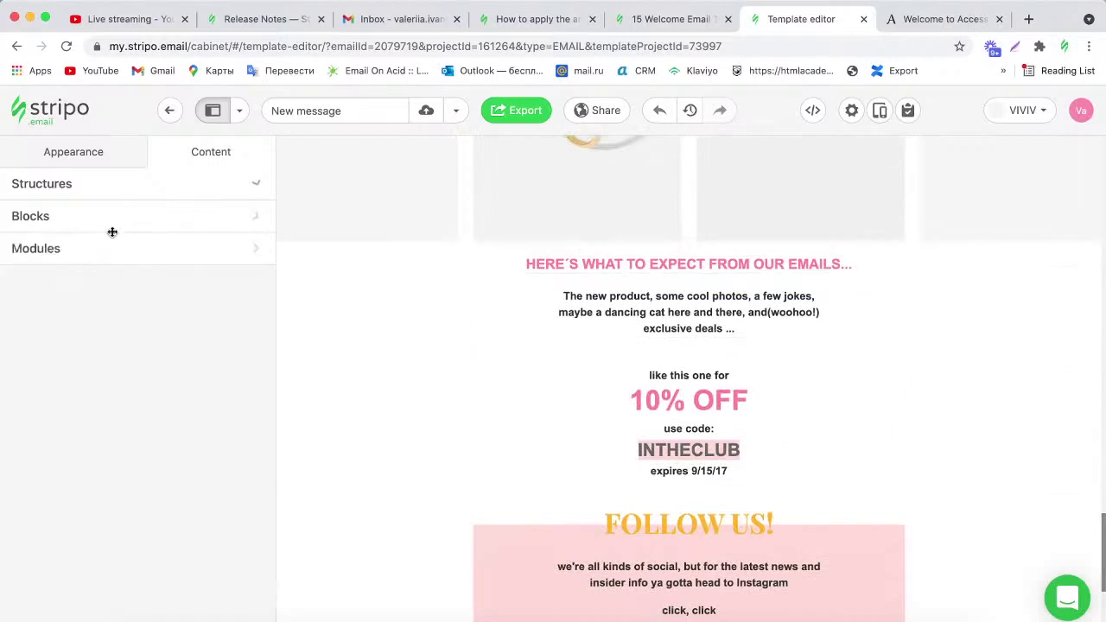
pyautogui.moveTo(99, 239)
pyautogui.mouseDown()
pyautogui.moveTo(539, 284)
pyautogui.moveTo(556, 244)
pyautogui.mouseUp()
pyautogui.click(192, 539)
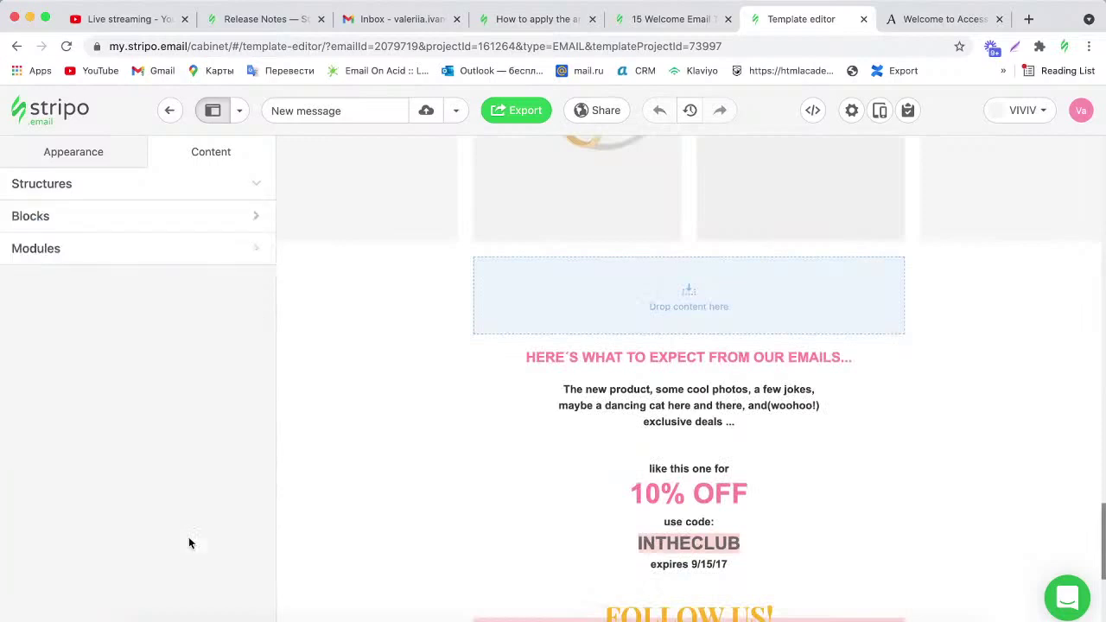
pyautogui.moveTo(50, 432)
pyautogui.mouseDown()
pyautogui.moveTo(570, 309)
pyautogui.moveTo(607, 279)
pyautogui.mouseUp()
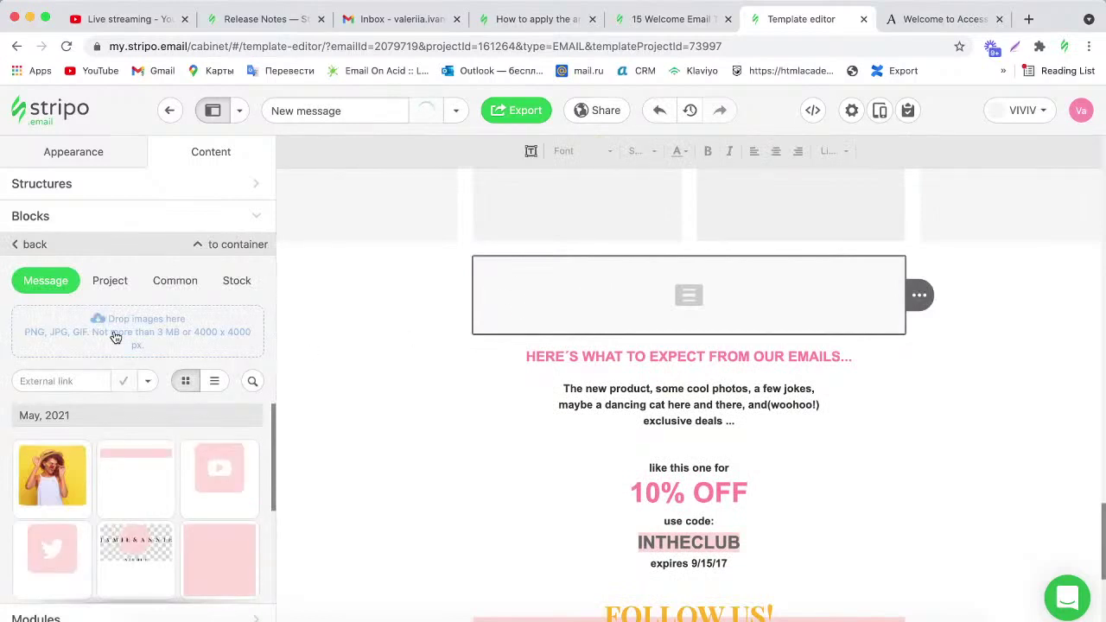
# Upload background_image.jpeg from the Webinar folder as the new banner's picture.
pyautogui.click(116, 337)
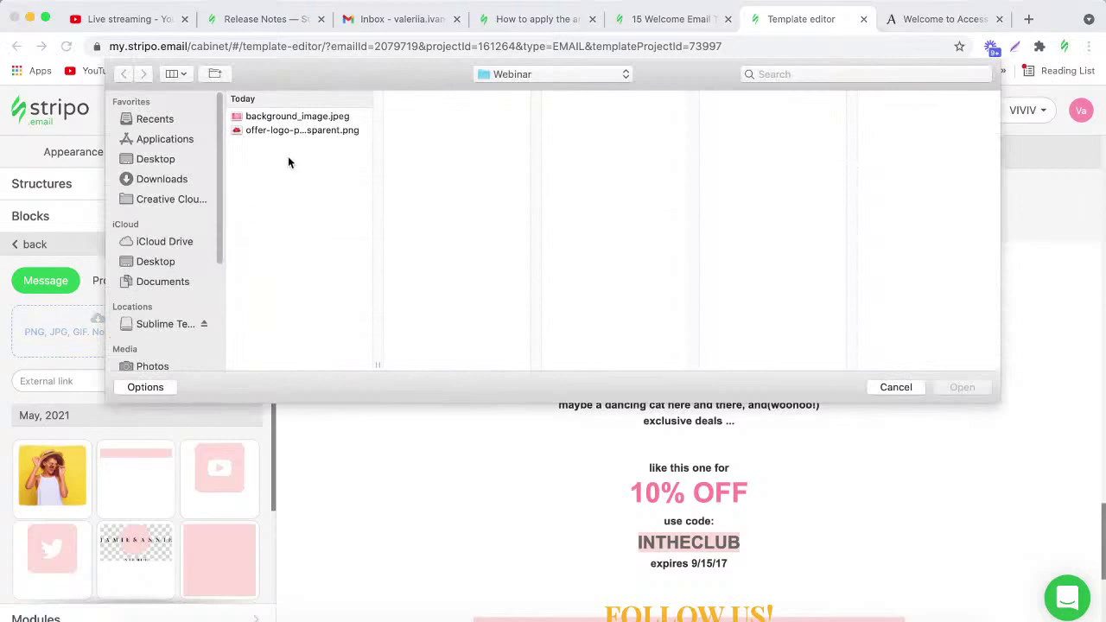
pyautogui.click(316, 120)
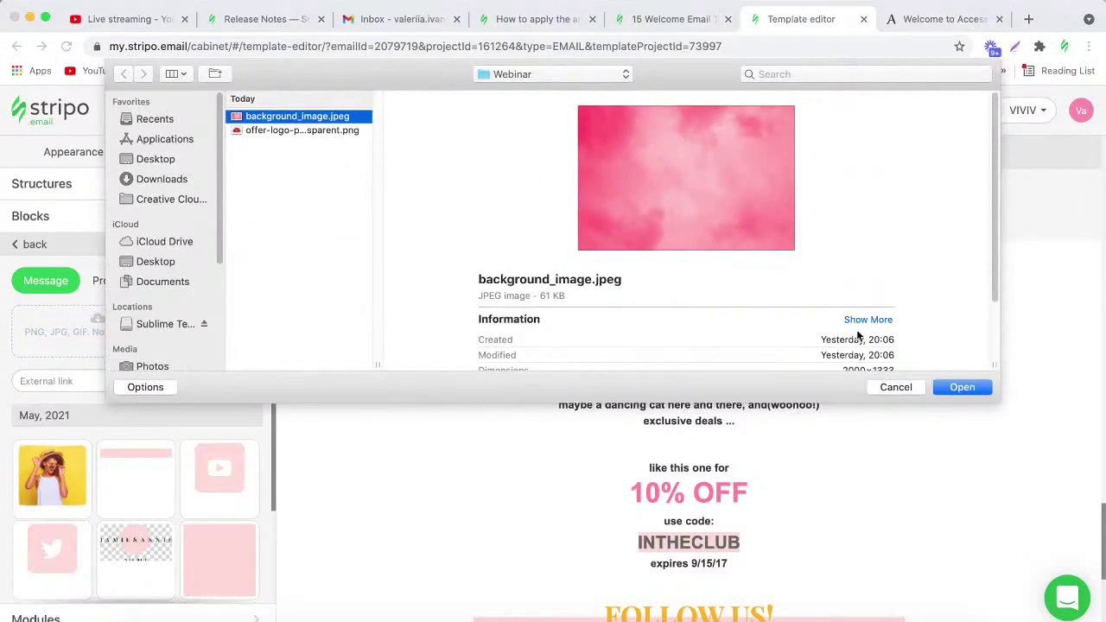
pyautogui.click(964, 387)
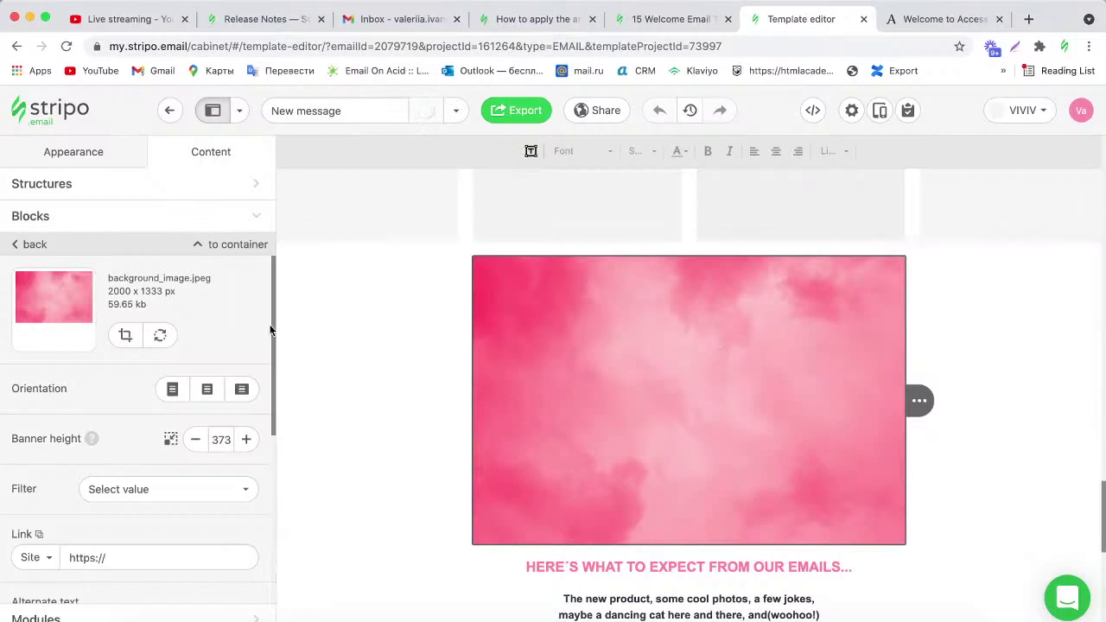
# Try the Vertical and Horizontal orientations on the new banner and settle on Square.
pyautogui.moveTo(271, 331); pyautogui.dragTo(271, 338)
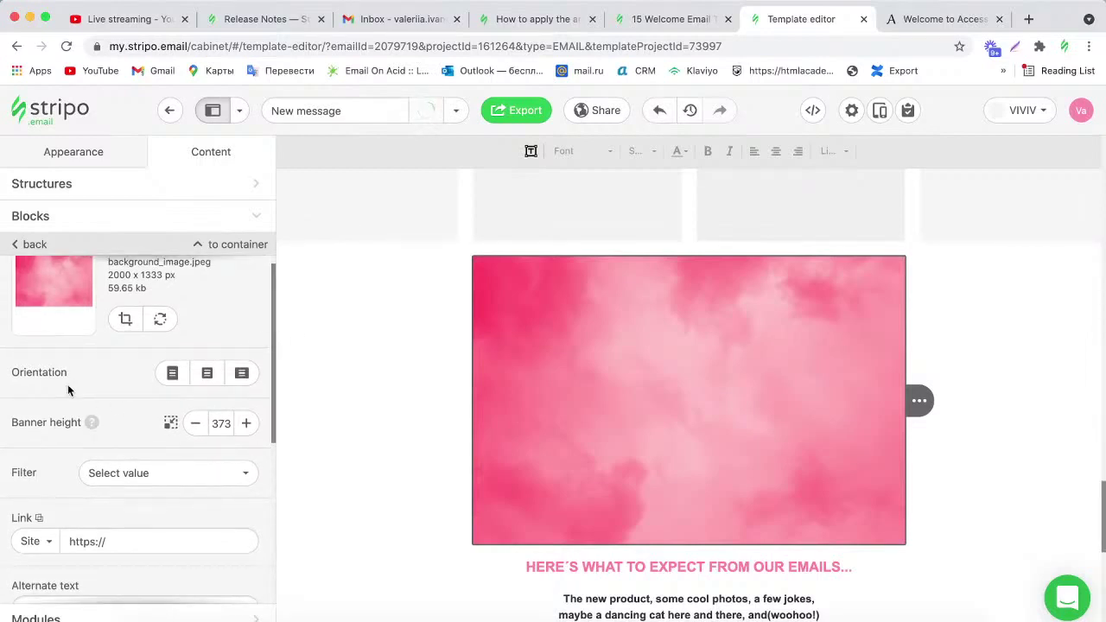
pyautogui.click(173, 374)
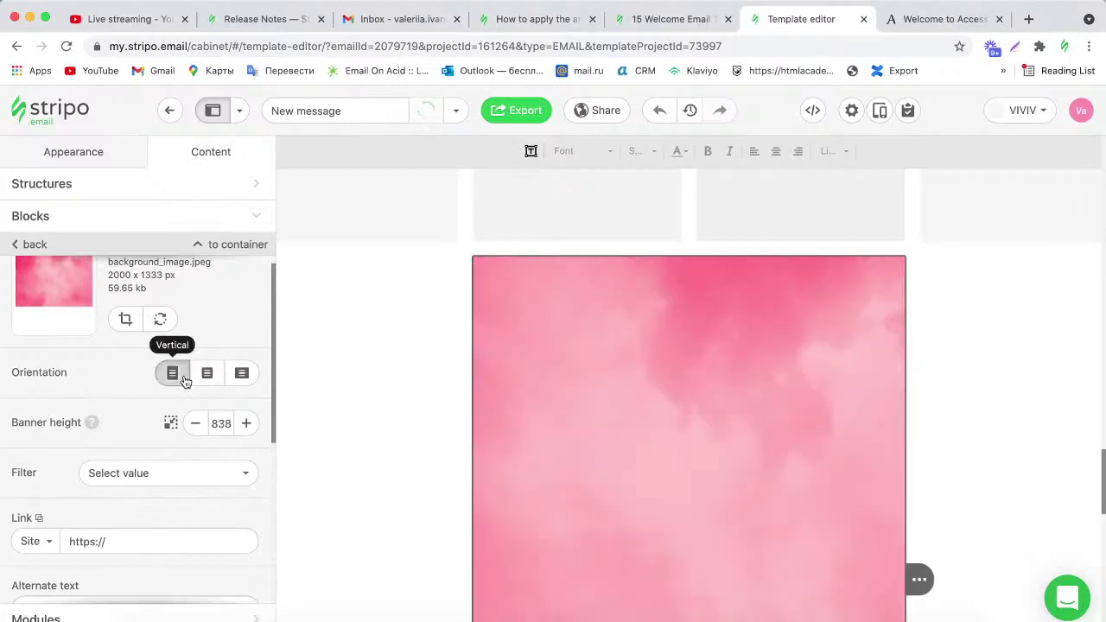
pyautogui.click(241, 374)
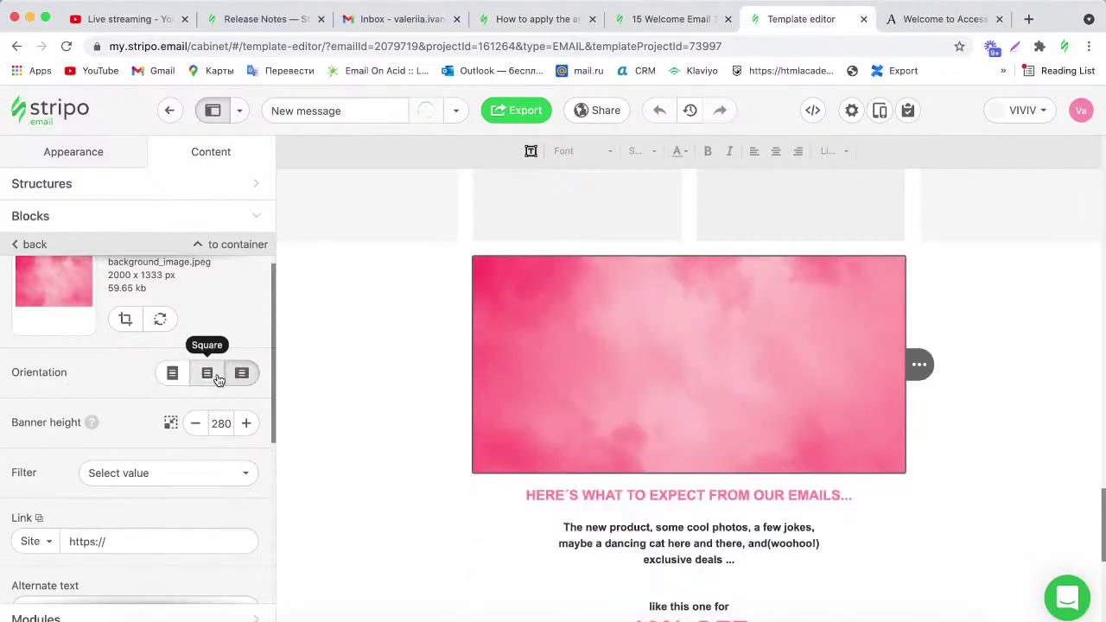
pyautogui.click(207, 374)
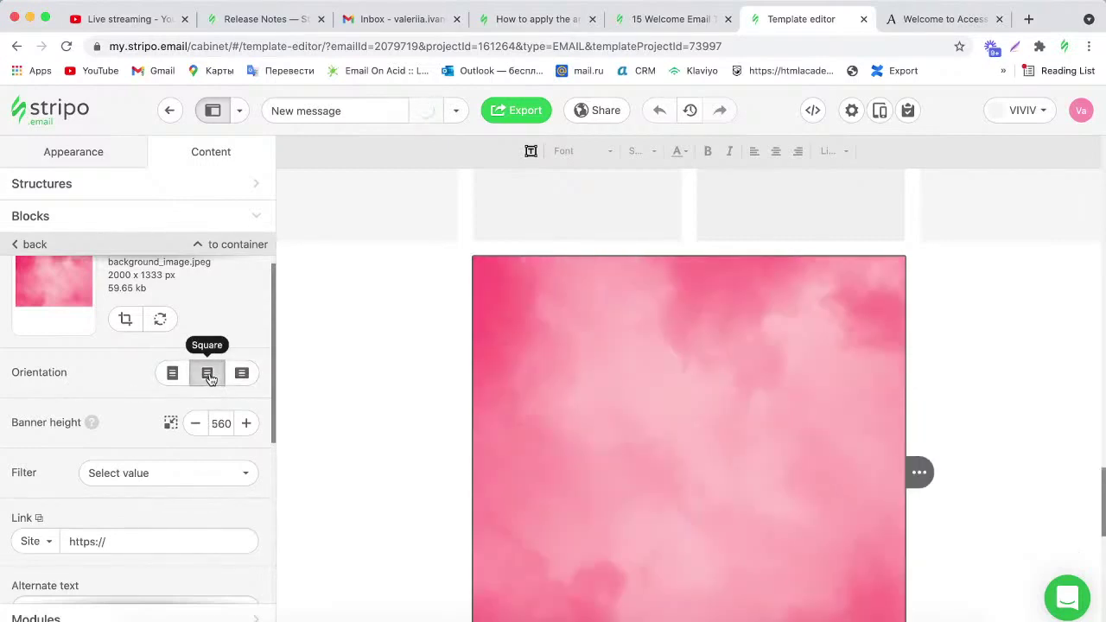
pyautogui.click(1102, 480)
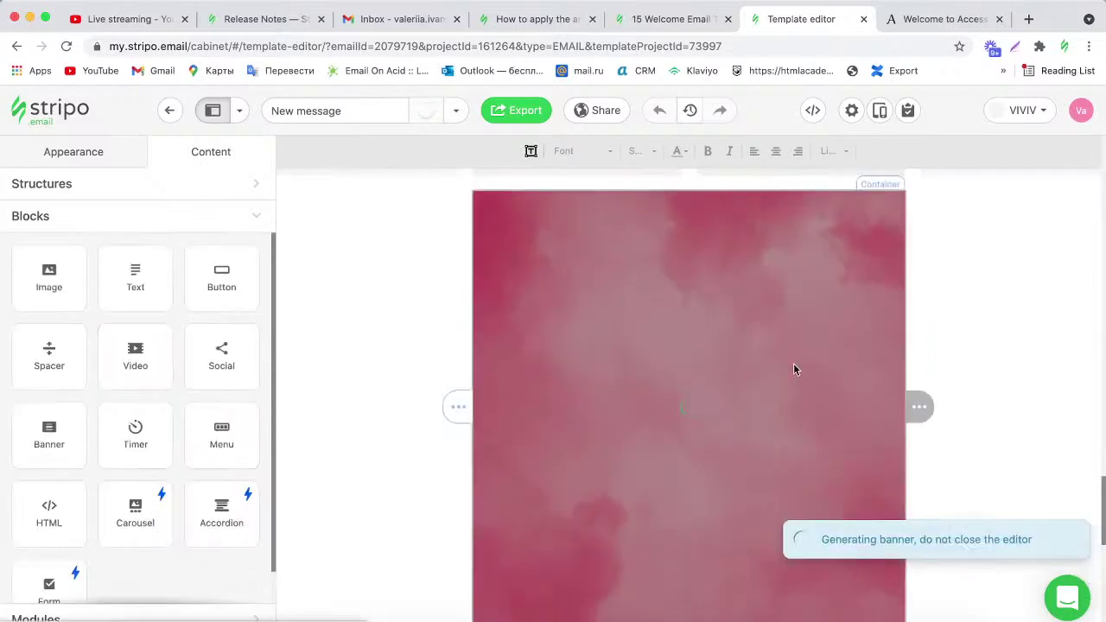
# Reduce the height of the pink banner to 400.
pyautogui.click(614, 295)
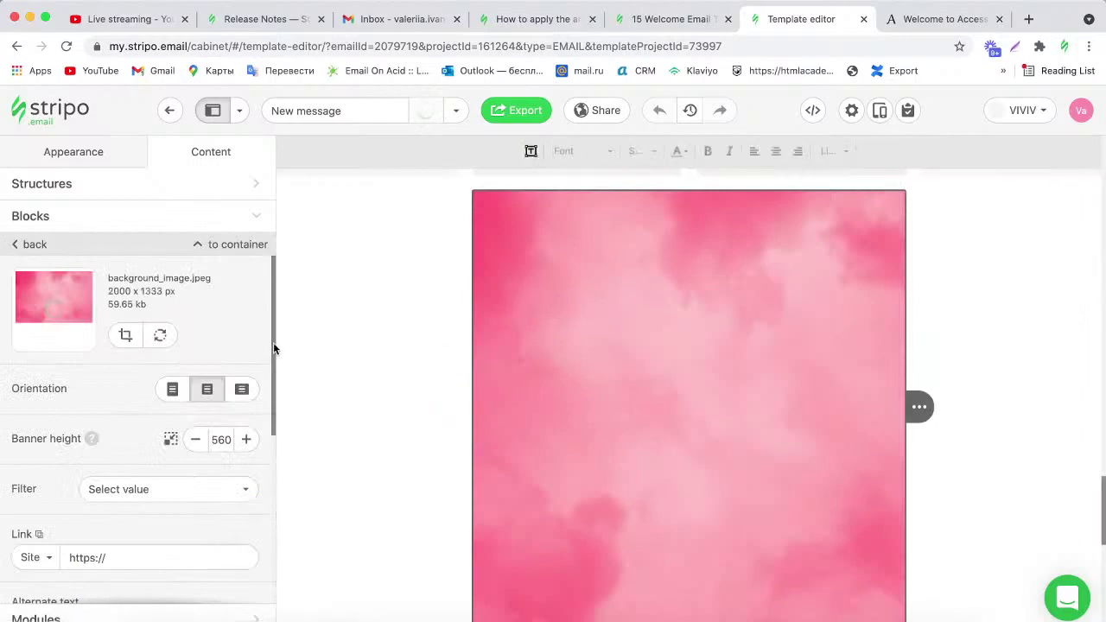
pyautogui.moveTo(273, 344); pyautogui.dragTo(273, 363)
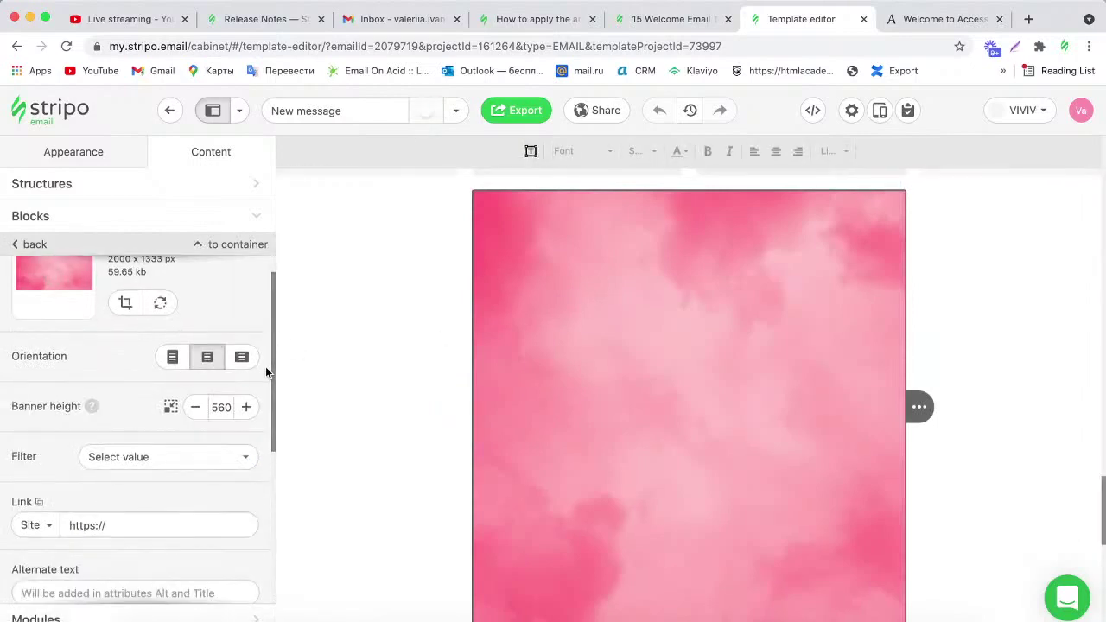
pyautogui.click(192, 410)
pyautogui.click(196, 411)
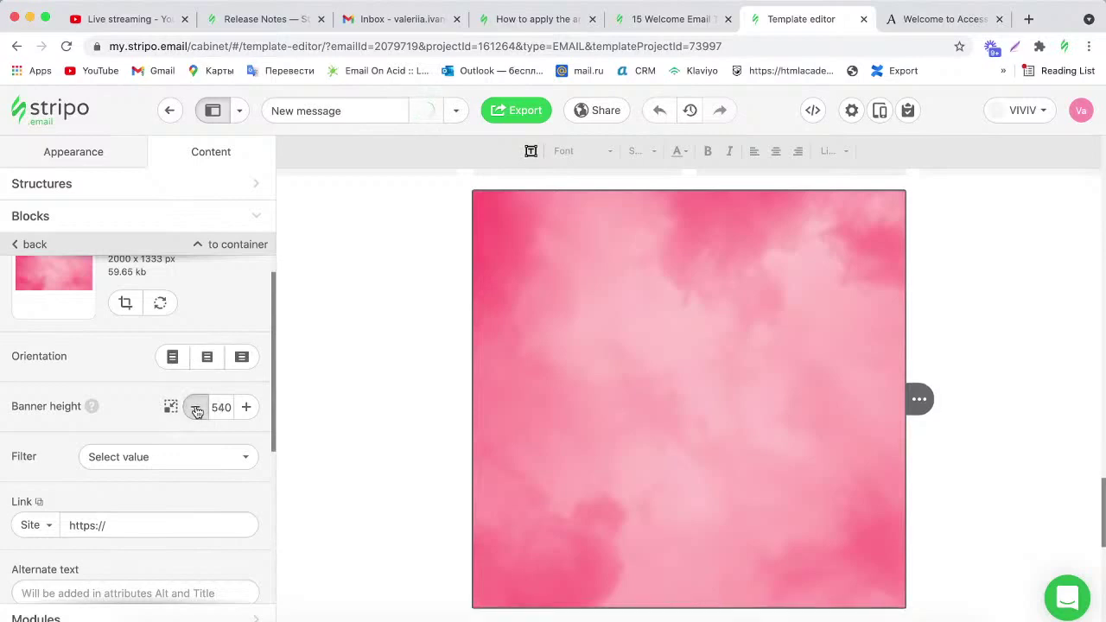
pyautogui.click(196, 410)
pyautogui.click(196, 410)
pyautogui.click(196, 410)
pyautogui.click(196, 411)
pyautogui.click(196, 410)
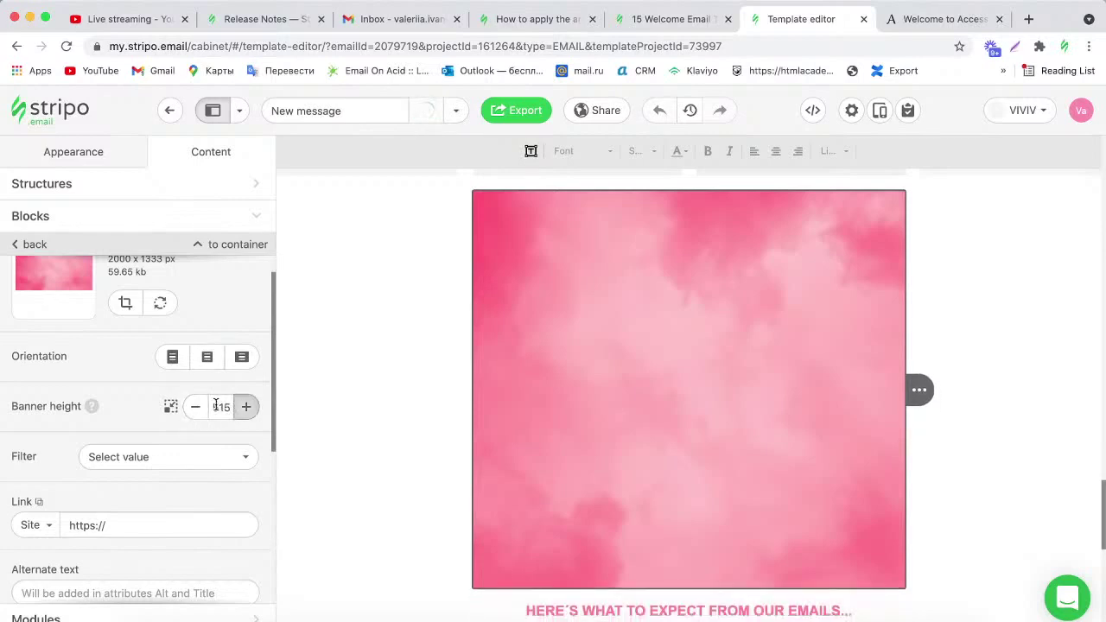
pyautogui.doubleClick(213, 405)
pyautogui.write('400')
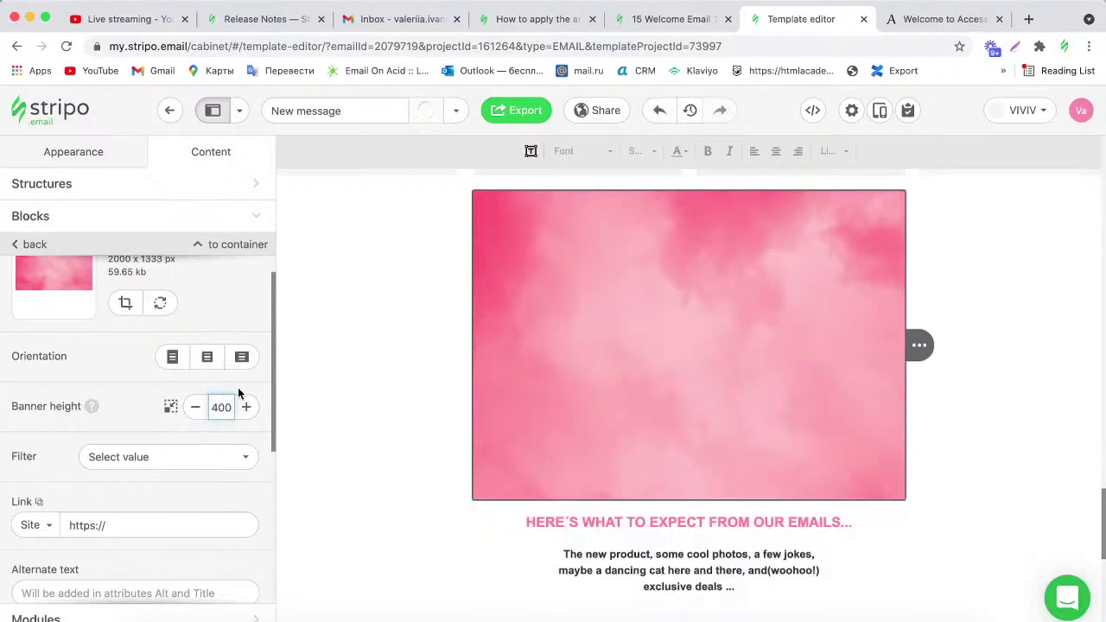
# Try the Green tint filter on the pink banner and replace it with Light blur.
pyautogui.moveTo(273, 389); pyautogui.dragTo(271, 406)
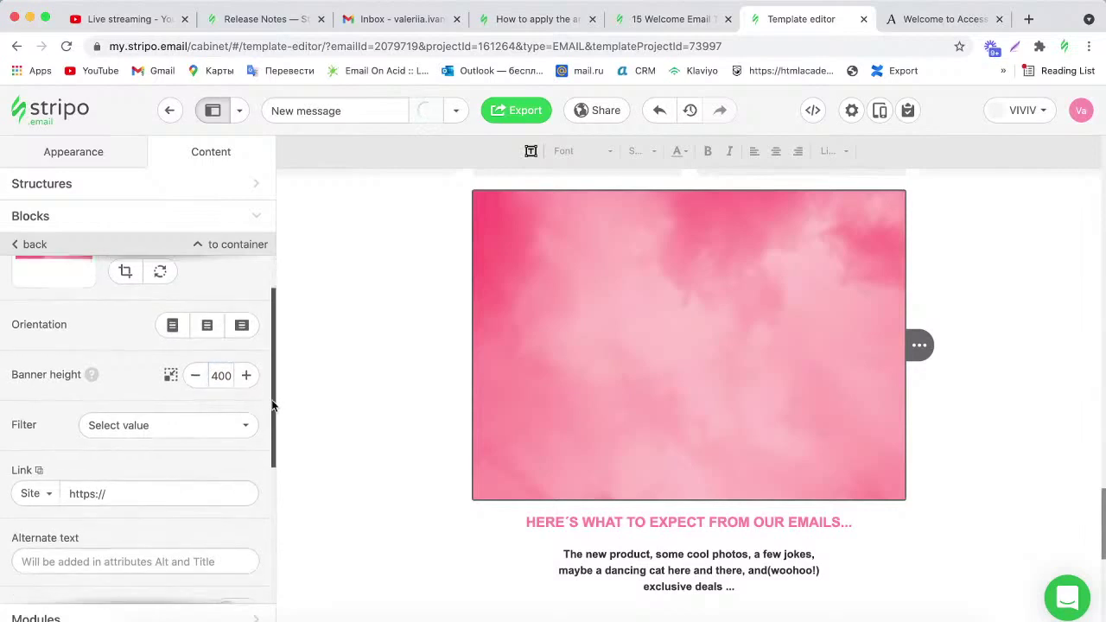
pyautogui.click(177, 425)
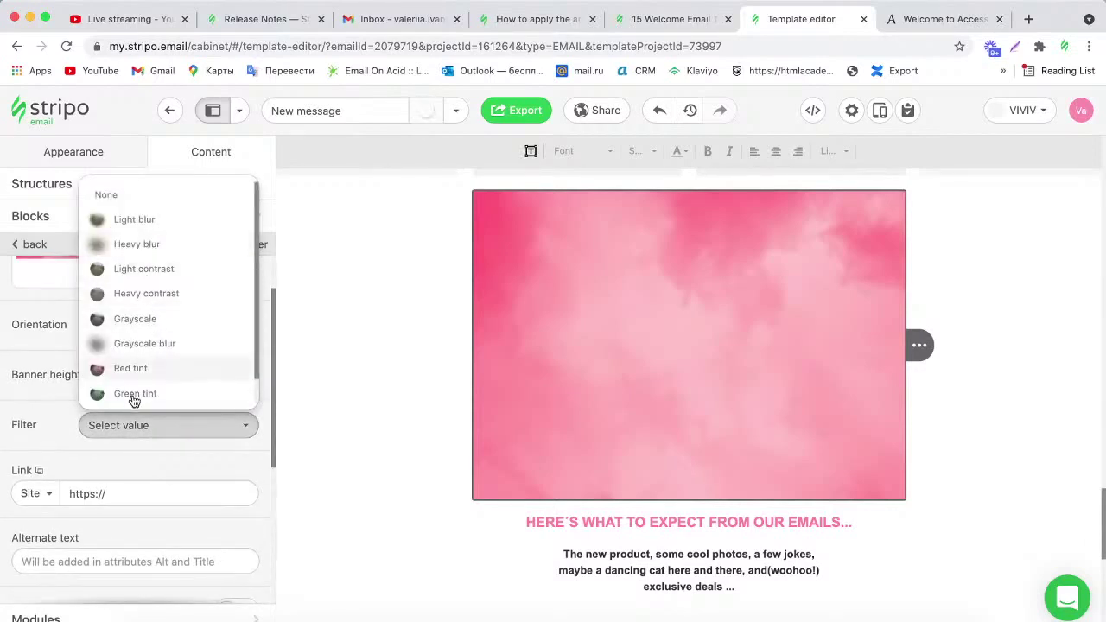
pyautogui.click(133, 394)
pyautogui.click(148, 431)
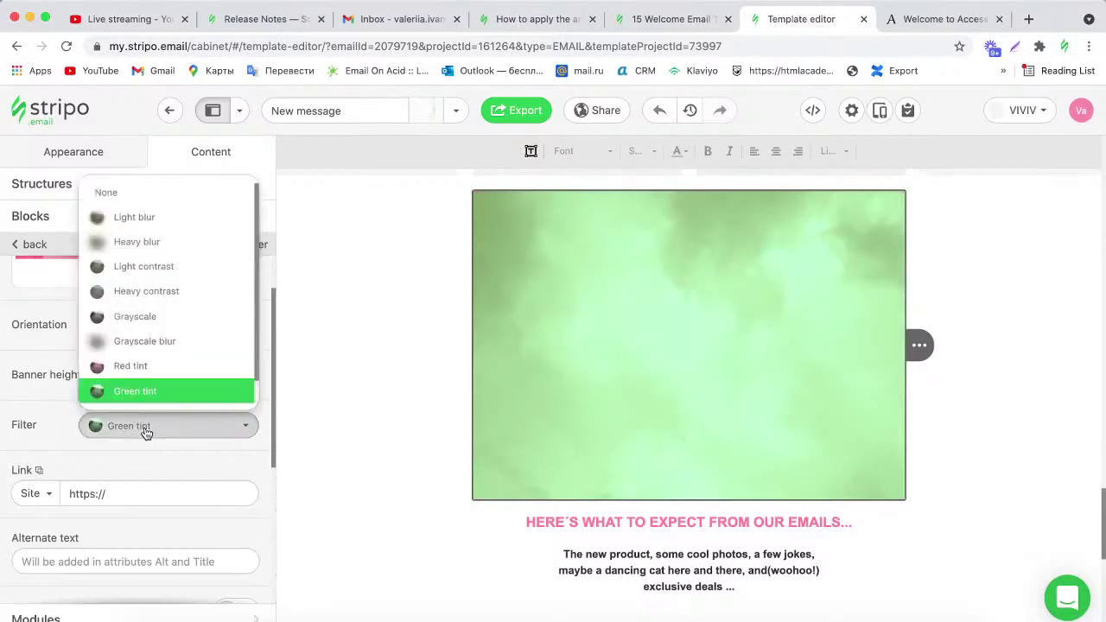
pyautogui.click(145, 423)
pyautogui.click(143, 427)
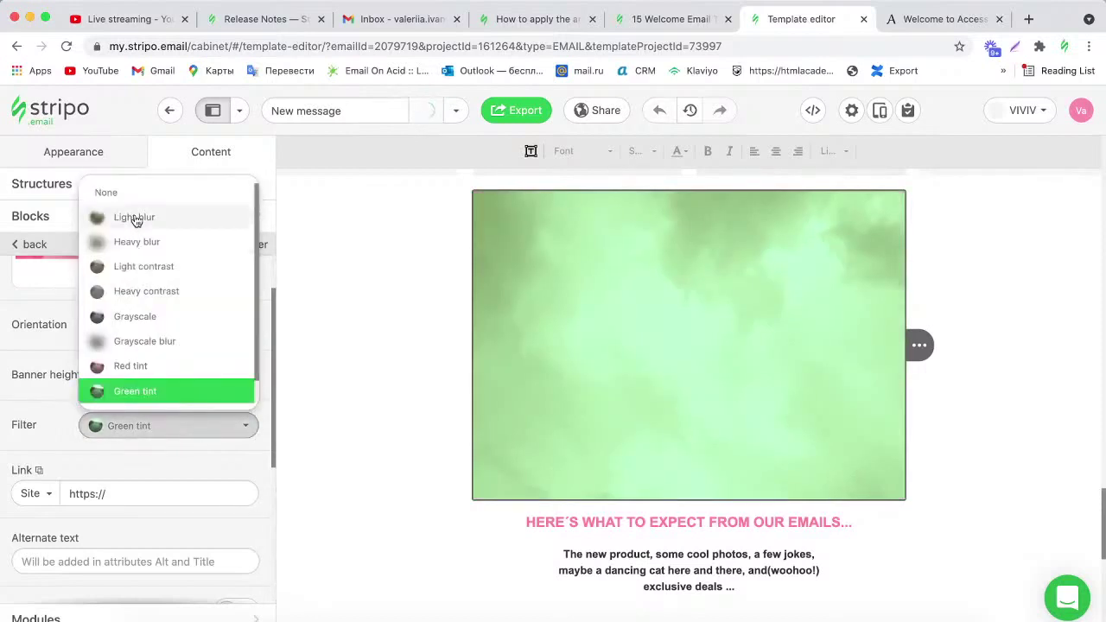
pyautogui.click(133, 217)
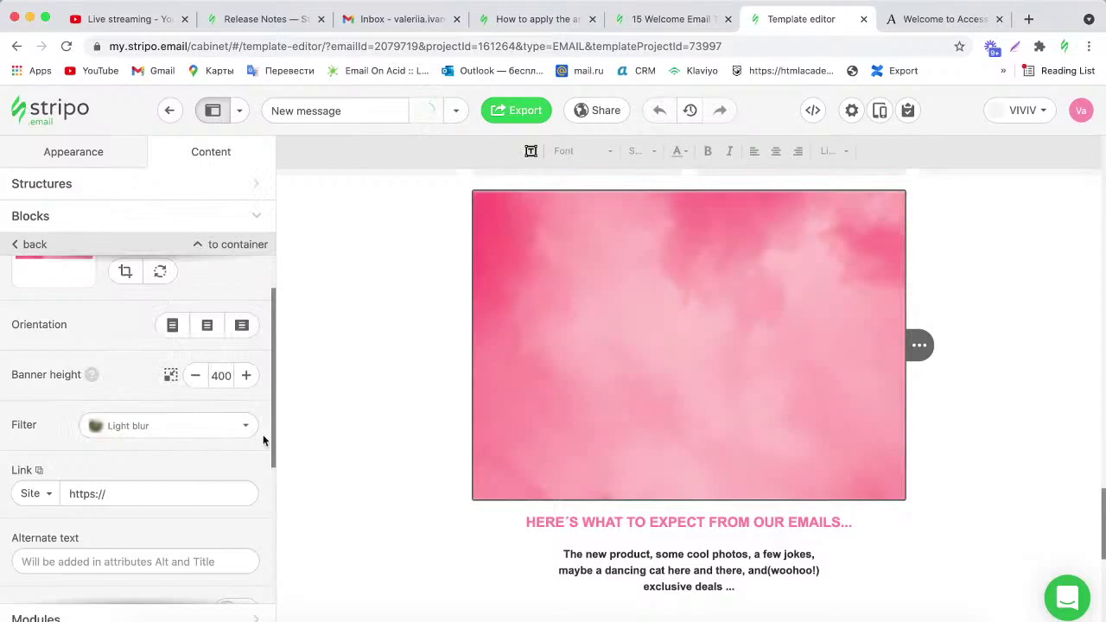
# Enable an additional picture on the pink banner and upload offer-logo-png-transparent.png for it.
pyautogui.moveTo(273, 436); pyautogui.dragTo(274, 455)
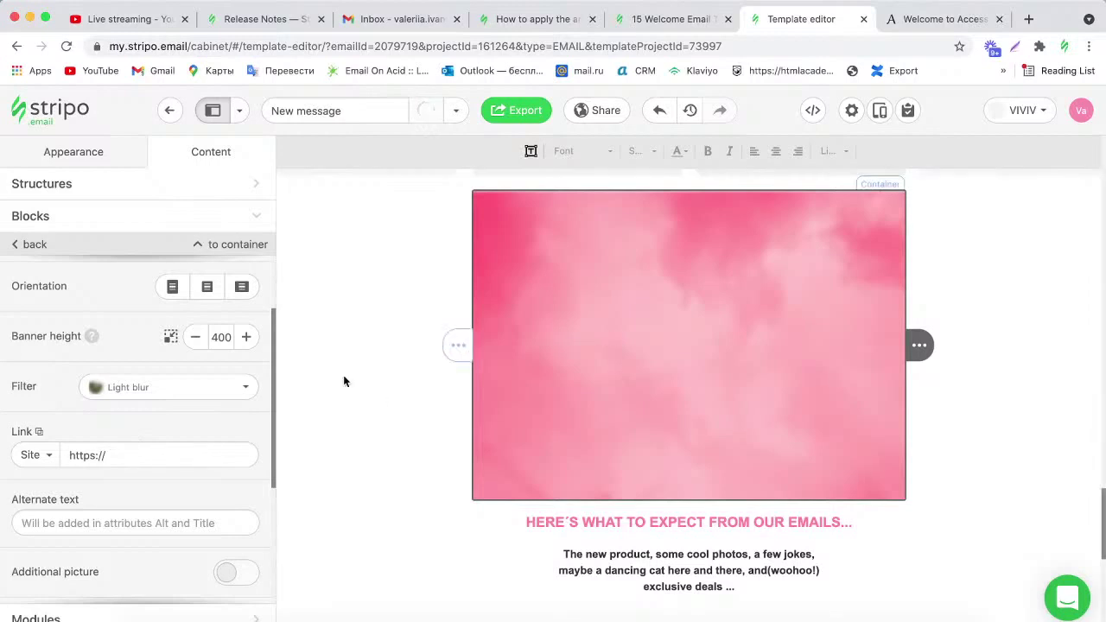
pyautogui.moveTo(275, 383); pyautogui.dragTo(281, 487)
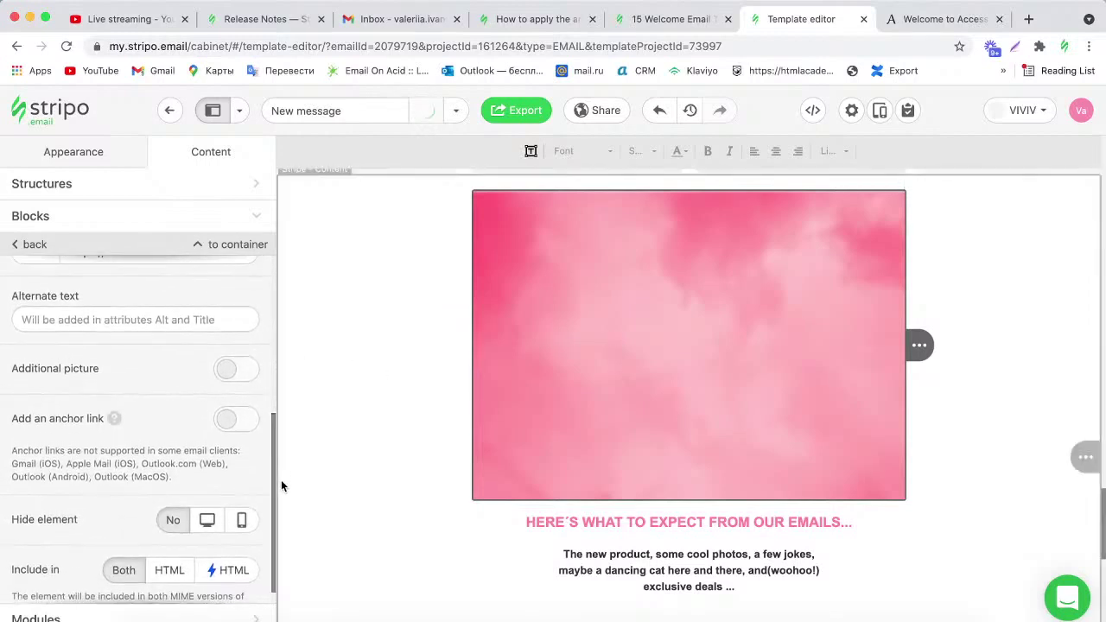
pyautogui.click(244, 373)
pyautogui.click(173, 337)
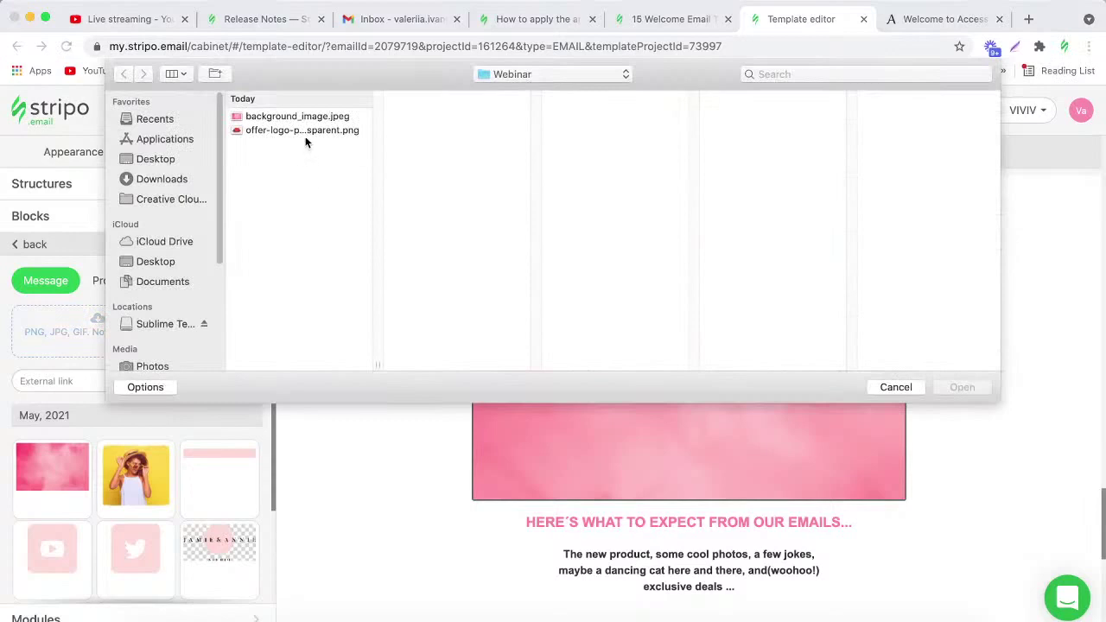
pyautogui.click(303, 130)
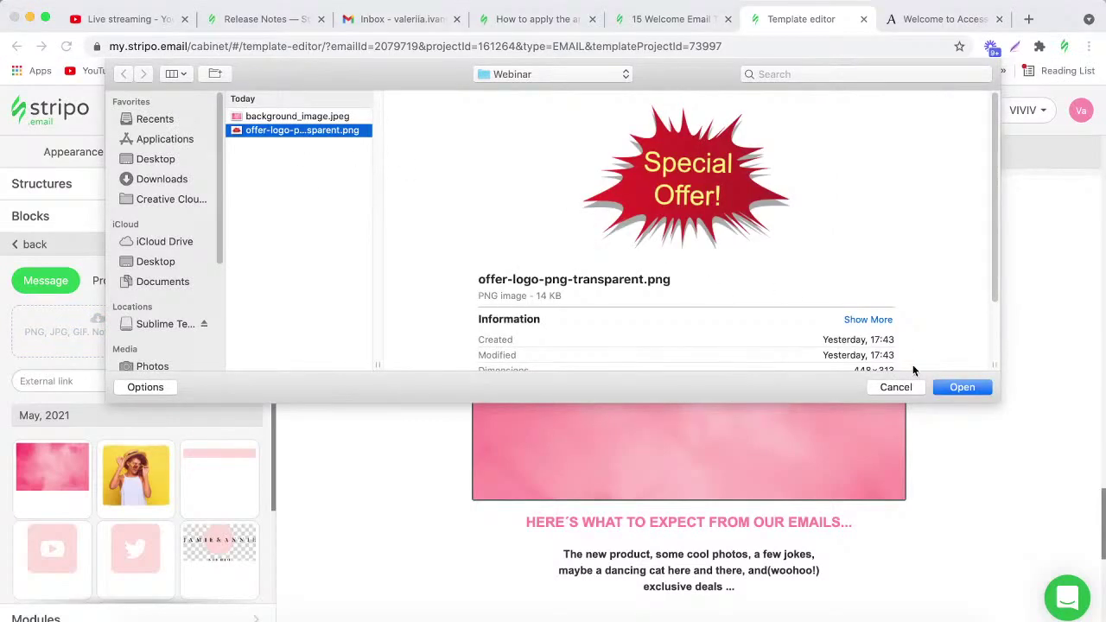
pyautogui.click(962, 387)
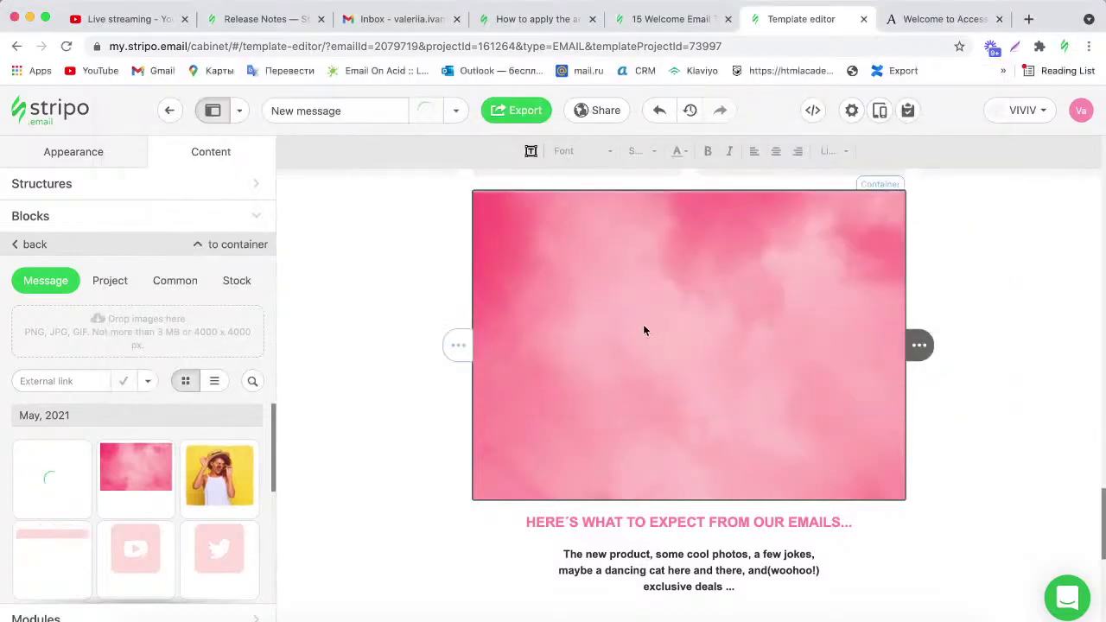
# Move the Special Offer picture inward from the pink banner's upper-left corner and enlarge it to about twice its size.
pyautogui.moveTo(561, 251); pyautogui.dragTo(558, 254)
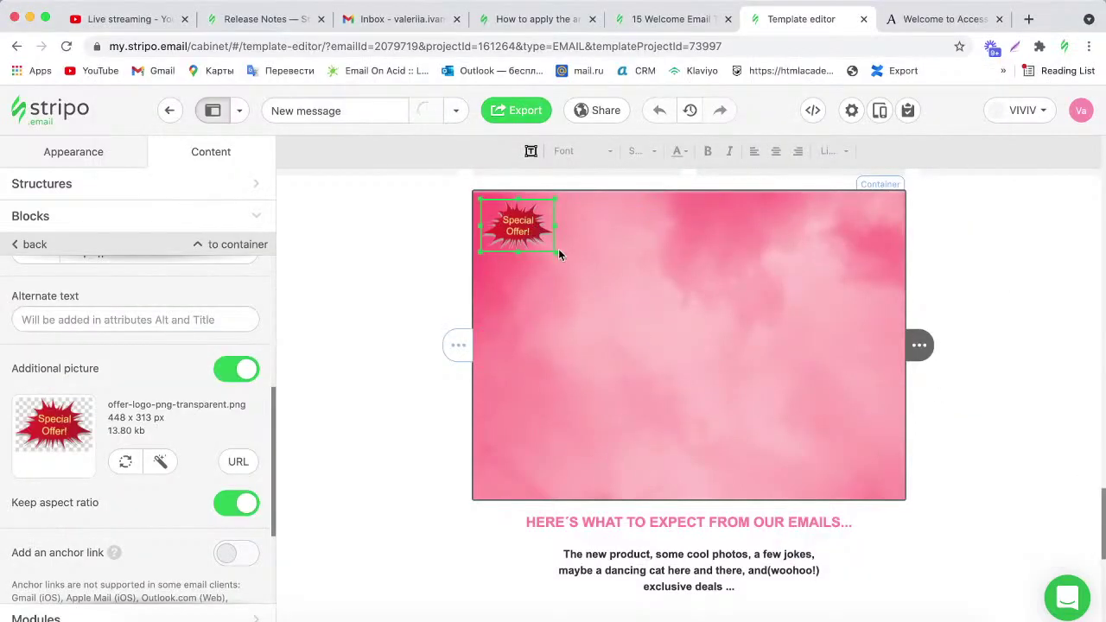
pyautogui.moveTo(518, 223); pyautogui.dragTo(610, 256)
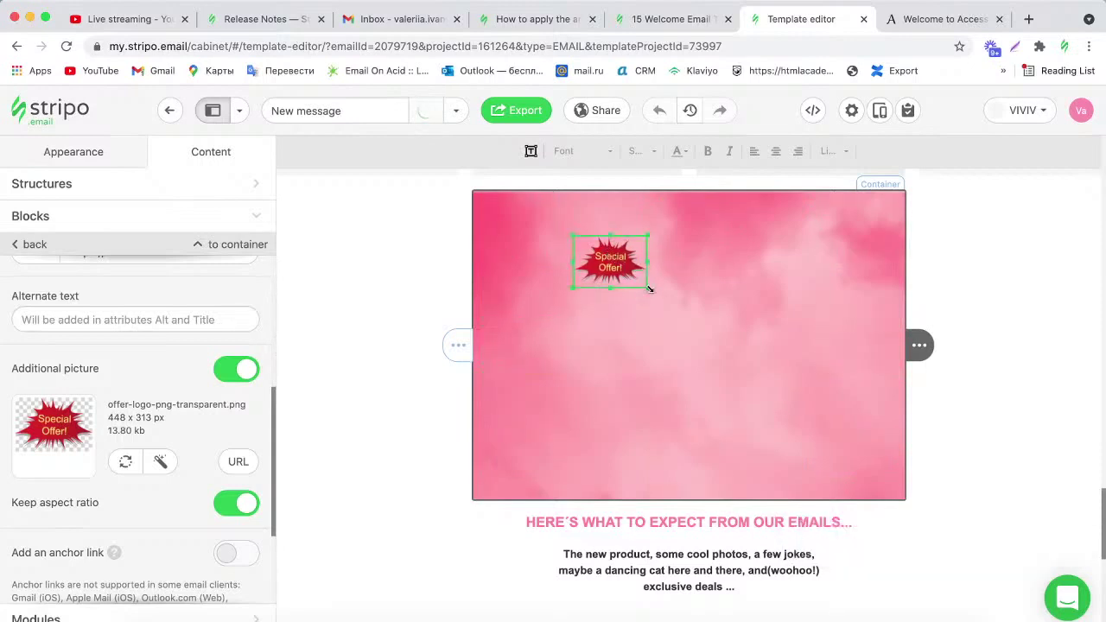
pyautogui.moveTo(693, 316); pyautogui.dragTo(725, 336)
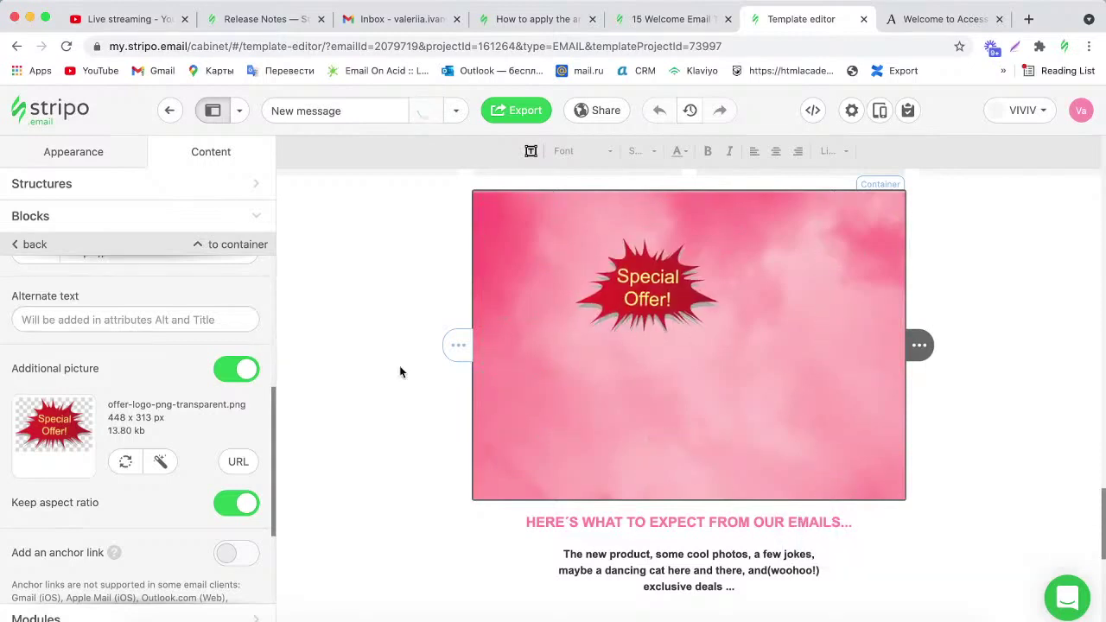
# Switch Keep aspect ratio off and back on for the additional picture, and enlarge the Special Offer picture further.
pyautogui.click(240, 508)
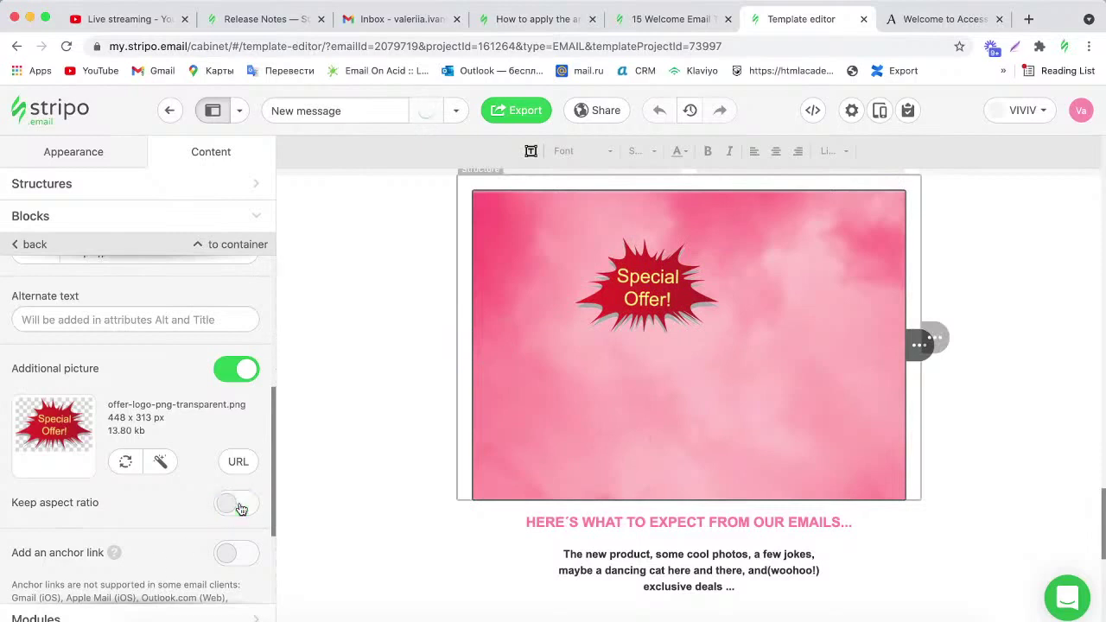
pyautogui.click(240, 508)
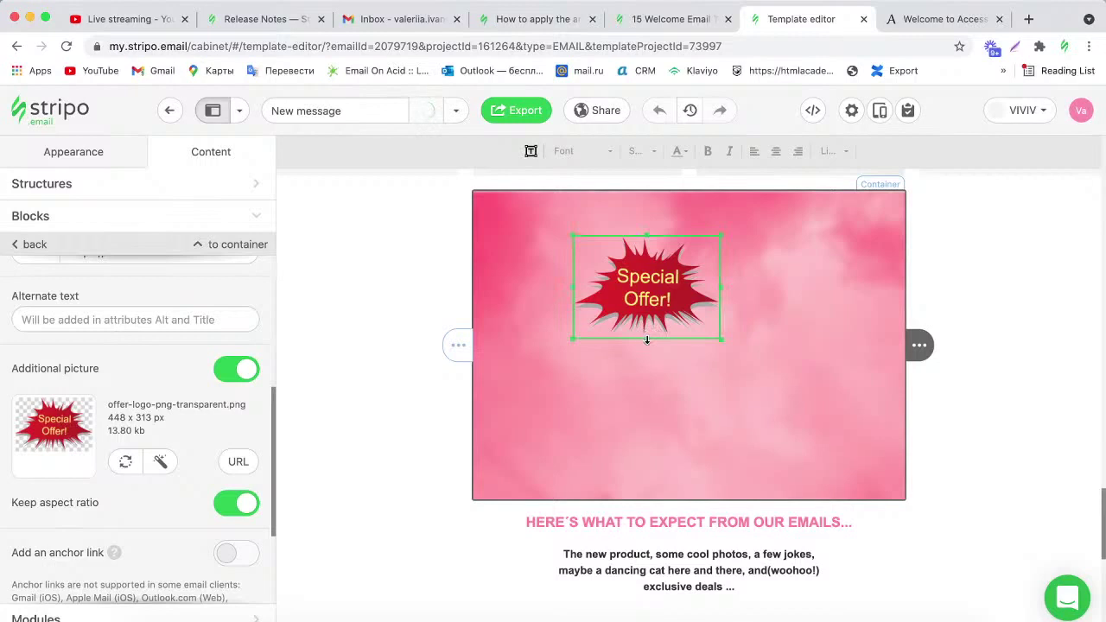
pyautogui.moveTo(646, 340); pyautogui.dragTo(649, 362)
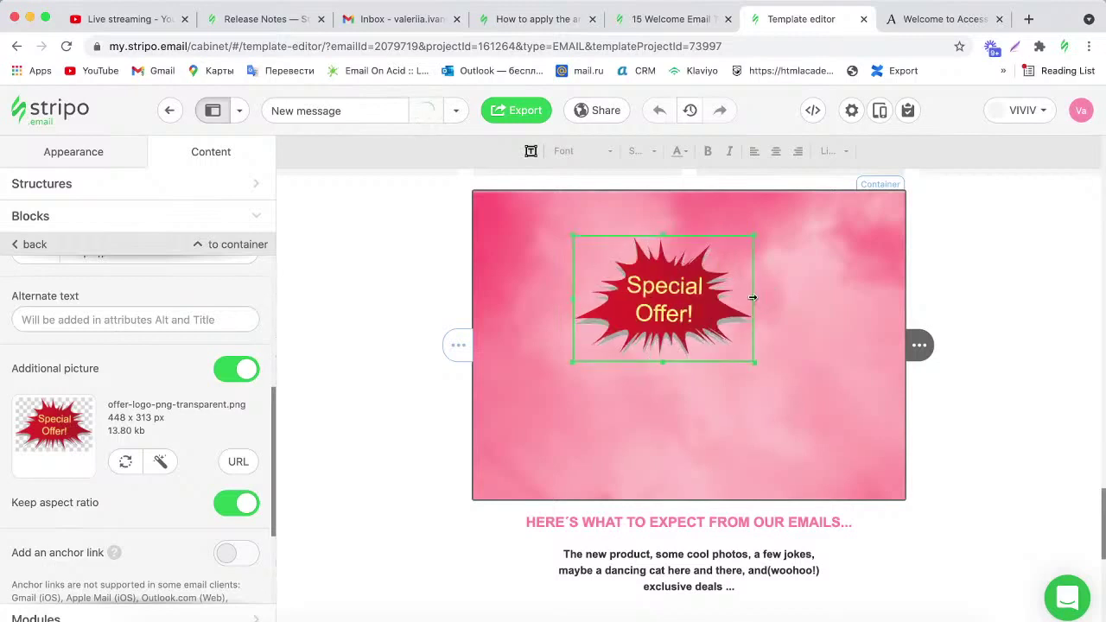
pyautogui.moveTo(754, 297); pyautogui.dragTo(773, 297)
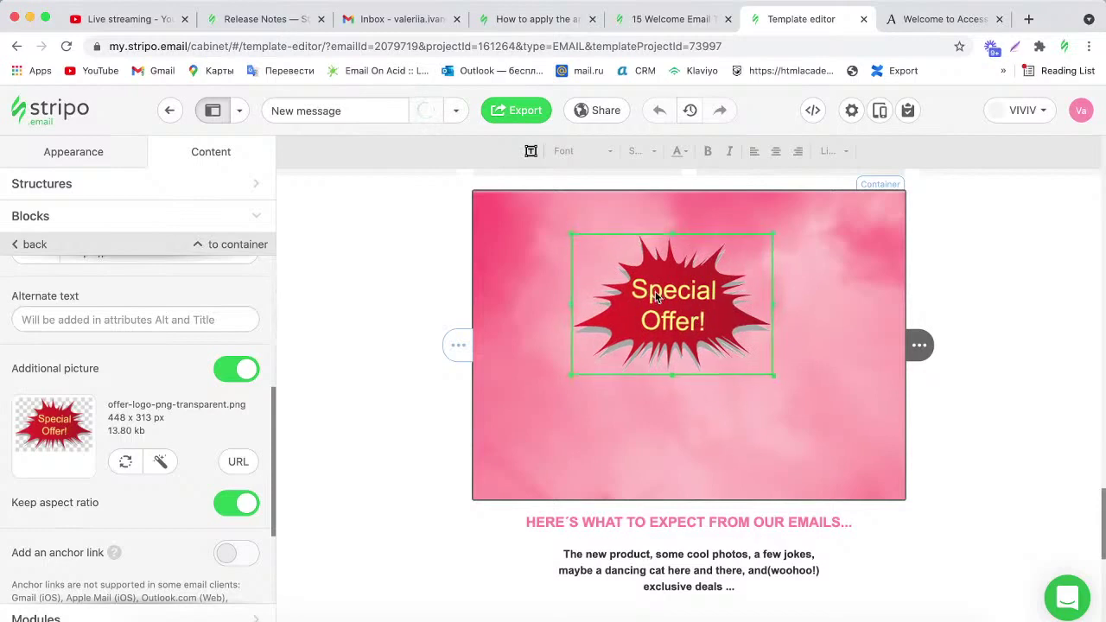
# Move the Special Offer picture to the pink banner's upper-right area and fine-tune its size there.
pyautogui.click(814, 291)
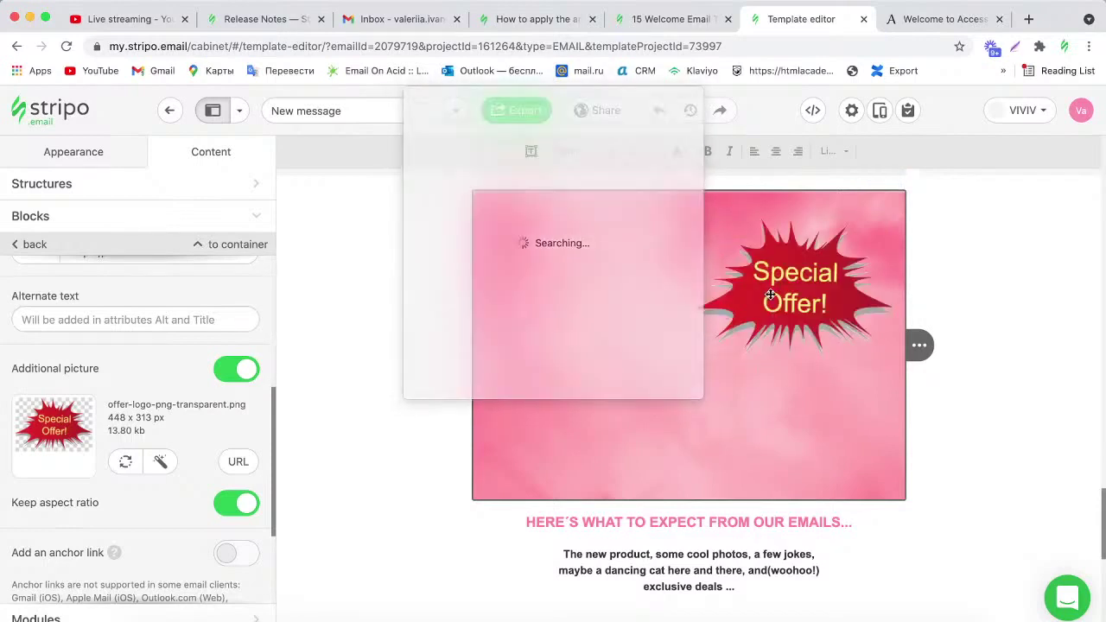
pyautogui.moveTo(703, 223); pyautogui.dragTo(696, 230)
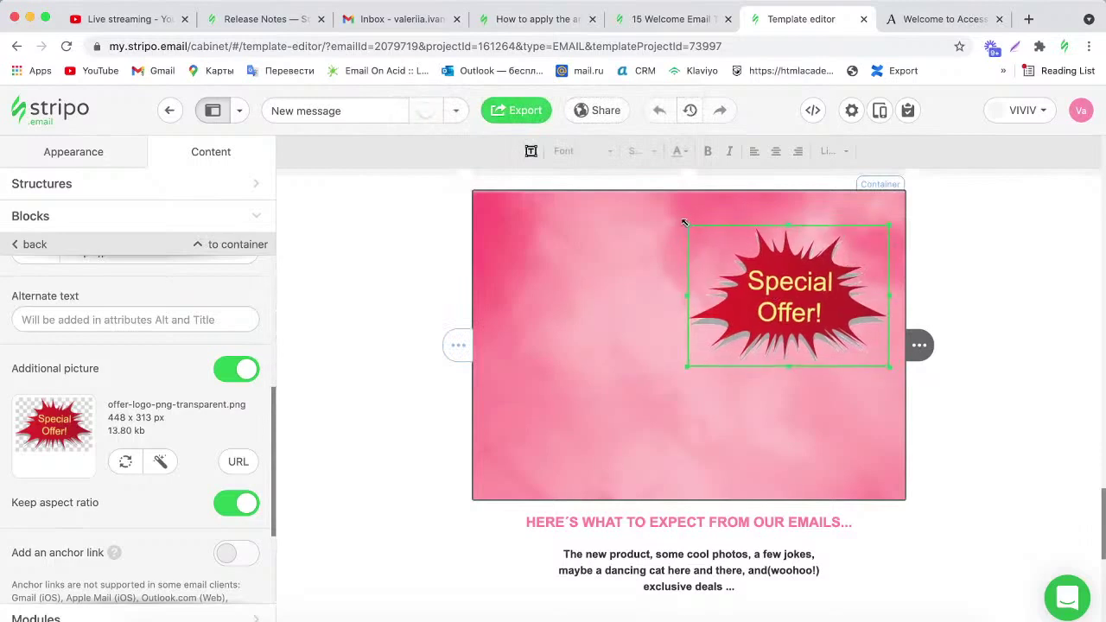
pyautogui.click(653, 213)
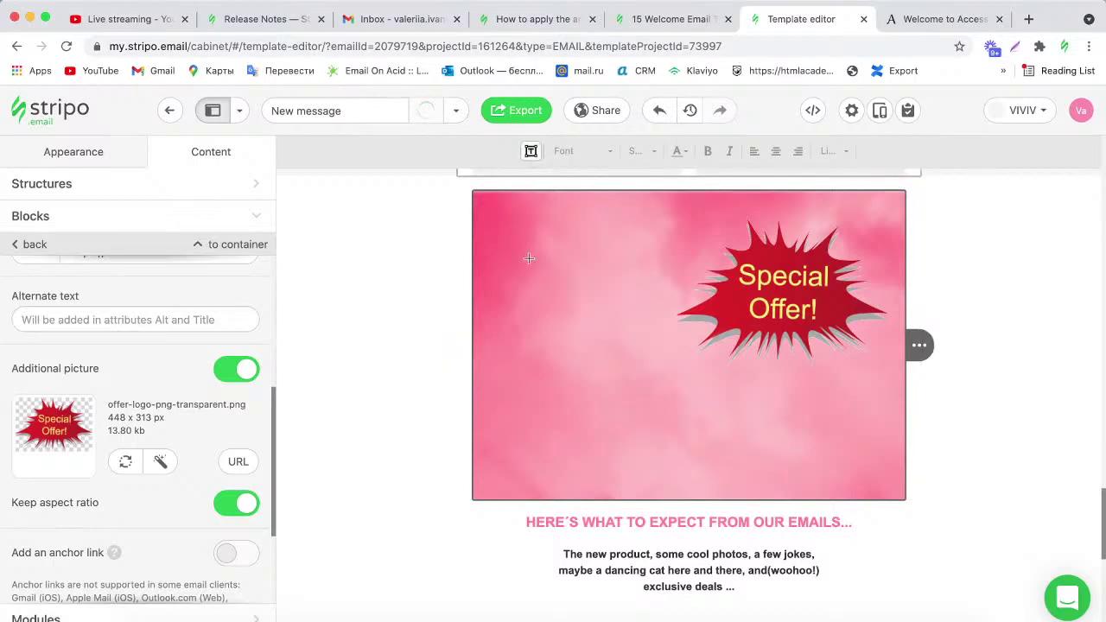
# Add a caption reading "Save 20%" in the pink banner's upper-left area, beside the Special Offer picture.
pyautogui.click(530, 151)
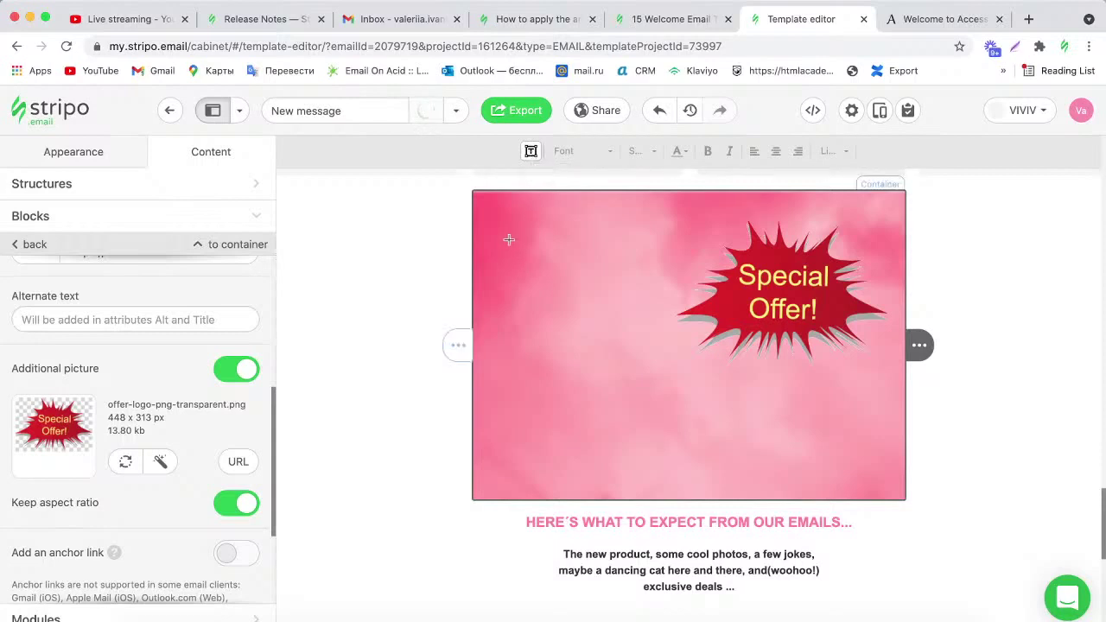
pyautogui.moveTo(509, 241); pyautogui.dragTo(670, 292)
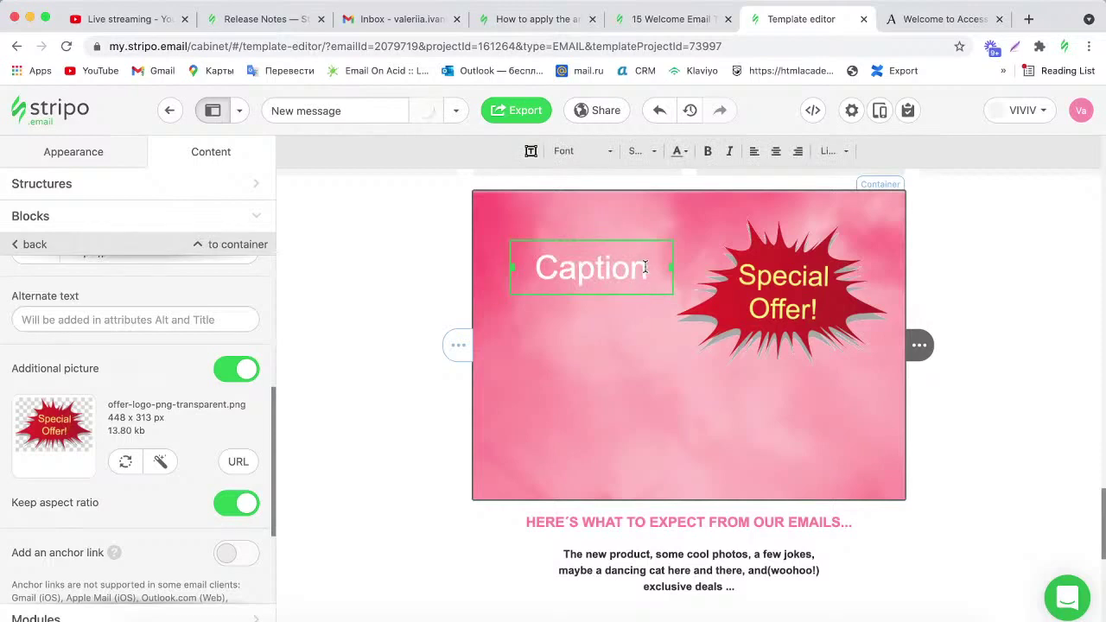
pyautogui.click(644, 267)
pyautogui.moveTo(646, 267); pyautogui.dragTo(528, 268)
pyautogui.write('Sa')
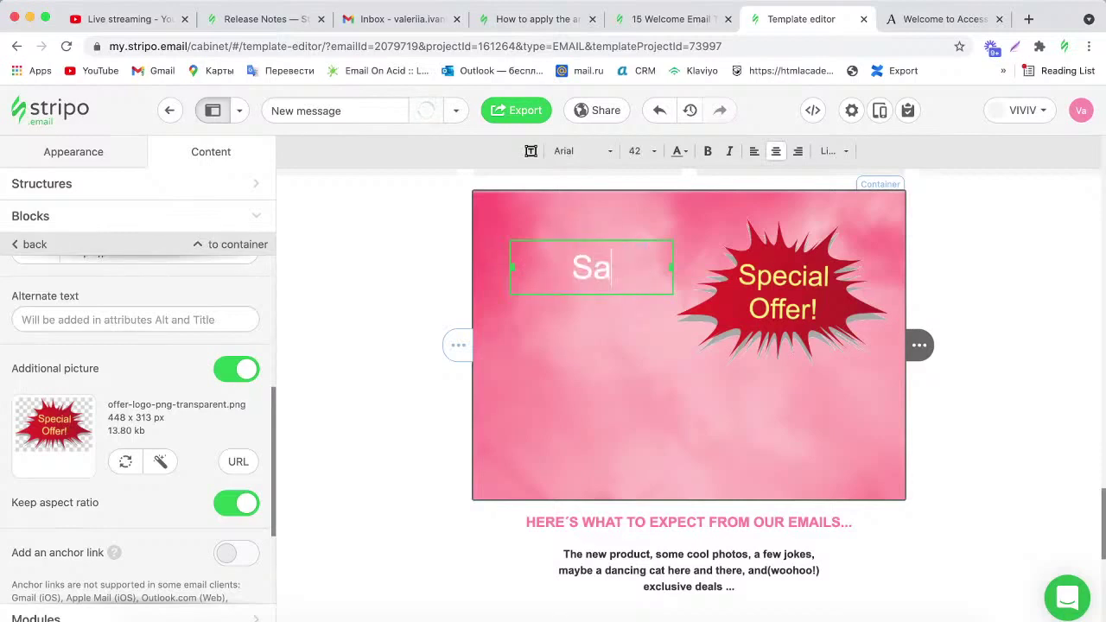
pyautogui.write('ve 20')
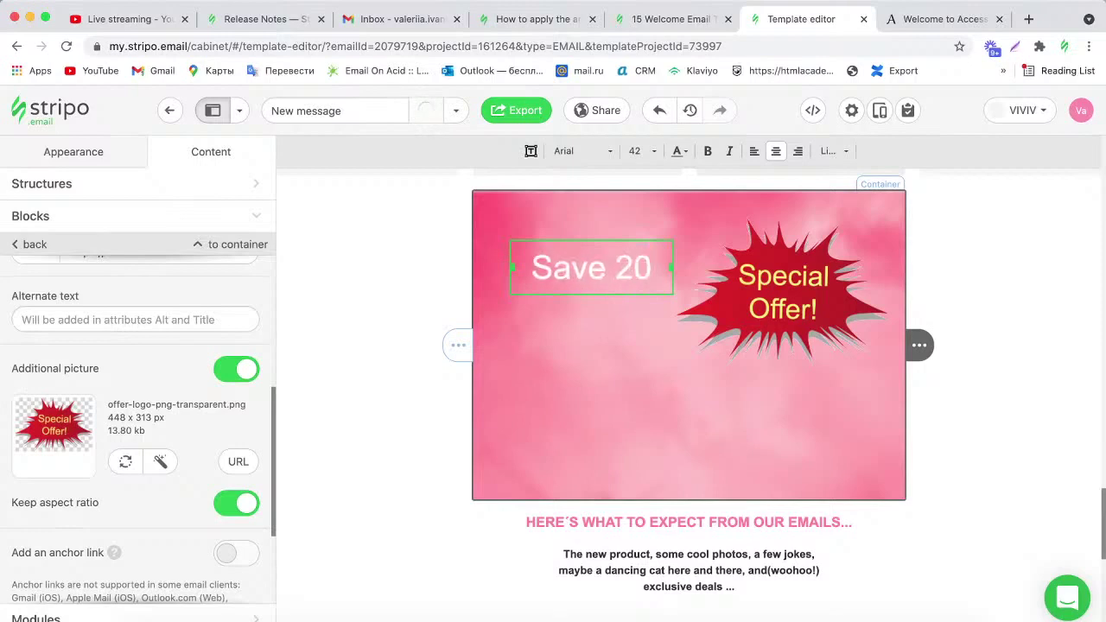
pyautogui.write('%')
pyautogui.click(538, 216)
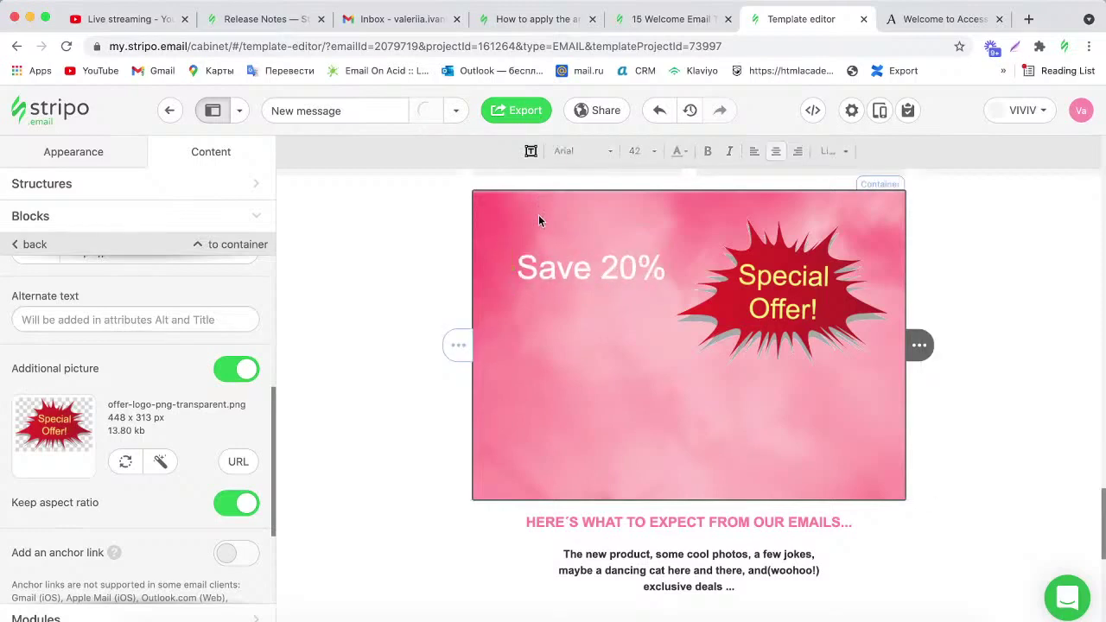
# Add a second caption reading "with S20 promo-code" across the banner's lower part and widen its box to fit one line.
pyautogui.click(529, 158)
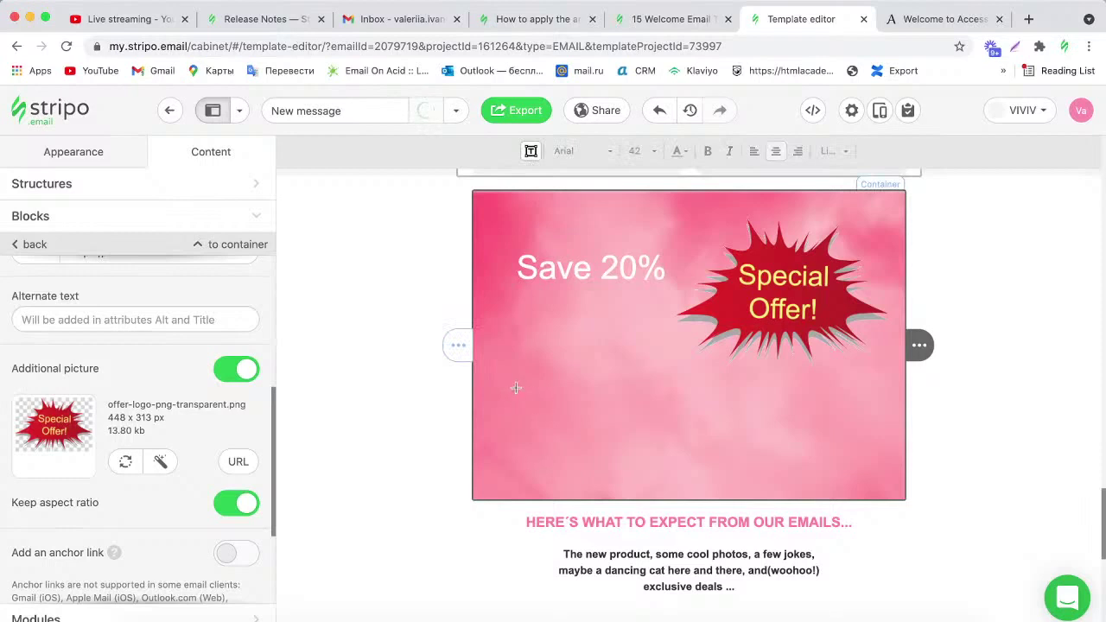
pyautogui.moveTo(516, 388); pyautogui.dragTo(810, 441)
pyautogui.click(730, 419)
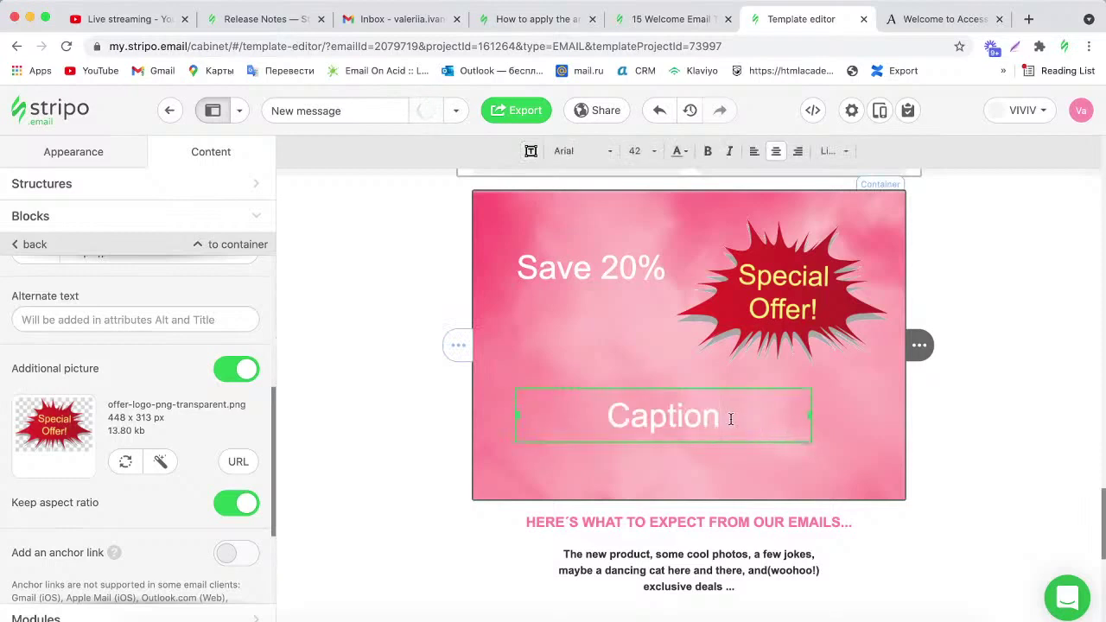
pyautogui.press('BackSpace')
pyautogui.press('BackSpace')
pyautogui.press('BackSpace')
pyautogui.press('BackSpace')
pyautogui.press('BackSpace')
pyautogui.press('BackSpace')
pyautogui.press('BackSpace')
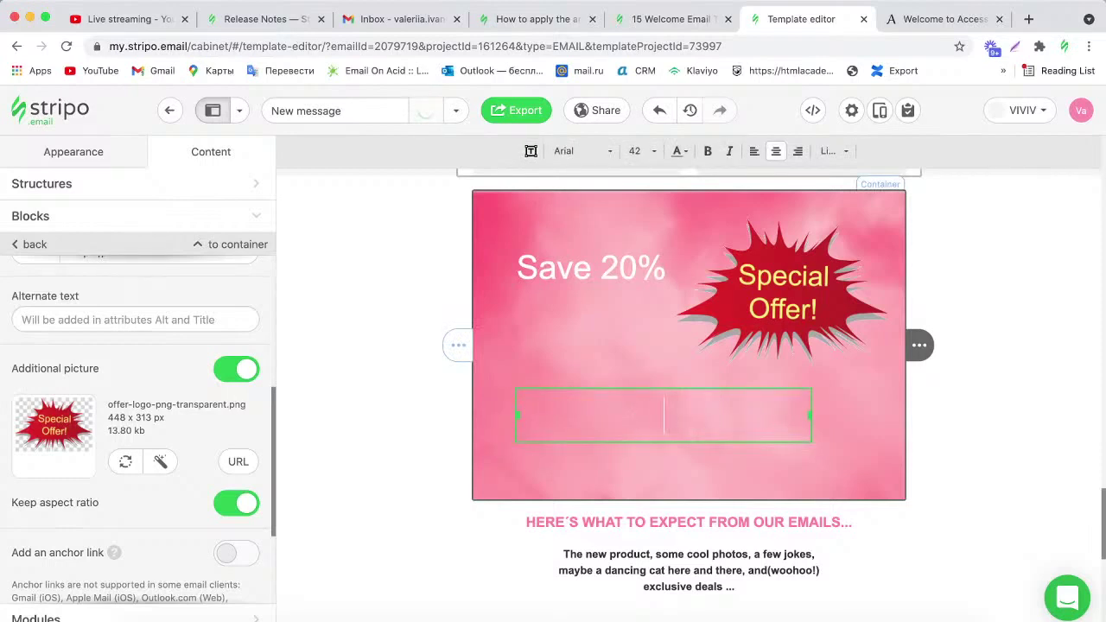
pyautogui.write('with ')
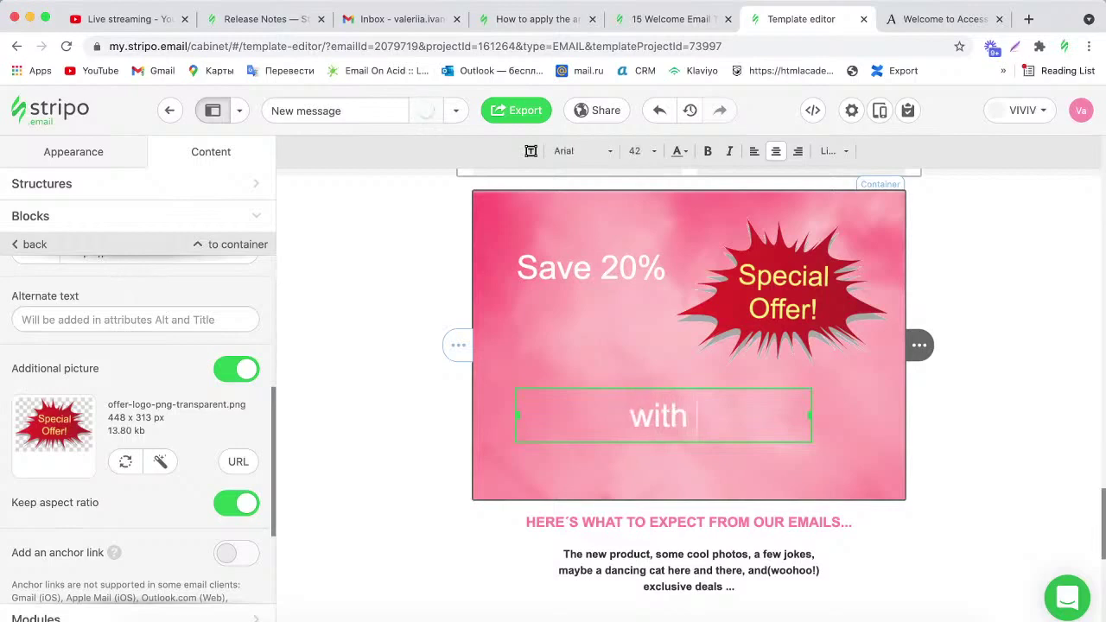
pyautogui.write('S20 ')
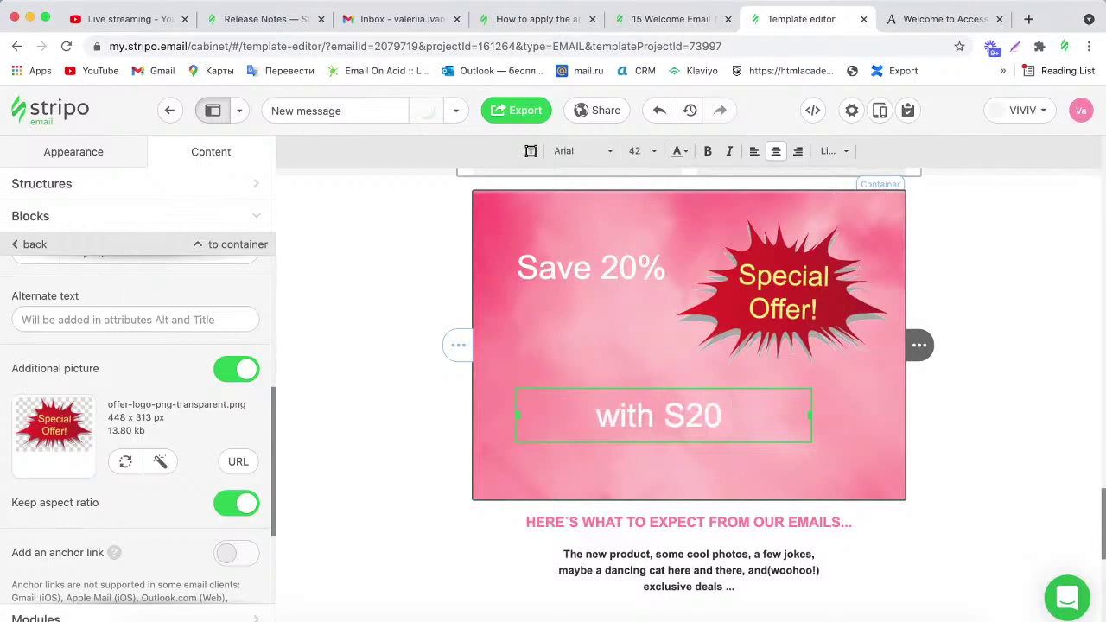
pyautogui.write('promo-')
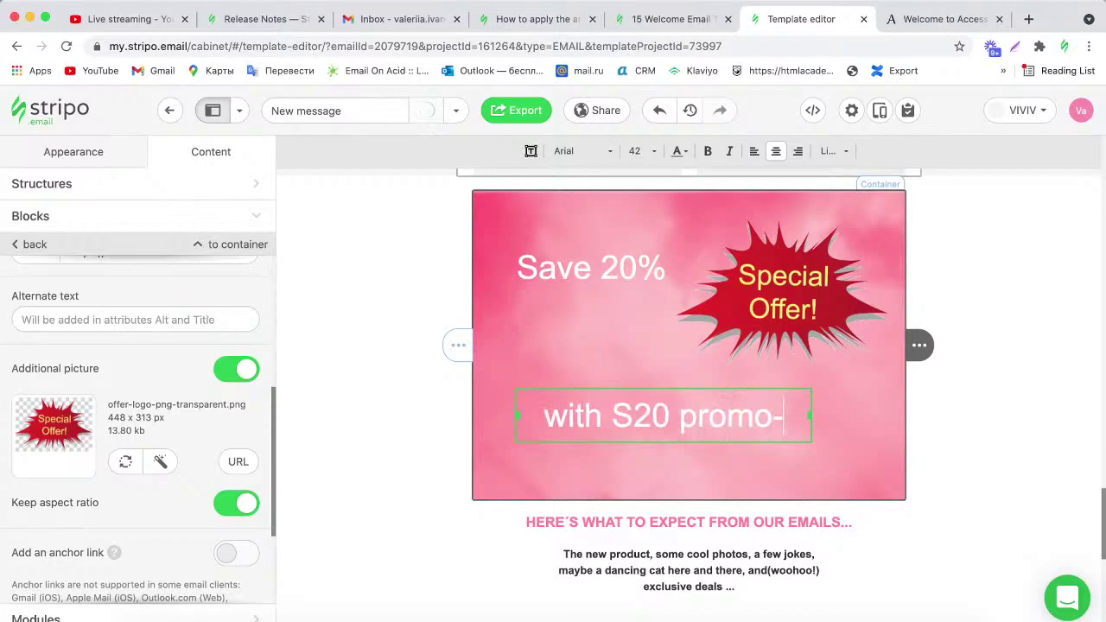
pyautogui.write('code')
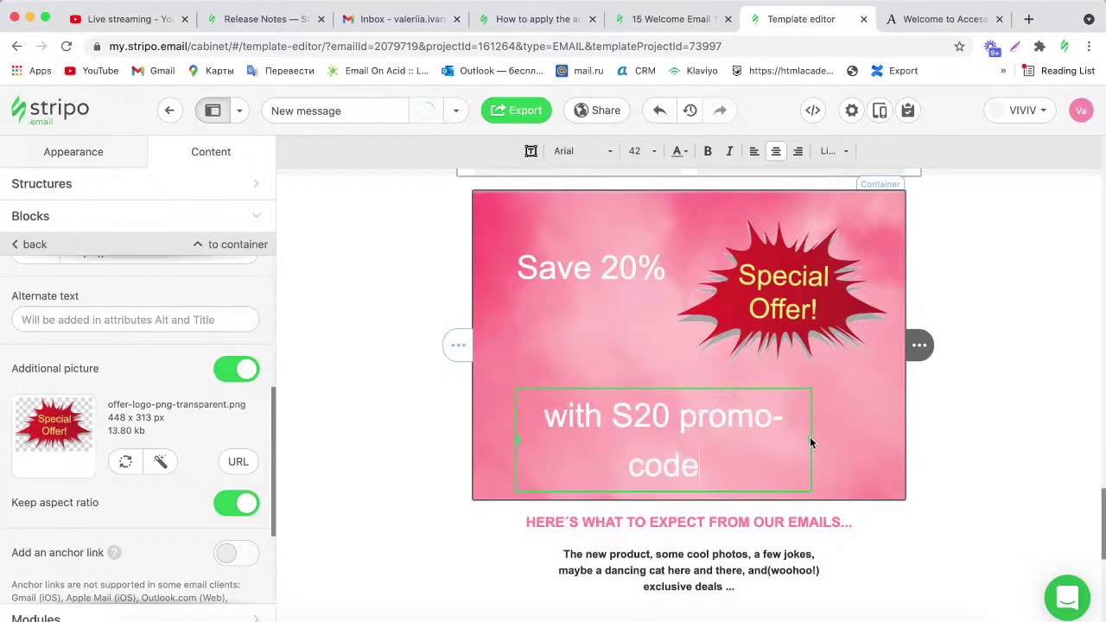
pyautogui.moveTo(810, 442); pyautogui.dragTo(858, 445)
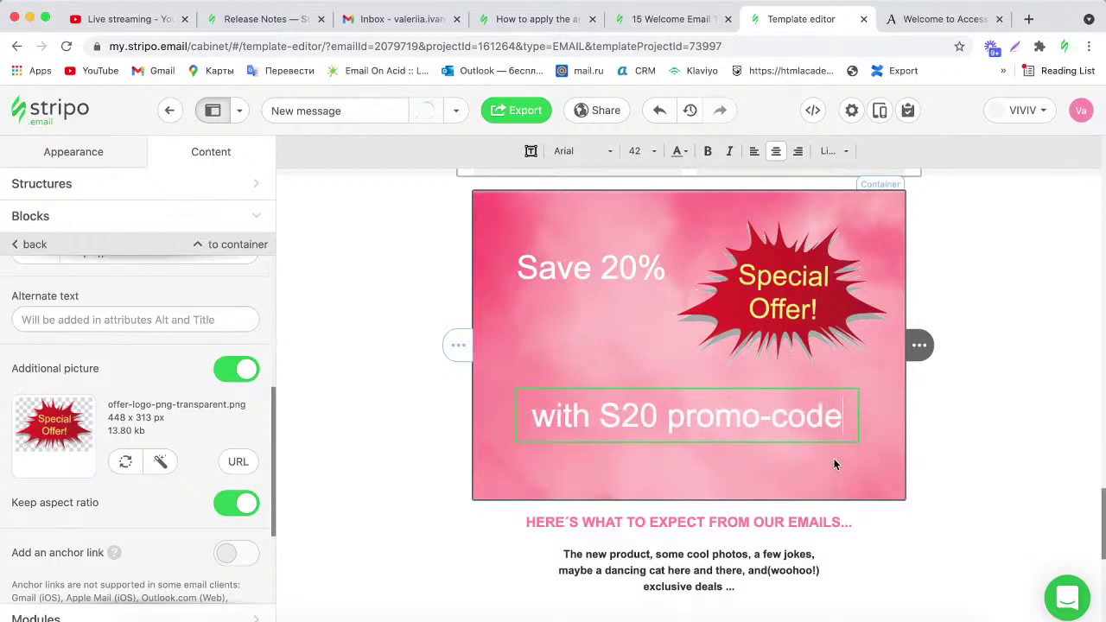
pyautogui.click(835, 458)
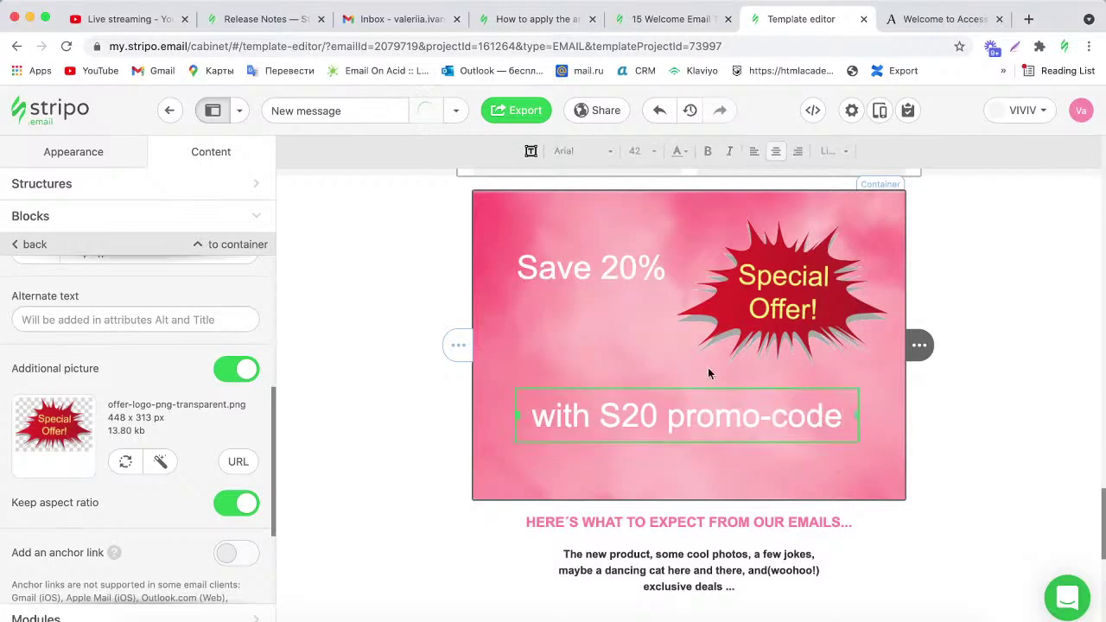
# Select the whole "Save 20%" caption text on the pink banner.
pyautogui.click(622, 270)
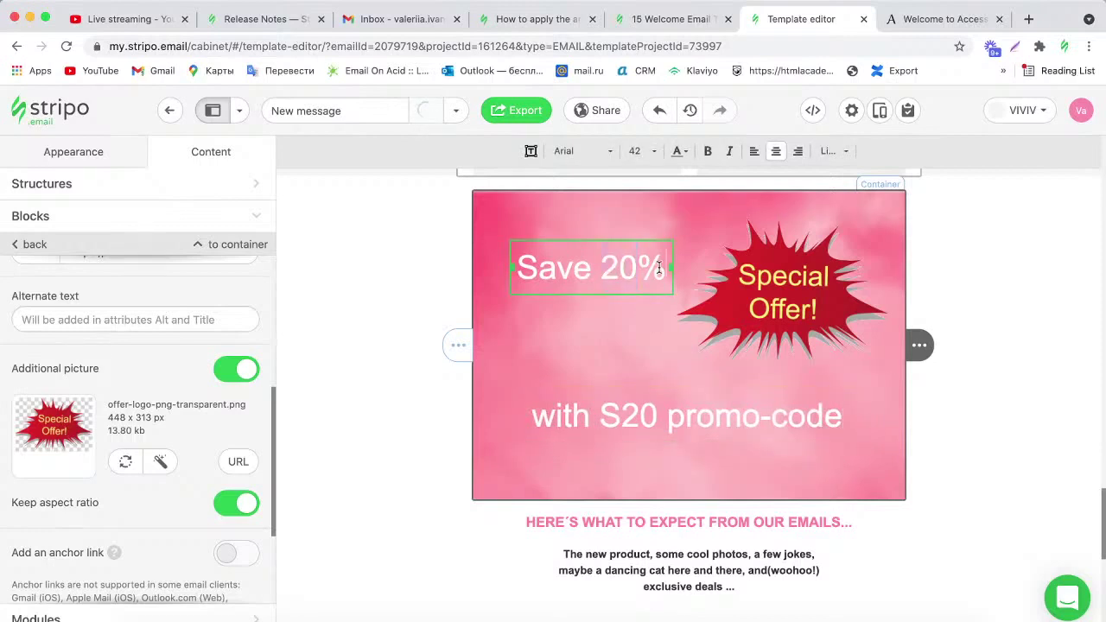
pyautogui.moveTo(663, 267); pyautogui.dragTo(534, 267)
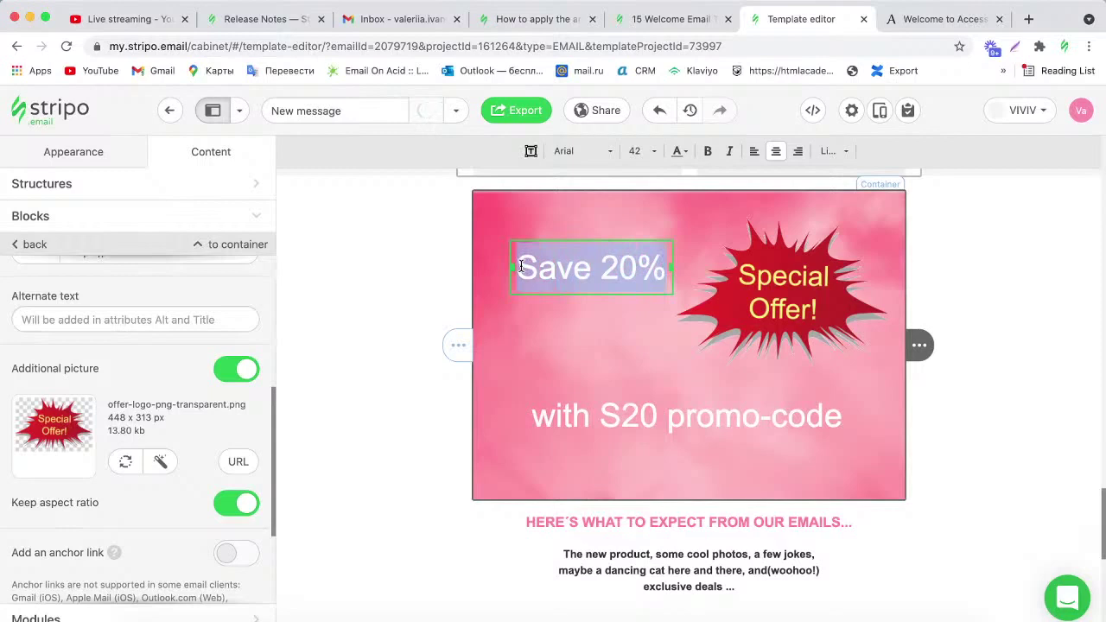
# Set the banner's "Save 20%" text to font size 50 and widen its text box so it fits on one line.
pyautogui.click(652, 159)
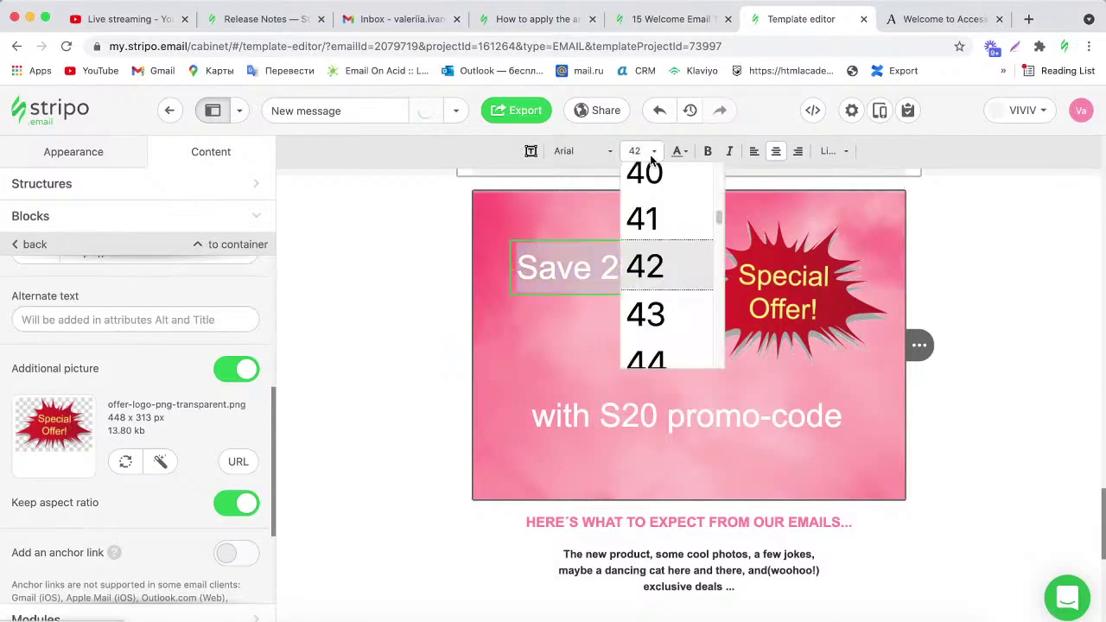
pyautogui.scroll(-5, 717, 216)
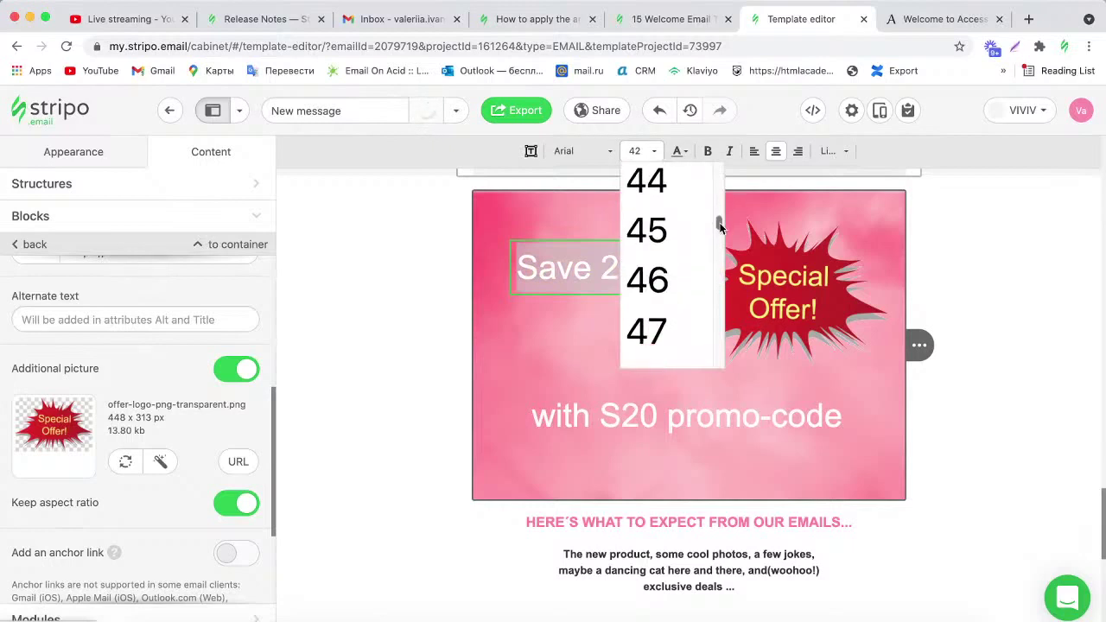
pyautogui.click(676, 313)
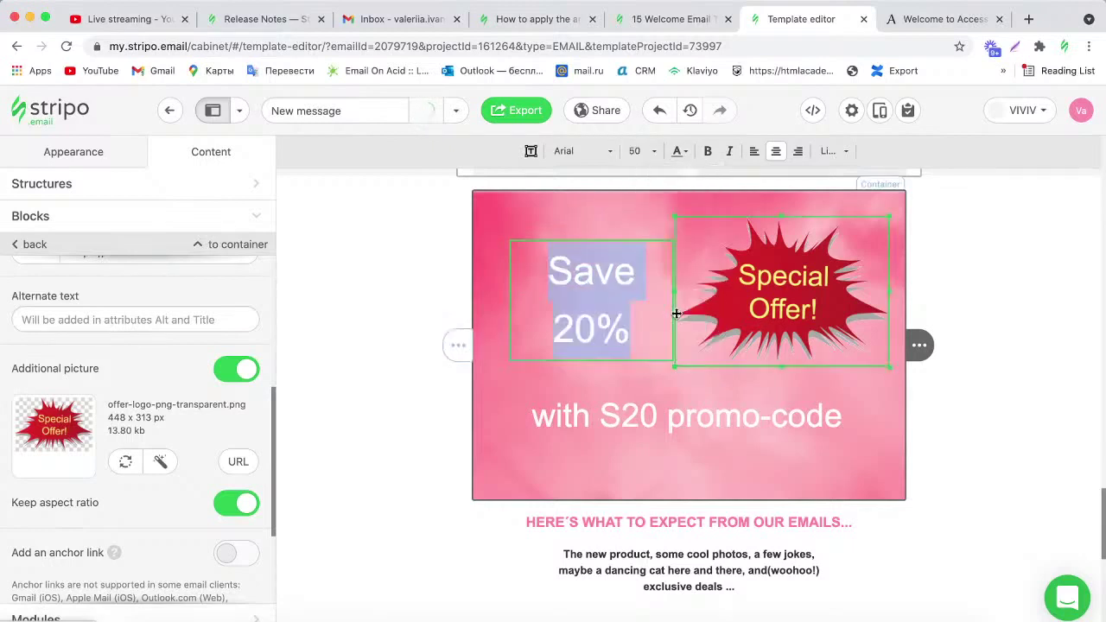
pyautogui.click(513, 300)
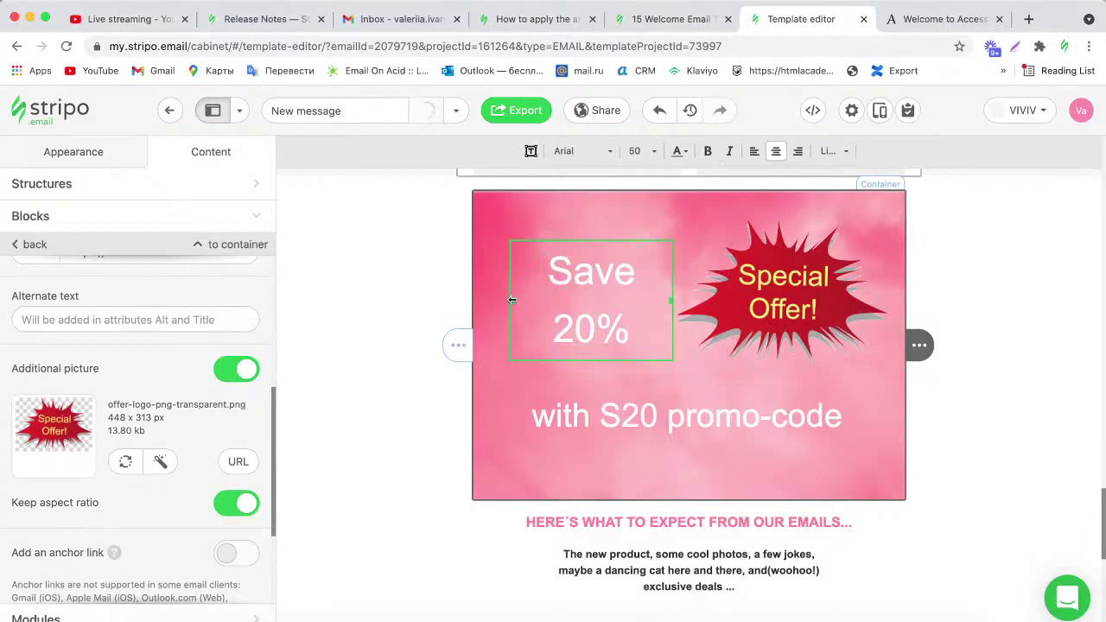
pyautogui.moveTo(512, 300); pyautogui.dragTo(486, 297)
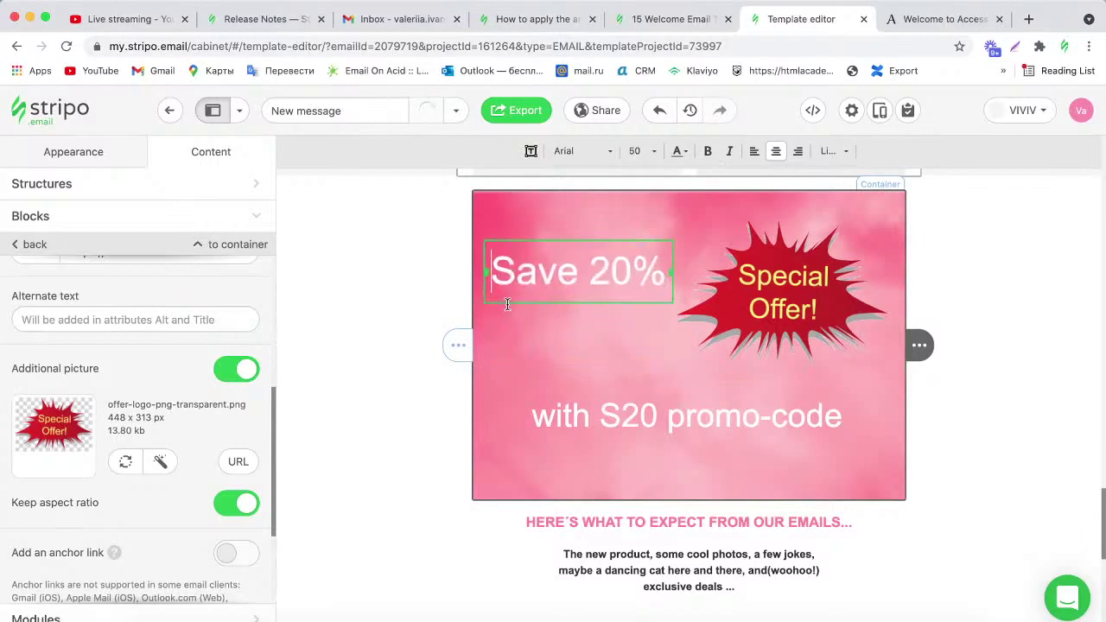
# Change the color of the banner's "Save 20%" text to dark purple.
pyautogui.moveTo(667, 272); pyautogui.dragTo(498, 269)
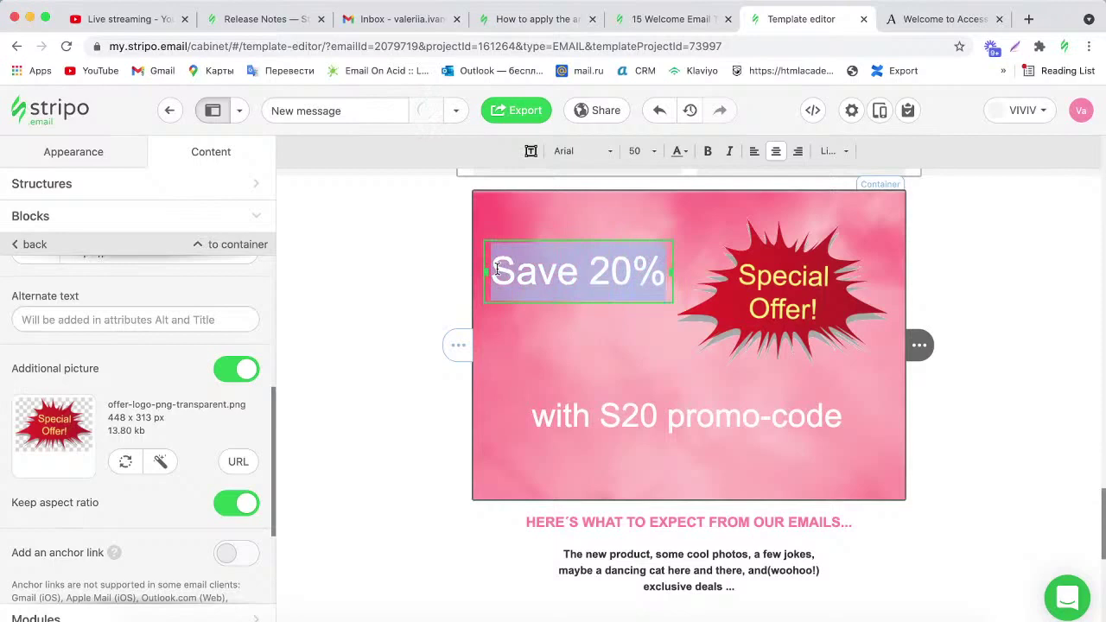
pyautogui.click(684, 153)
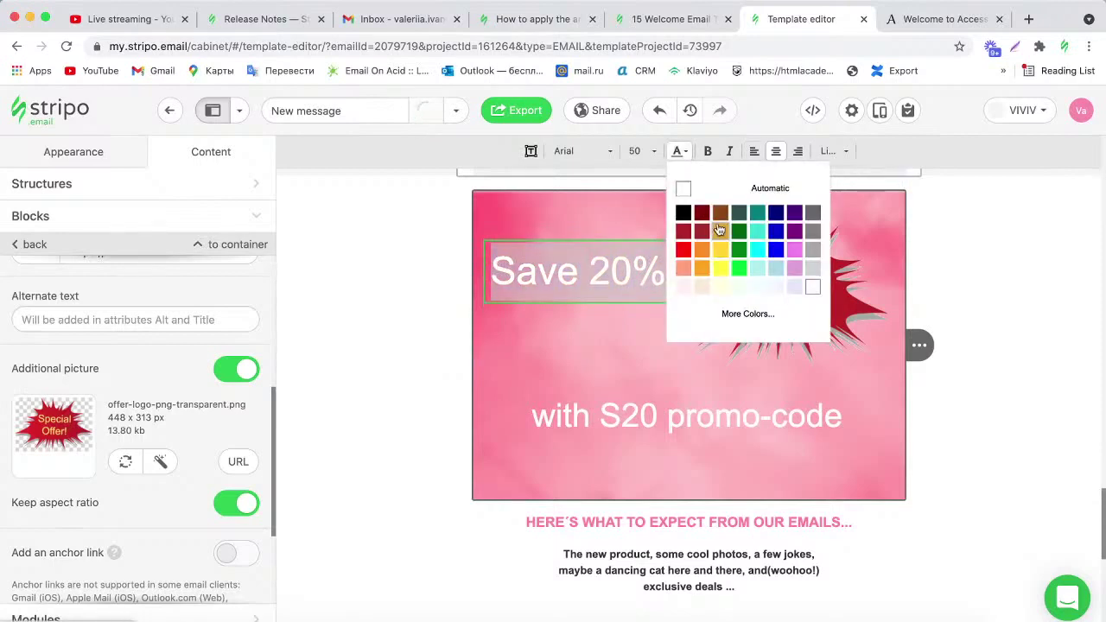
pyautogui.click(797, 221)
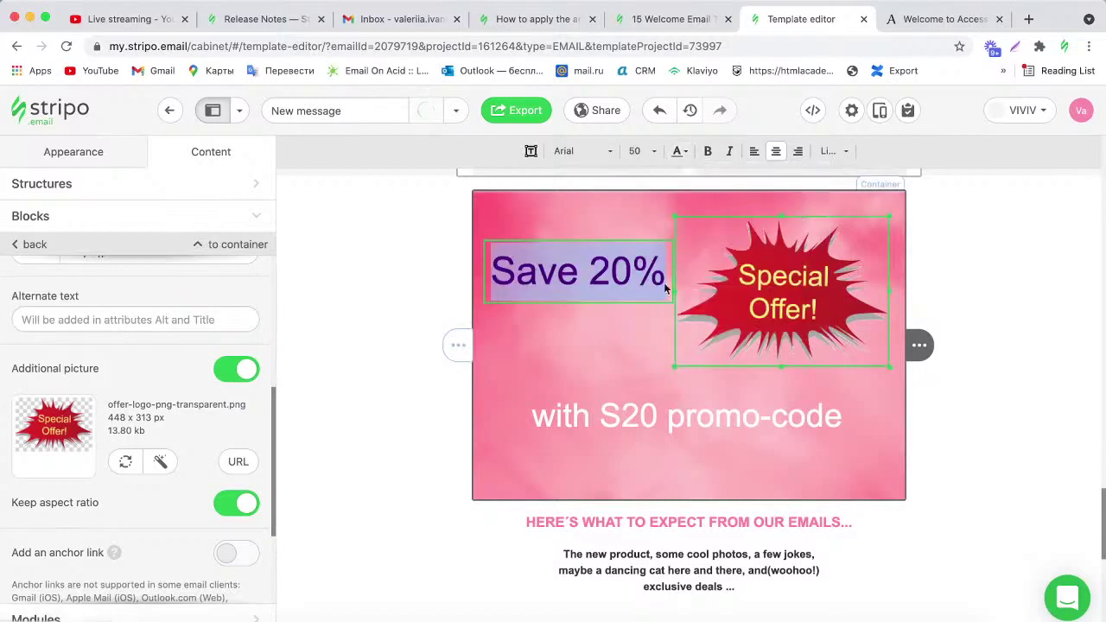
# Change the banner's "with S20 promo-code" text to the same dark purple as the "Save 20%" text.
pyautogui.click(620, 408)
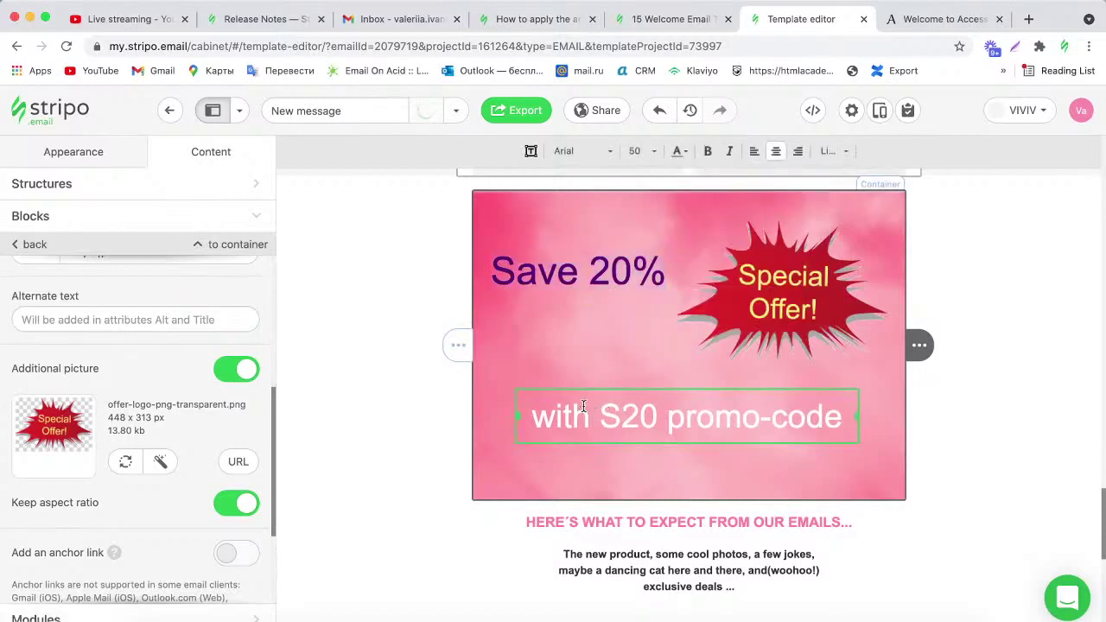
pyautogui.moveTo(532, 414); pyautogui.dragTo(827, 416)
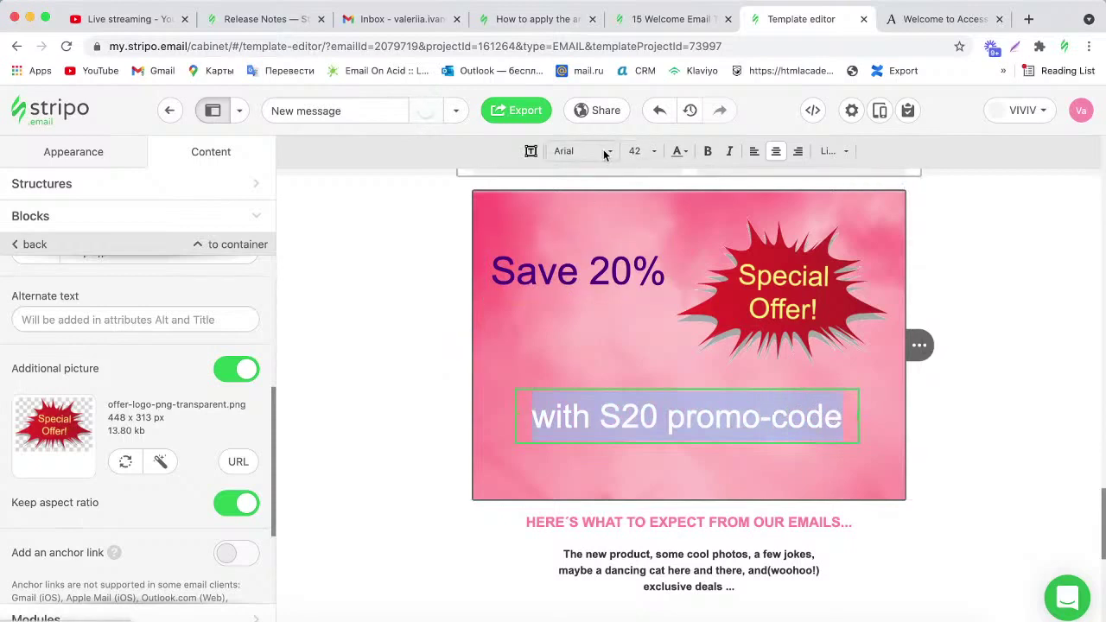
pyautogui.click(649, 153)
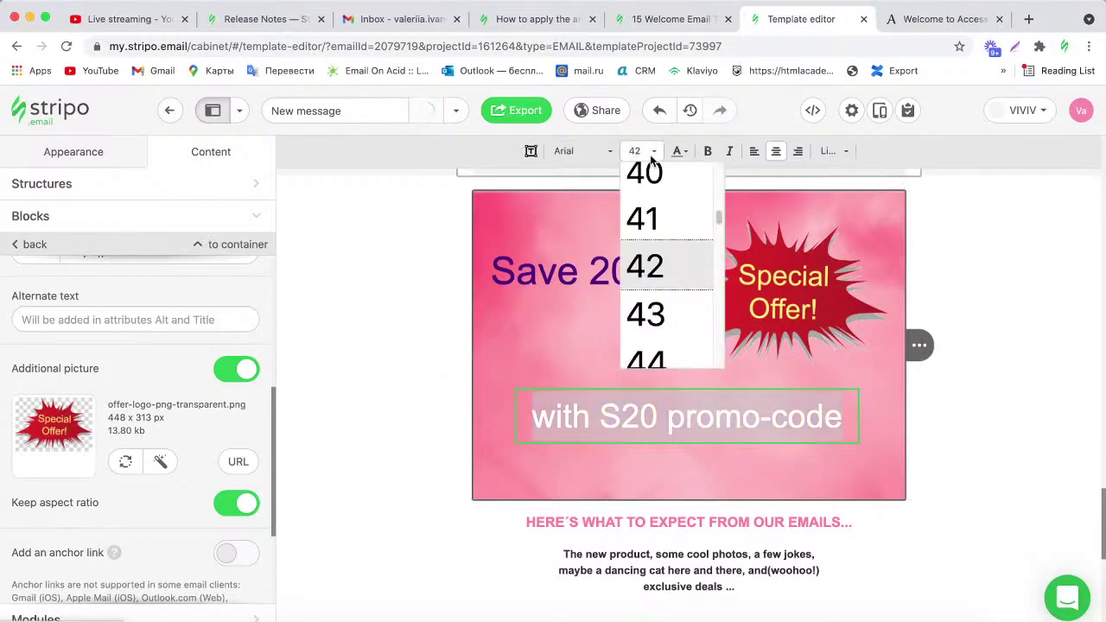
pyautogui.click(625, 446)
pyautogui.click(659, 415)
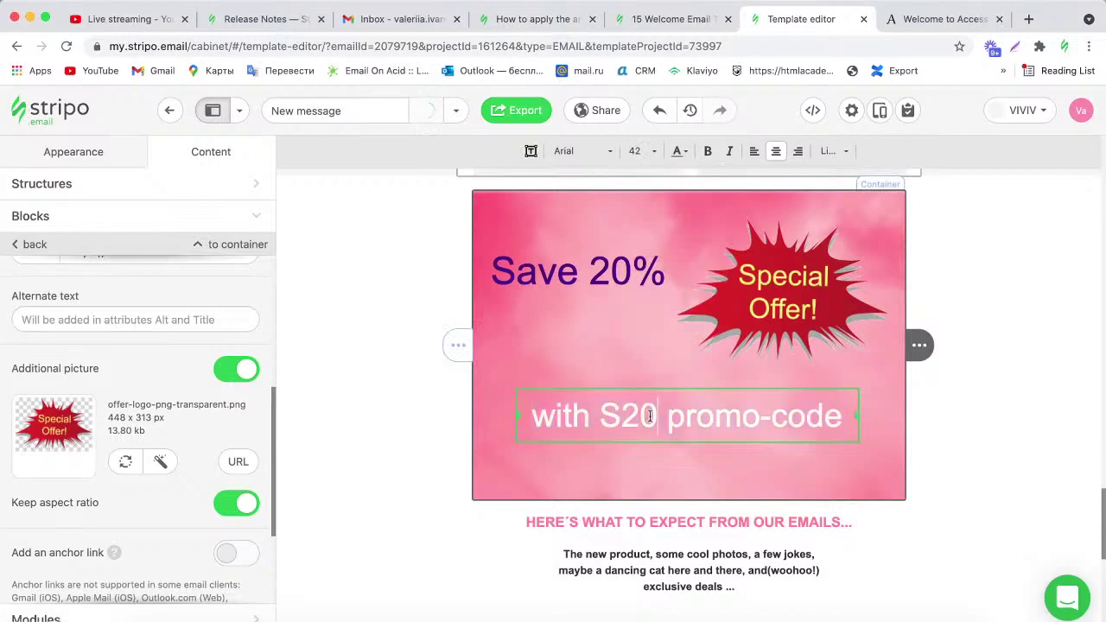
pyautogui.moveTo(842, 416); pyautogui.dragTo(530, 417)
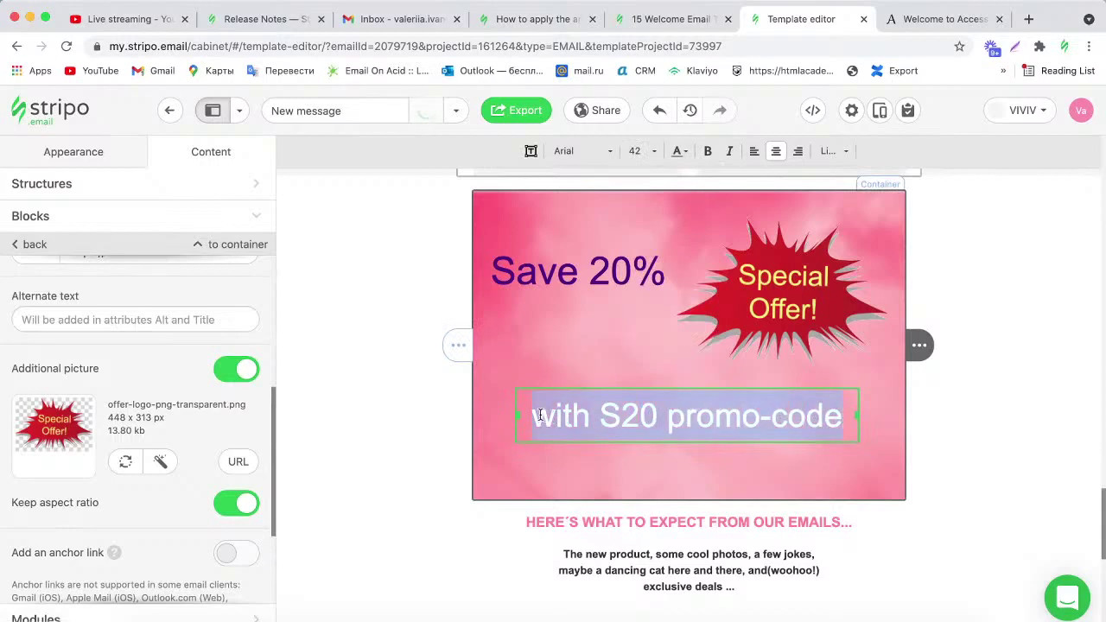
pyautogui.click(685, 152)
pyautogui.click(794, 213)
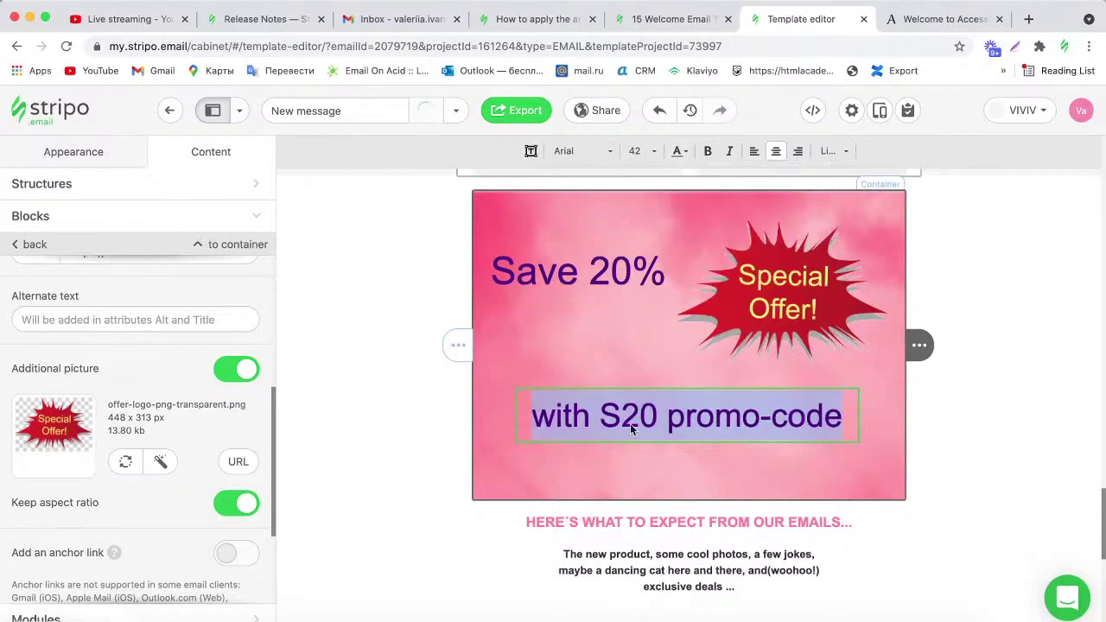
# Enlarge only "S20" in the promo-code line to size 63 and widen the text box to keep the line unbroken.
pyautogui.click(648, 414)
pyautogui.moveTo(652, 411); pyautogui.dragTo(612, 411)
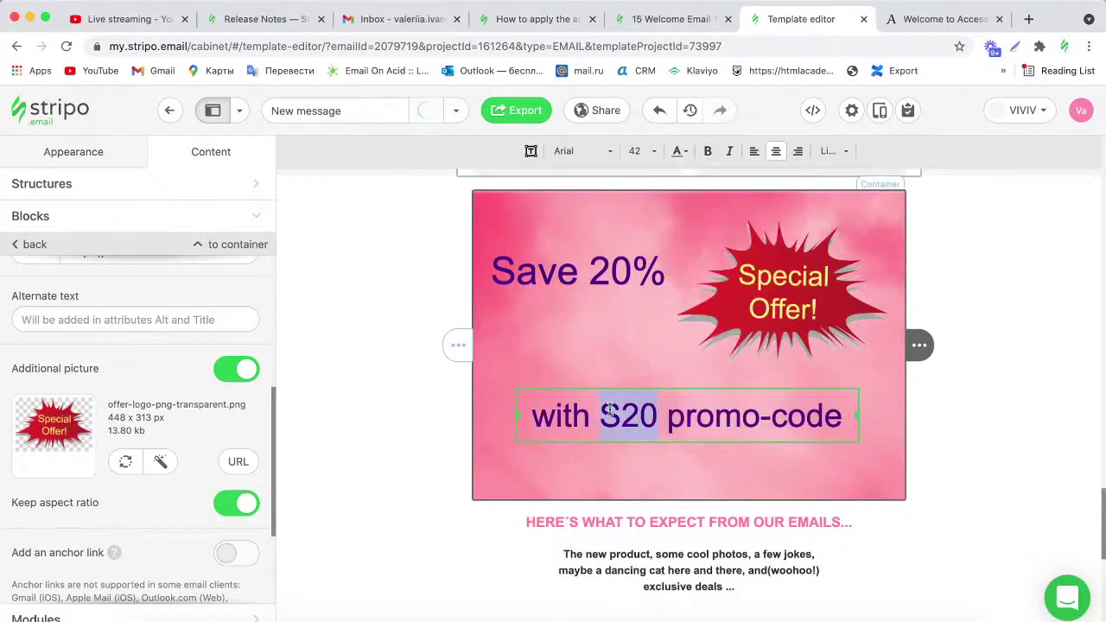
pyautogui.click(654, 152)
pyautogui.moveTo(718, 217); pyautogui.dragTo(718, 250)
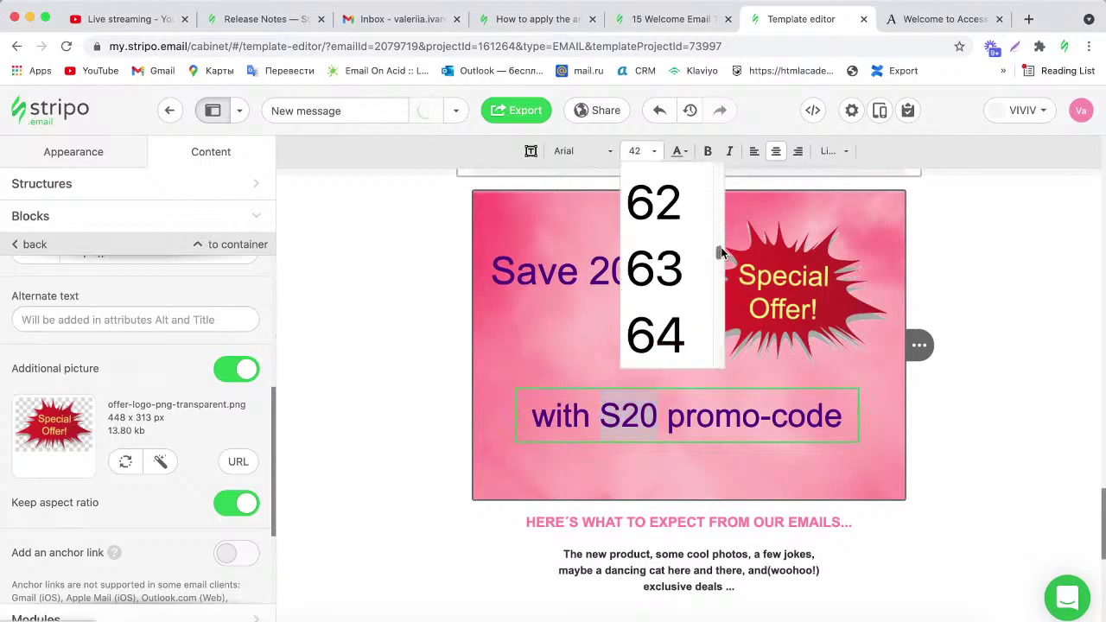
pyautogui.click(669, 273)
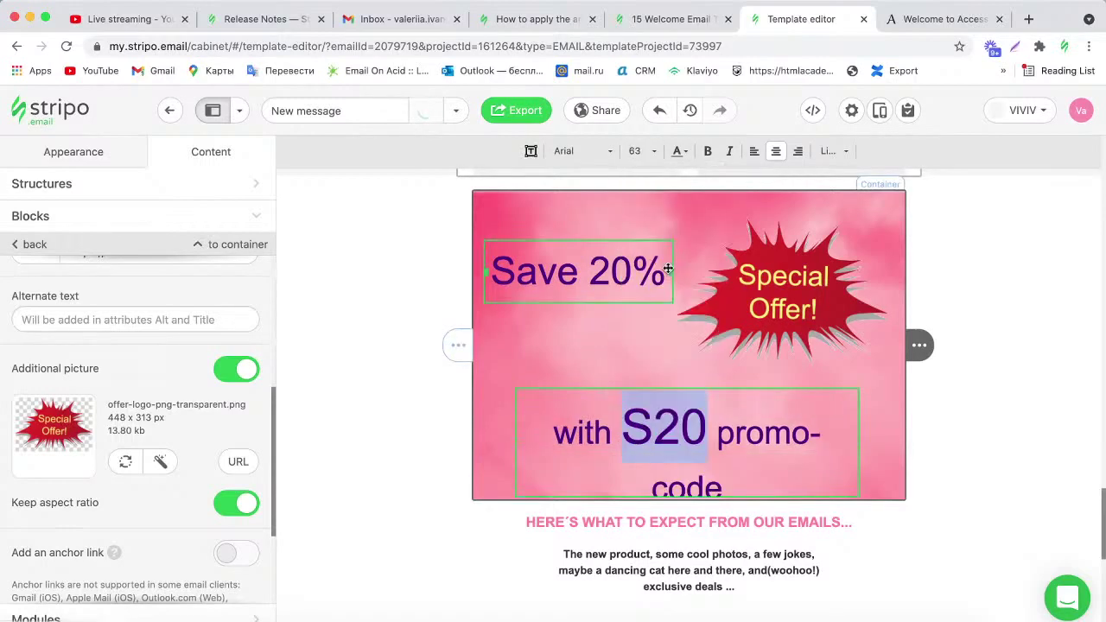
pyautogui.moveTo(516, 444); pyautogui.dragTo(486, 444)
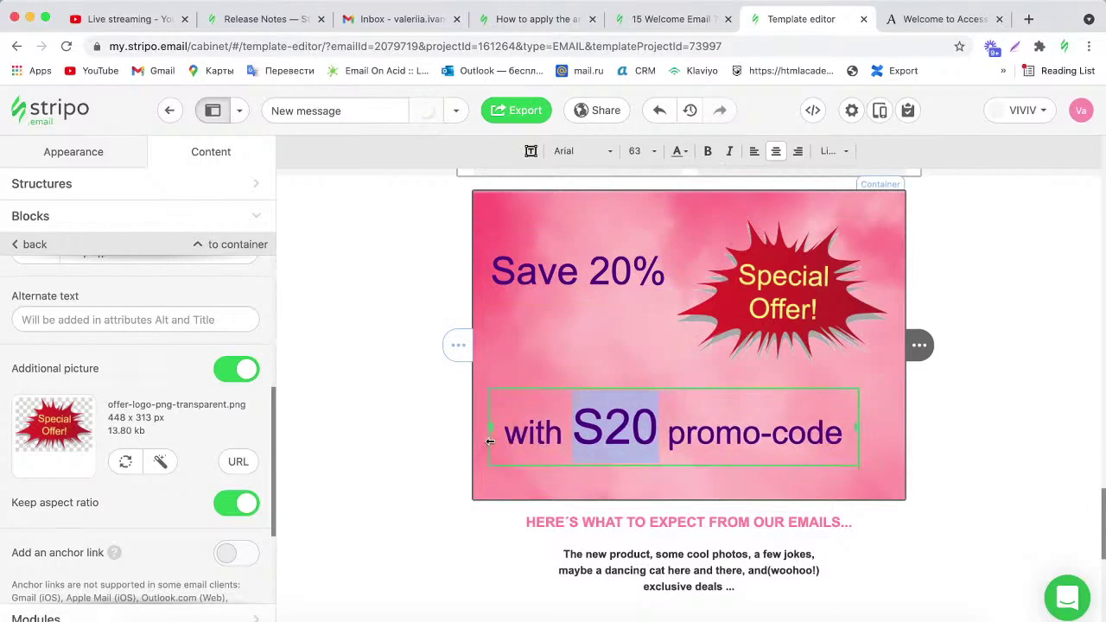
# Make "S20" in the promo-code line bold and italic and finish editing the banner.
pyautogui.click(707, 154)
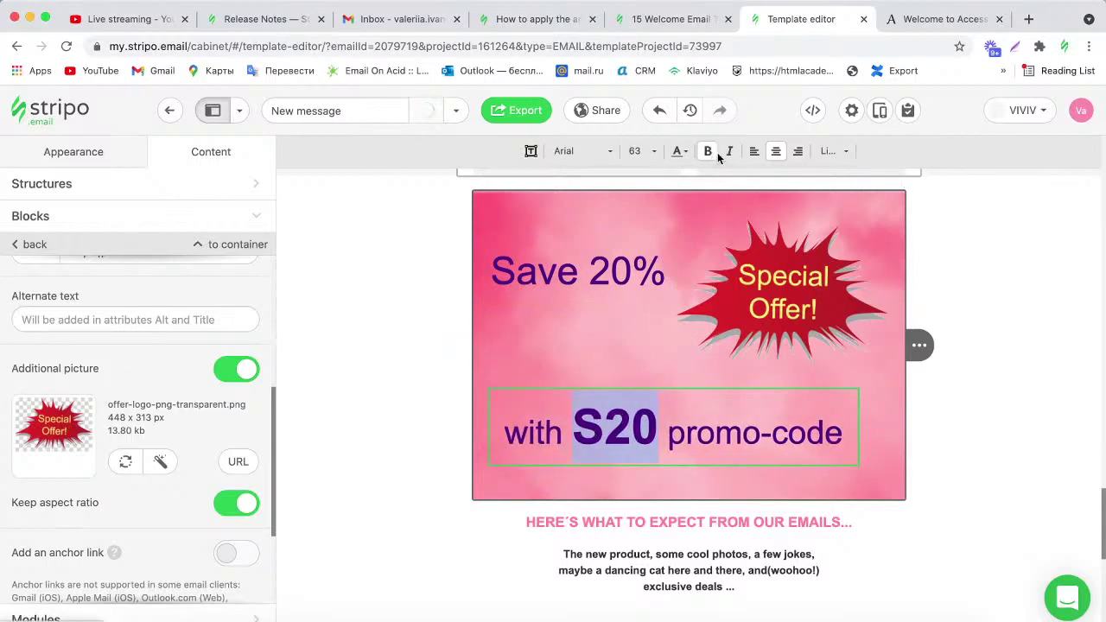
pyautogui.click(729, 152)
pyautogui.click(652, 353)
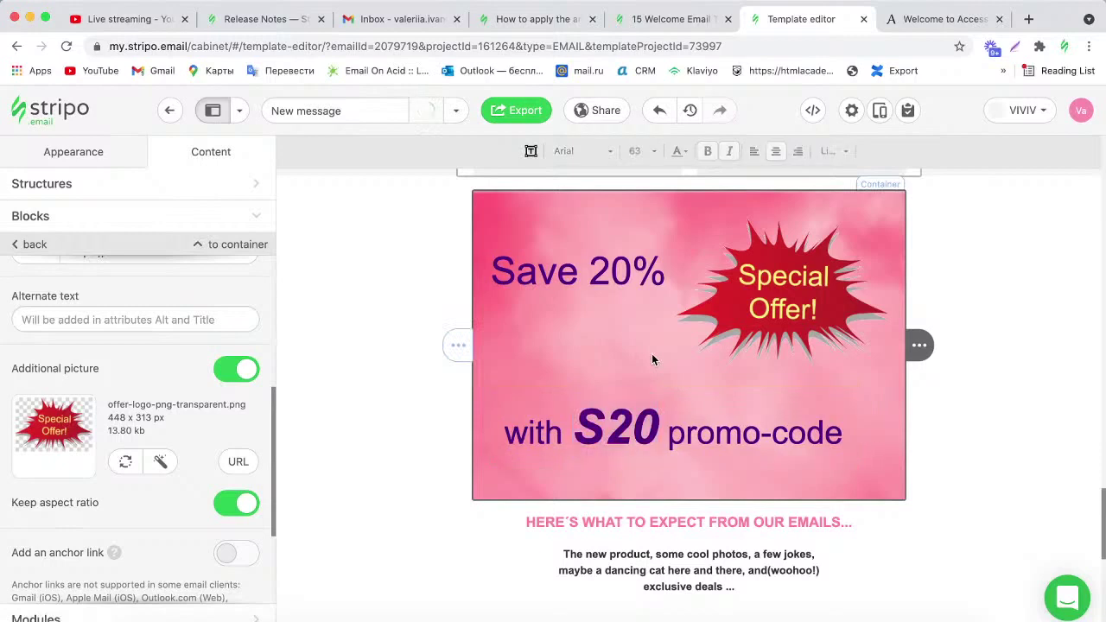
pyautogui.click(826, 349)
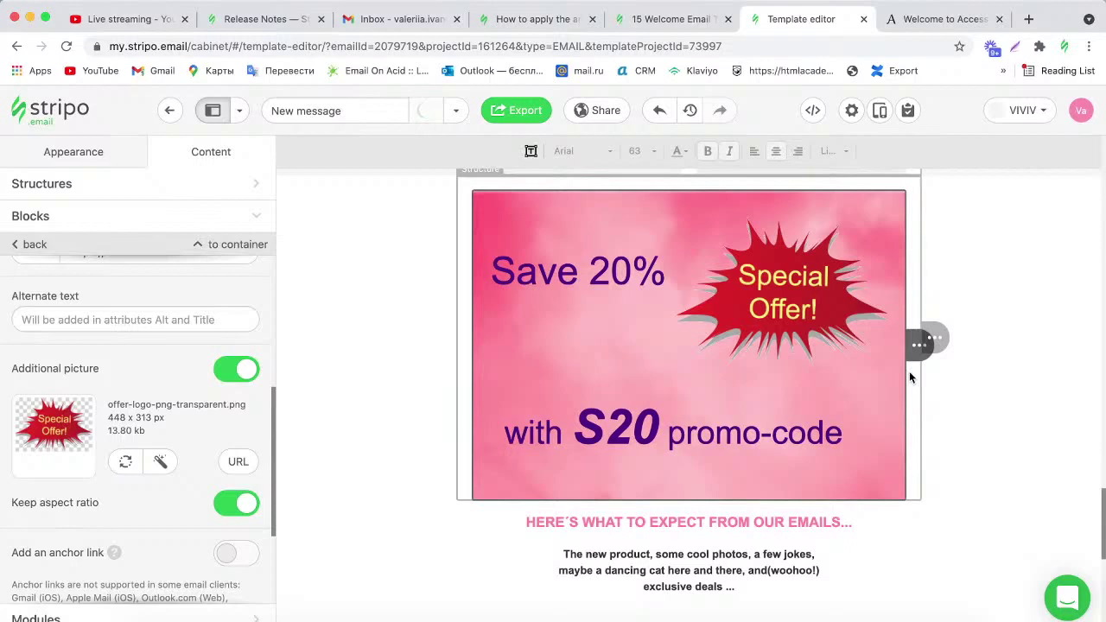
pyautogui.click(1102, 503)
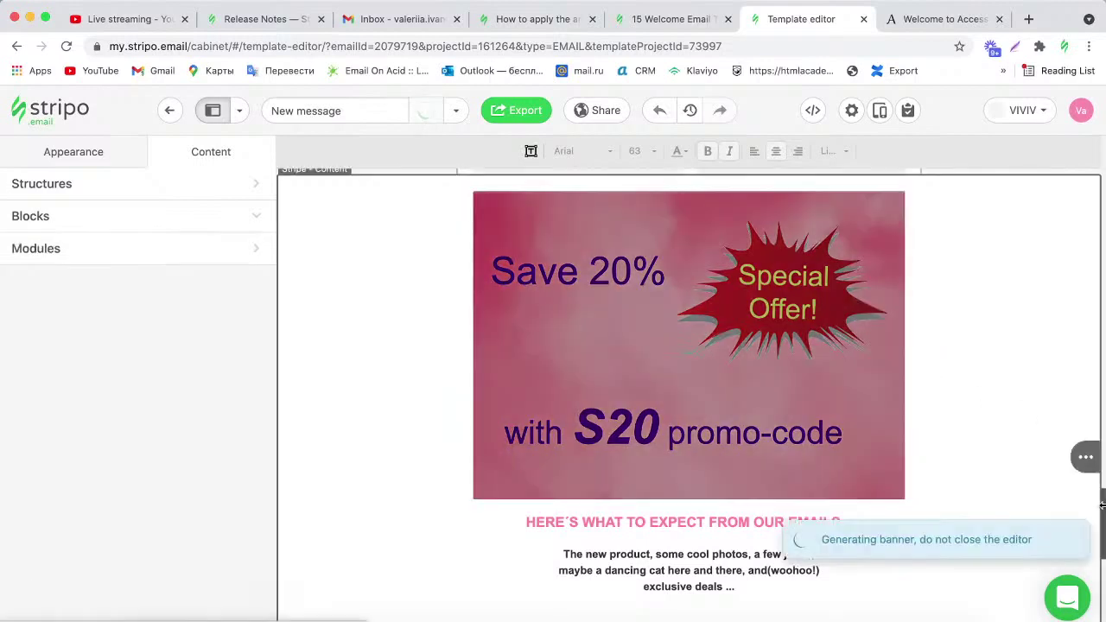
# Return to the email header and check the help article's table of which email clients support anchor links.
pyautogui.moveTo(1103, 503); pyautogui.dragTo(1096, 478)
pyautogui.scroll(3, 1094, 478)
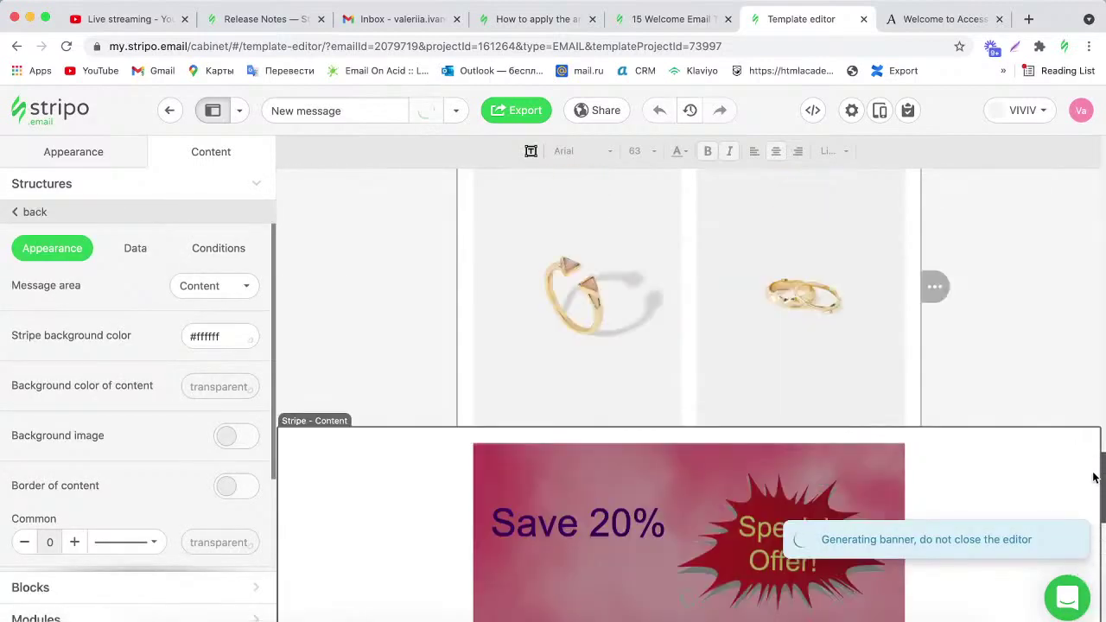
pyautogui.scroll(2, 1088, 463)
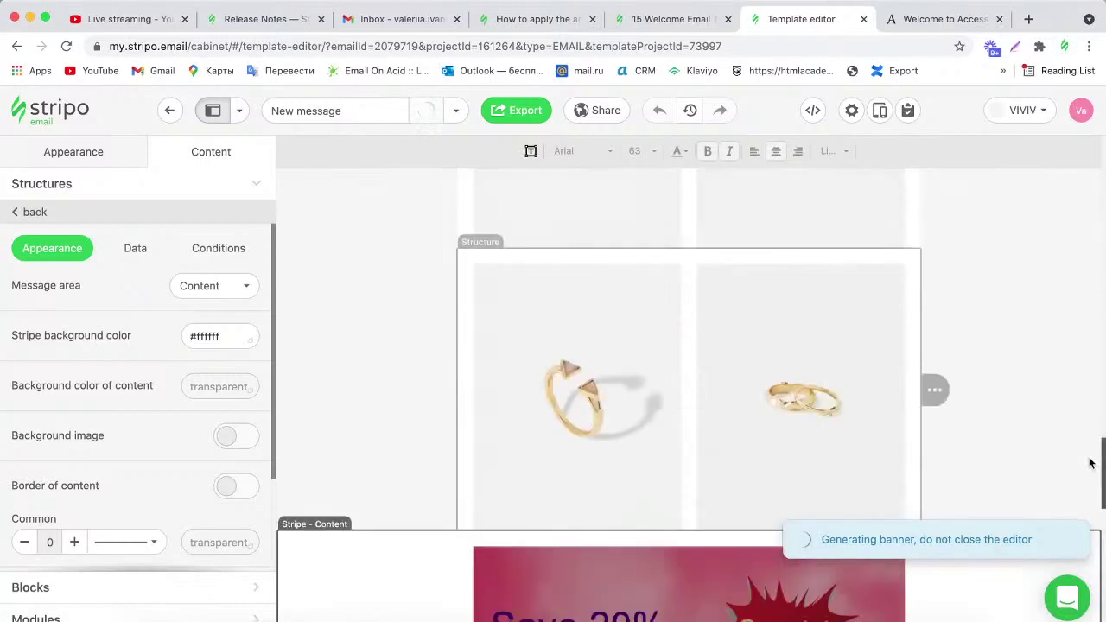
pyautogui.scroll(7, 1094, 427)
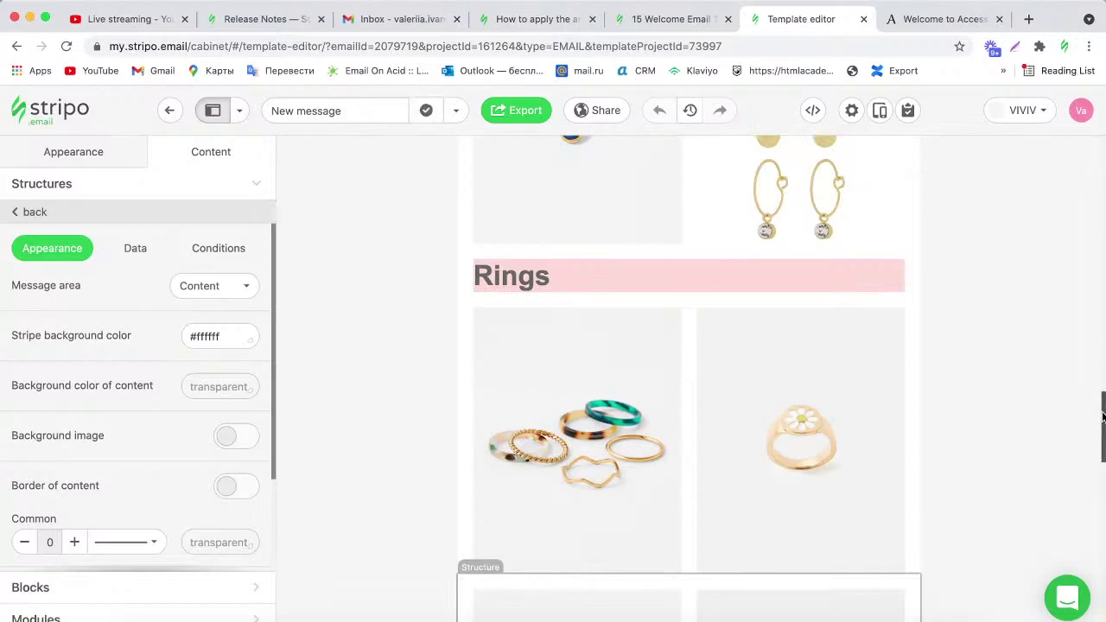
pyautogui.moveTo(1102, 416); pyautogui.dragTo(1099, 148)
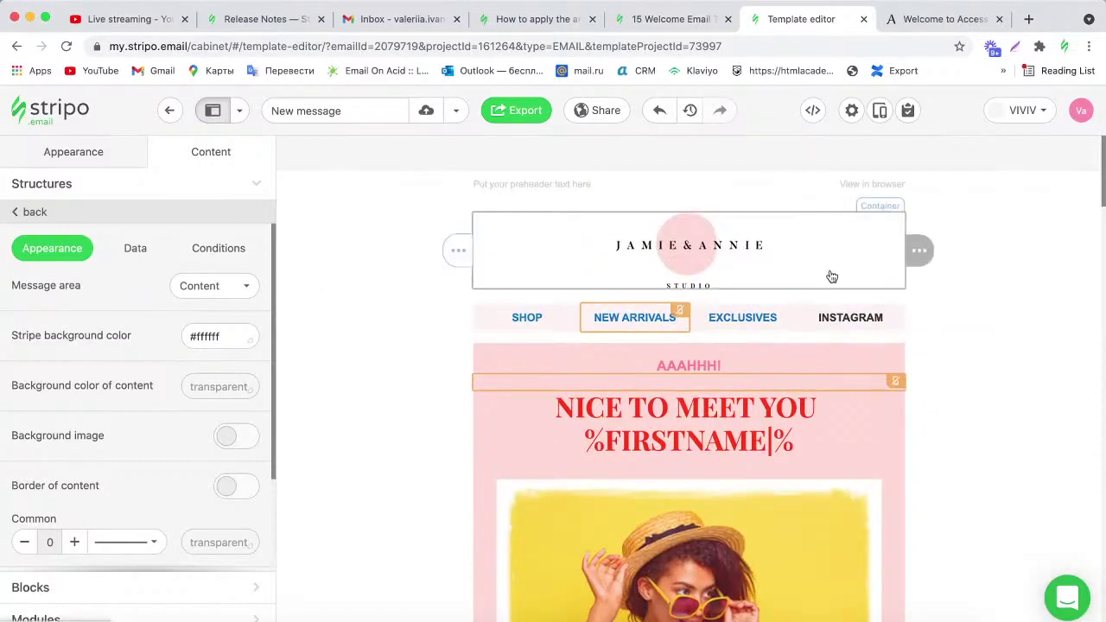
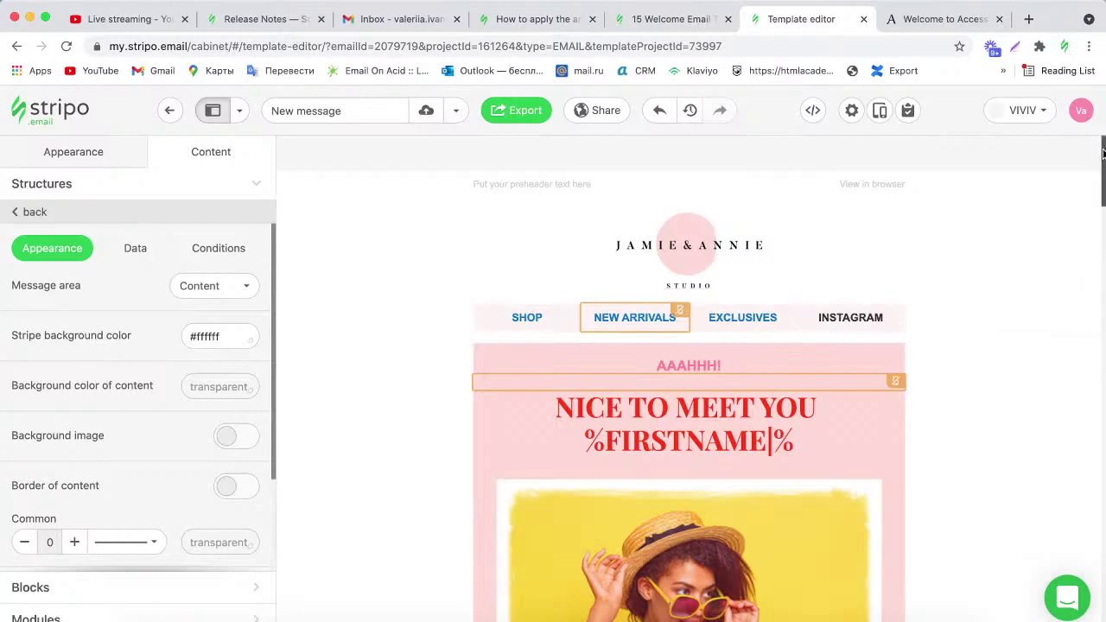
pyautogui.moveTo(1102, 153)
pyautogui.mouseDown()
pyautogui.moveTo(1102, 371)
pyautogui.moveTo(1092, 157)
pyautogui.mouseUp()
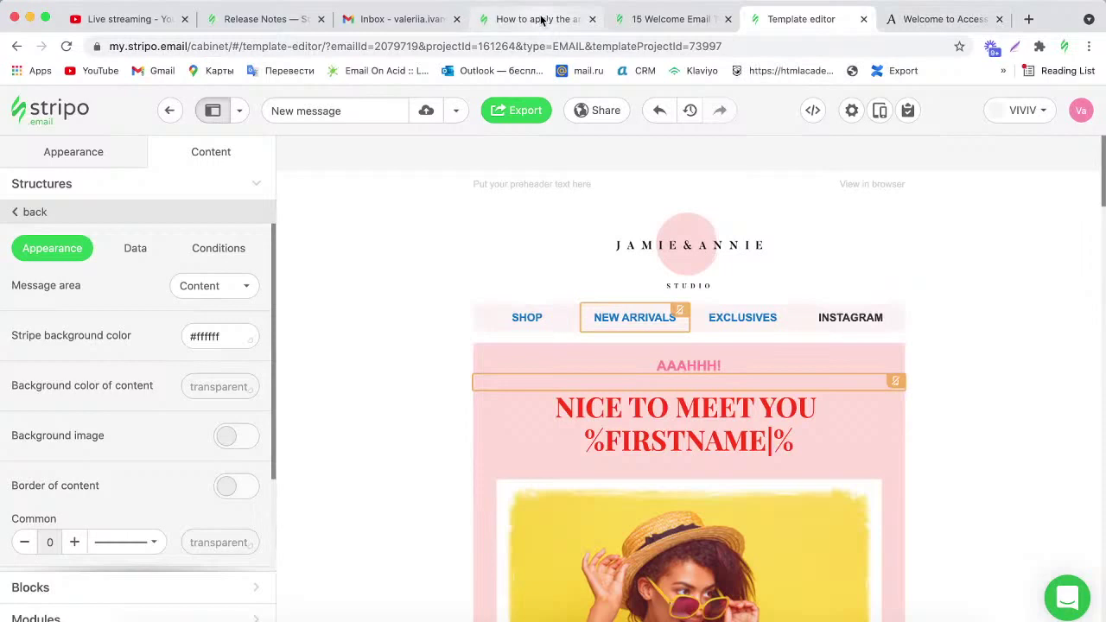
pyautogui.click(568, 21)
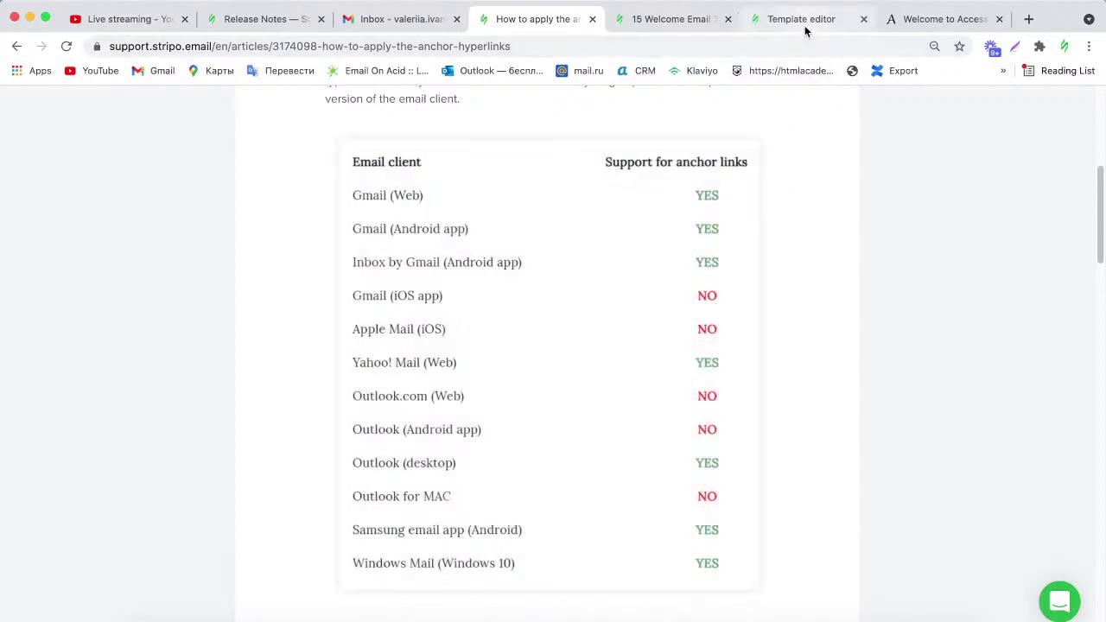
pyautogui.click(802, 23)
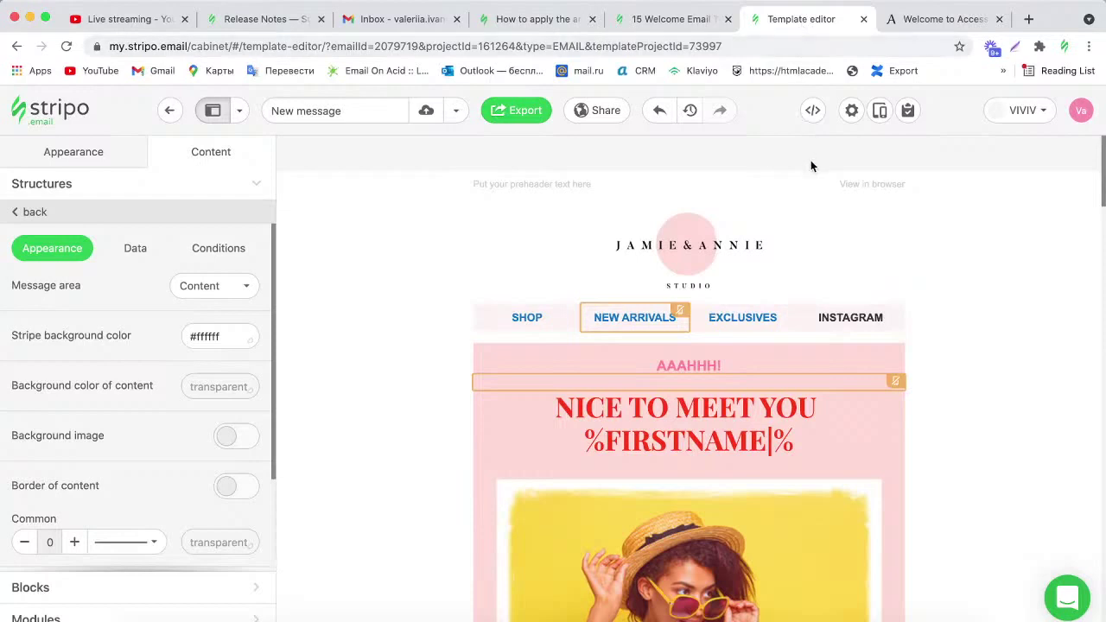
# Replace the existing navigation menu under the header logo with a new Menu block.
pyautogui.moveTo(910, 340)
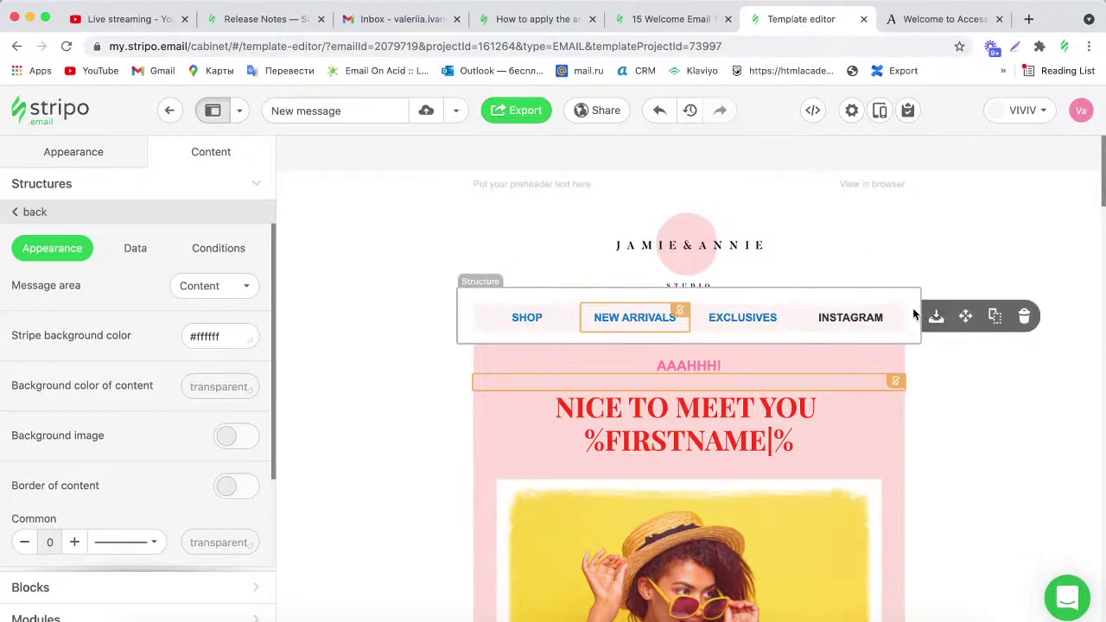
pyautogui.click(908, 312)
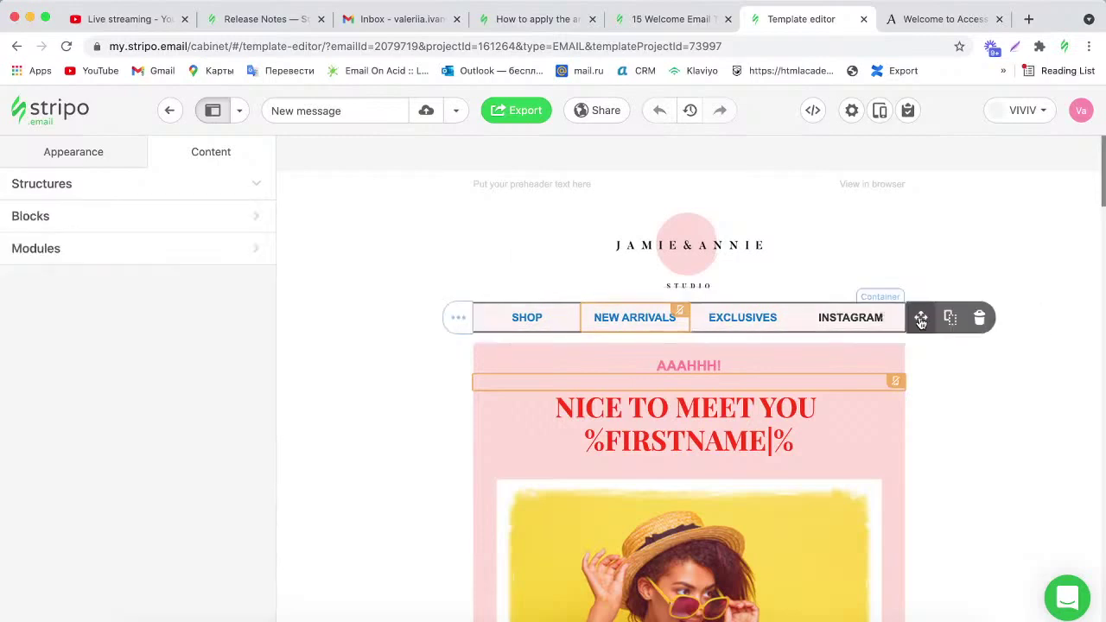
pyautogui.click(924, 317)
pyautogui.click(980, 316)
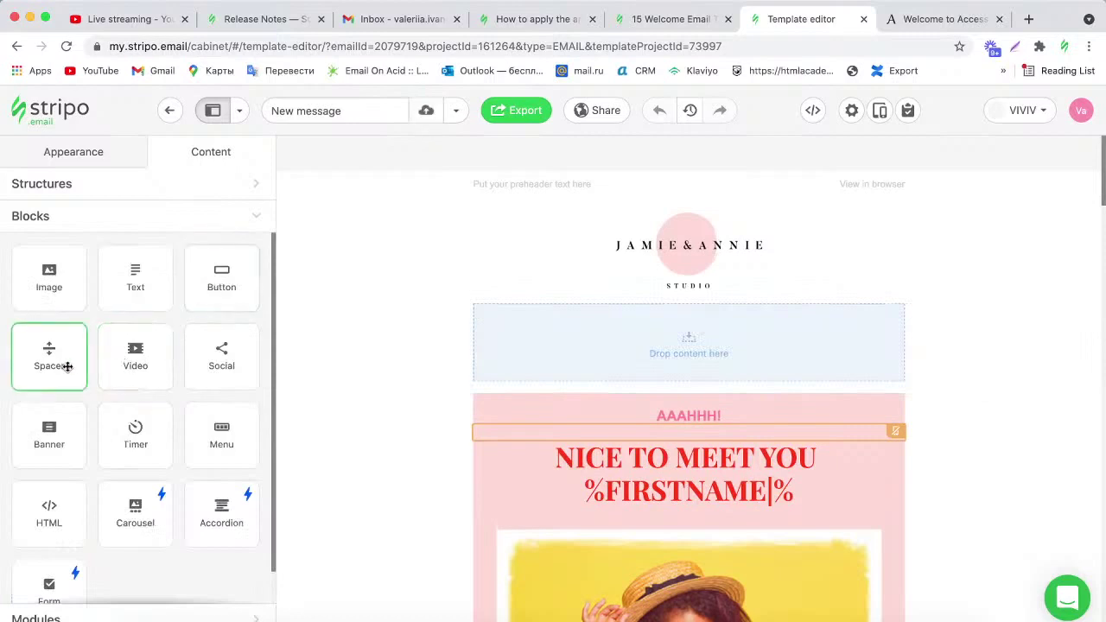
pyautogui.moveTo(213, 451); pyautogui.dragTo(505, 325)
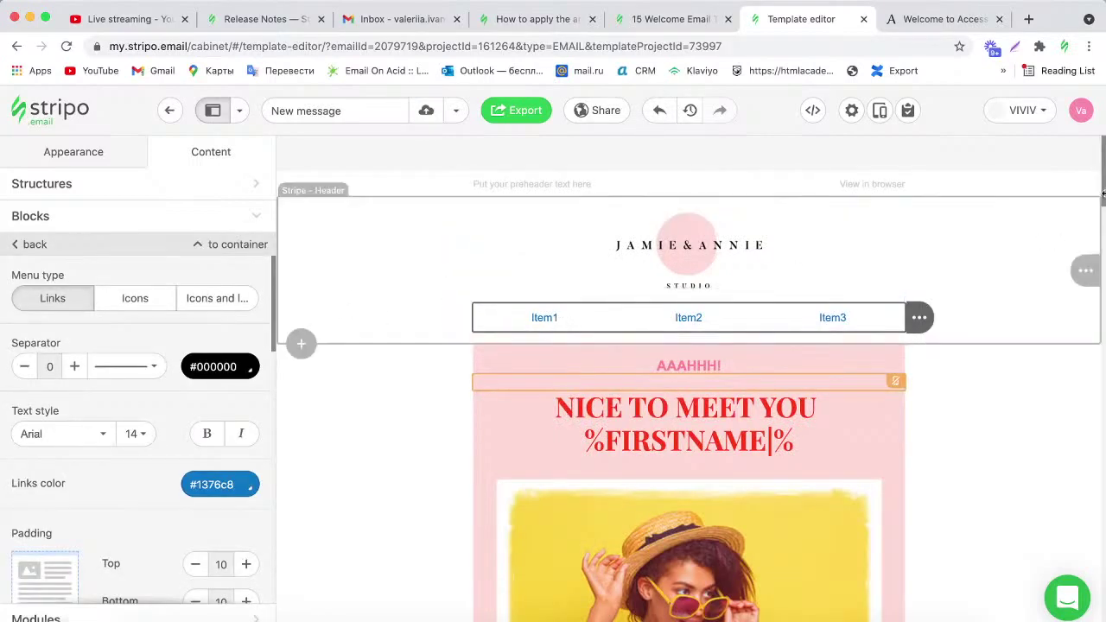
# Match the first item of the header menu to the first product section's heading by renaming it "Bracelets".
pyautogui.moveTo(1102, 195); pyautogui.dragTo(1102, 269)
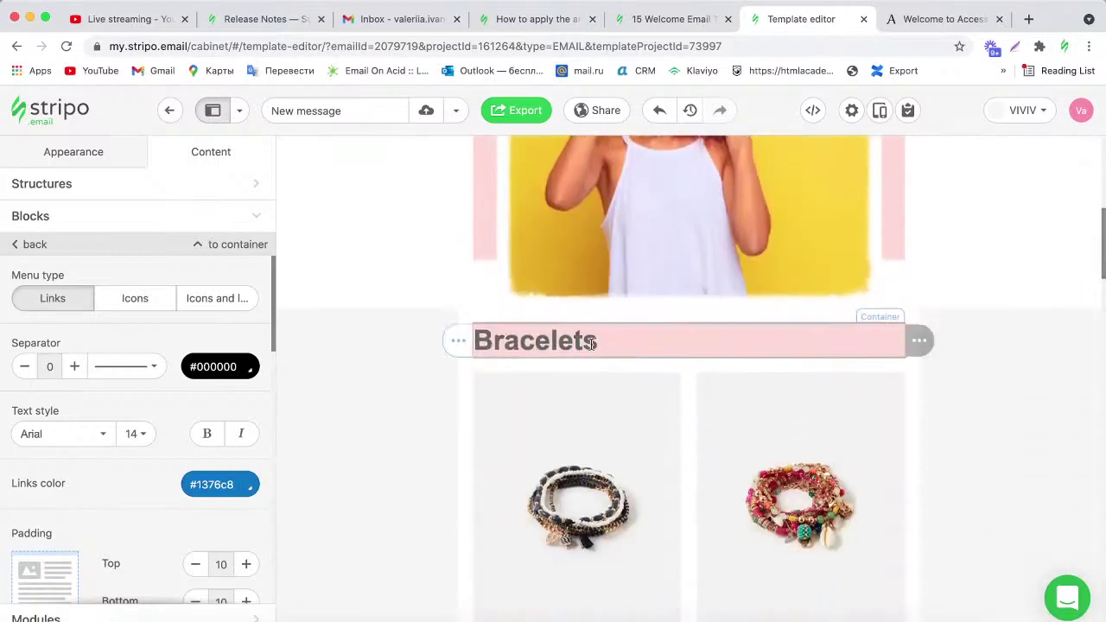
pyautogui.moveTo(601, 340); pyautogui.dragTo(474, 341)
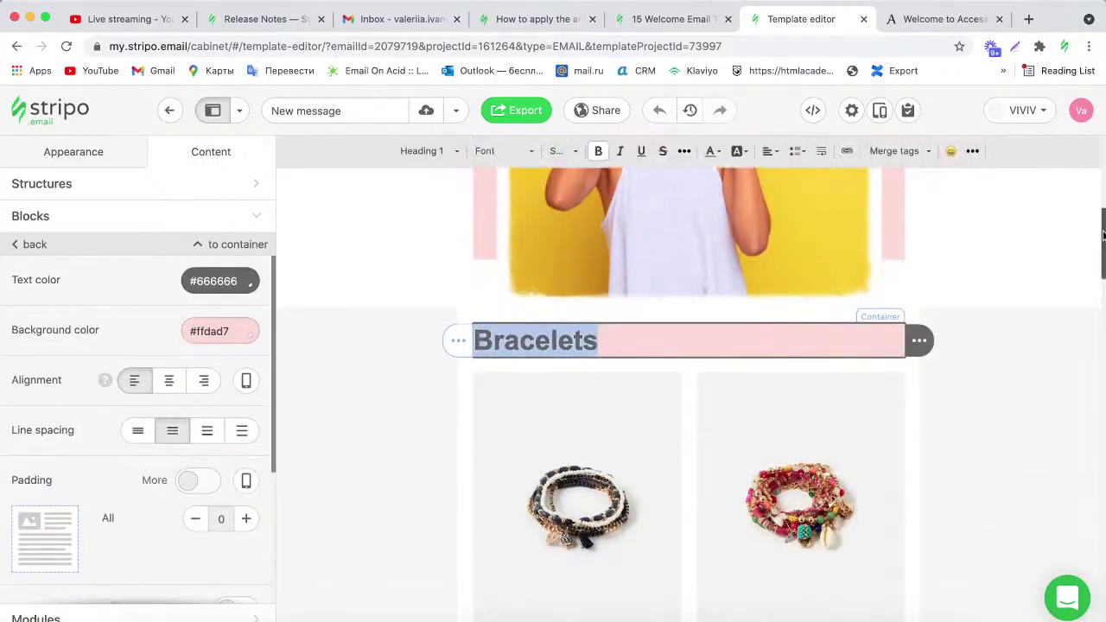
pyautogui.scroll(10, 1102, 188)
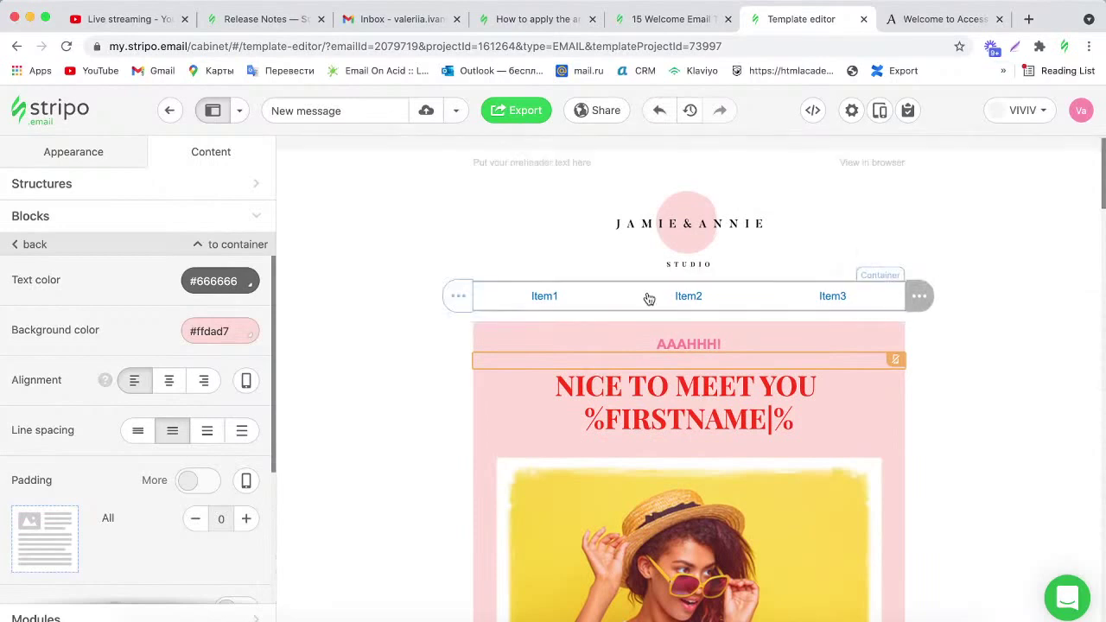
pyautogui.click(351, 315)
pyautogui.moveTo(279, 326); pyautogui.dragTo(271, 477)
pyautogui.doubleClick(130, 431)
pyautogui.write('Bracelets')
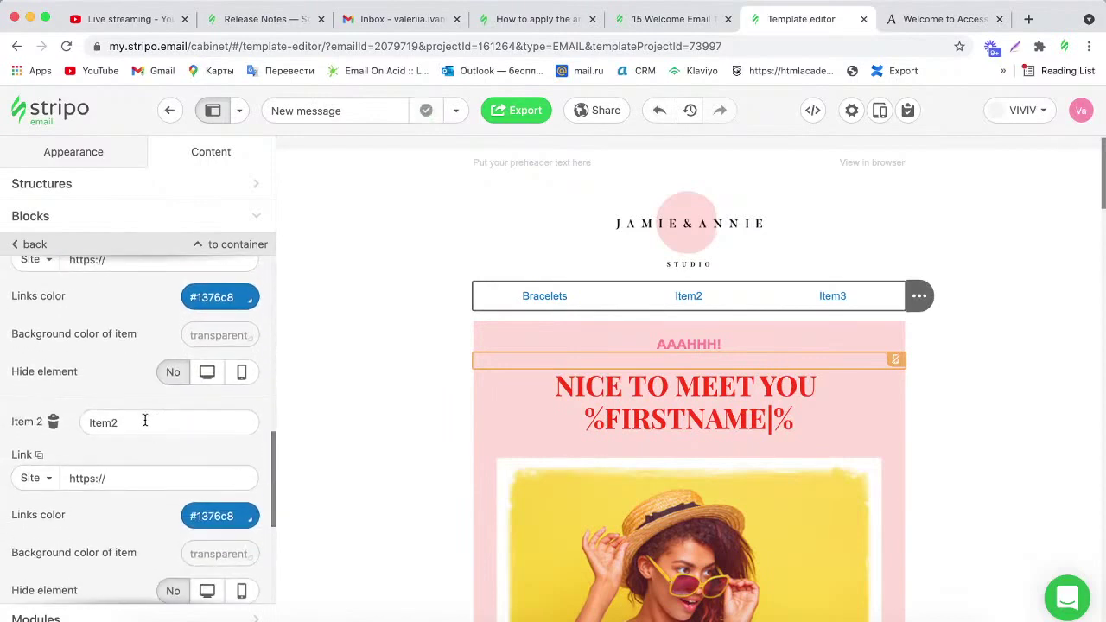
# Rename the second header menu item "Earrings" and the third one "Rings".
pyautogui.doubleClick(89, 422)
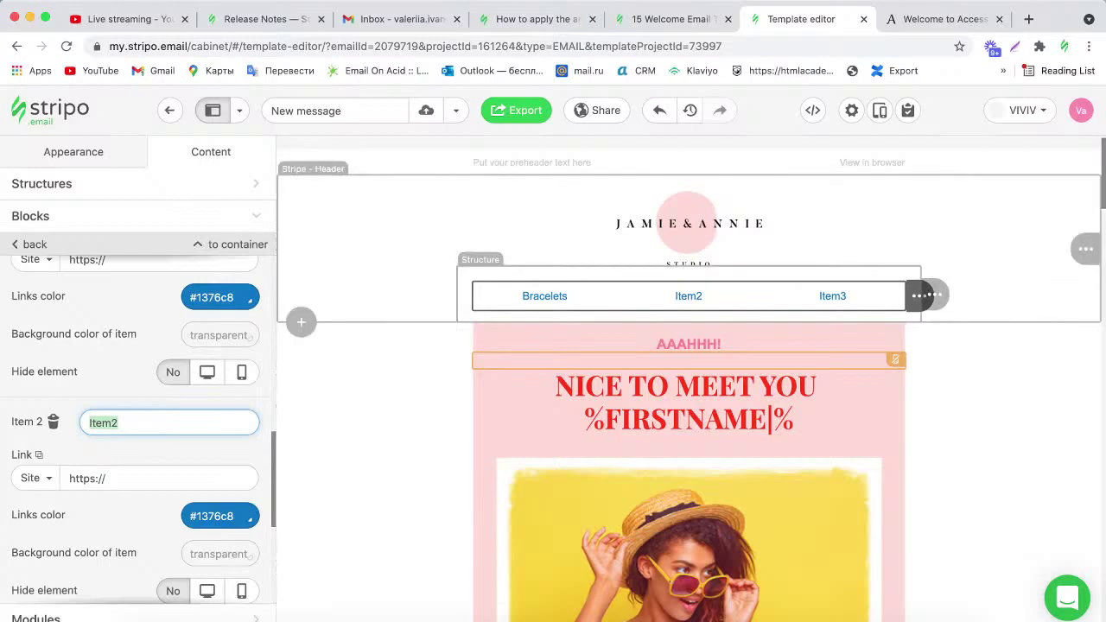
pyautogui.write('Earrings')
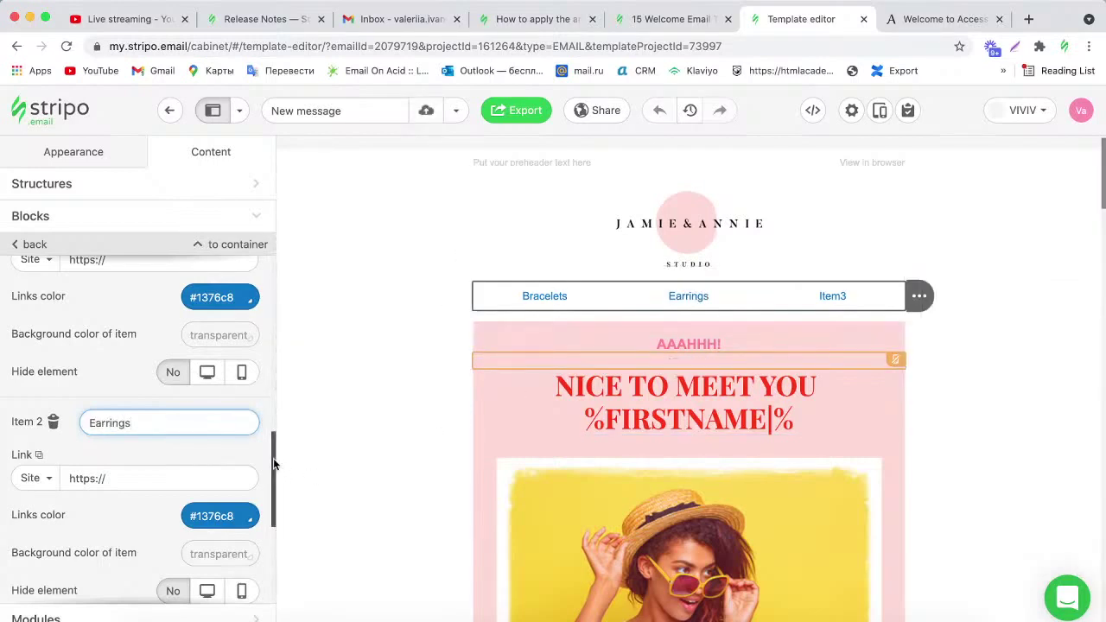
pyautogui.moveTo(275, 458); pyautogui.dragTo(270, 516)
pyautogui.doubleClick(80, 431)
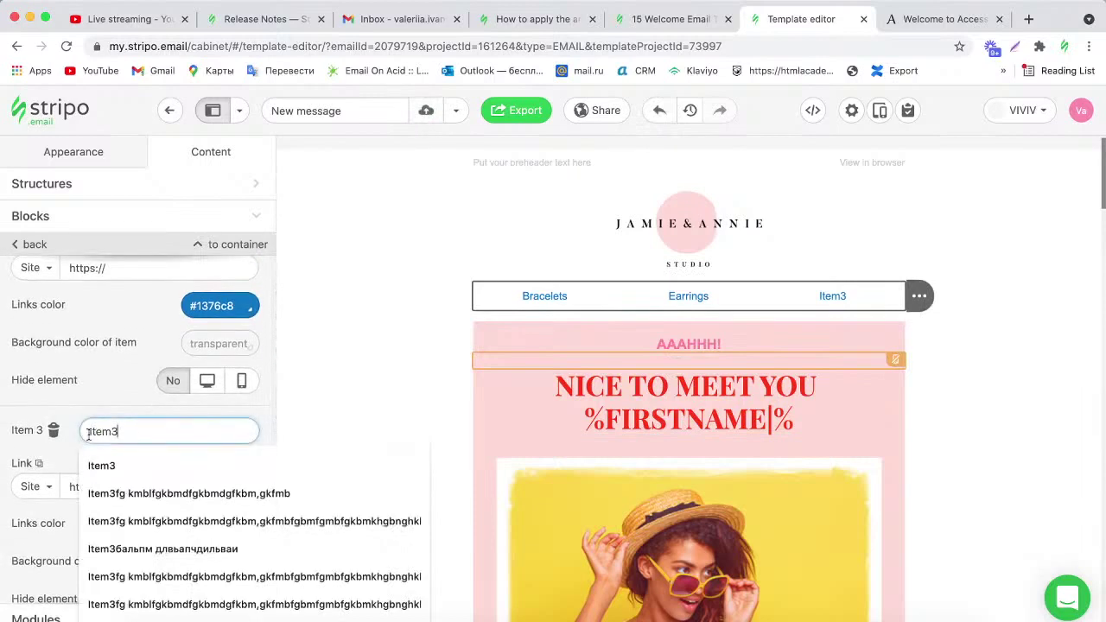
pyautogui.write('Rings')
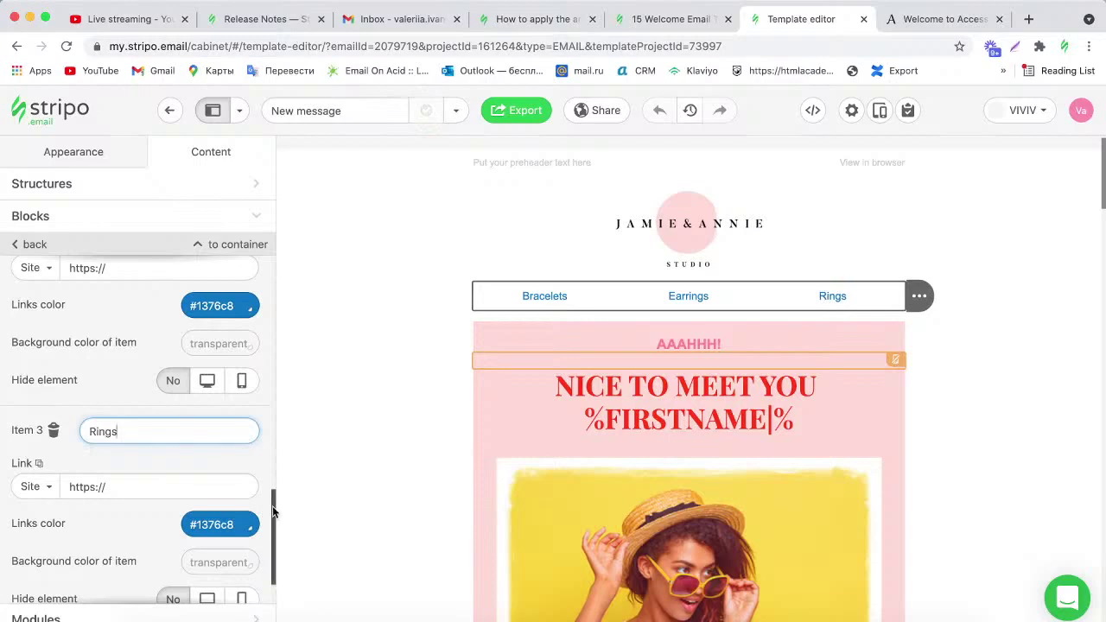
# Set the links color of the whole header menu to dark gray #666666.
pyautogui.moveTo(271, 507); pyautogui.dragTo(270, 268)
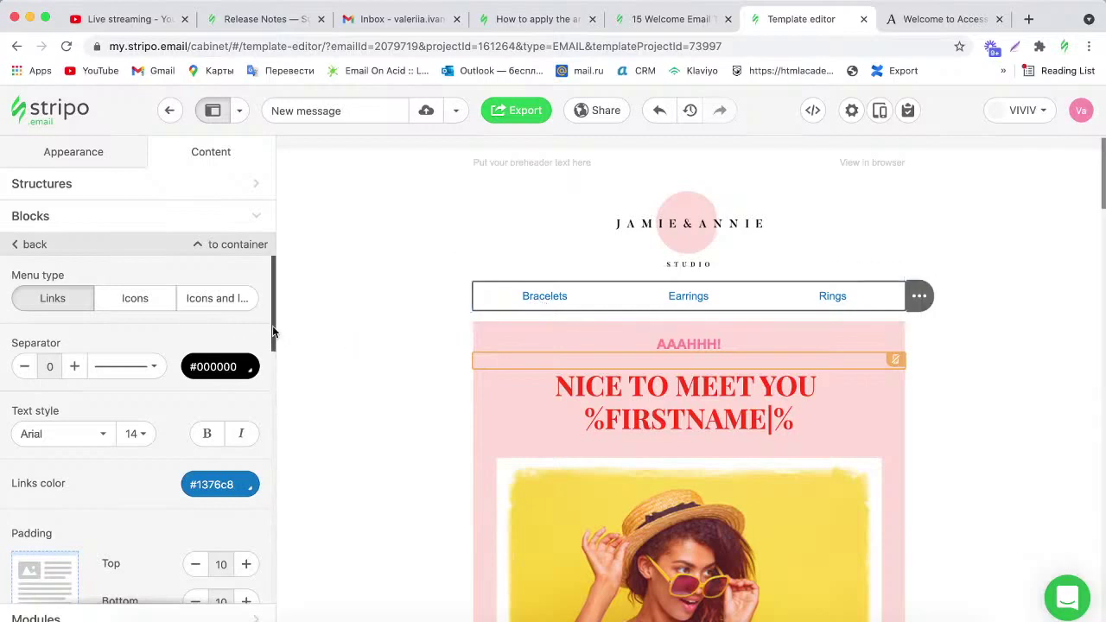
pyautogui.scroll(-1, 272, 332)
pyautogui.click(207, 458)
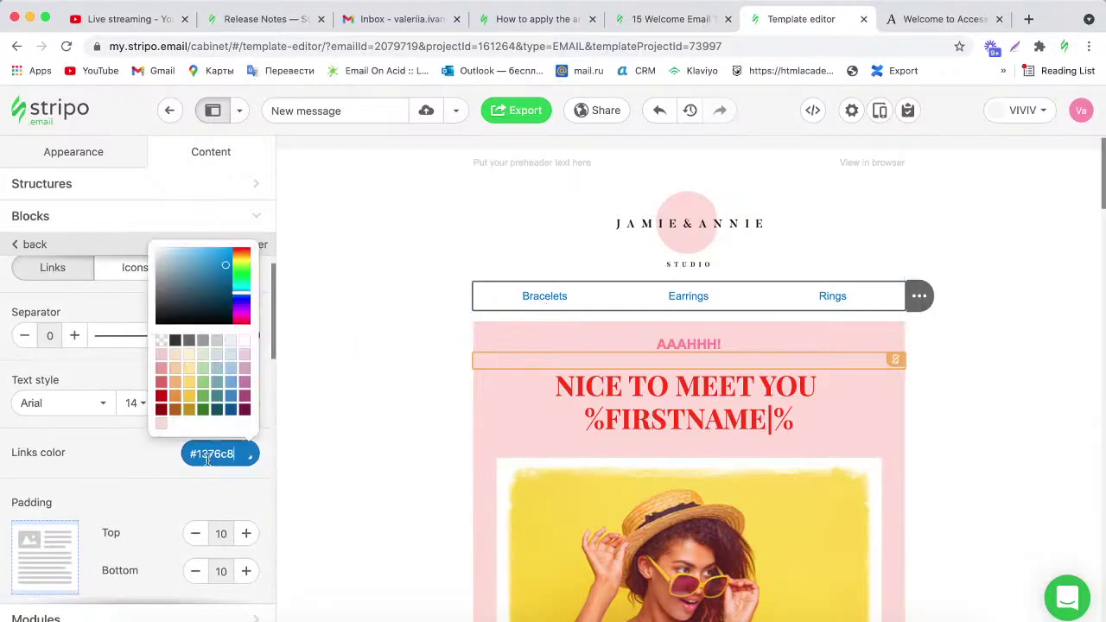
pyautogui.click(190, 340)
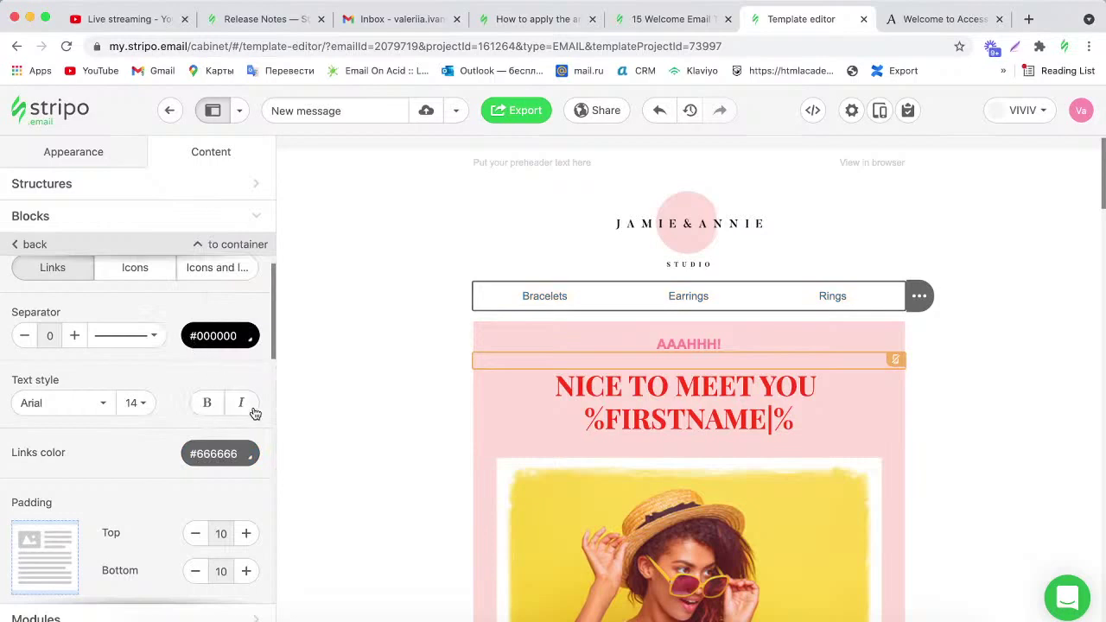
# Enlarge the header menu text to size 20 and make it bold.
pyautogui.click(134, 402)
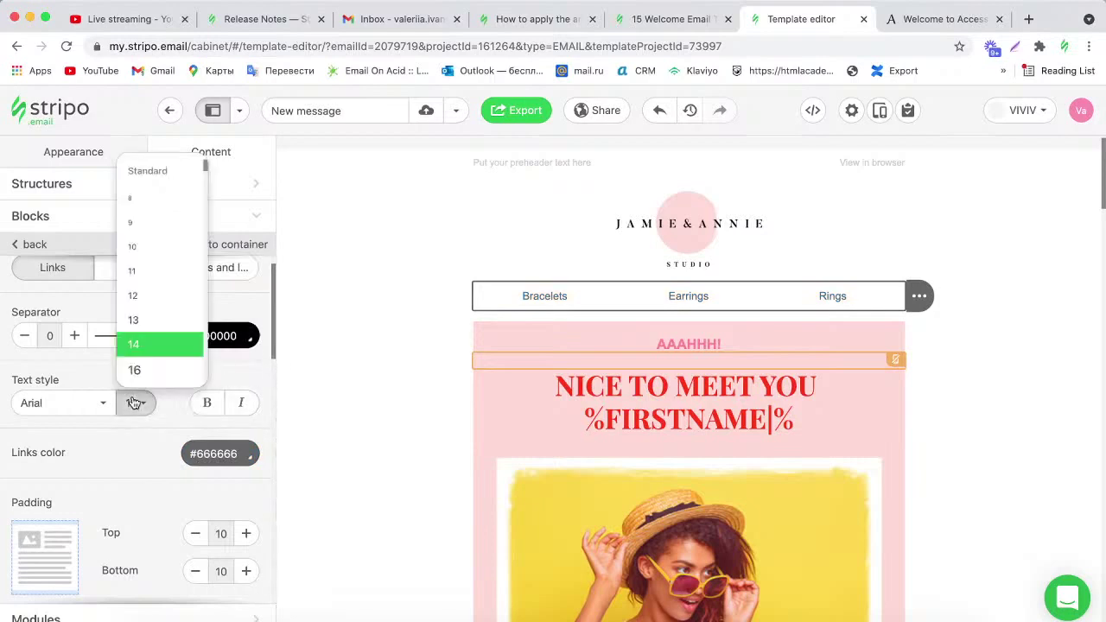
pyautogui.moveTo(204, 165); pyautogui.dragTo(206, 173)
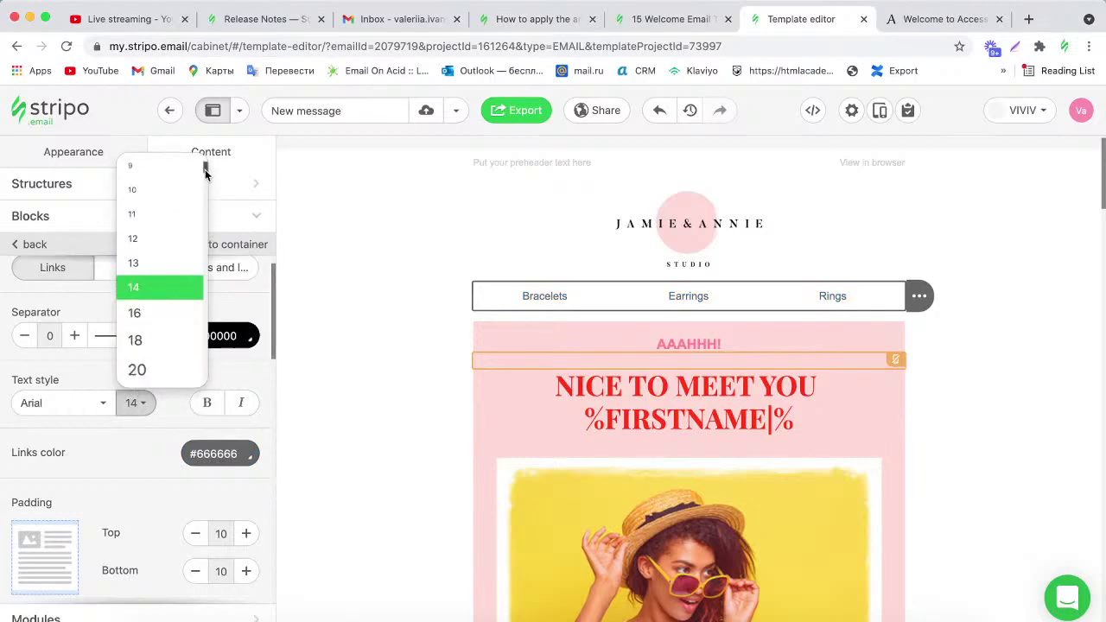
pyautogui.scroll(-2, 206, 173)
pyautogui.click(150, 307)
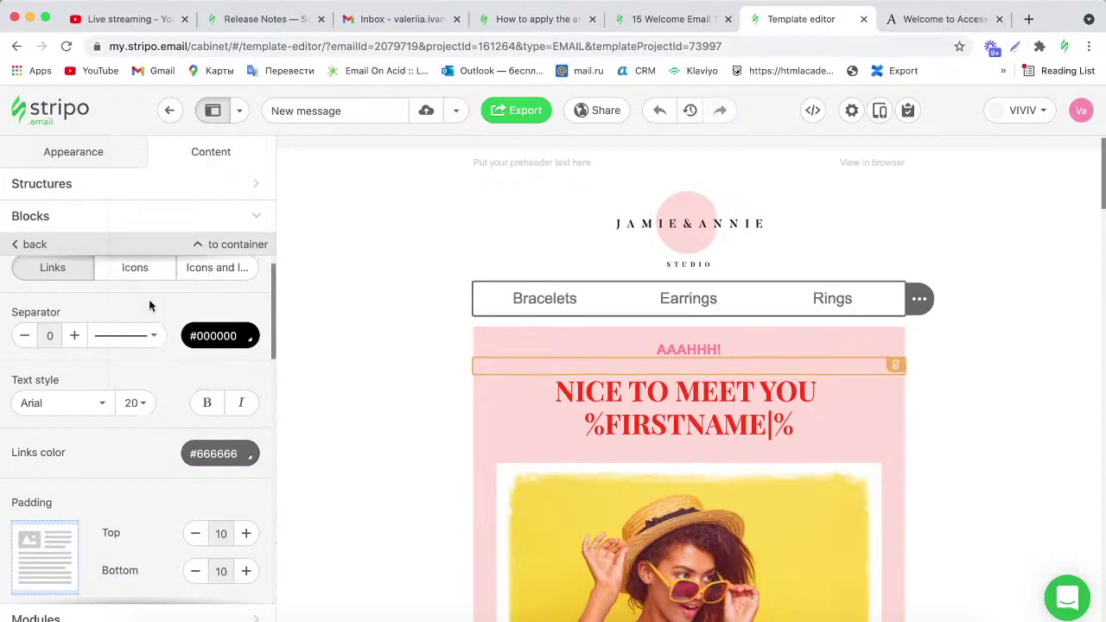
pyautogui.click(216, 406)
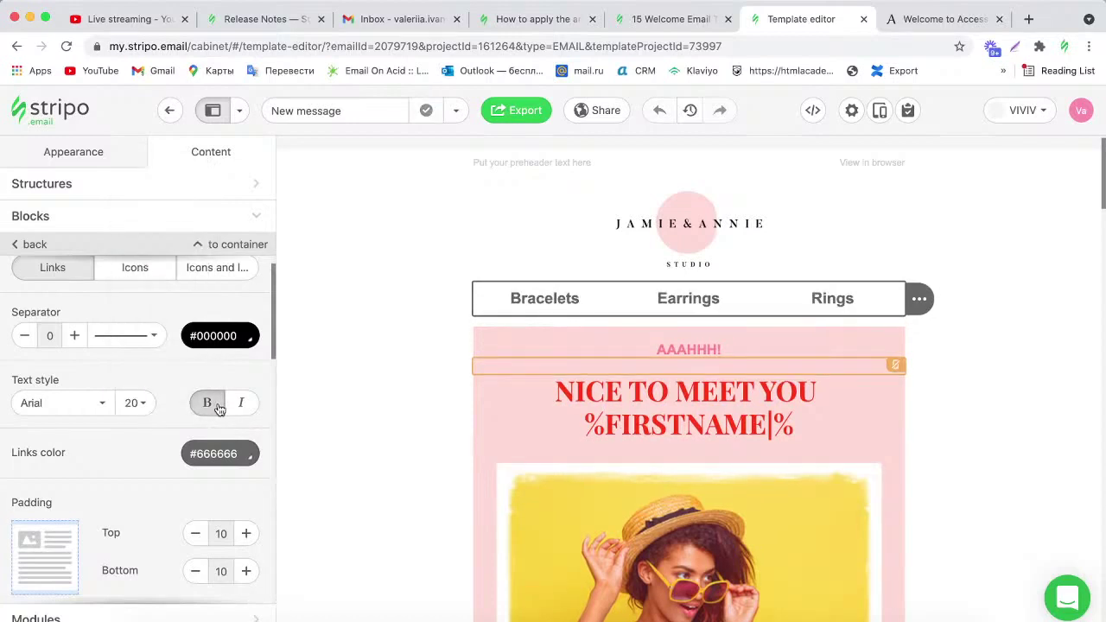
# Add dashed separators with a thickness of 2 between the header menu items.
pyautogui.click(152, 342)
pyautogui.click(148, 396)
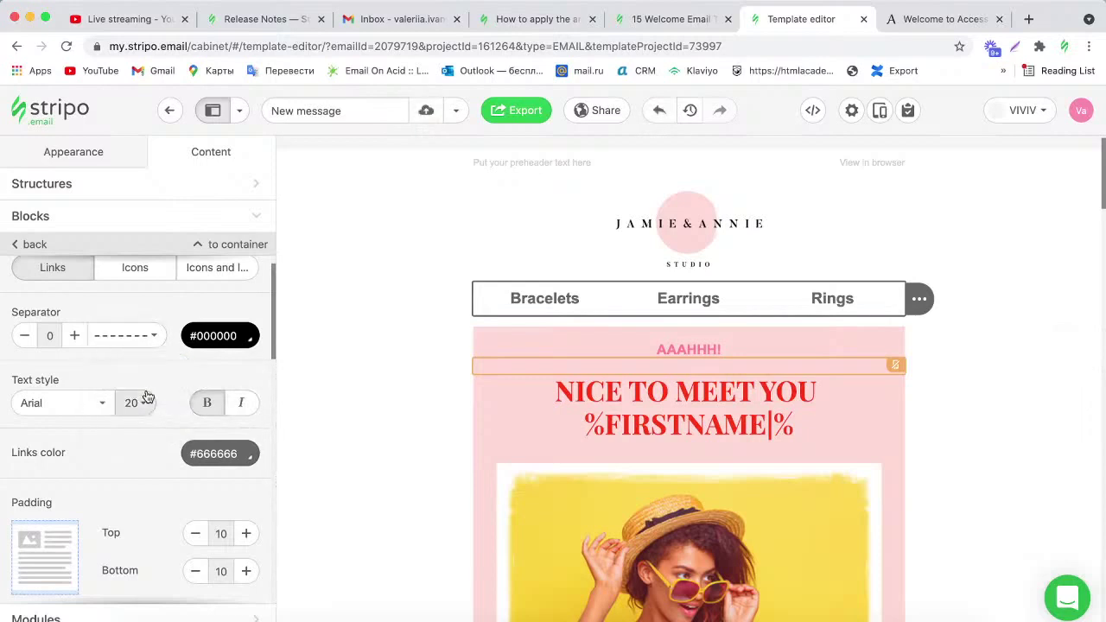
pyautogui.click(75, 336)
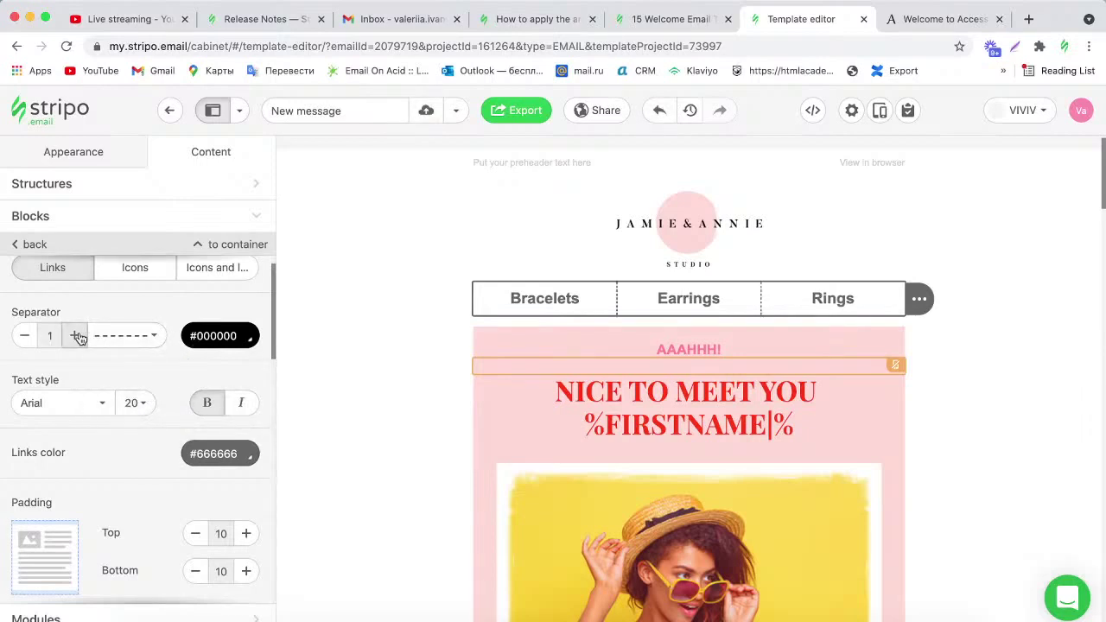
pyautogui.click(76, 336)
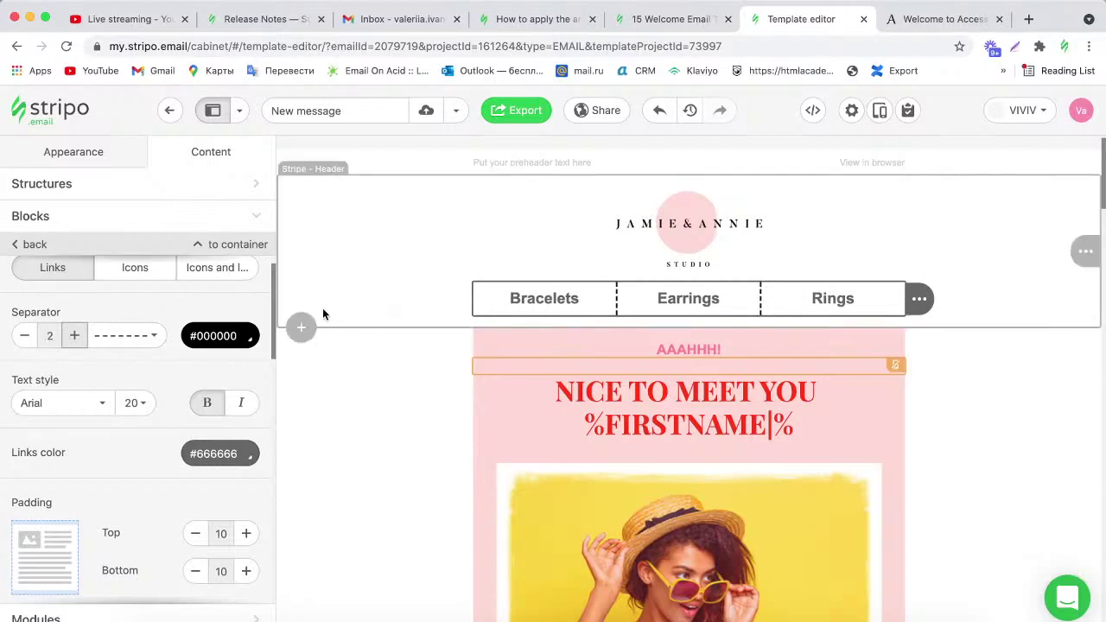
# Try a pink #ea9999 background on the Bracelets menu item and reset it to transparent.
pyautogui.moveTo(275, 296); pyautogui.dragTo(290, 435)
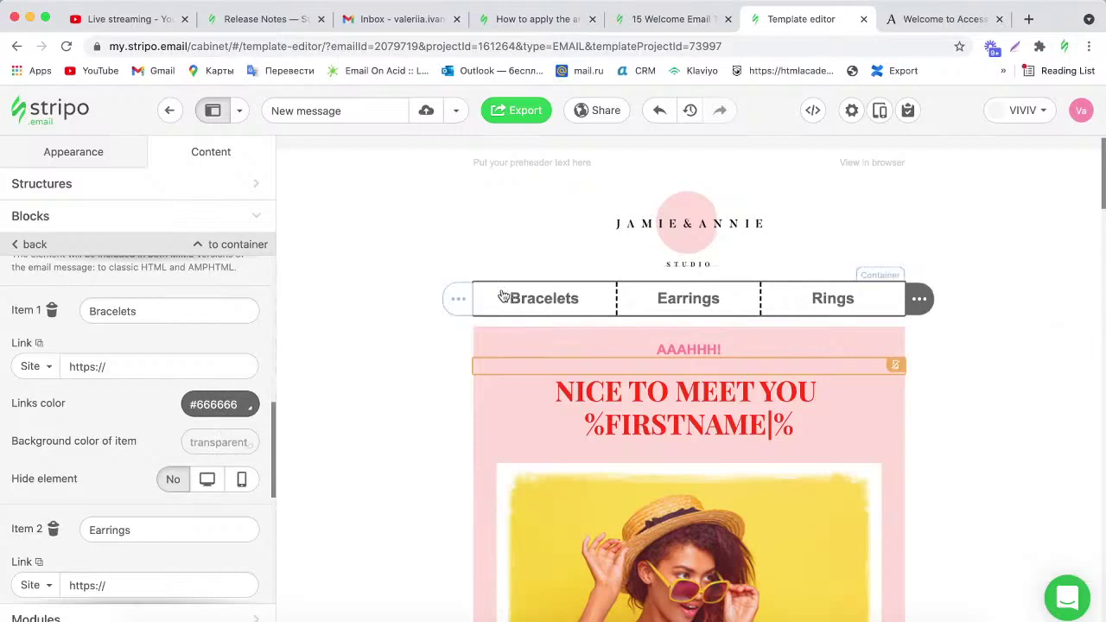
pyautogui.click(217, 434)
pyautogui.click(162, 370)
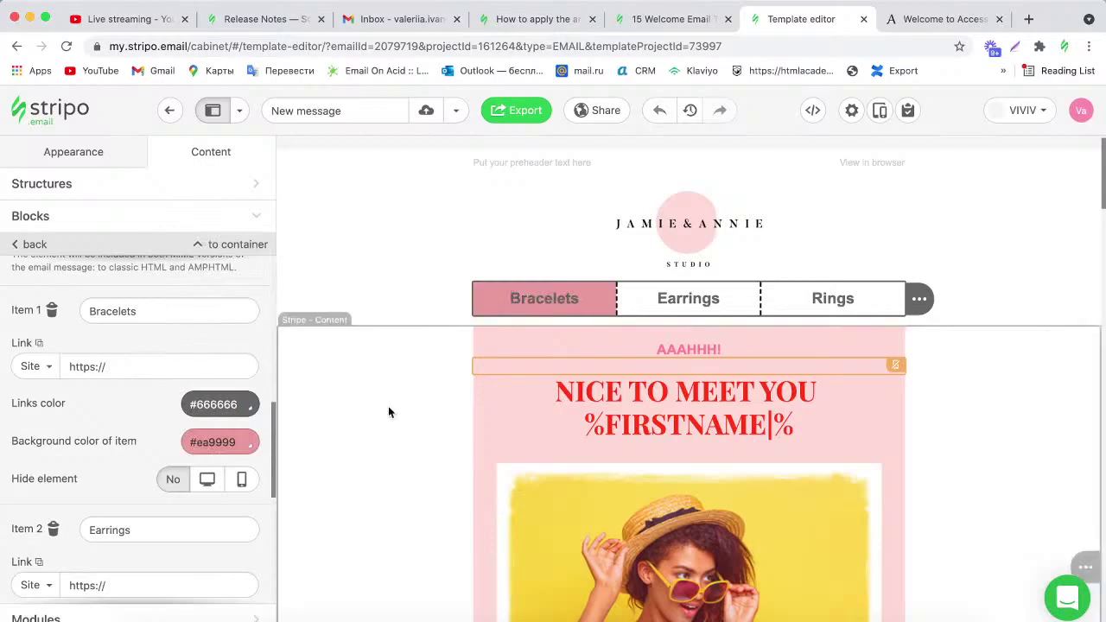
pyautogui.click(204, 440)
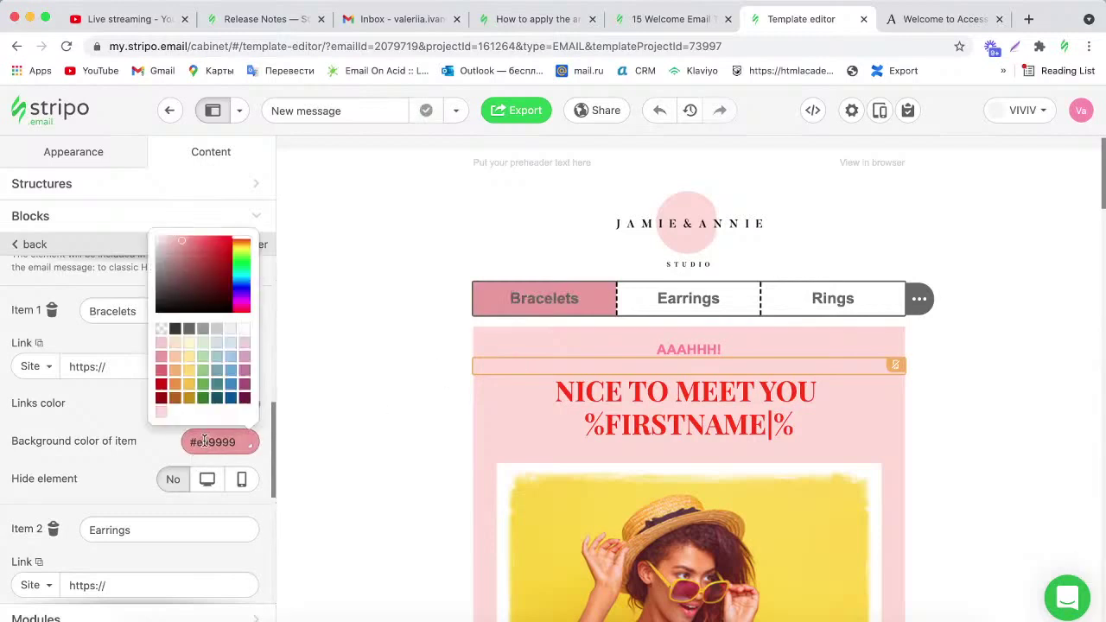
pyautogui.click(163, 330)
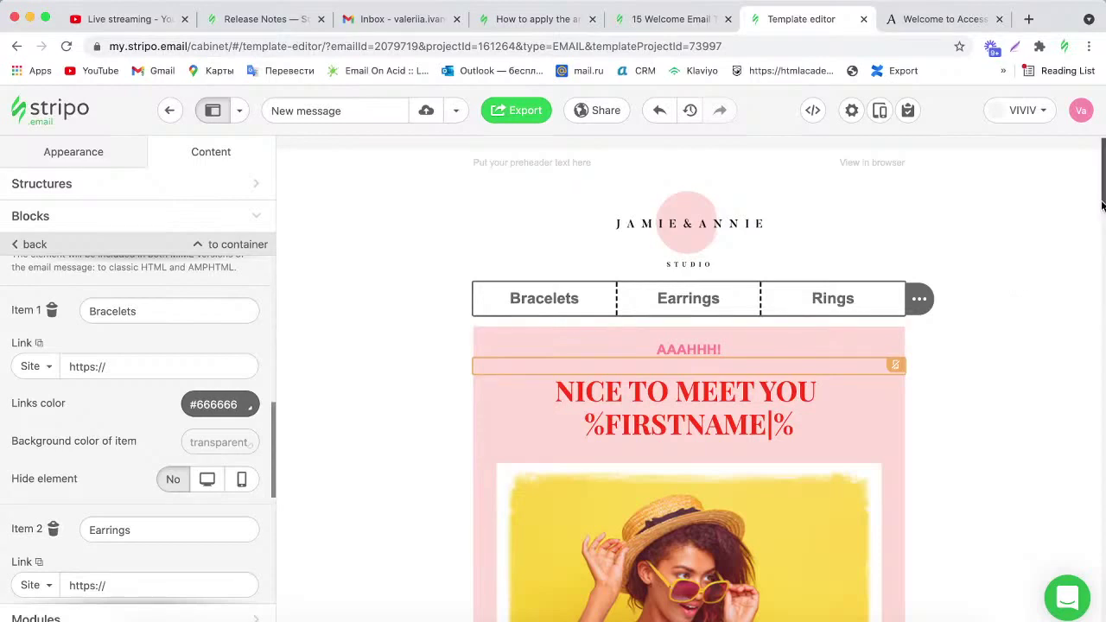
# Enable an anchor link on the "Bracelets" heading block above the bracelet products.
pyautogui.moveTo(1101, 205); pyautogui.dragTo(1103, 281)
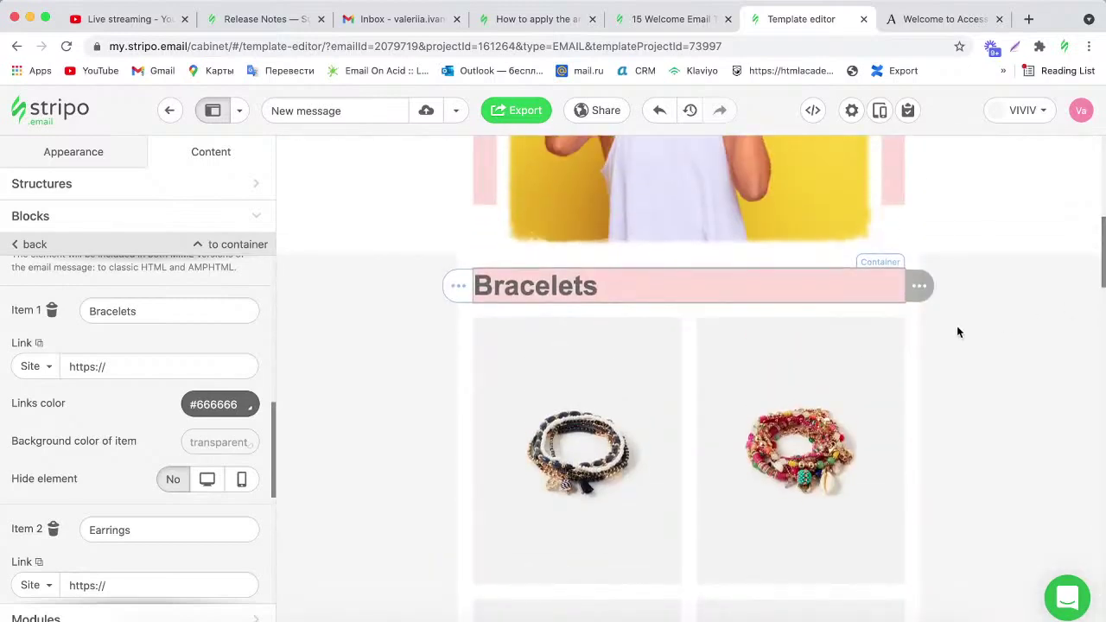
pyautogui.click(577, 290)
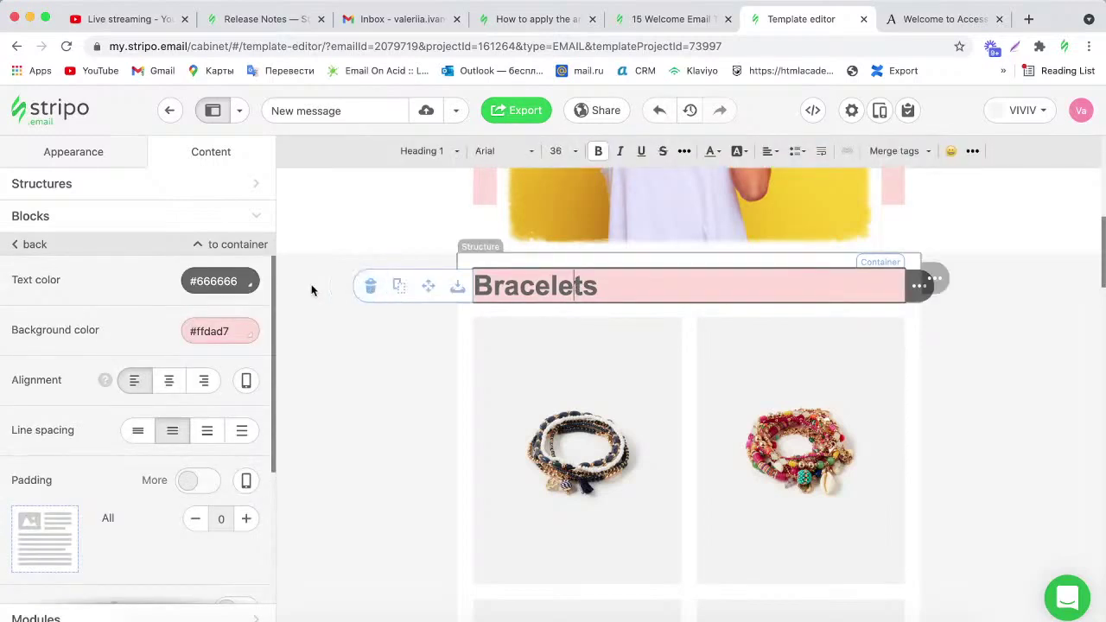
pyautogui.moveTo(272, 282); pyautogui.dragTo(235, 406)
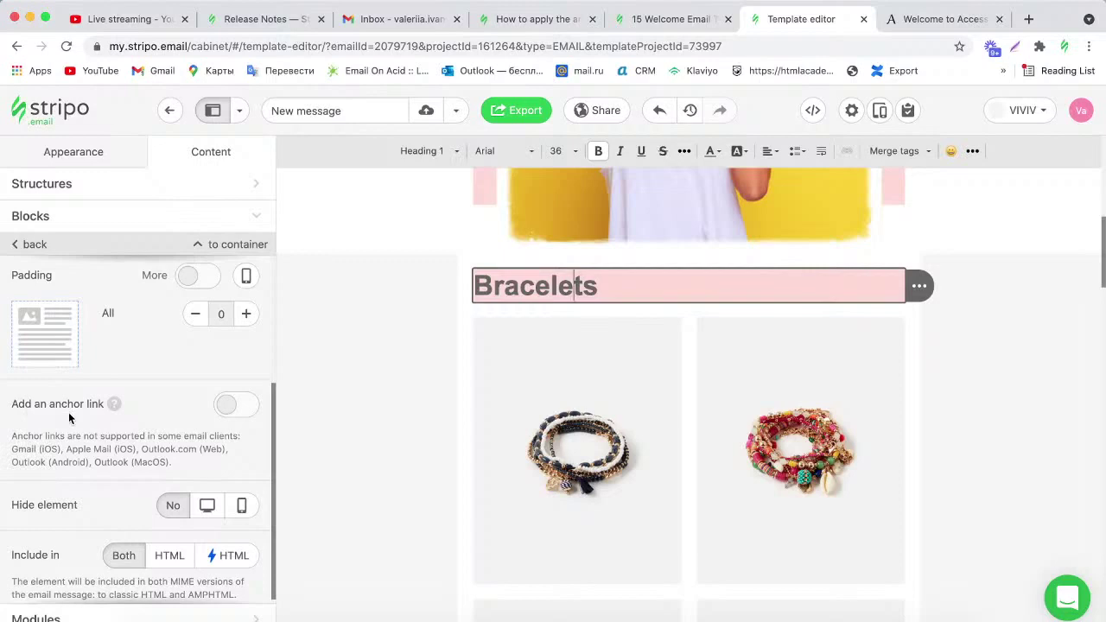
pyautogui.click(231, 406)
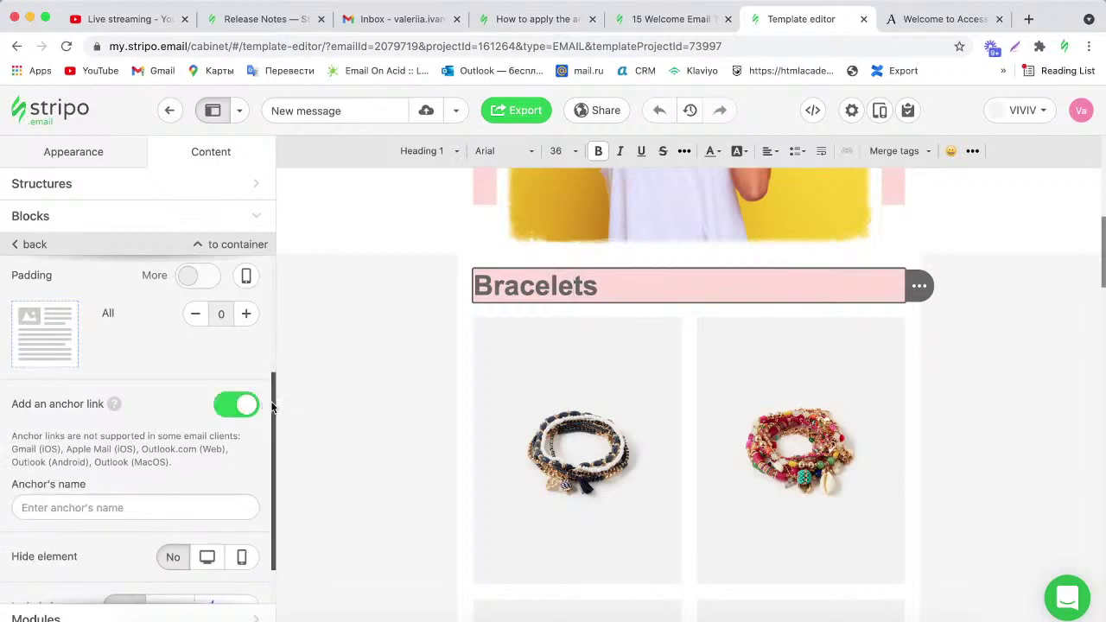
pyautogui.scroll(-1, 270, 405)
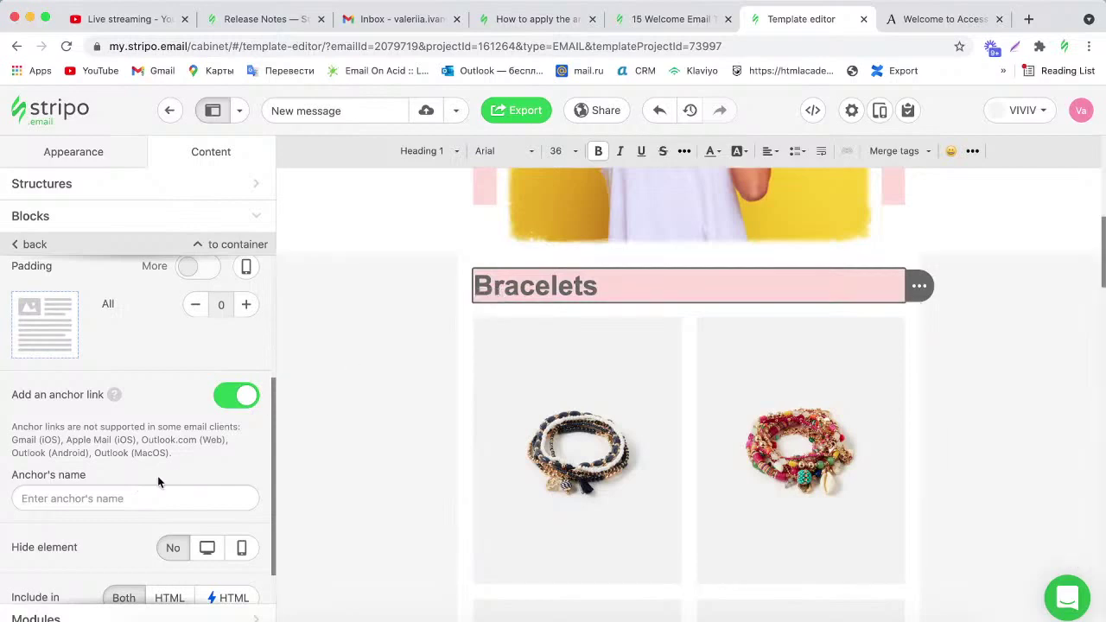
# Name the heading's anchor "Bracelets_item", reusing the heading text copied from the block.
pyautogui.moveTo(605, 285); pyautogui.dragTo(473, 285)
pyautogui.hotkey('ctrl', 'c')
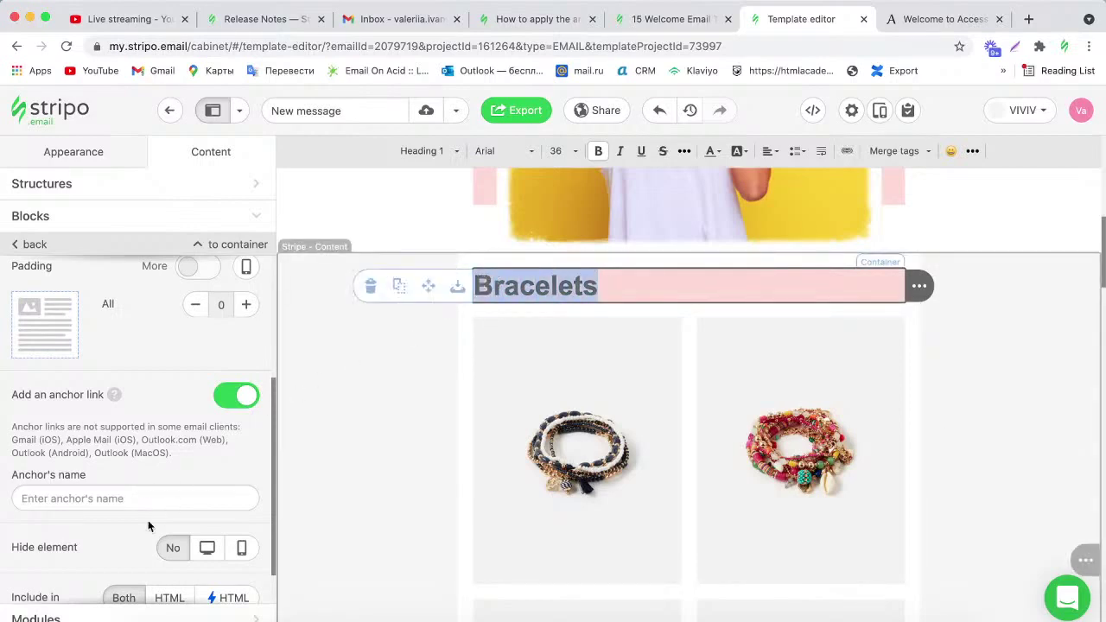
pyautogui.click(129, 496)
pyautogui.hotkey('ctrl', 'v')
pyautogui.write('_item')
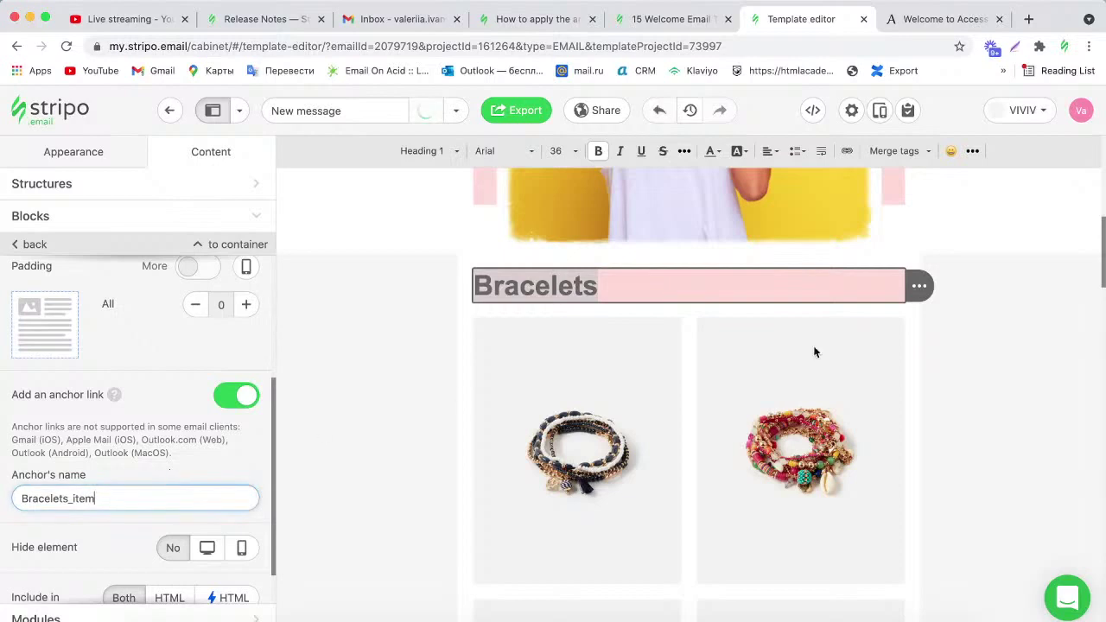
# Link the Bracelets item of the header menu to the #Bracelets_item anchor.
pyautogui.moveTo(1101, 246); pyautogui.dragTo(1099, 151)
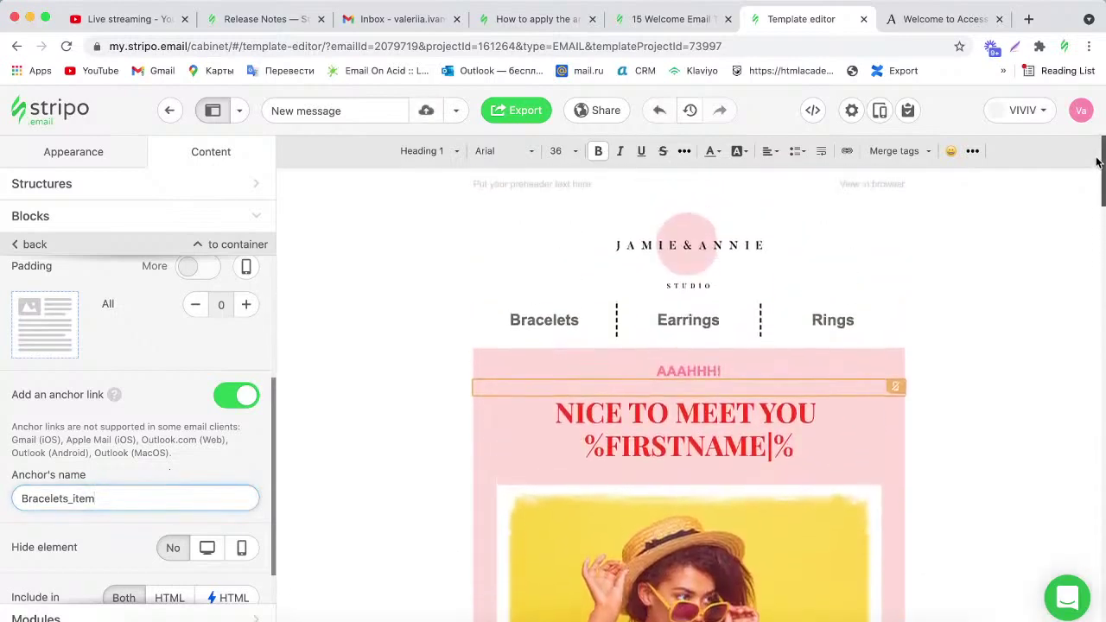
pyautogui.click(560, 317)
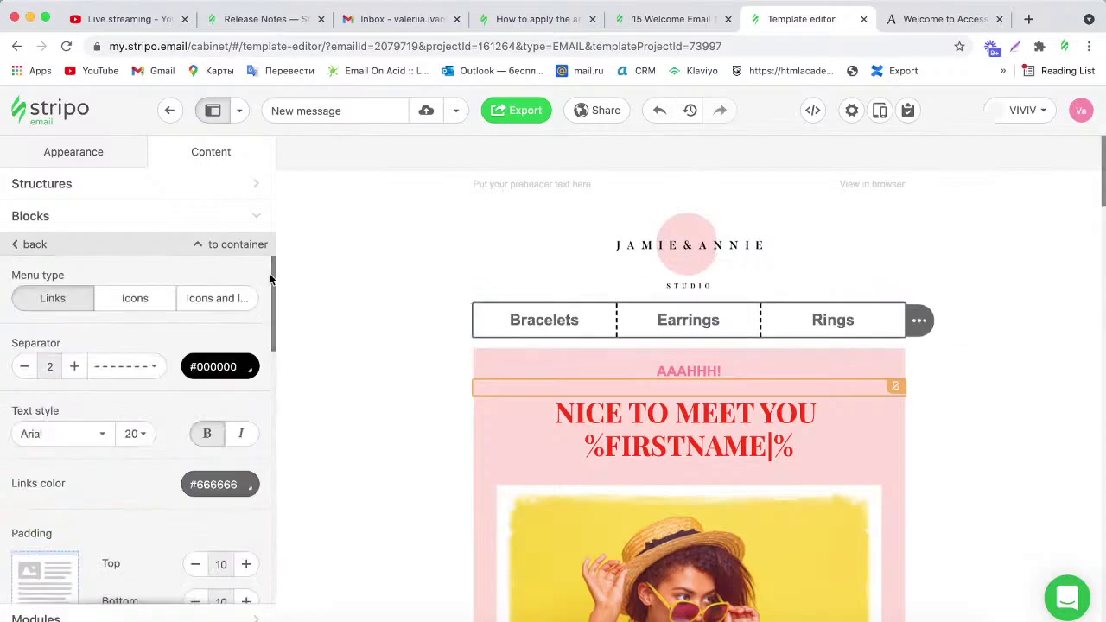
pyautogui.moveTo(272, 281); pyautogui.dragTo(264, 400)
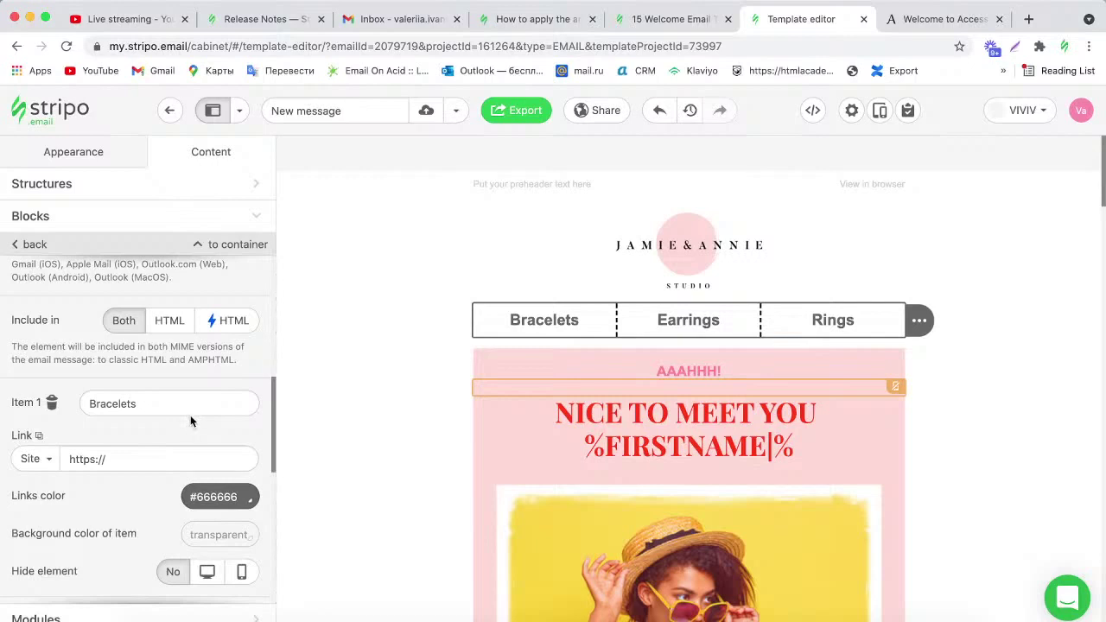
pyautogui.click(52, 456)
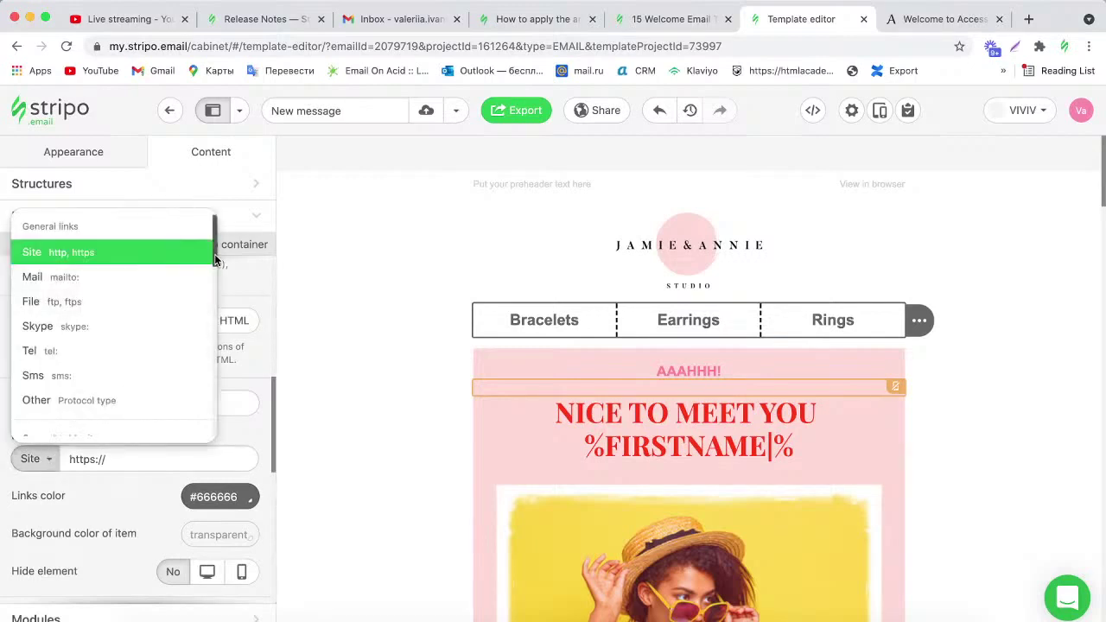
pyautogui.scroll(-2, 215, 273)
pyautogui.moveTo(215, 273); pyautogui.dragTo(219, 444)
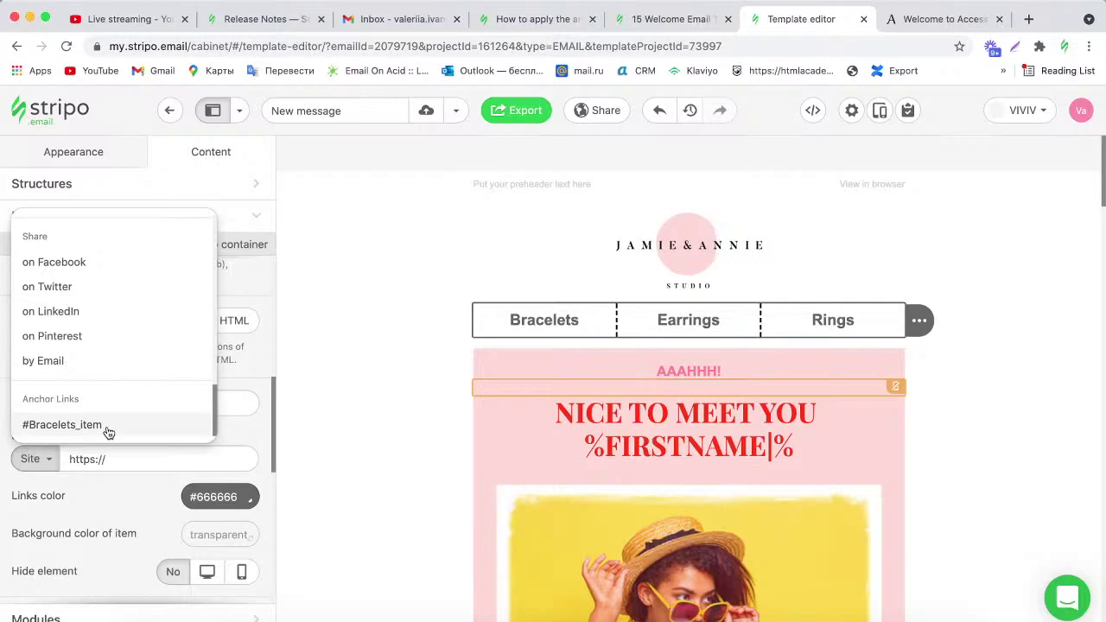
pyautogui.click(63, 424)
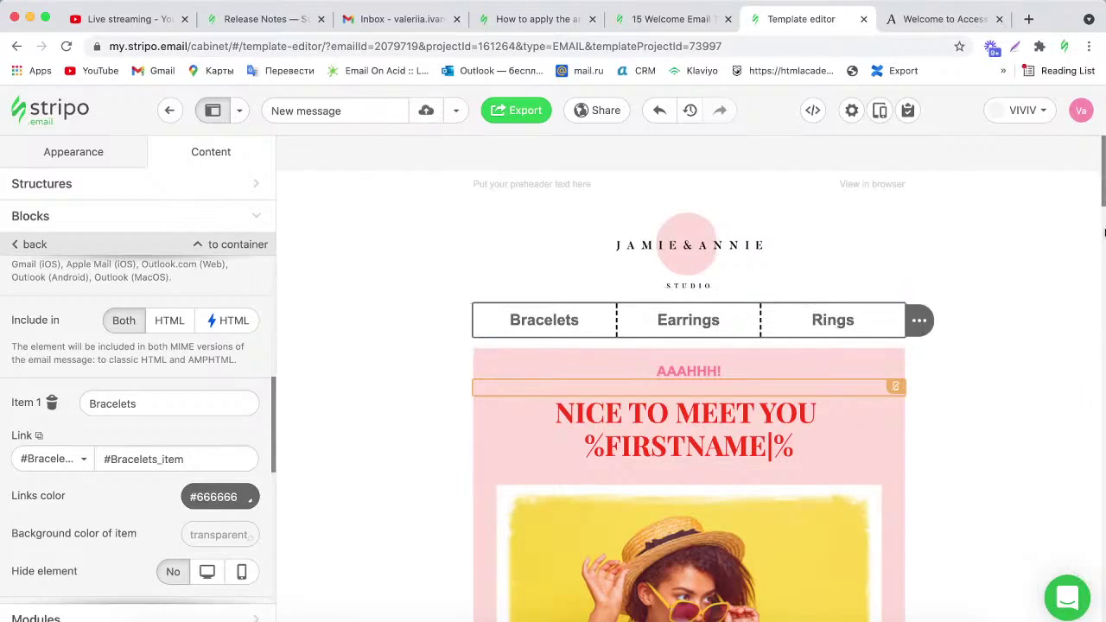
# Enable an anchor link on the "Earrings" heading block above the earring products.
pyautogui.moveTo(1101, 200); pyautogui.dragTo(1101, 373)
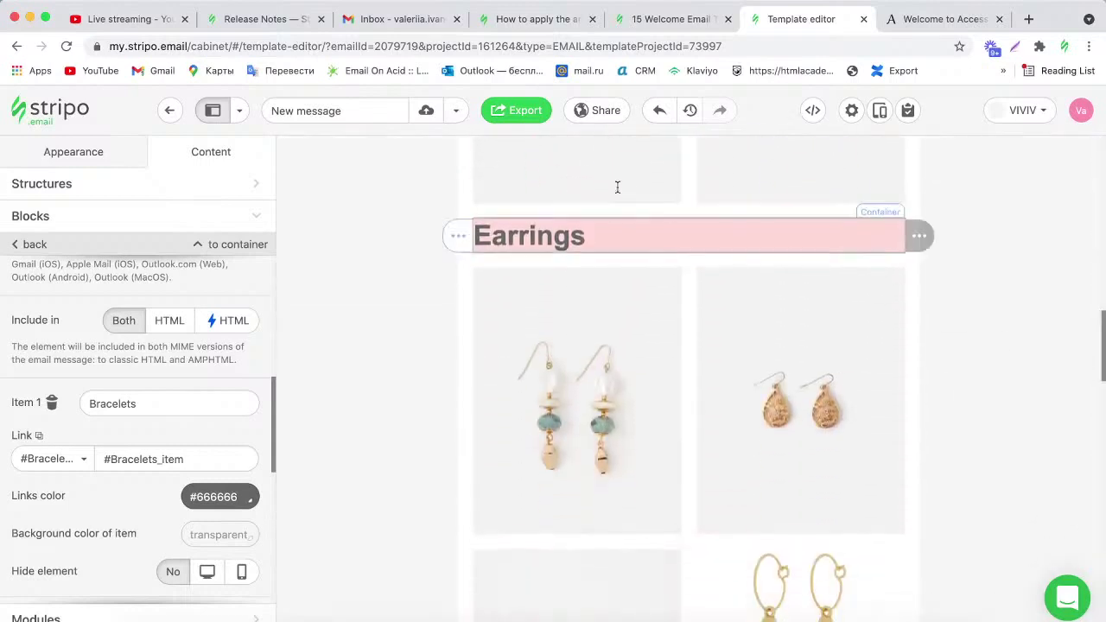
pyautogui.click(557, 243)
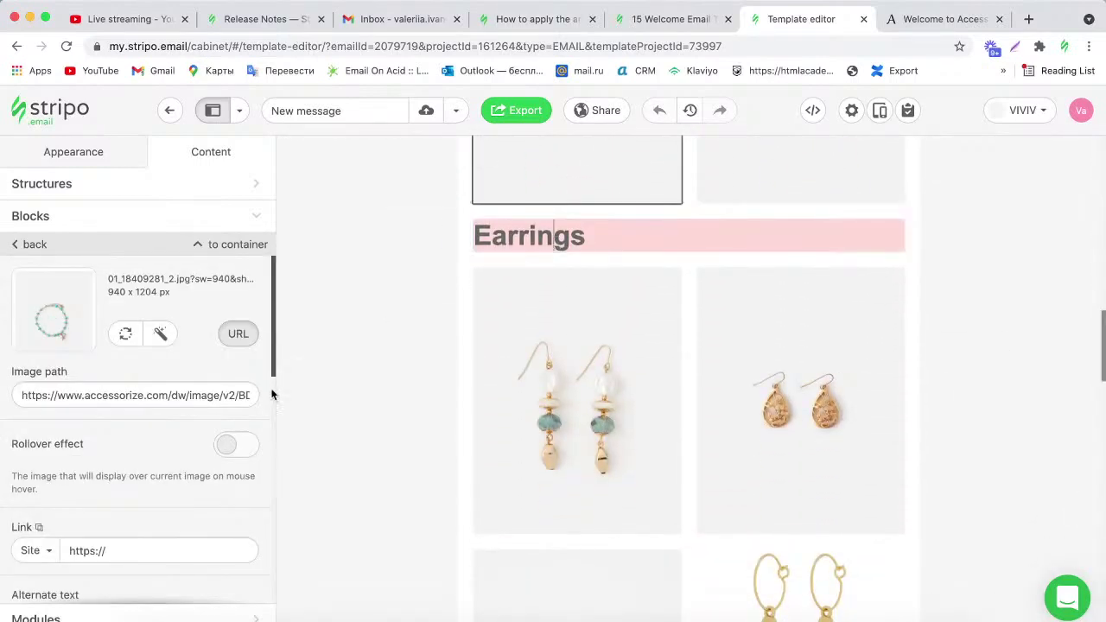
pyautogui.moveTo(271, 390); pyautogui.dragTo(291, 444)
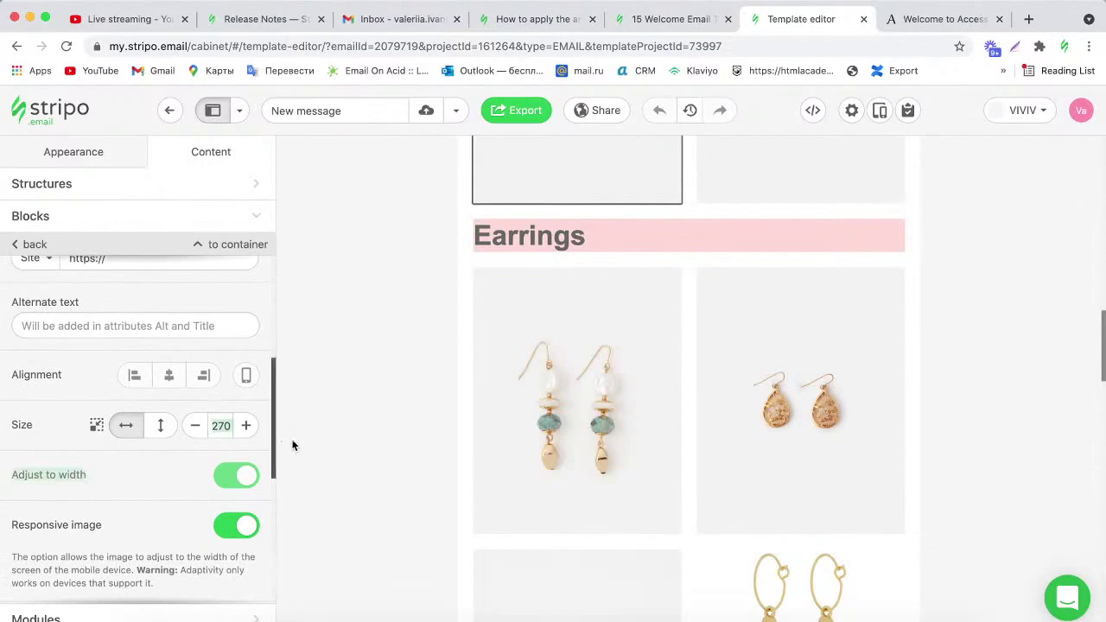
pyautogui.click(510, 241)
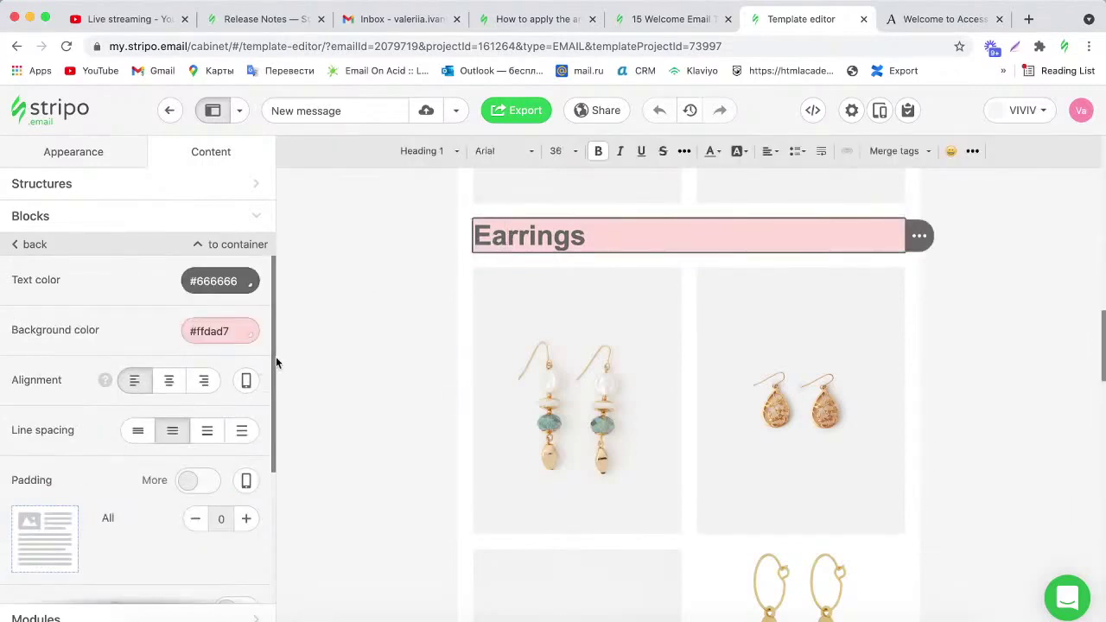
pyautogui.moveTo(276, 355); pyautogui.dragTo(273, 479)
pyautogui.click(245, 421)
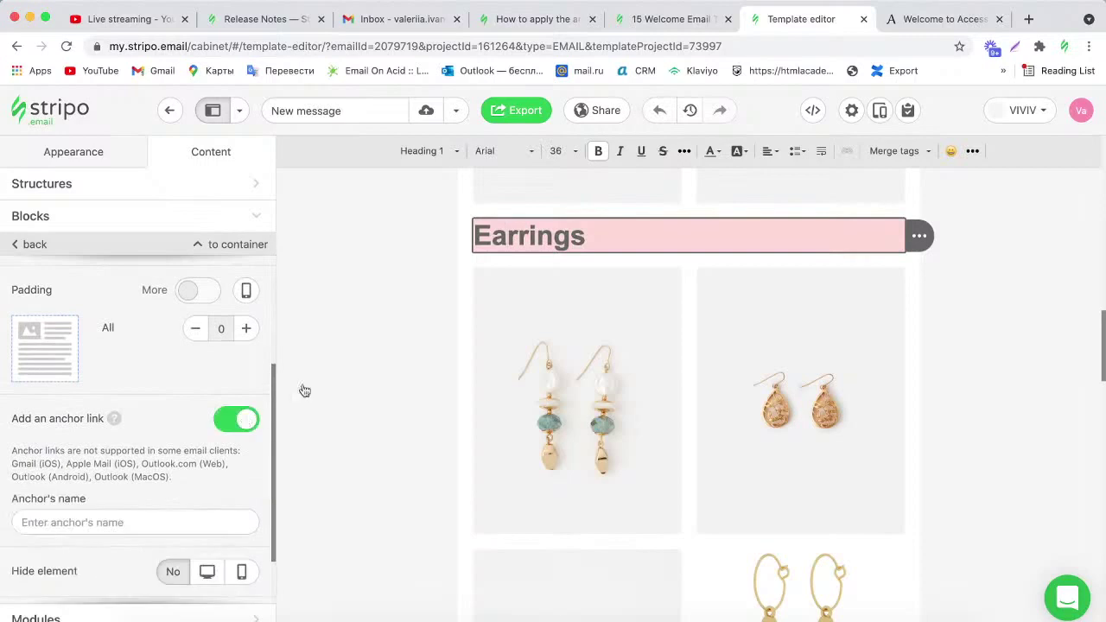
# Name the Earrings heading's anchor "Earrings_item", reusing the heading text copied from the block.
pyautogui.doubleClick(480, 239)
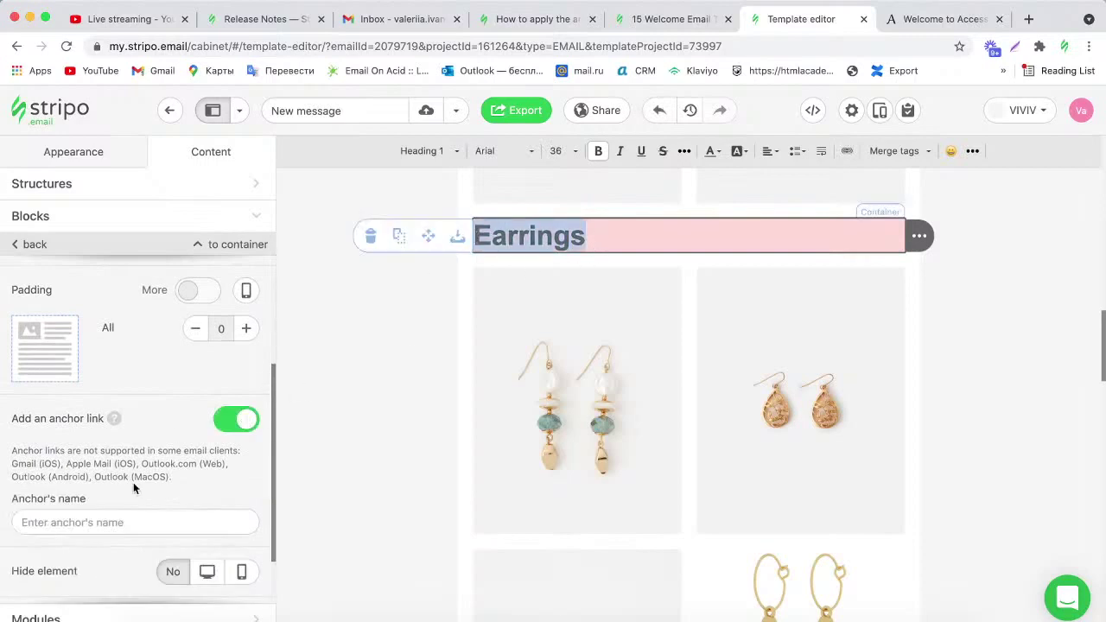
pyautogui.click(86, 528)
pyautogui.press('super+v')
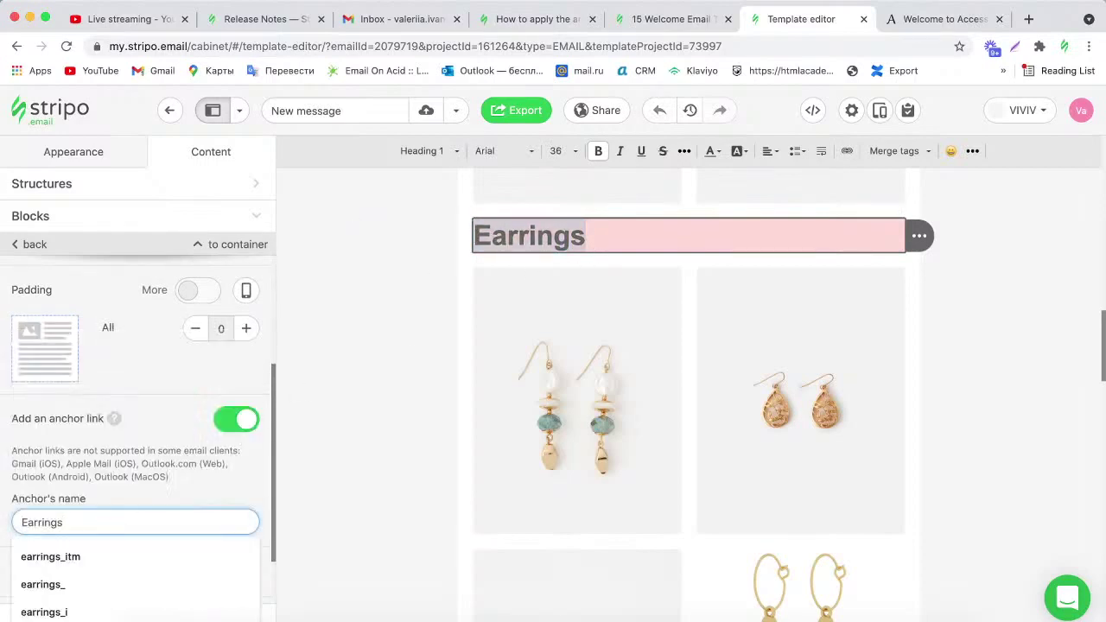
pyautogui.write('_ine')
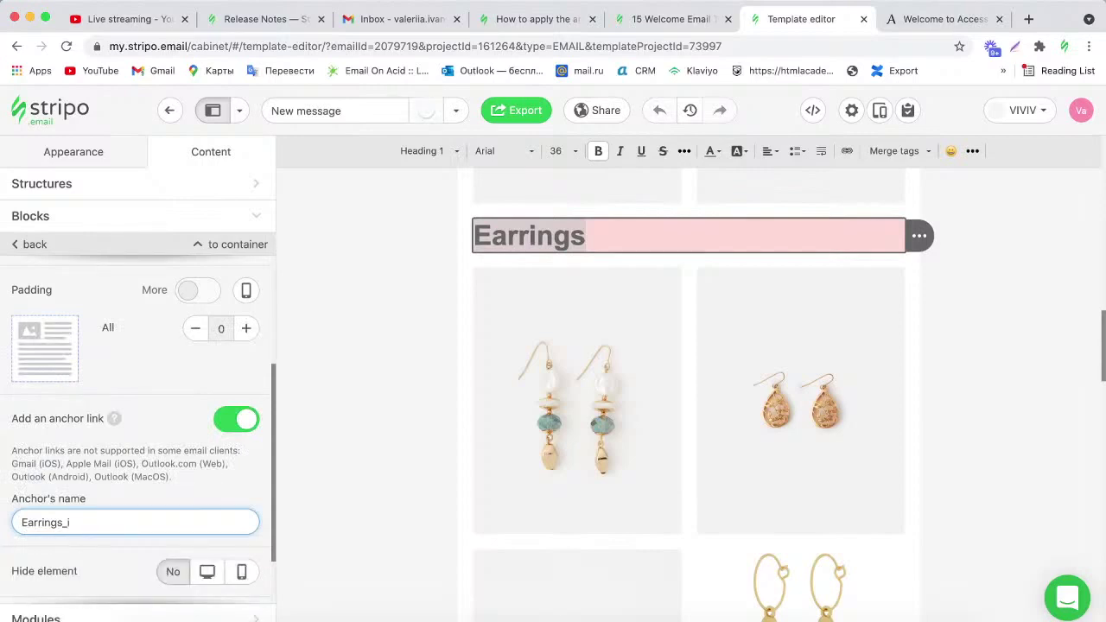
pyautogui.write('tem')
pyautogui.click(198, 488)
# Enable an anchor link on the "Rings" heading block above the ring products and name it "Rings_item".
pyautogui.scroll(-1, 1101, 350)
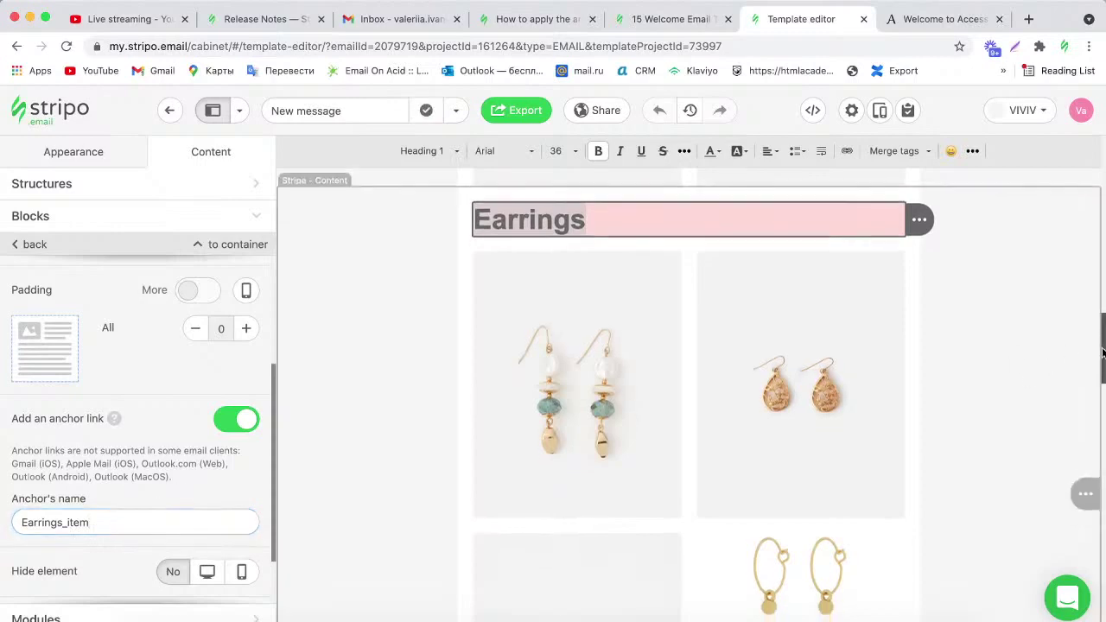
pyautogui.scroll(-5, 1101, 350)
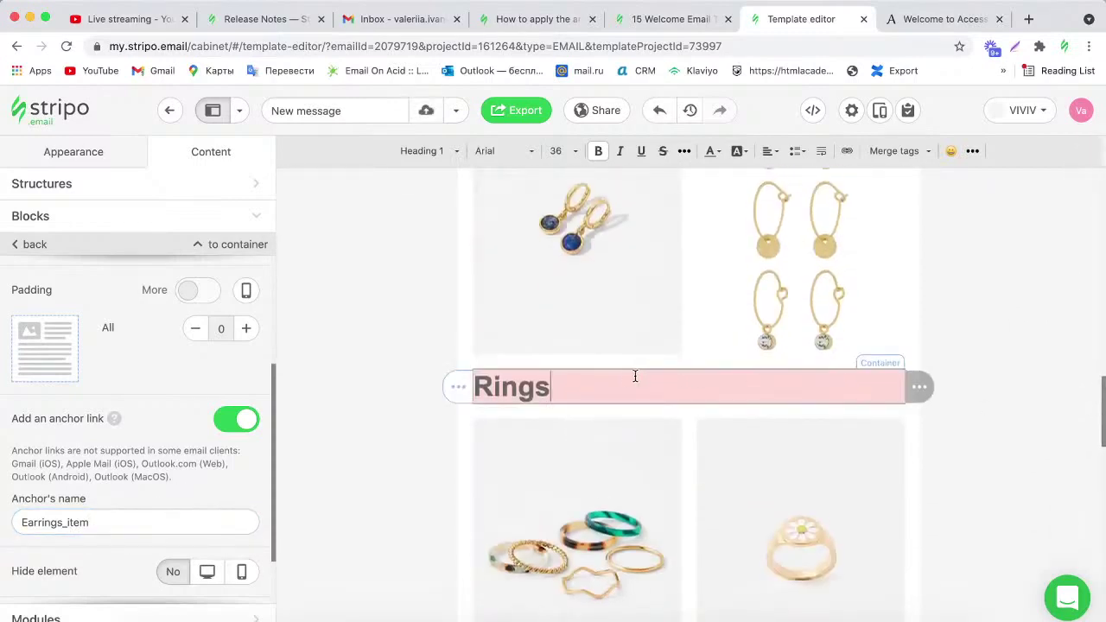
pyautogui.moveTo(571, 383); pyautogui.dragTo(458, 385)
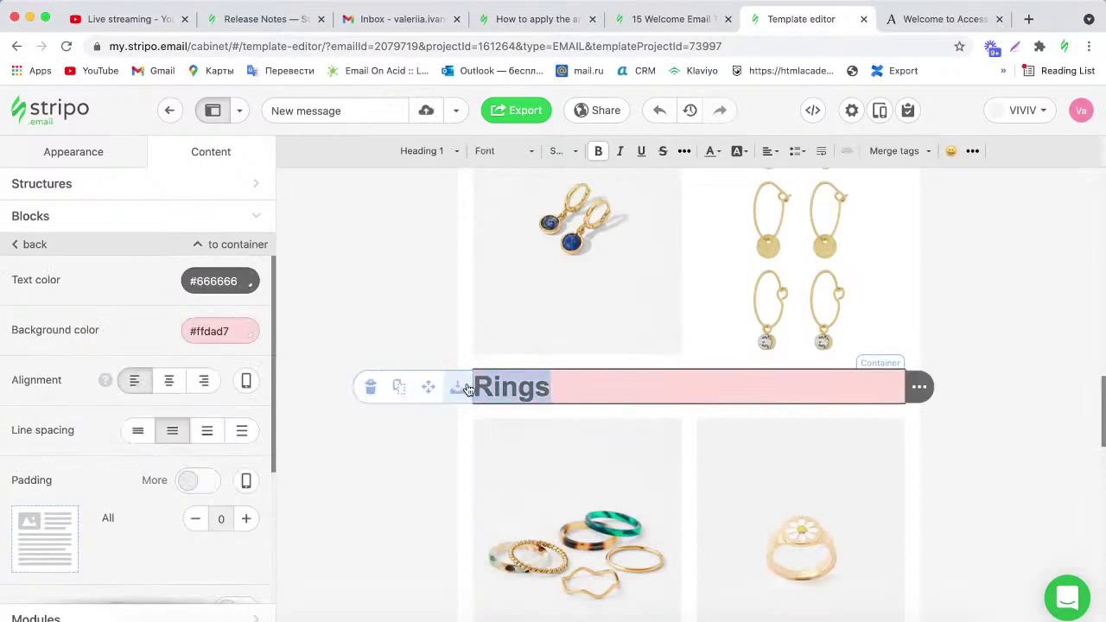
pyautogui.scroll(-5, 252, 416)
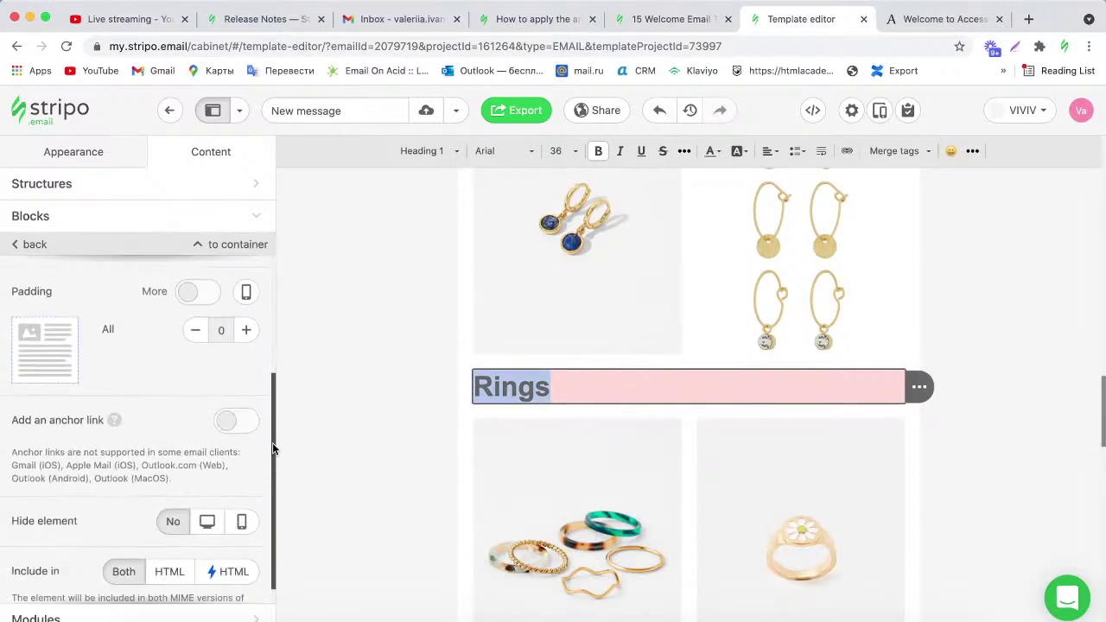
pyautogui.click(243, 404)
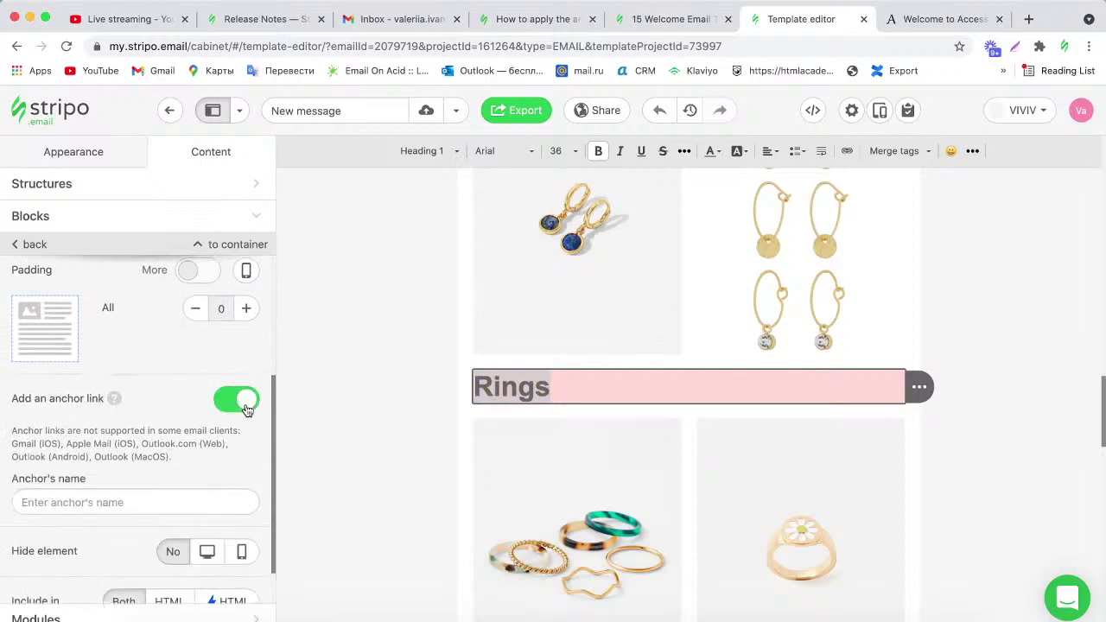
pyautogui.click(151, 507)
pyautogui.write('Rings')
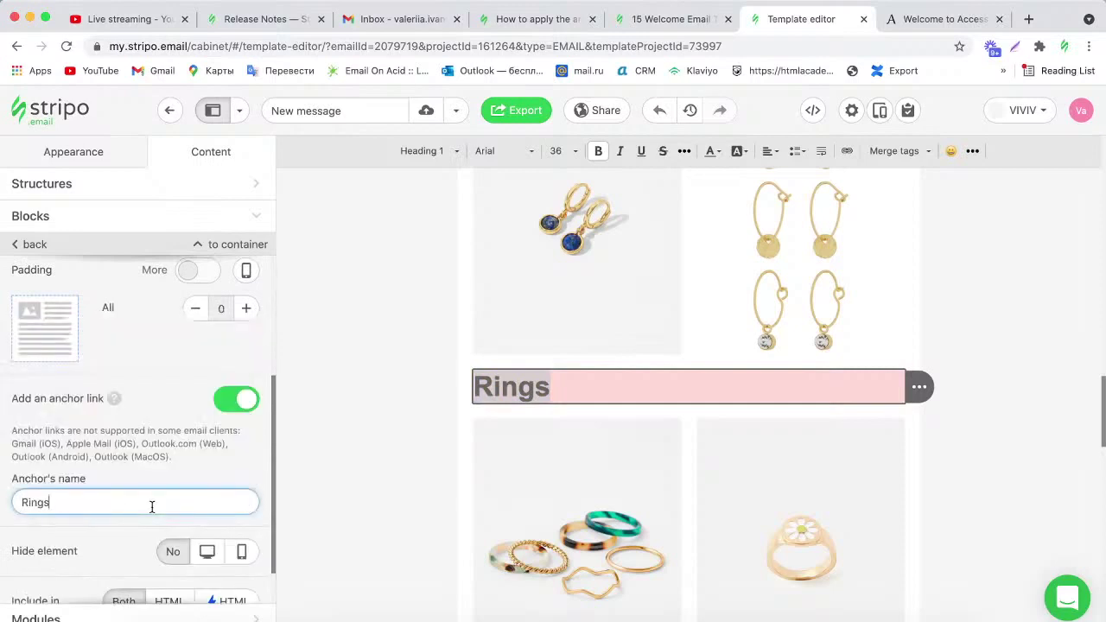
pyautogui.write('_item')
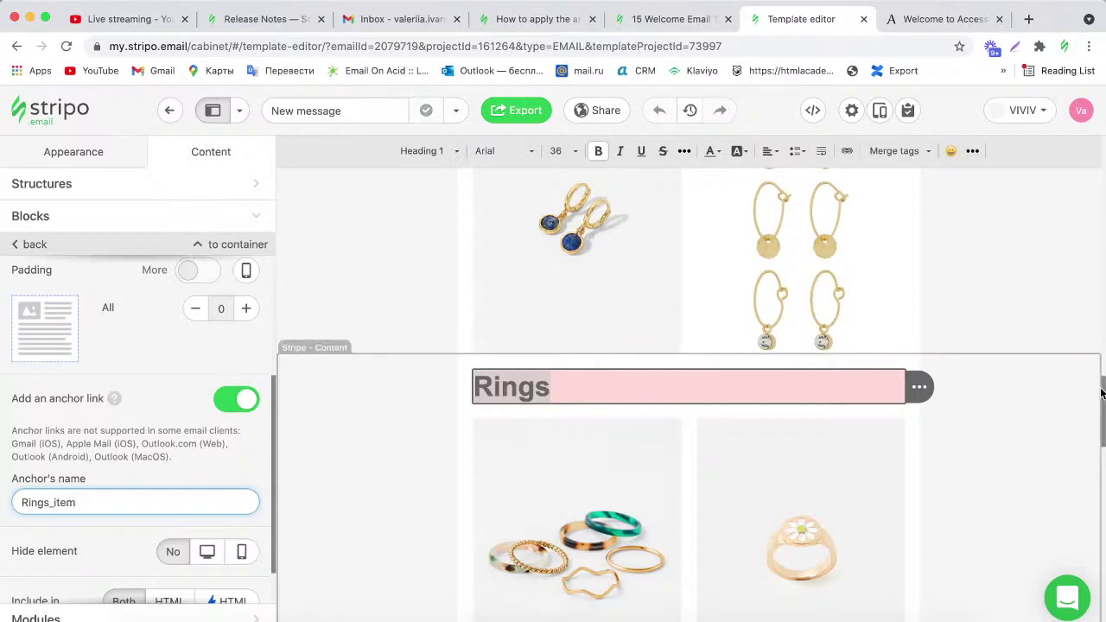
# Link the Earrings item of the header menu to the #Earrings_item anchor.
pyautogui.scroll(1, 1101, 387)
pyautogui.click(1096, 214)
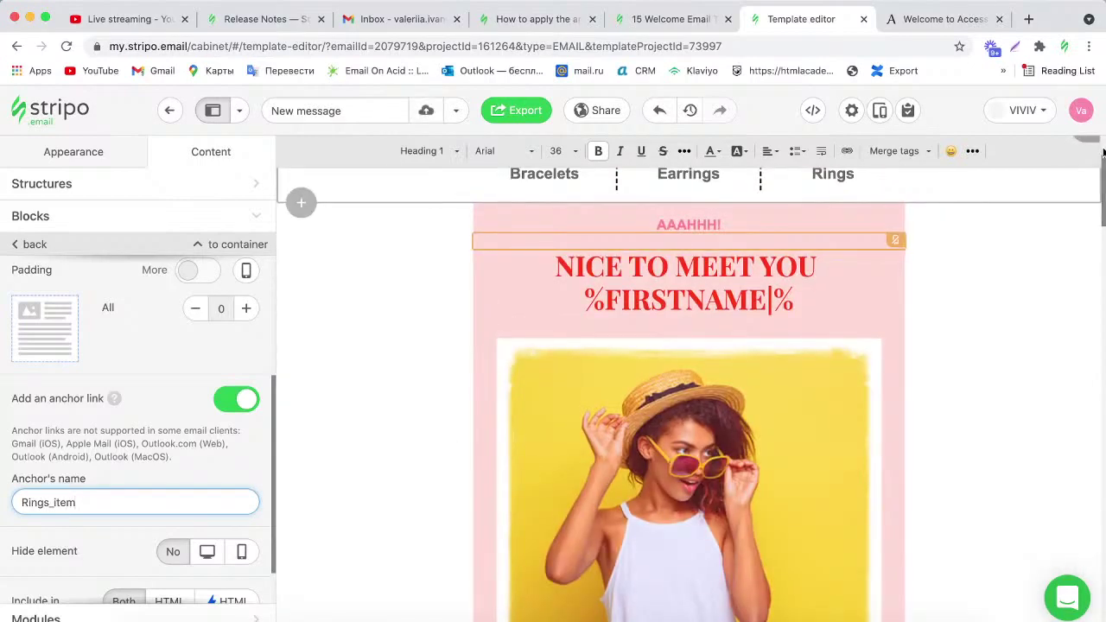
pyautogui.click(1102, 148)
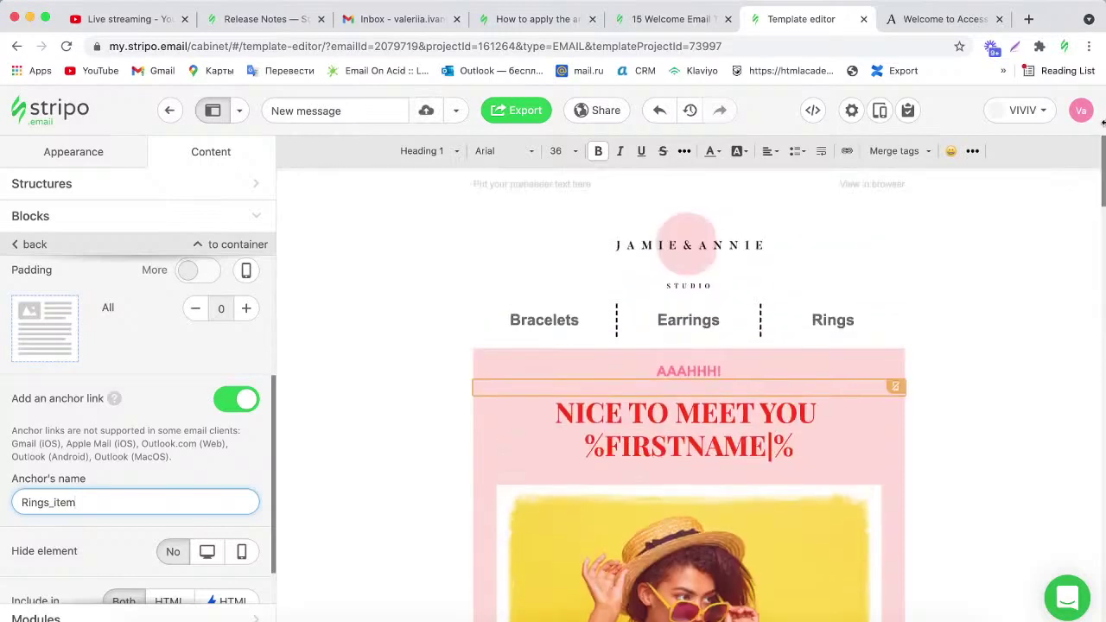
pyautogui.click(720, 322)
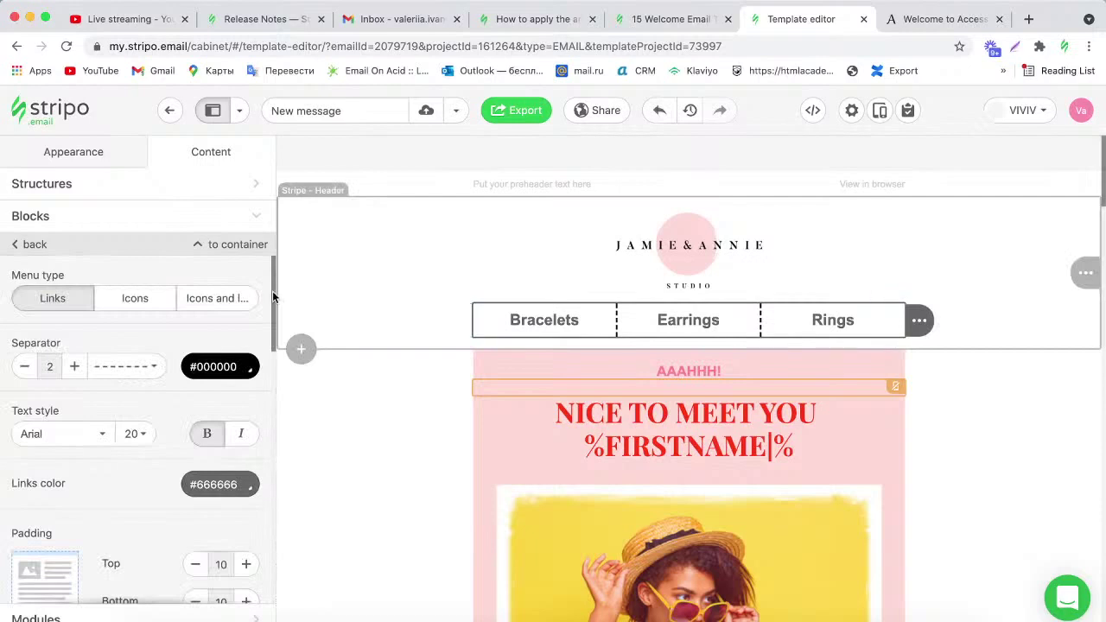
pyautogui.moveTo(274, 294); pyautogui.dragTo(276, 480)
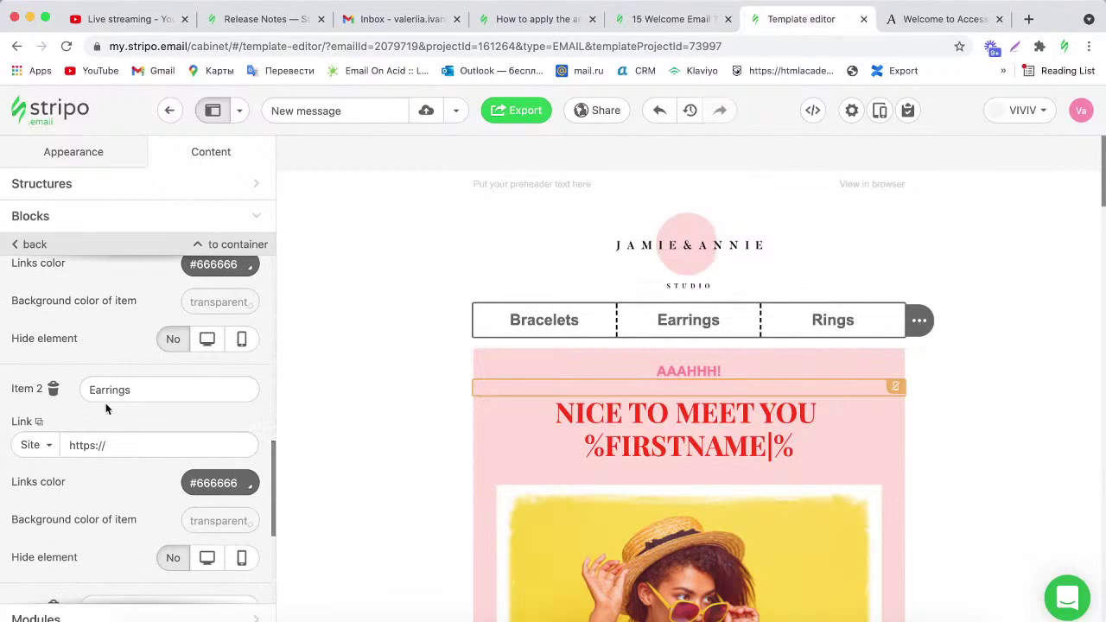
pyautogui.click(35, 445)
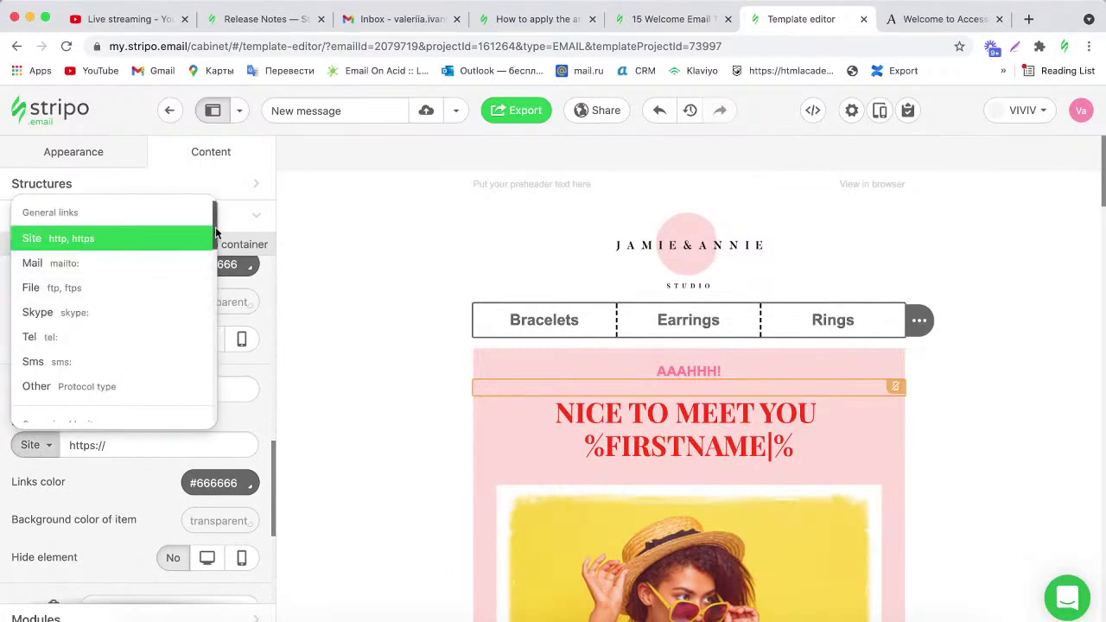
pyautogui.moveTo(216, 232); pyautogui.dragTo(214, 429)
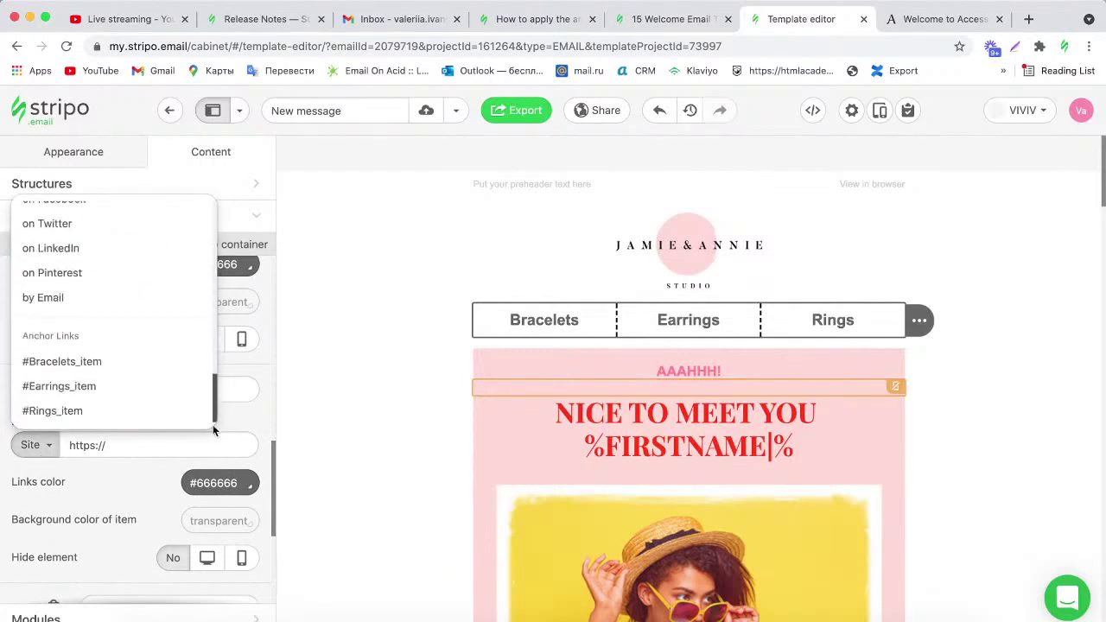
pyautogui.click(92, 391)
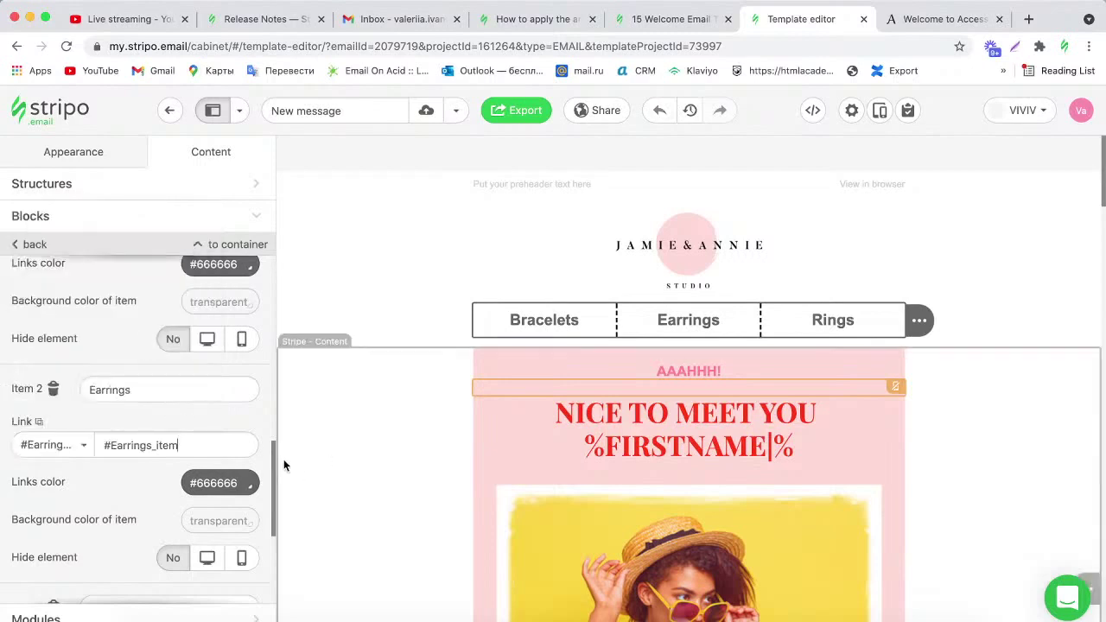
# Link the Rings item of the header menu to the #Rings_item anchor.
pyautogui.moveTo(273, 462); pyautogui.dragTo(276, 522)
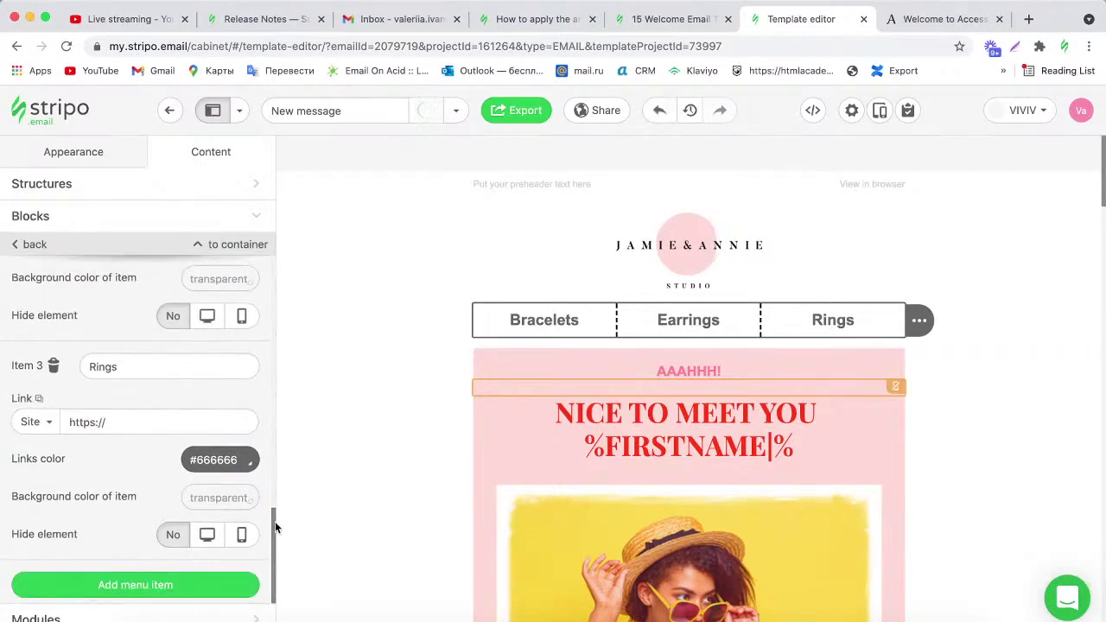
pyautogui.click(48, 422)
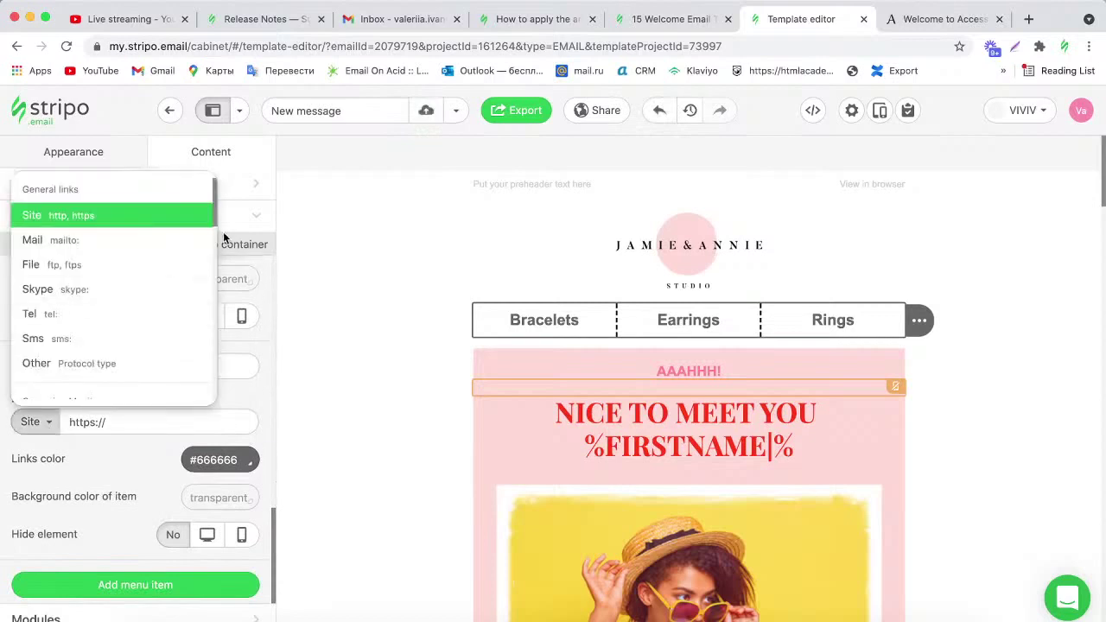
pyautogui.scroll(-10, 216, 220)
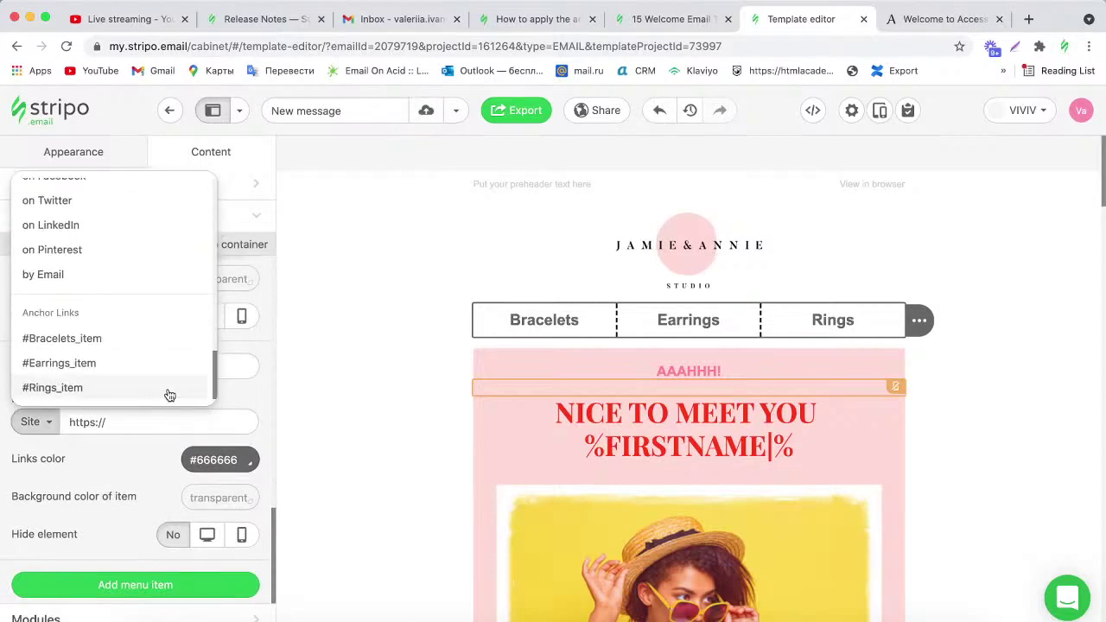
pyautogui.click(167, 387)
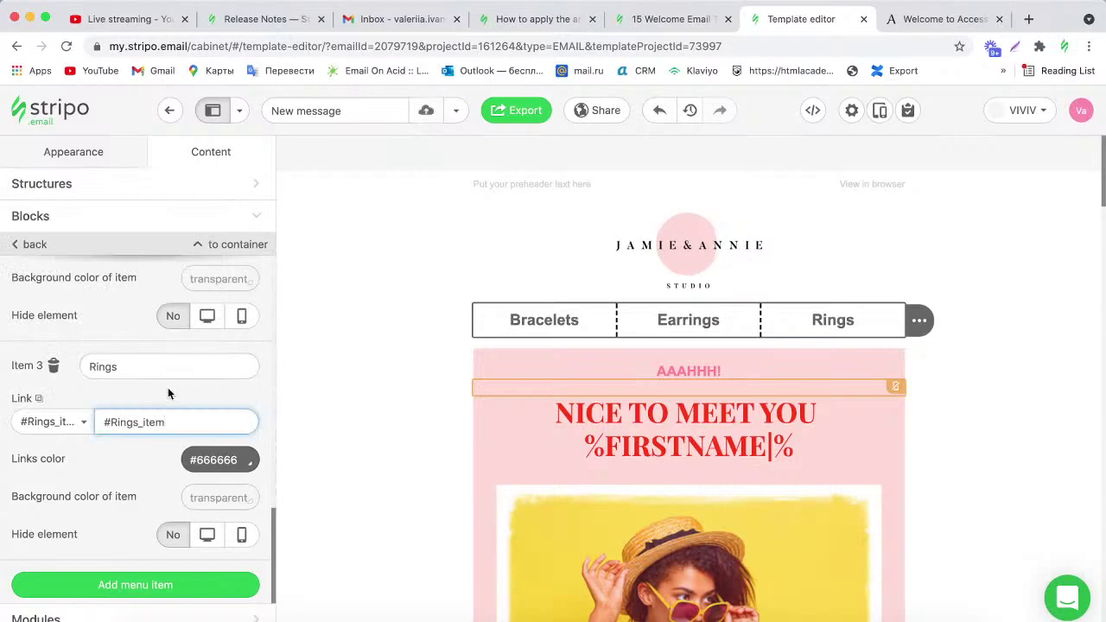
# Send a test of the email message to the prefilled e-mail address.
pyautogui.click(358, 339)
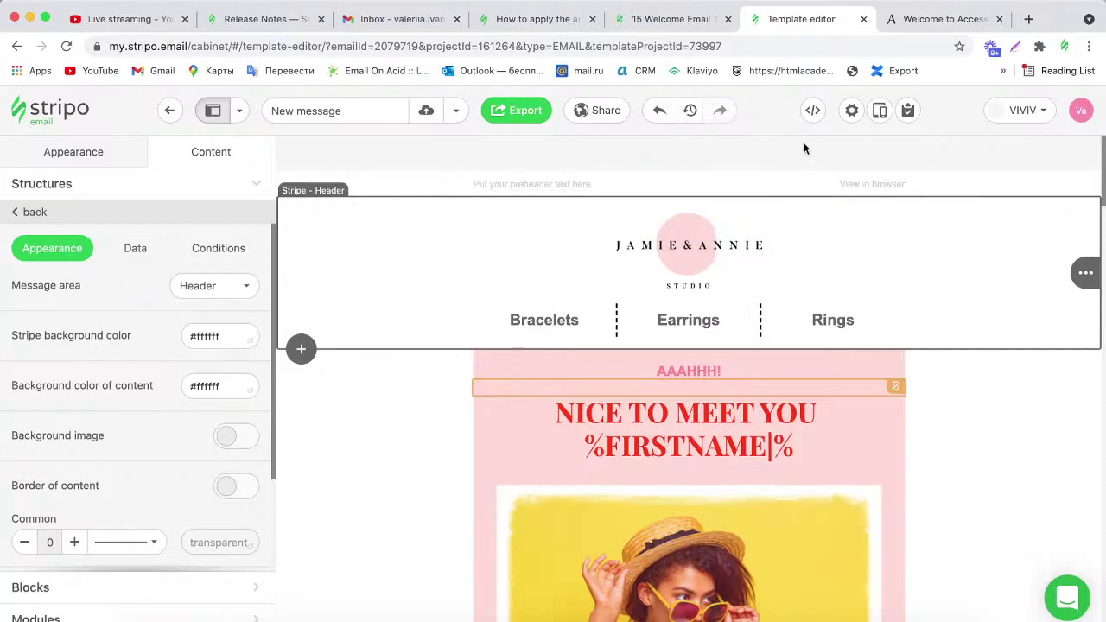
pyautogui.click(906, 111)
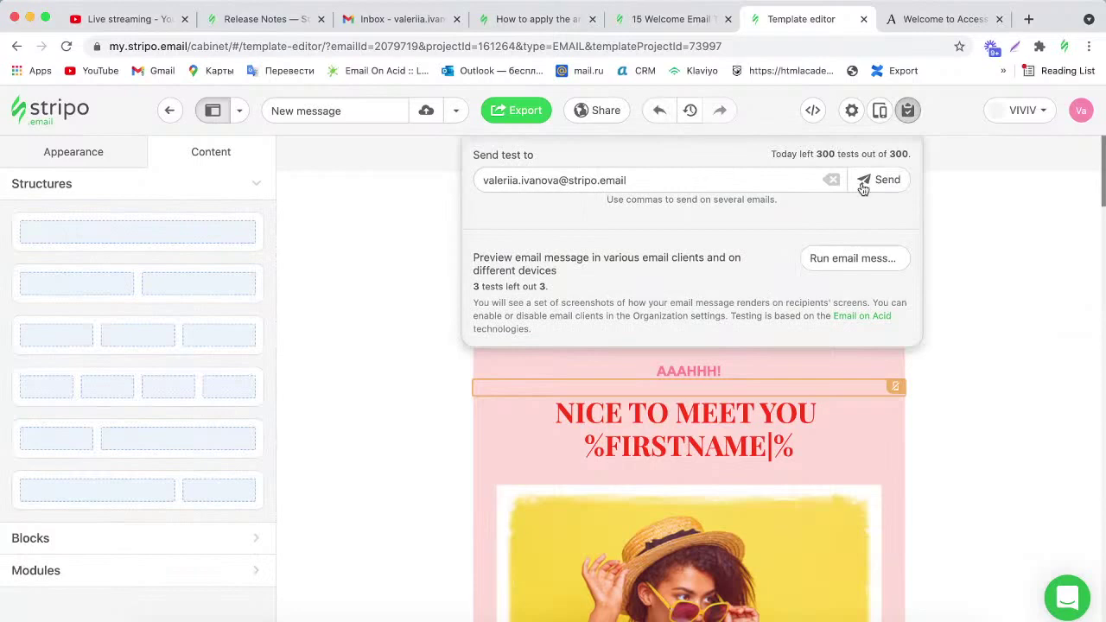
pyautogui.click(879, 180)
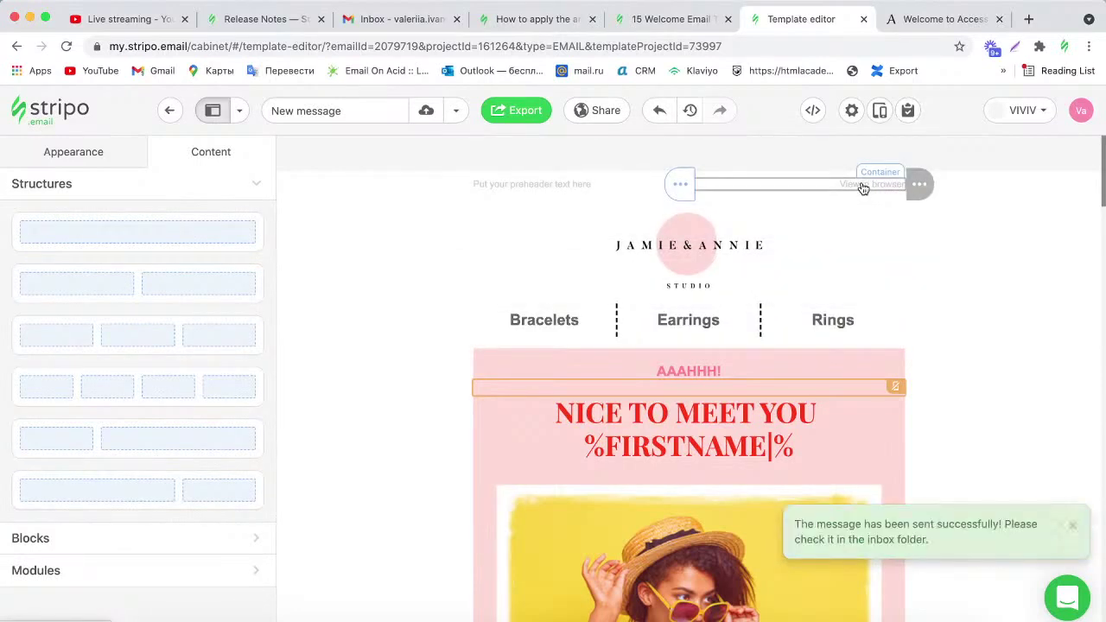
# Switch to the Gmail inbox, refresh it and open the Stripo TEST "New message" email.
pyautogui.click(419, 19)
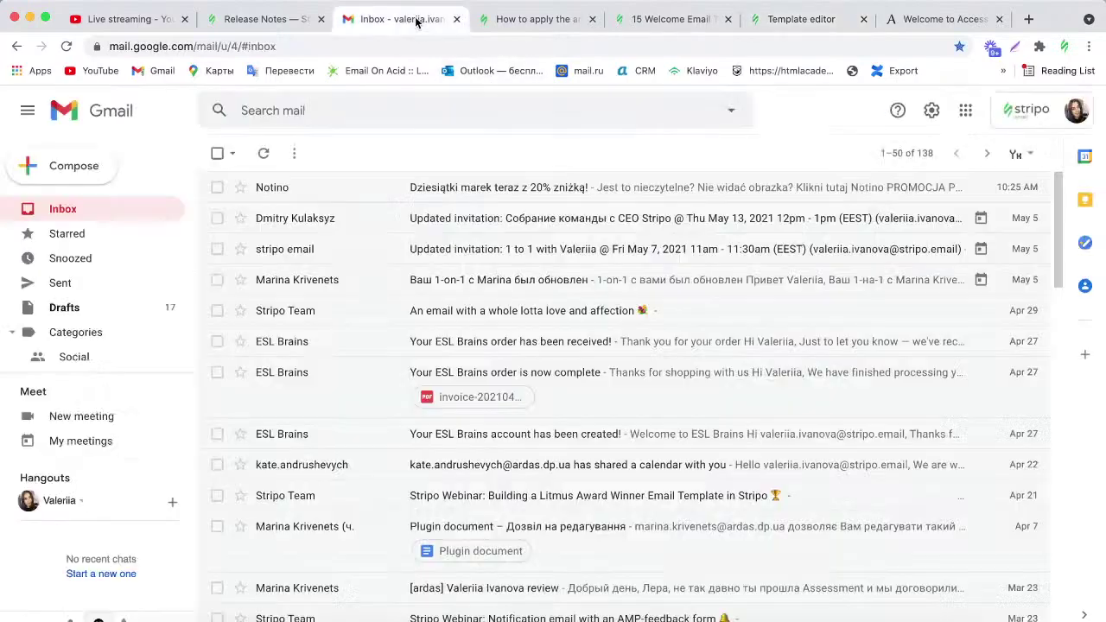
pyautogui.click(129, 209)
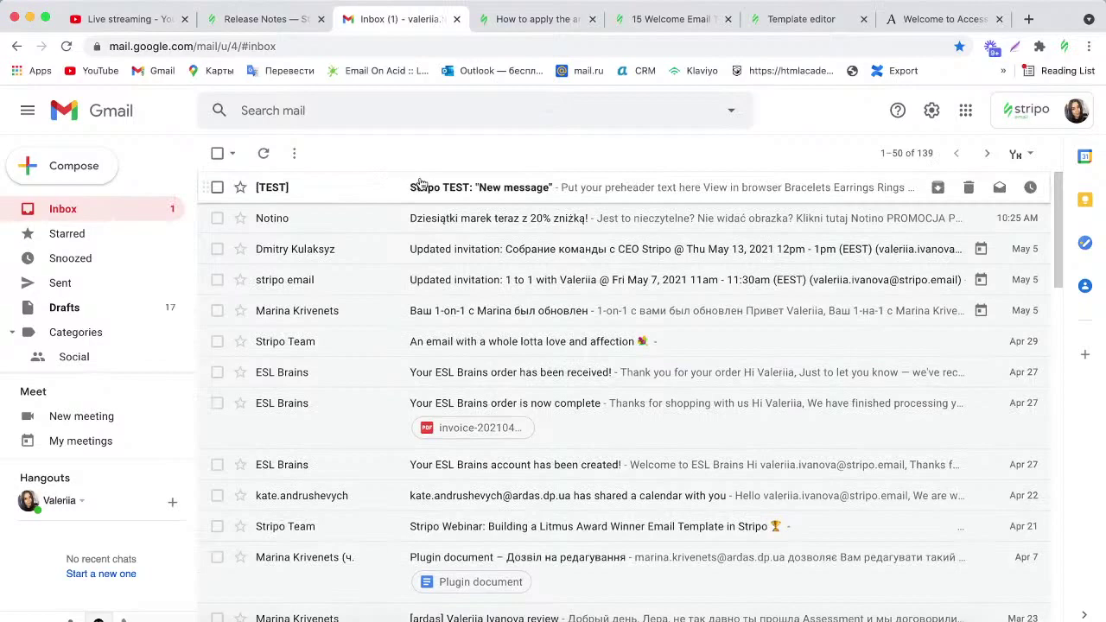
pyautogui.click(422, 183)
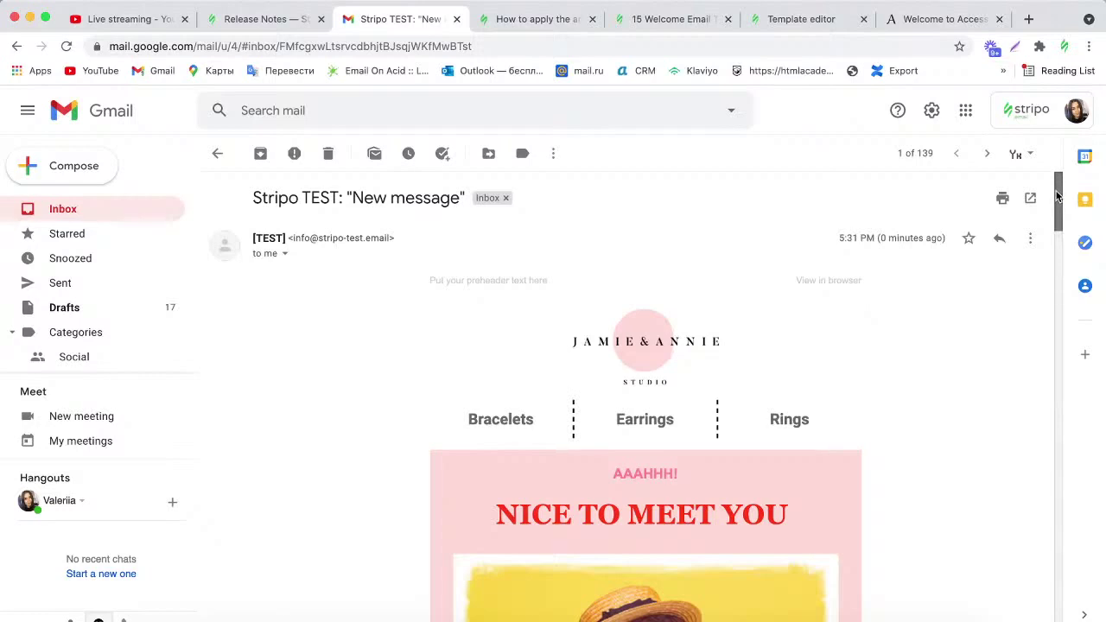
# Test the Rings menu link in the received email and return to the header menu.
pyautogui.scroll(-3, 691, 285)
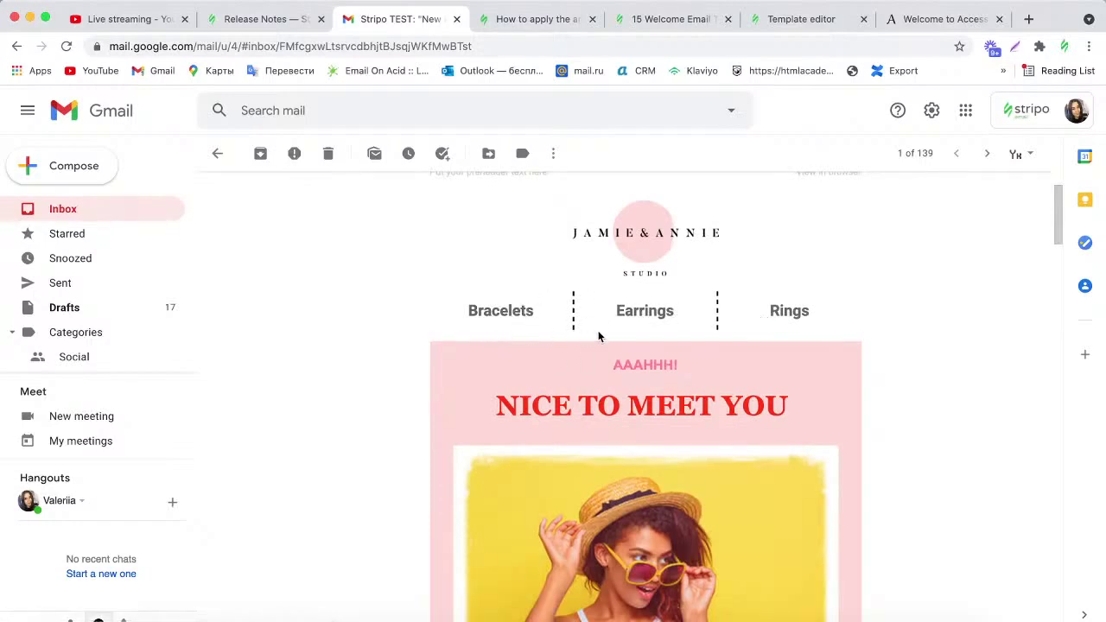
pyautogui.click(782, 318)
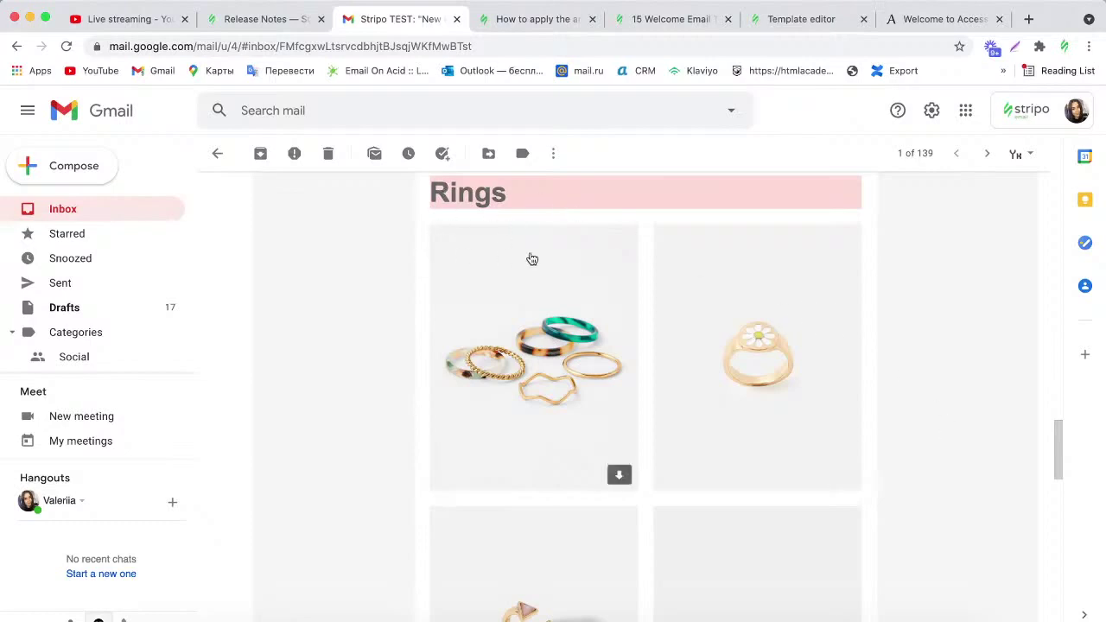
pyautogui.moveTo(1056, 445); pyautogui.dragTo(1055, 203)
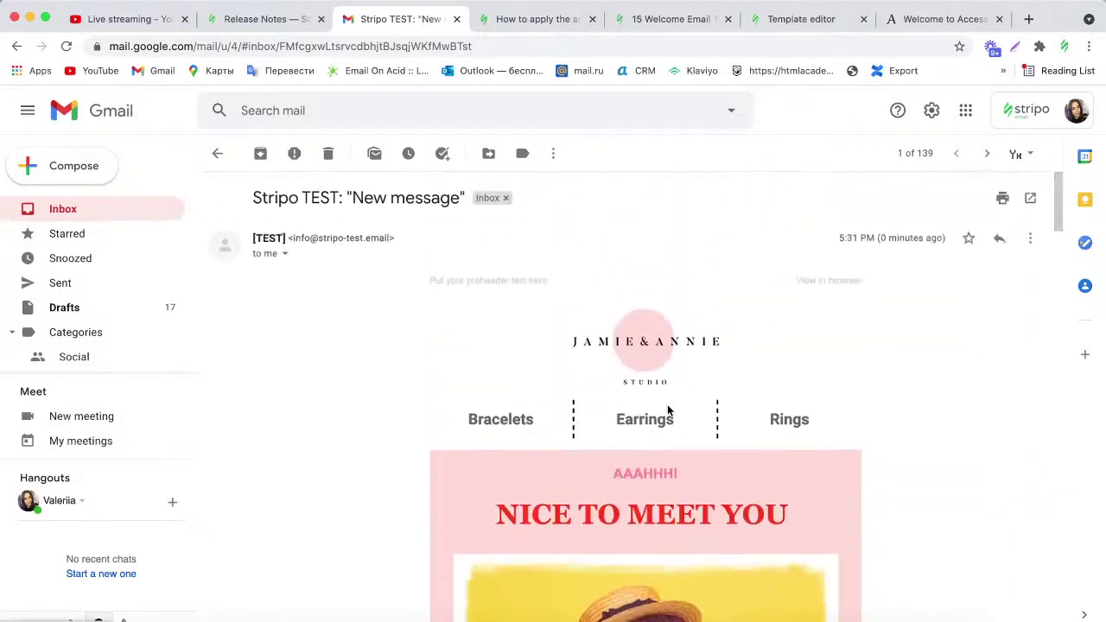
# Test the Earrings, Bracelets and Rings menu links in the received email, returning to the header menu between them.
pyautogui.click(652, 419)
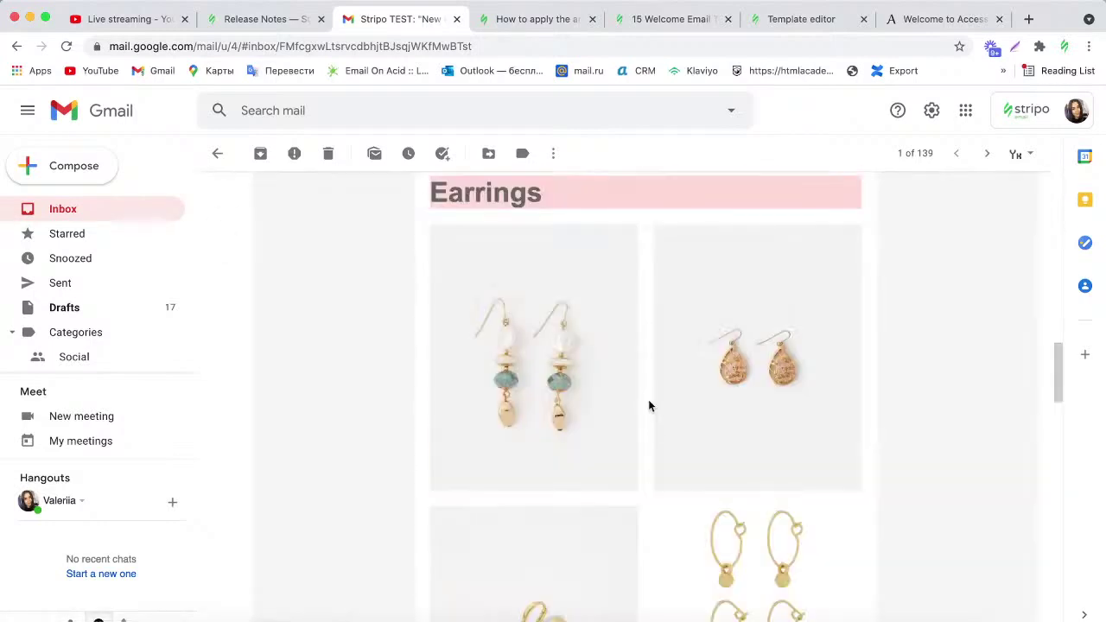
pyautogui.moveTo(1057, 372); pyautogui.dragTo(1058, 190)
pyautogui.click(502, 420)
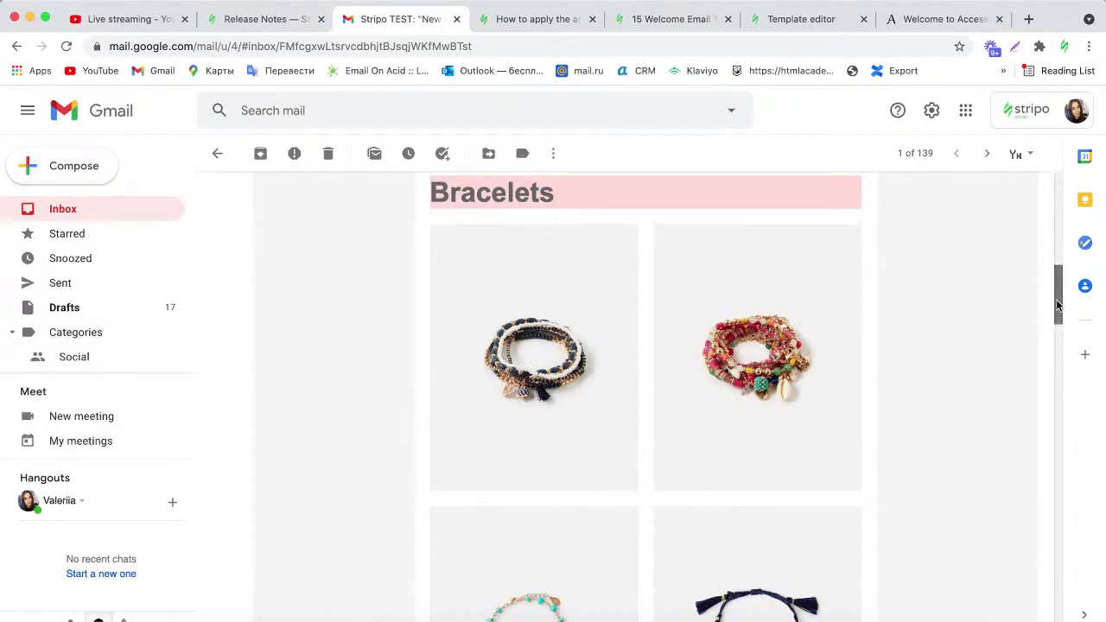
pyautogui.moveTo(1057, 304); pyautogui.dragTo(1045, 213)
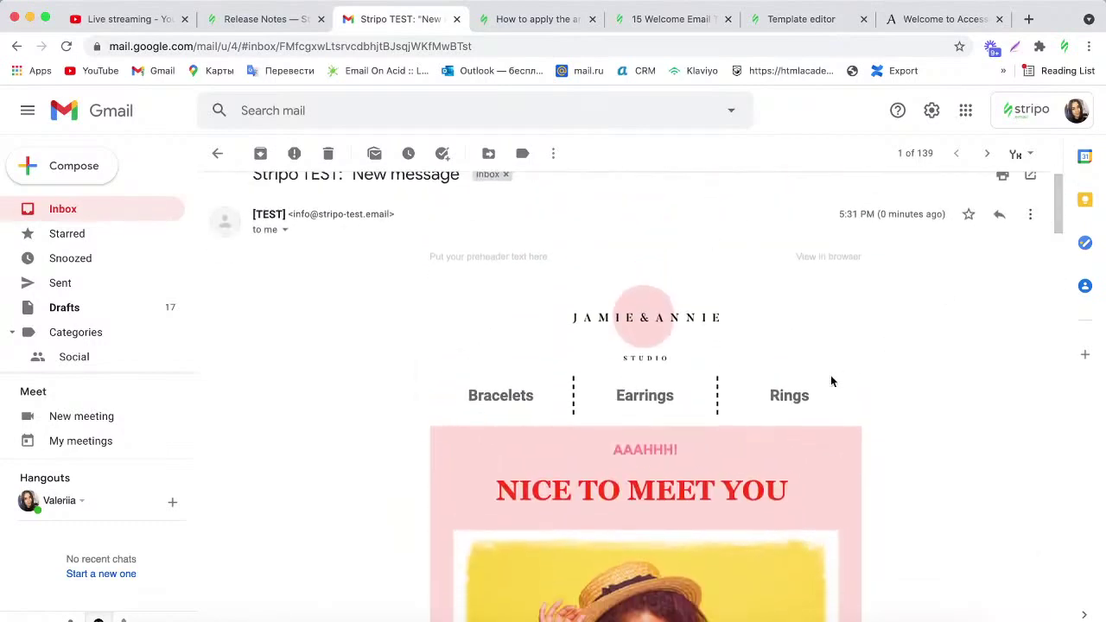
pyautogui.click(795, 400)
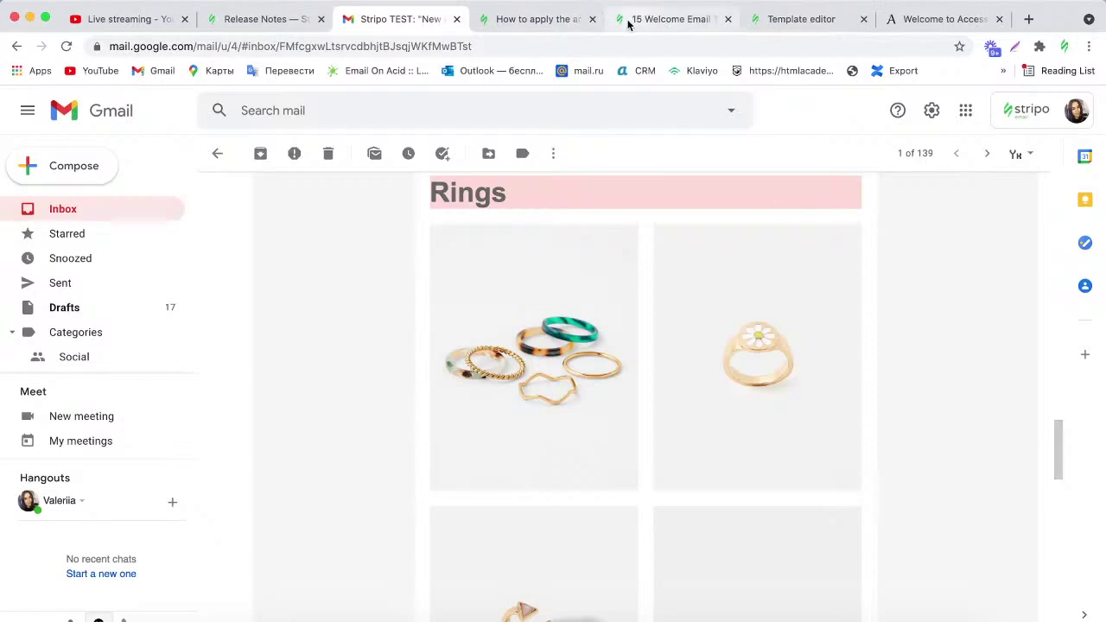
# Switch to the Stripo Release Notes page and open the Help Center from its footer.
pyautogui.click(278, 12)
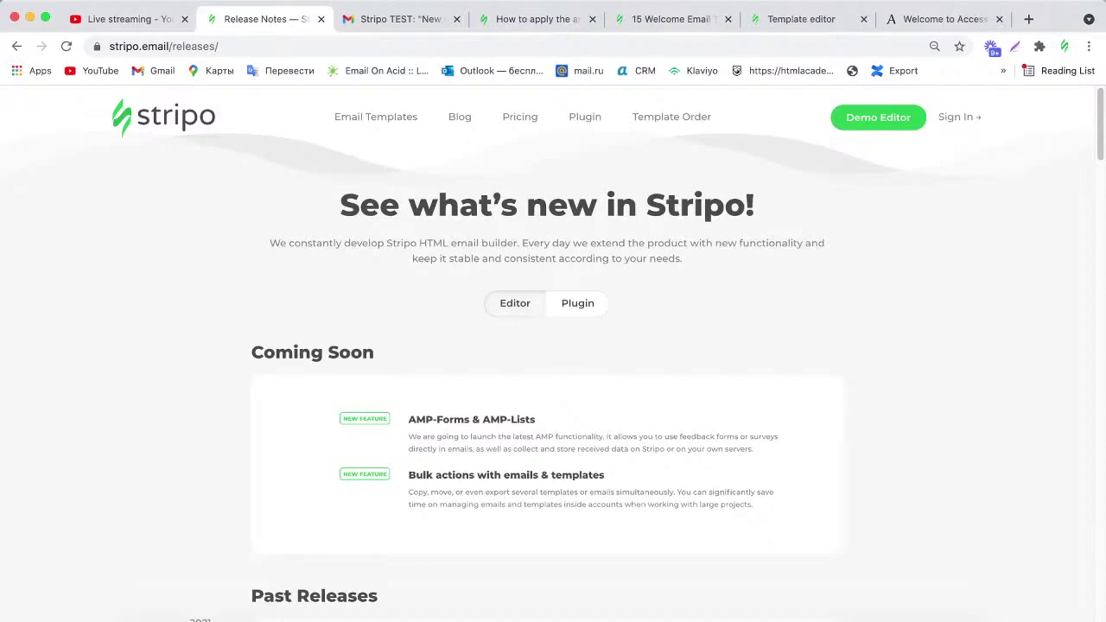
pyautogui.moveTo(1100, 130); pyautogui.dragTo(1101, 471)
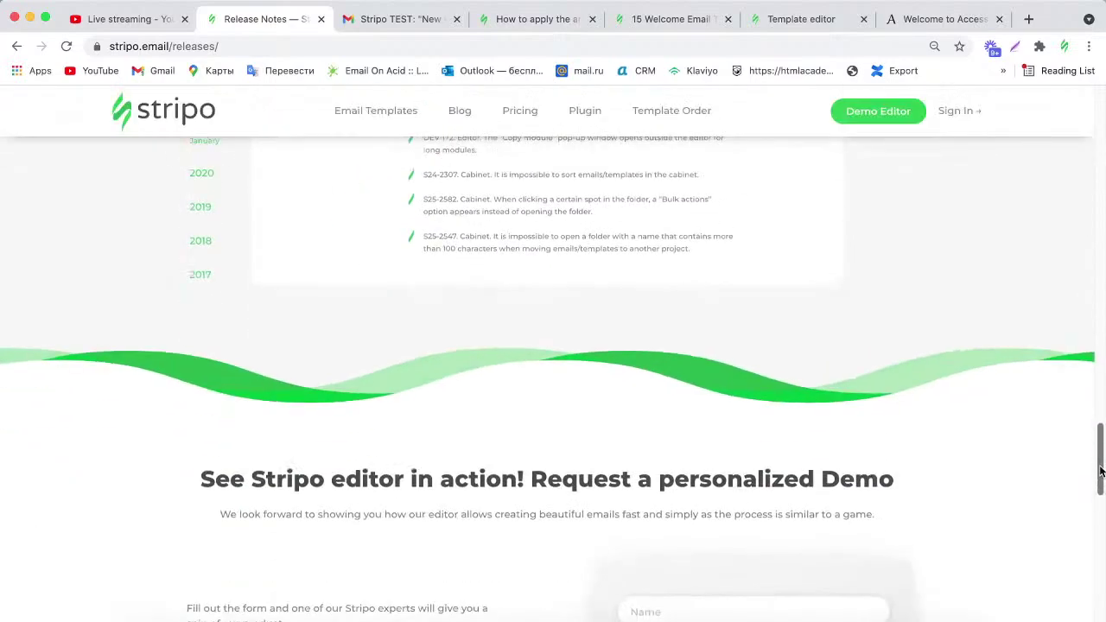
pyautogui.scroll(-10, 626, 406)
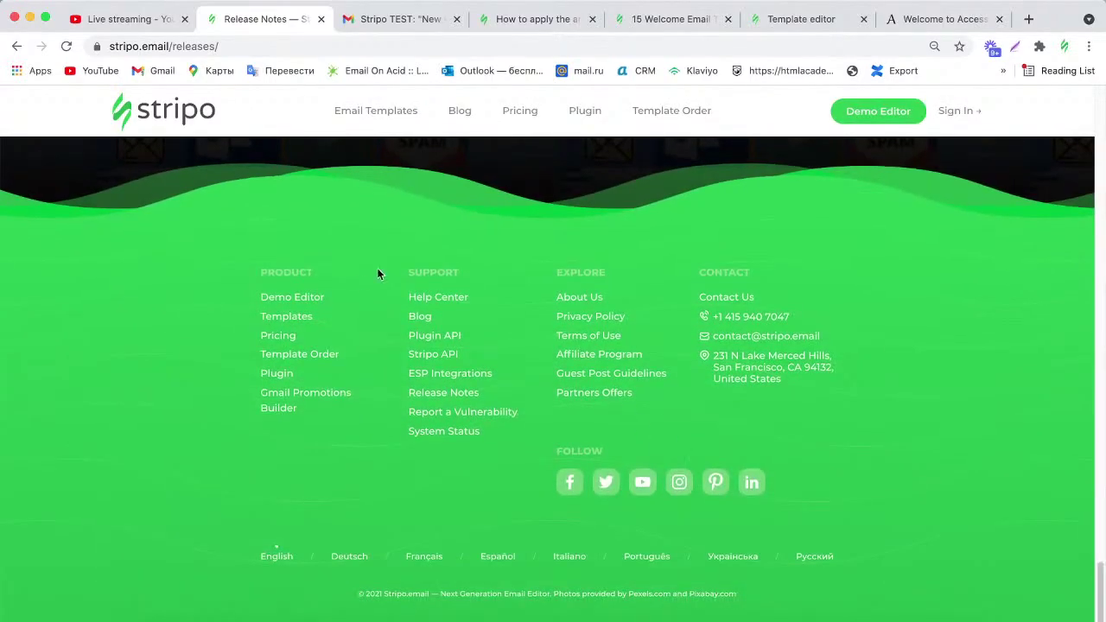
pyautogui.click(440, 298)
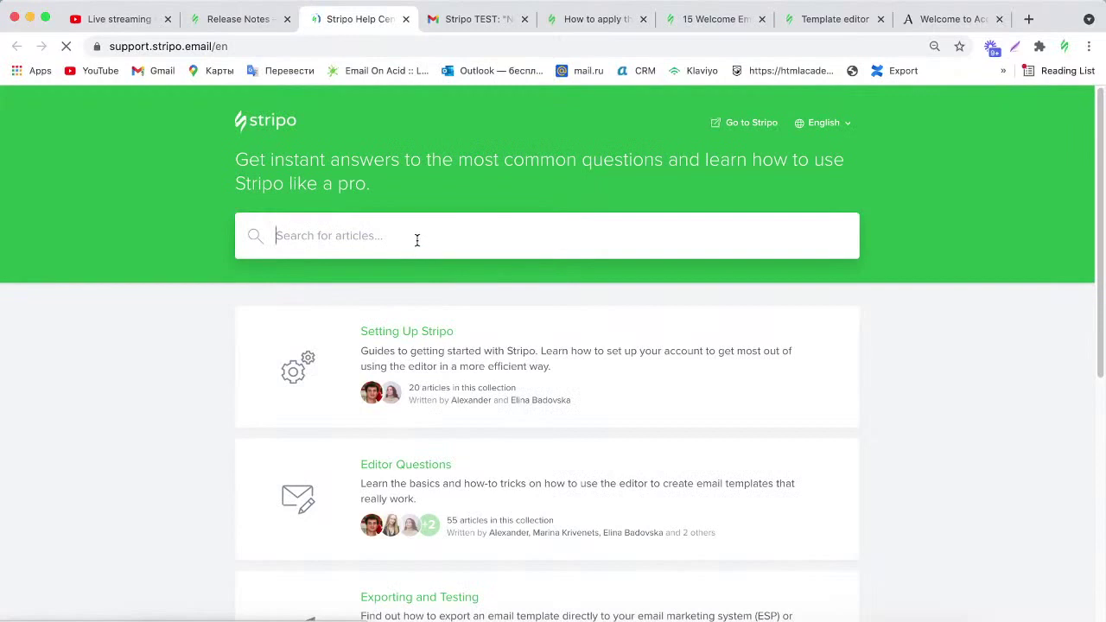
# Search the Help Center for "anchor" and open the article "How to apply the anchor hyperlinks?".
pyautogui.click(416, 241)
pyautogui.write('anchor')
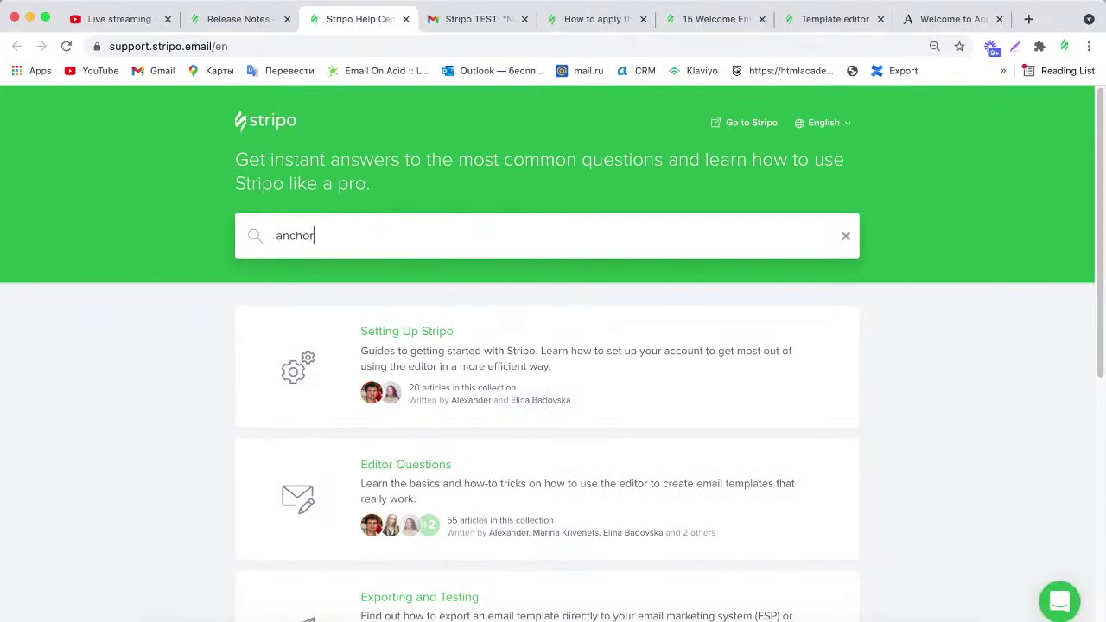
pyautogui.press('Return')
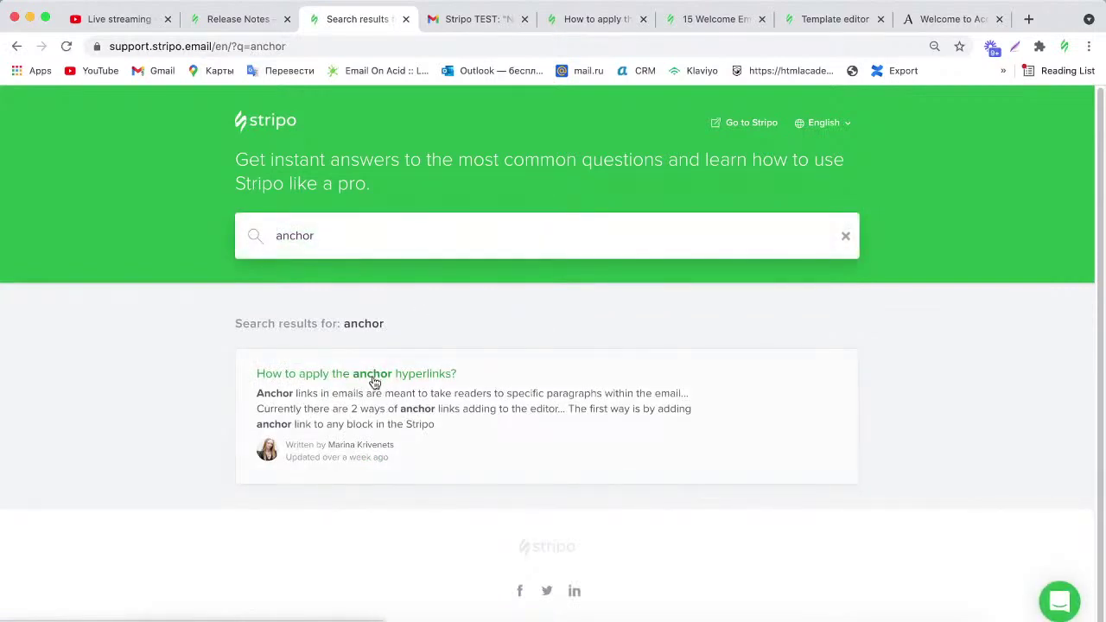
pyautogui.click(372, 380)
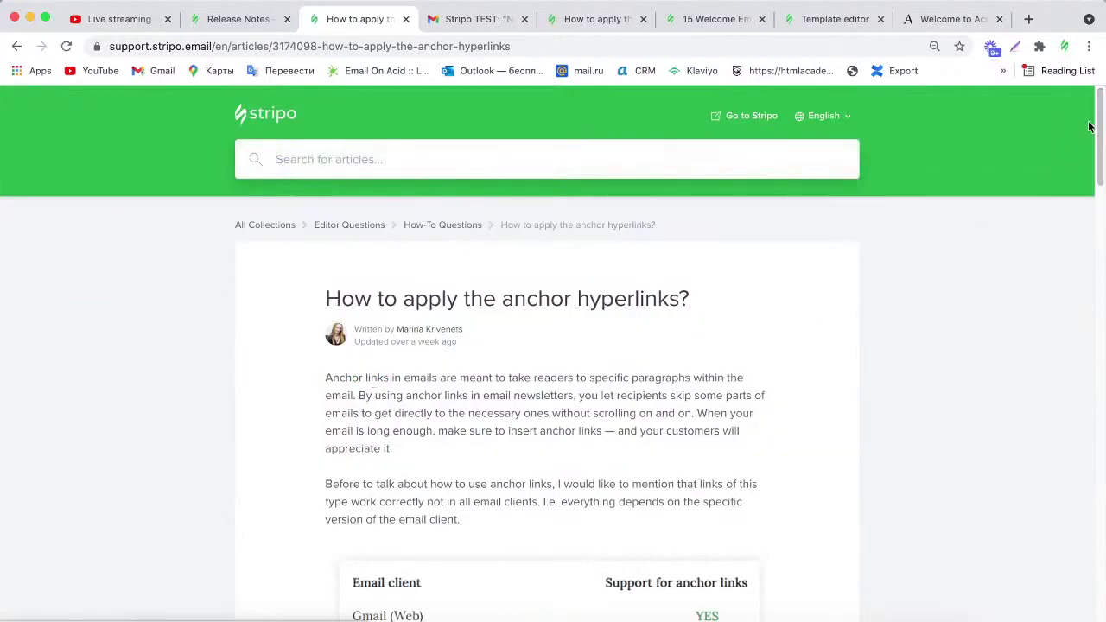
pyautogui.moveTo(1099, 130); pyautogui.dragTo(1048, 114)
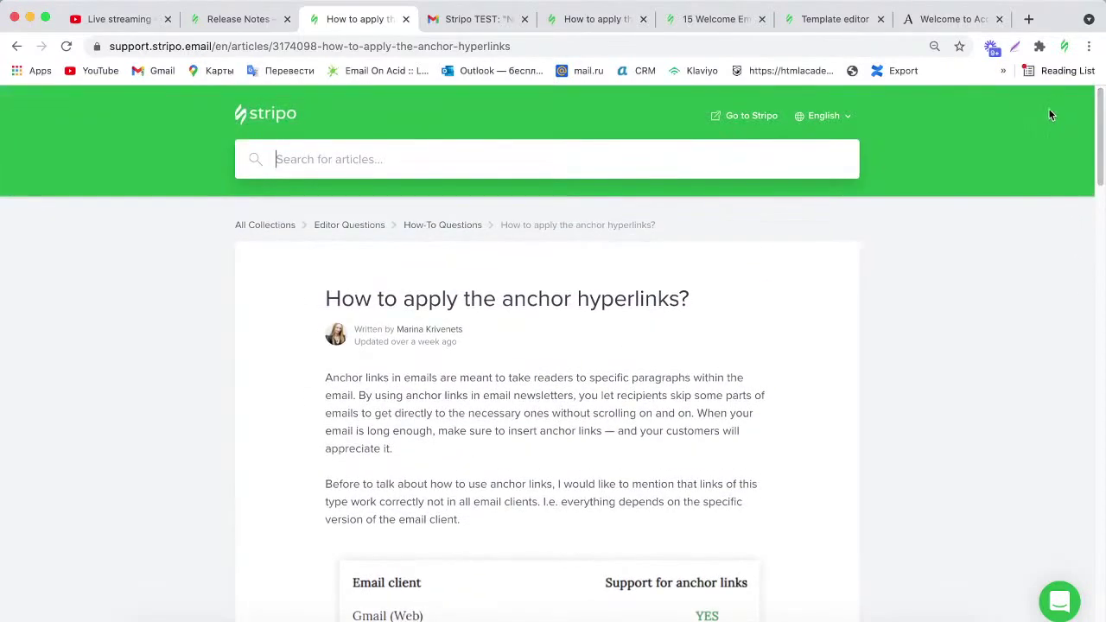
# Return to the Help Center home page, look over its article collections and close the page.
pyautogui.click(264, 114)
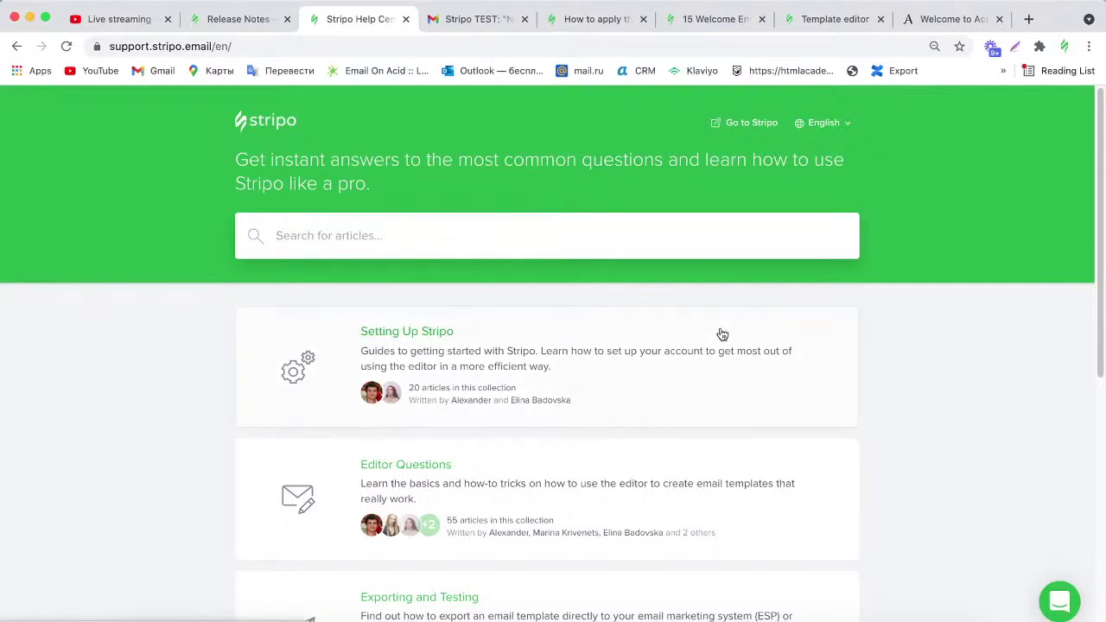
pyautogui.moveTo(1100, 184); pyautogui.dragTo(1079, 200)
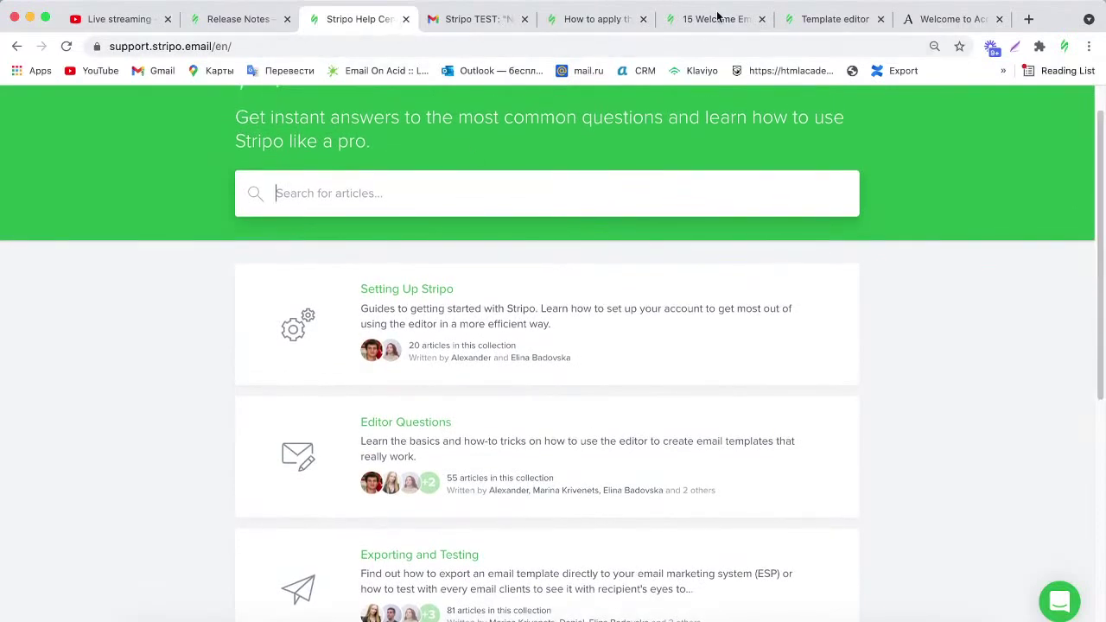
pyautogui.click(405, 19)
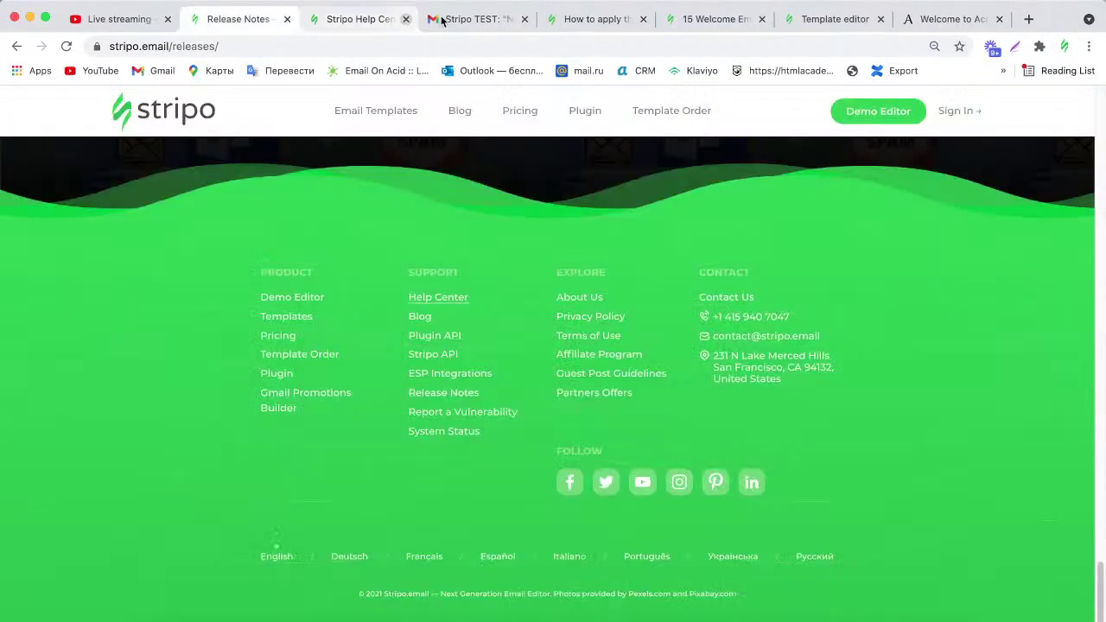
# Switch to the Stripo template editor and insert a Button block below the "HERE'S WHAT TO EXPECT FROM OUR EMAILS..." heading.
pyautogui.click(782, 19)
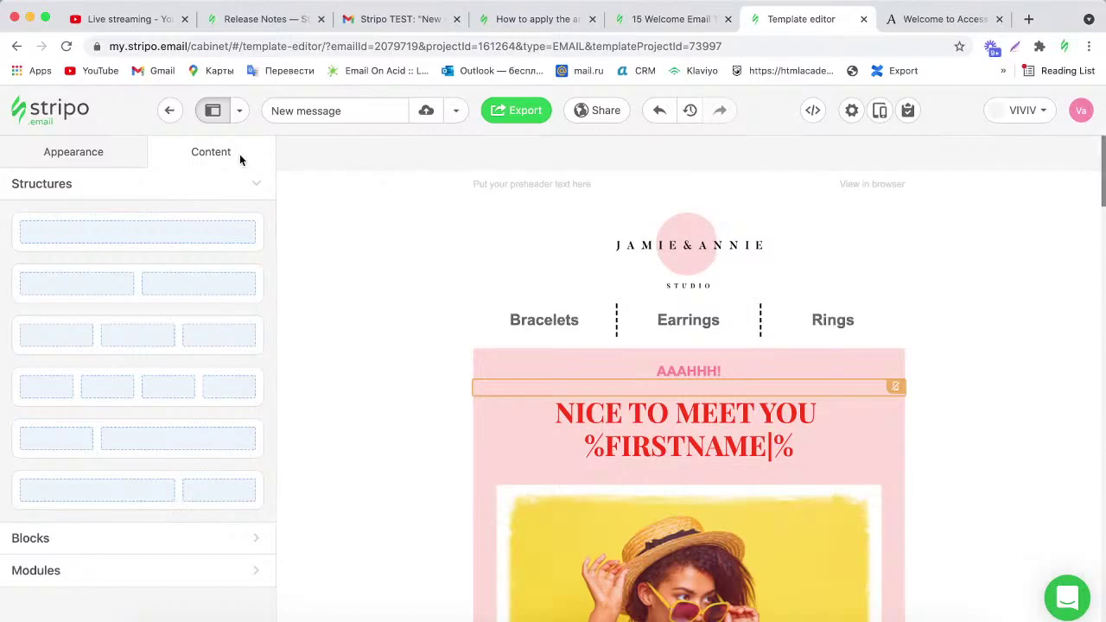
pyautogui.click(106, 164)
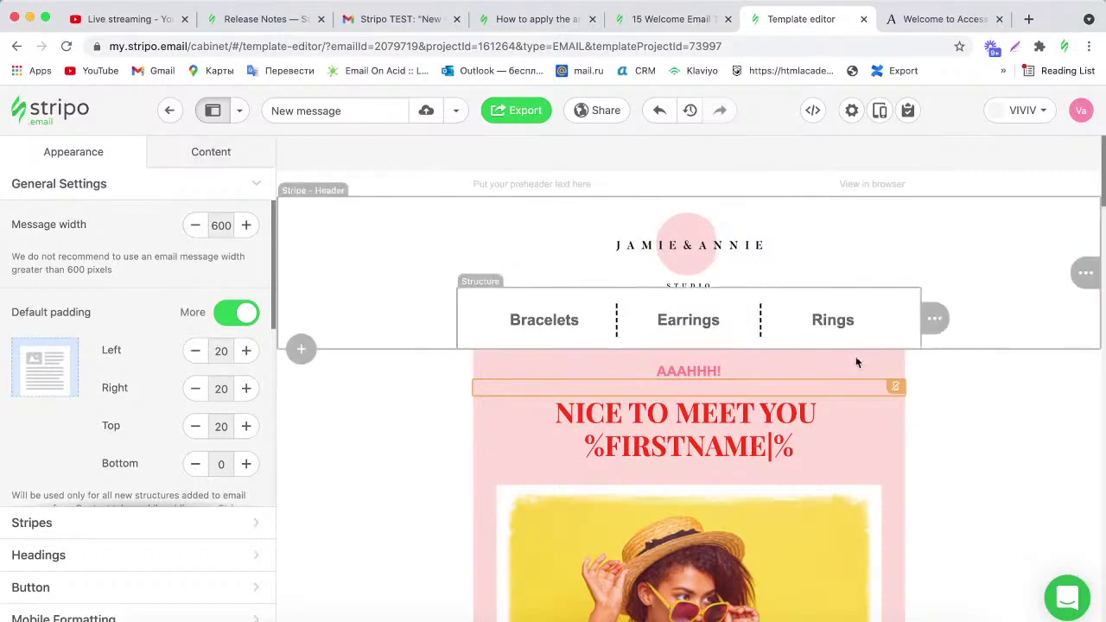
pyautogui.moveTo(1099, 152); pyautogui.dragTo(1103, 579)
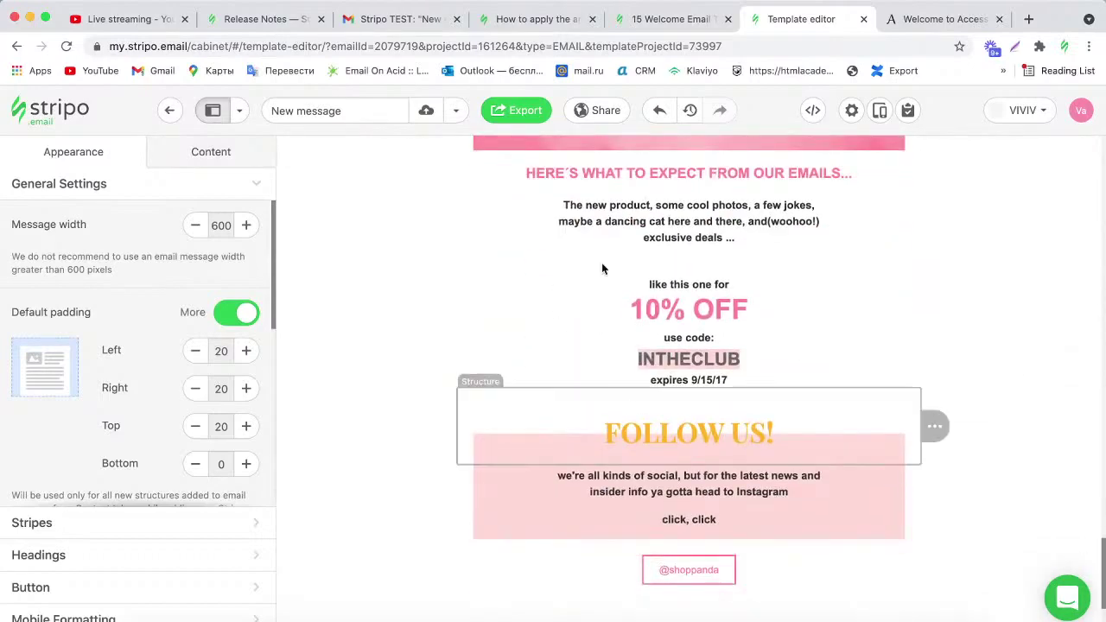
pyautogui.click(199, 152)
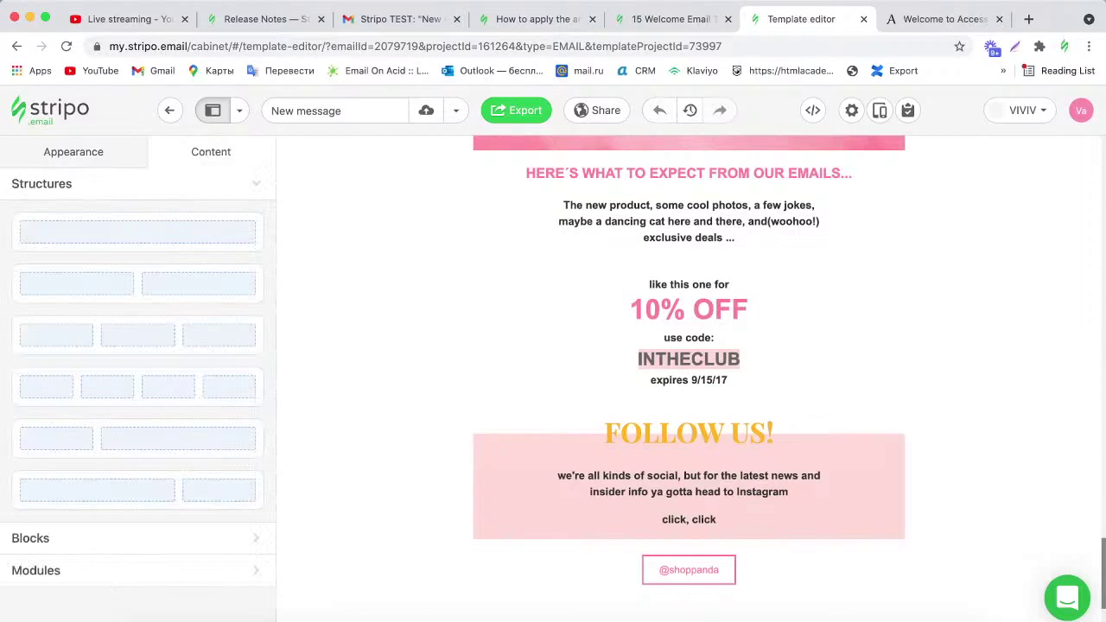
pyautogui.click(99, 538)
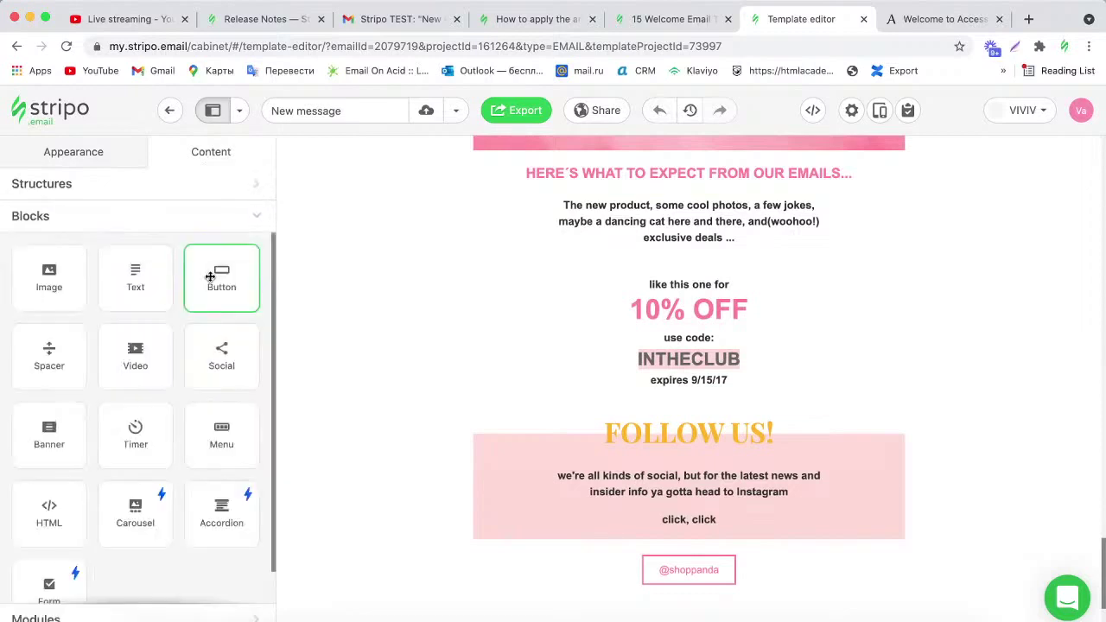
pyautogui.moveTo(210, 277)
pyautogui.mouseDown()
pyautogui.moveTo(682, 294)
pyautogui.moveTo(625, 245)
pyautogui.moveTo(608, 199)
pyautogui.mouseUp()
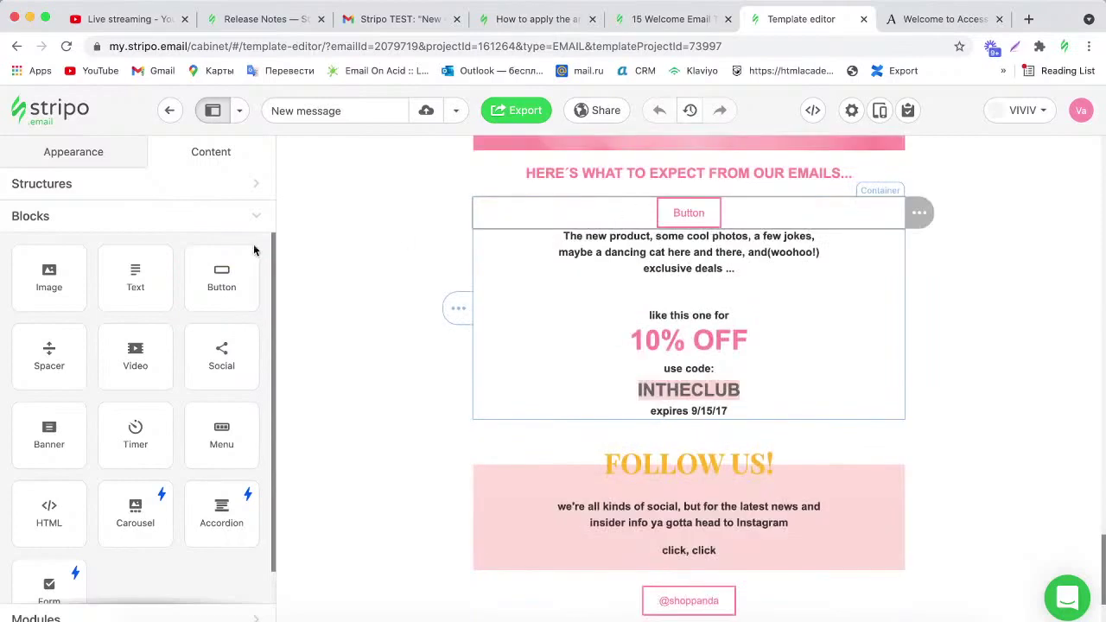
# Turn off highlighting of hovered buttons in the email's general button appearance settings.
pyautogui.click(75, 164)
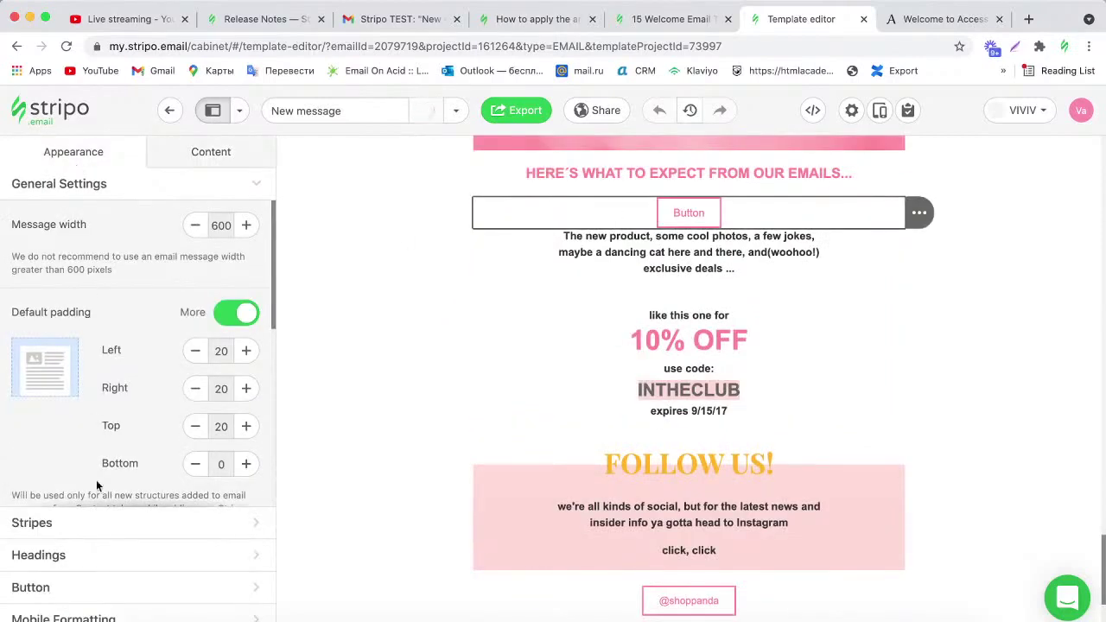
pyautogui.click(94, 161)
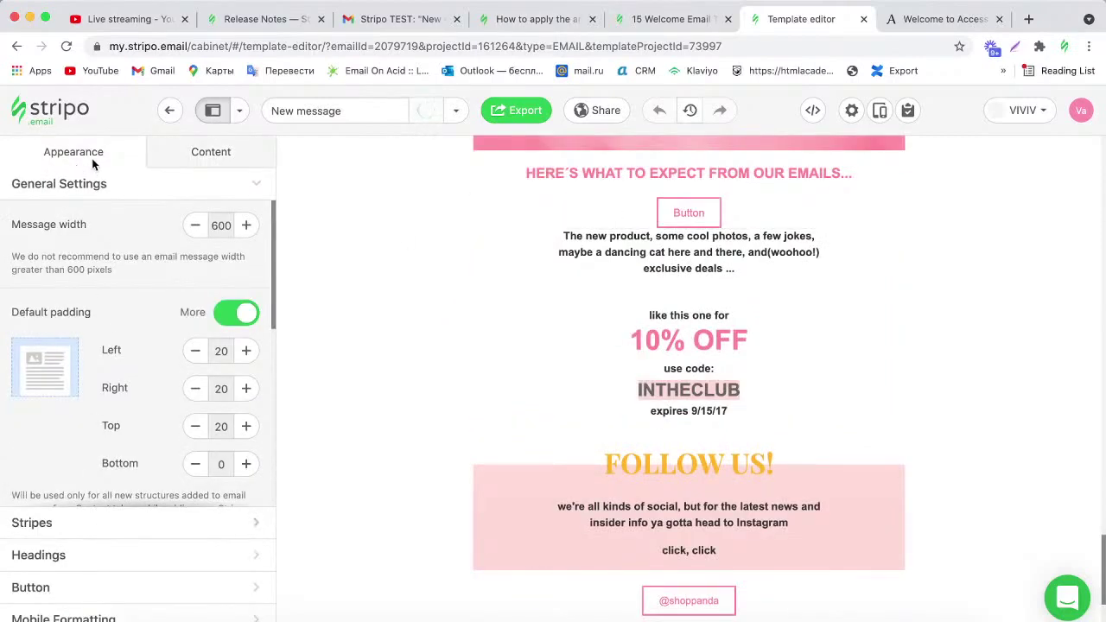
pyautogui.click(93, 590)
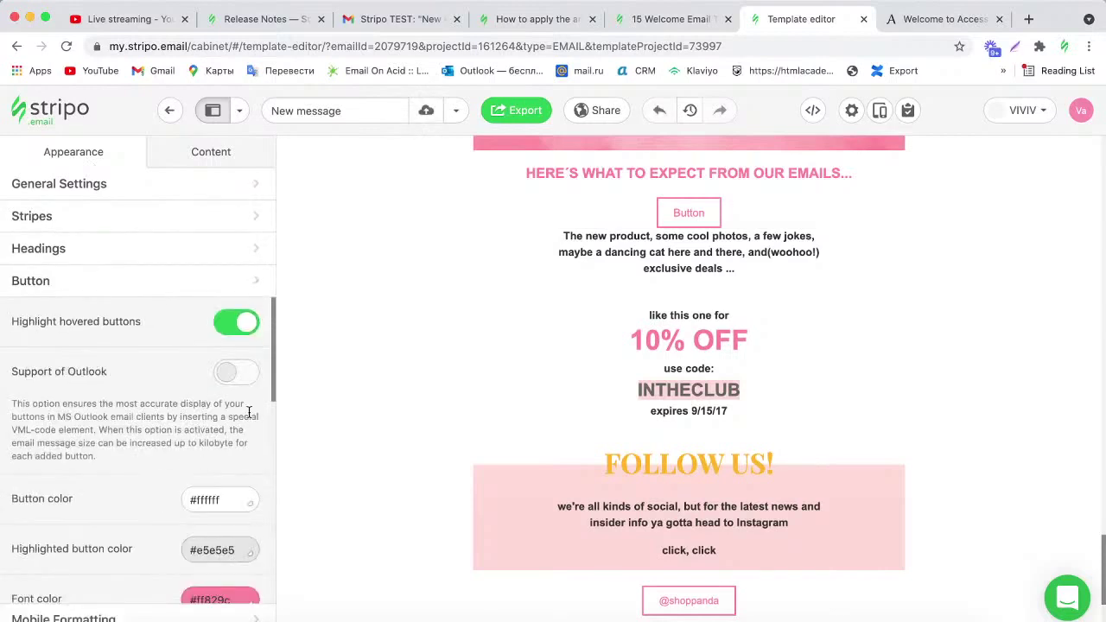
pyautogui.click(256, 281)
pyautogui.click(99, 284)
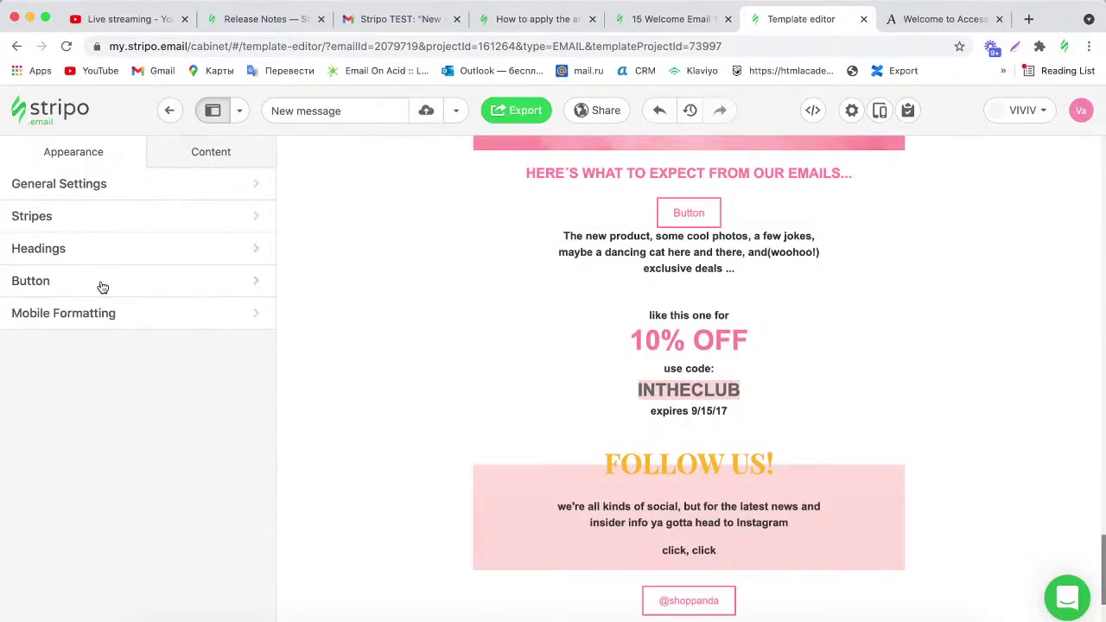
pyautogui.click(229, 323)
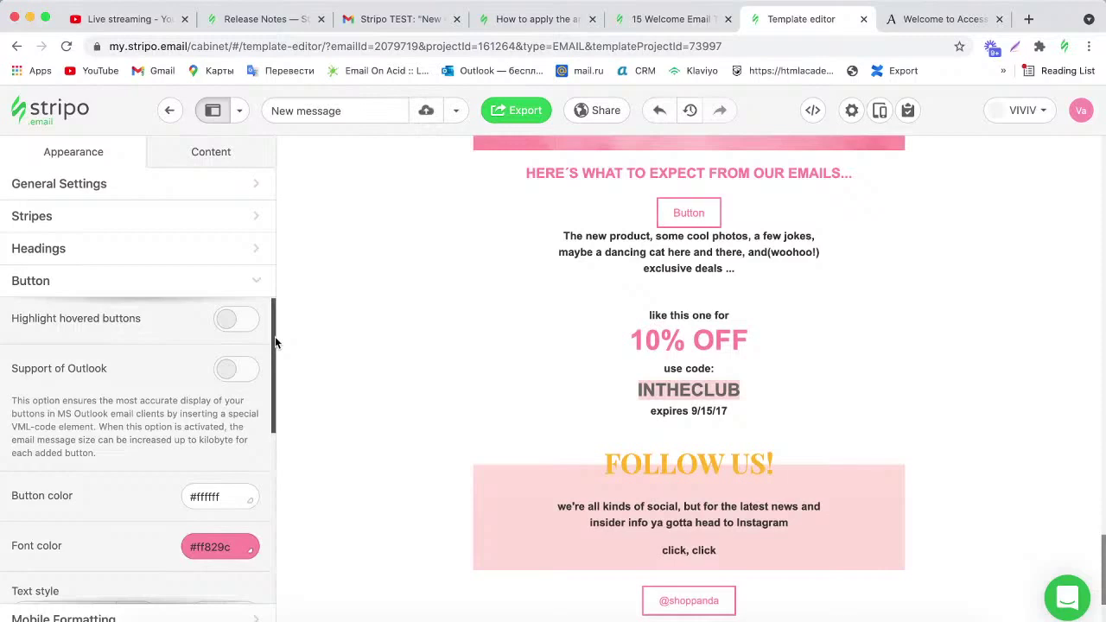
# Try the light blue #9fc5e8 as the general button color, then restore it to white #ffffff.
pyautogui.moveTo(275, 342); pyautogui.dragTo(272, 375)
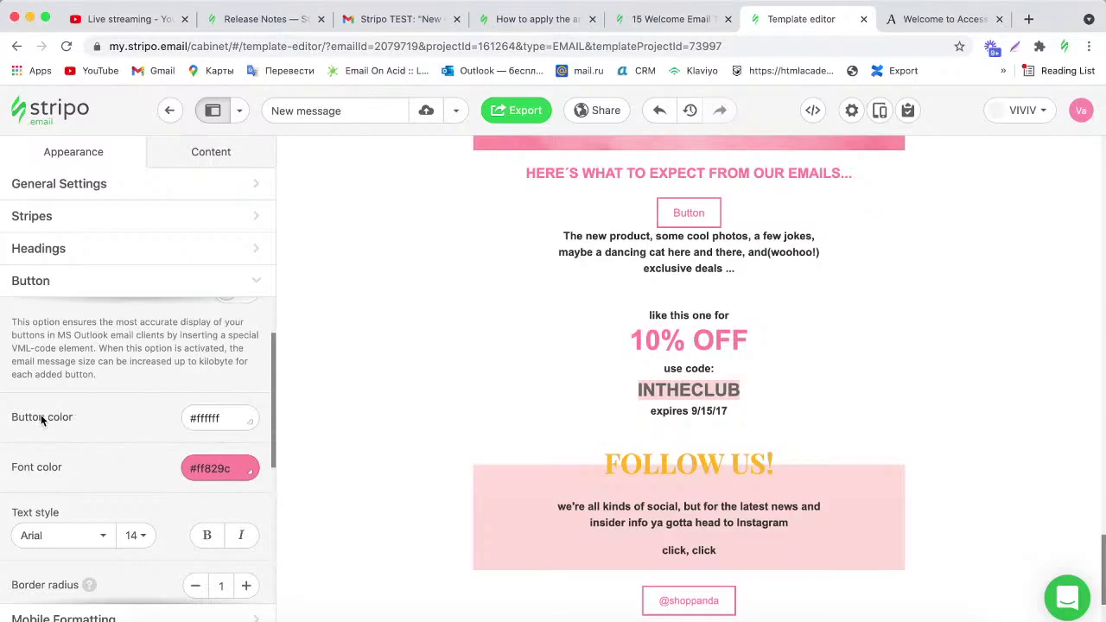
pyautogui.click(232, 413)
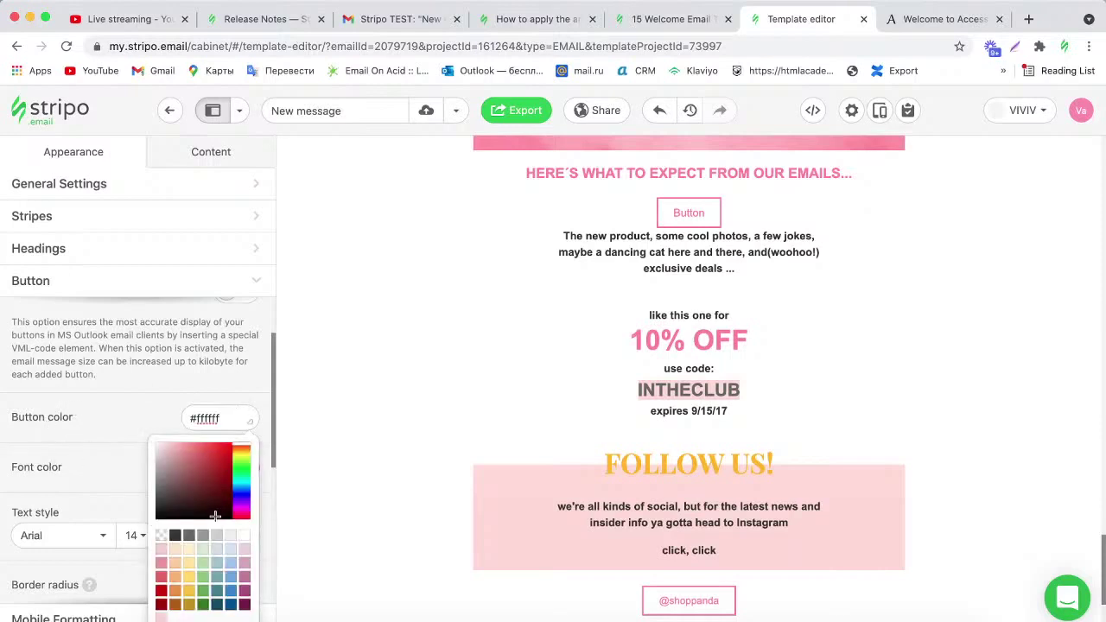
pyautogui.click(228, 562)
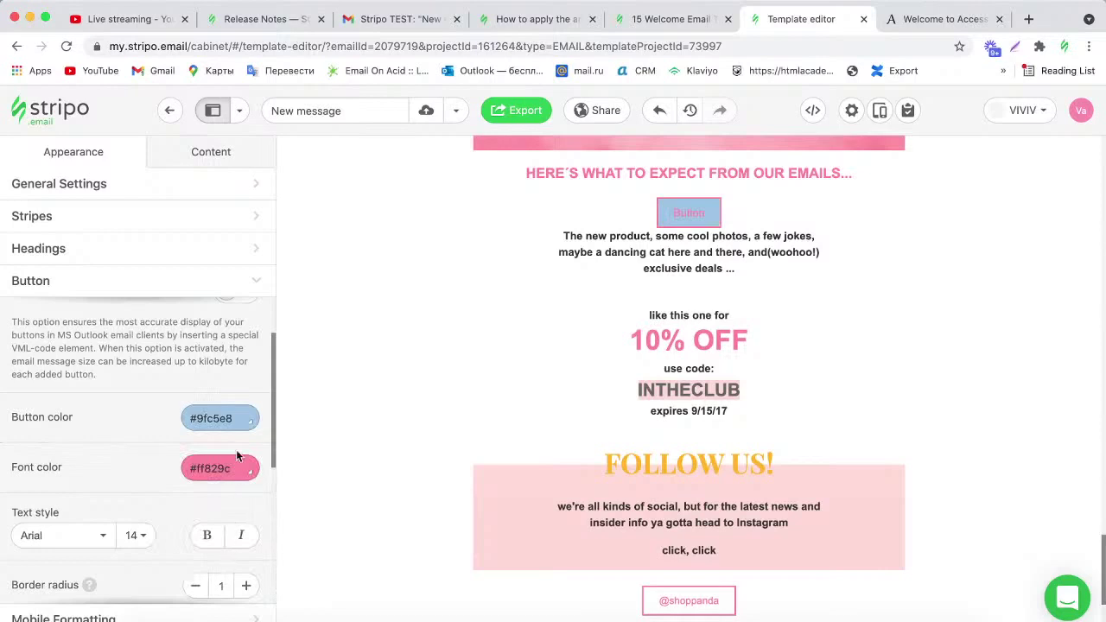
pyautogui.click(233, 417)
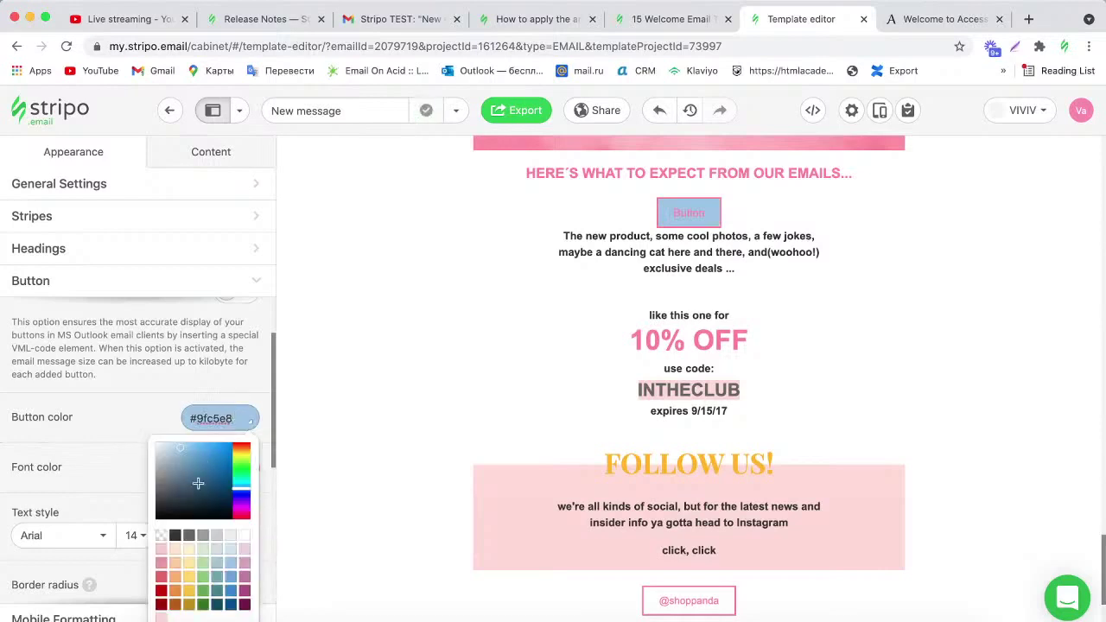
pyautogui.click(243, 535)
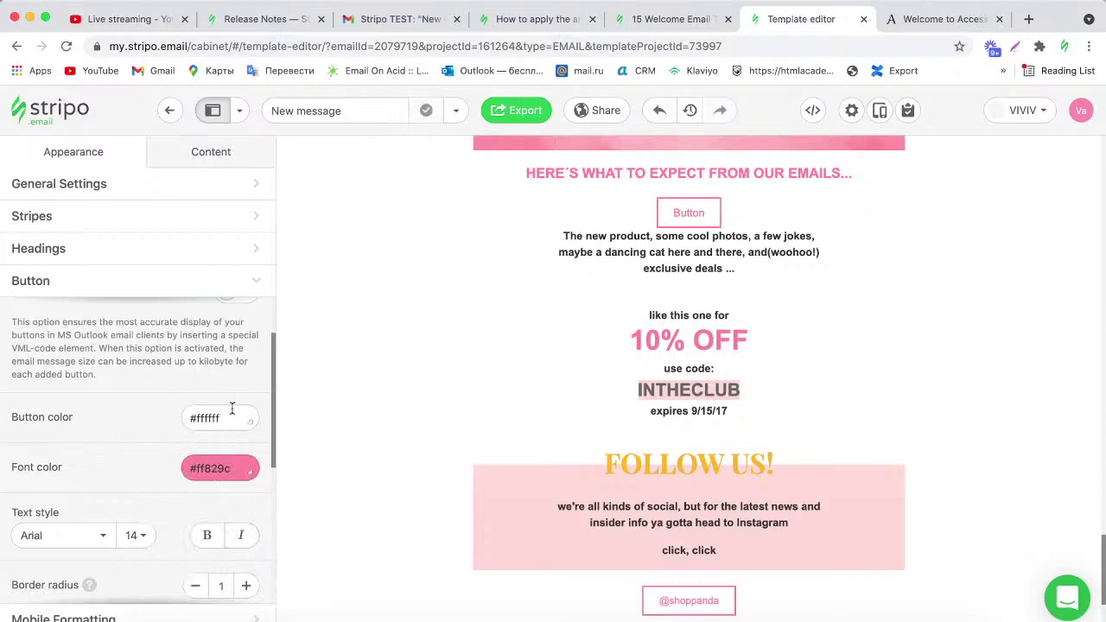
# Copy the button font color code, try the teal #45818e as font color, and restore it to #ff829c.
pyautogui.click(242, 468)
pyautogui.moveTo(232, 468); pyautogui.dragTo(185, 468)
pyautogui.hotkey('ctrl', 'c')
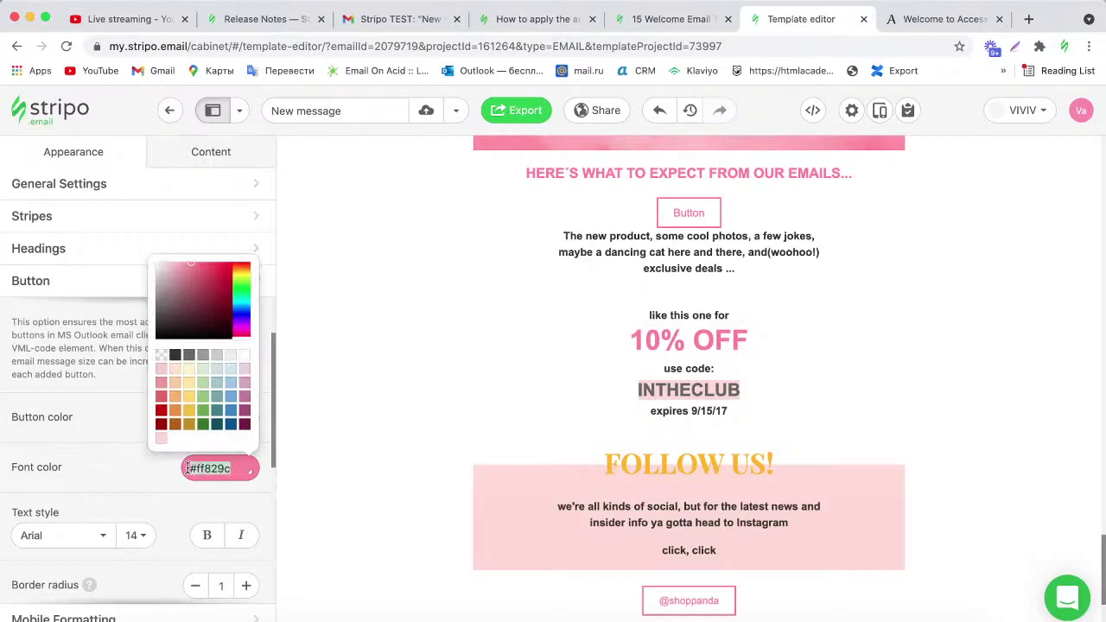
pyautogui.click(204, 467)
pyautogui.click(215, 410)
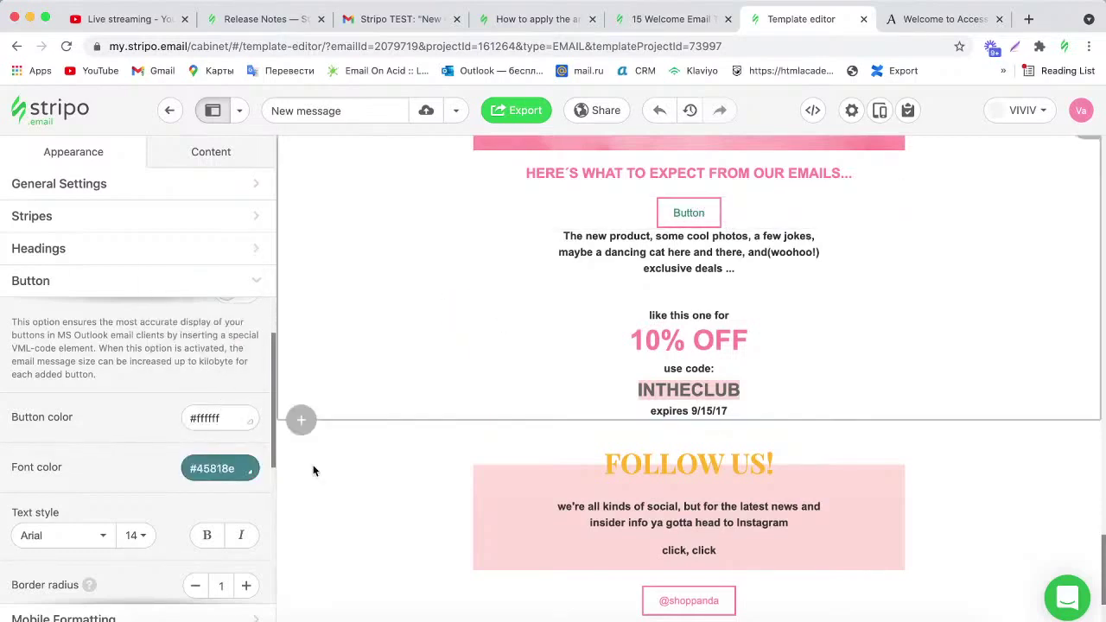
pyautogui.click(230, 471)
pyautogui.moveTo(230, 471); pyautogui.dragTo(185, 468)
pyautogui.hotkey('ctrl', 'v')
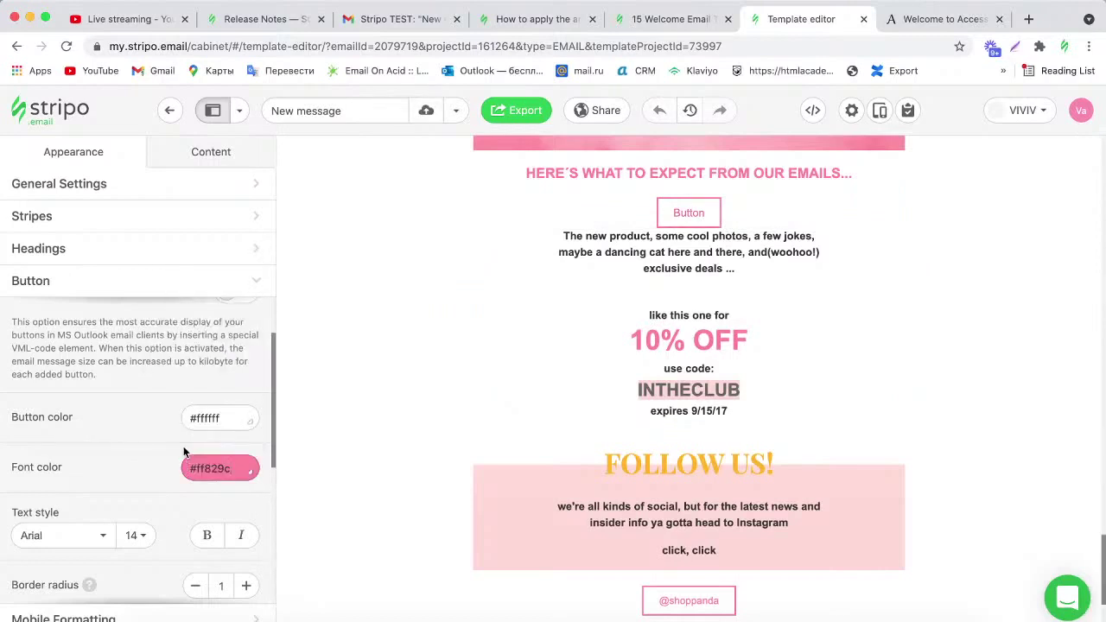
pyautogui.moveTo(275, 437); pyautogui.dragTo(276, 475)
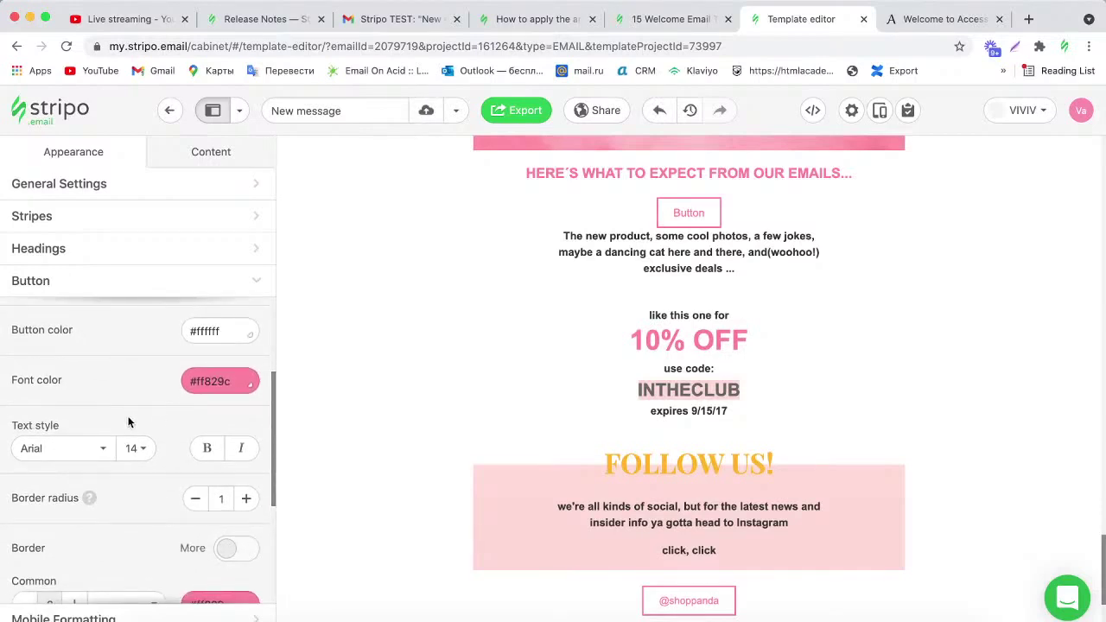
# Set the general button text to Comic Sans MS with a font size of 20.
pyautogui.click(105, 447)
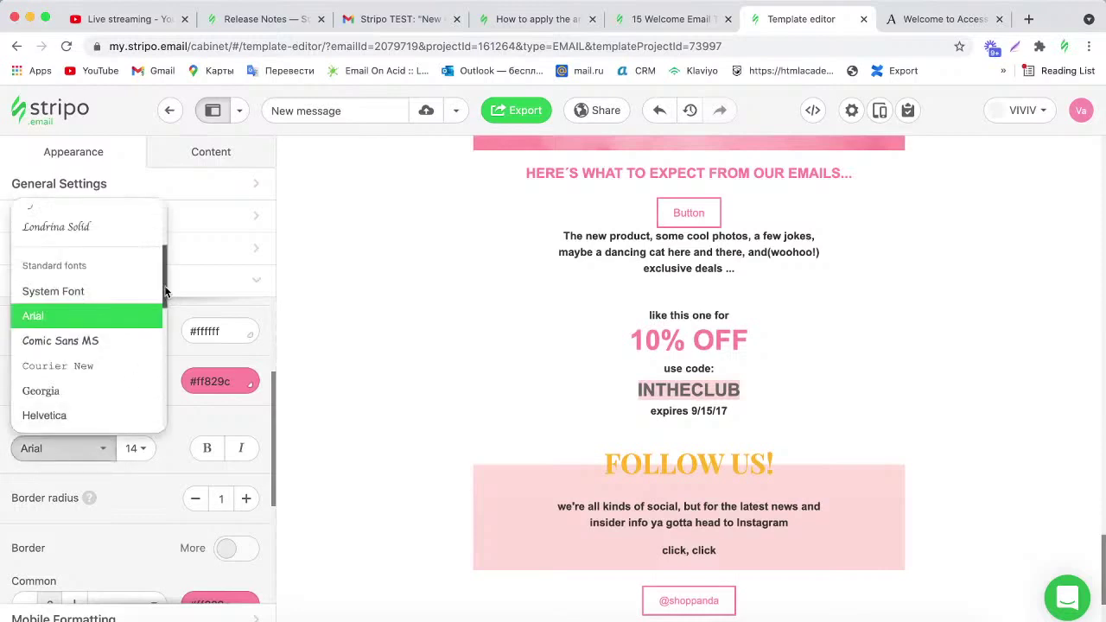
pyautogui.scroll(2, 160, 285)
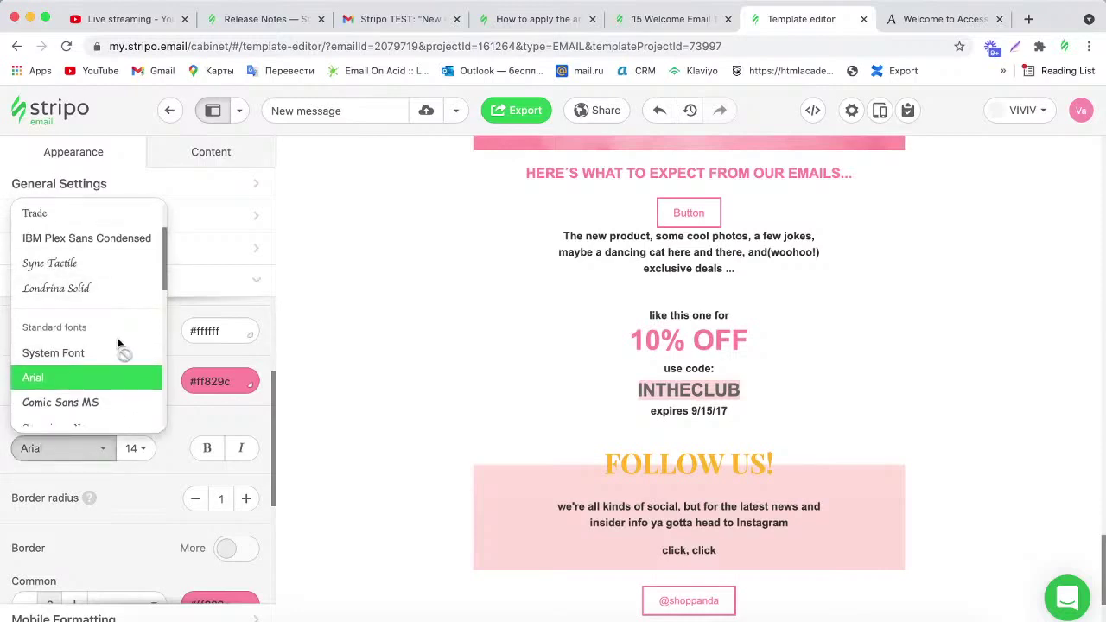
pyautogui.click(99, 405)
pyautogui.click(138, 451)
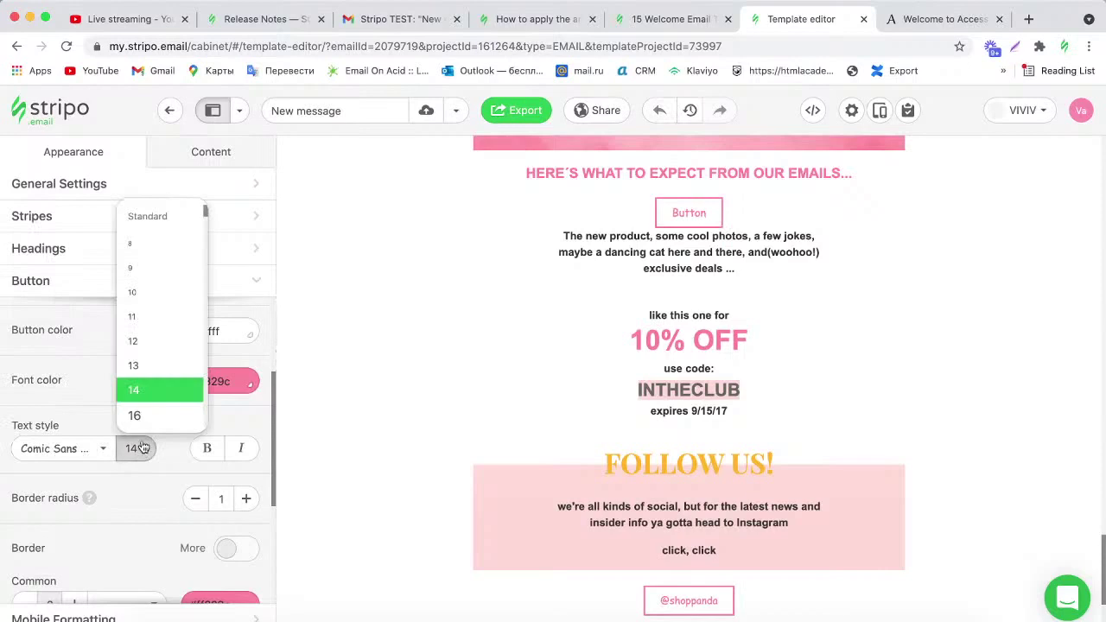
pyautogui.moveTo(205, 210); pyautogui.dragTo(204, 213)
pyautogui.scroll(-3, 205, 214)
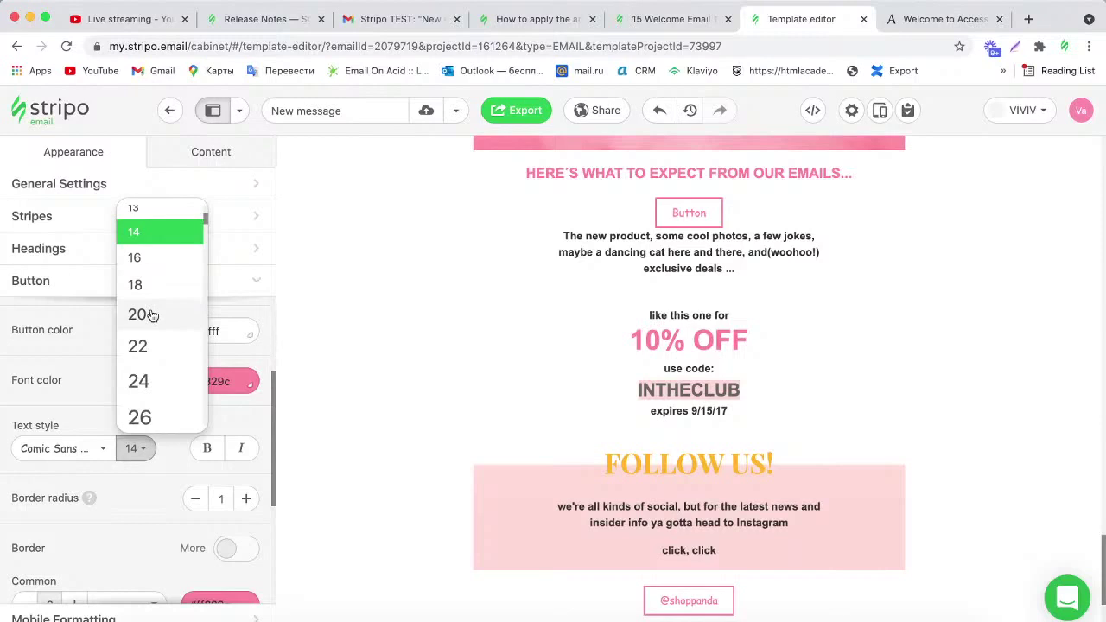
pyautogui.click(138, 314)
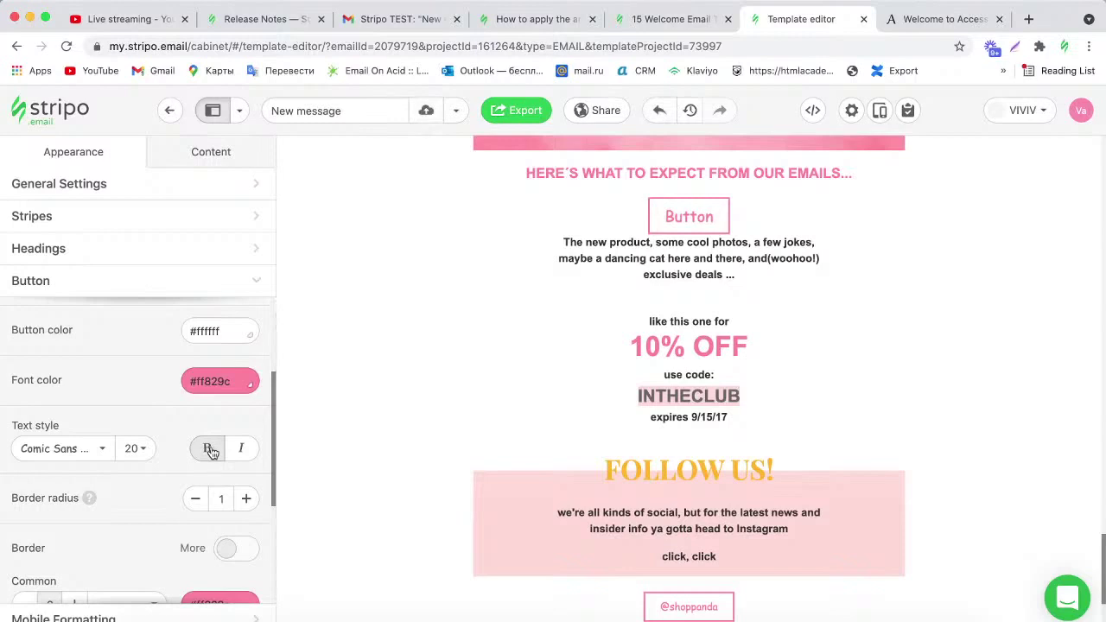
# Make the general button text bold, and try italic before switching italic off again.
pyautogui.click(208, 449)
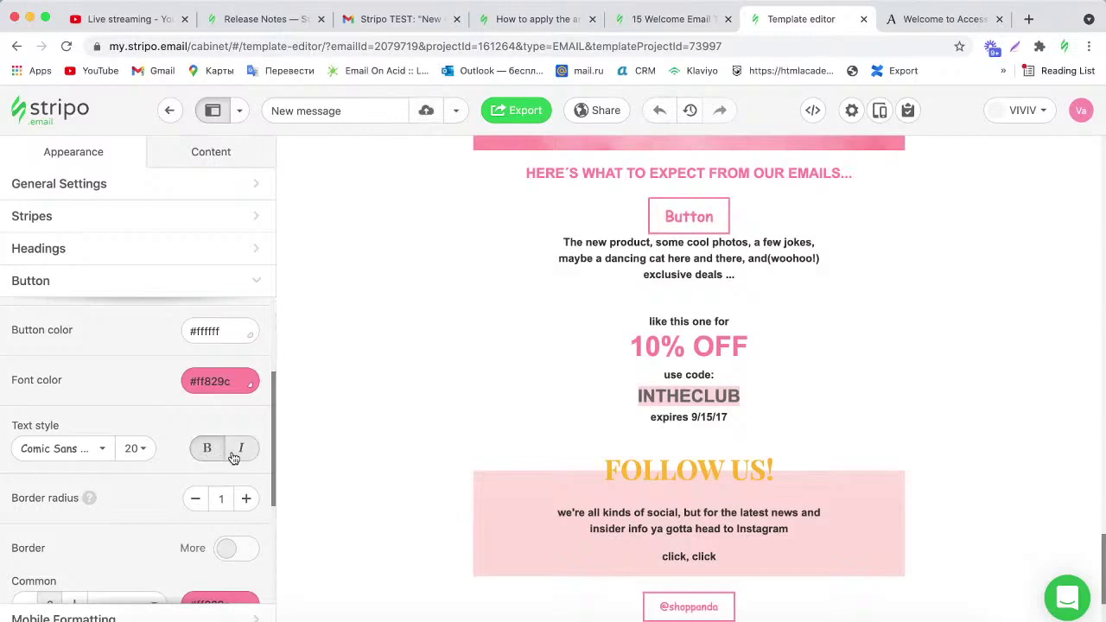
pyautogui.click(237, 454)
pyautogui.click(239, 455)
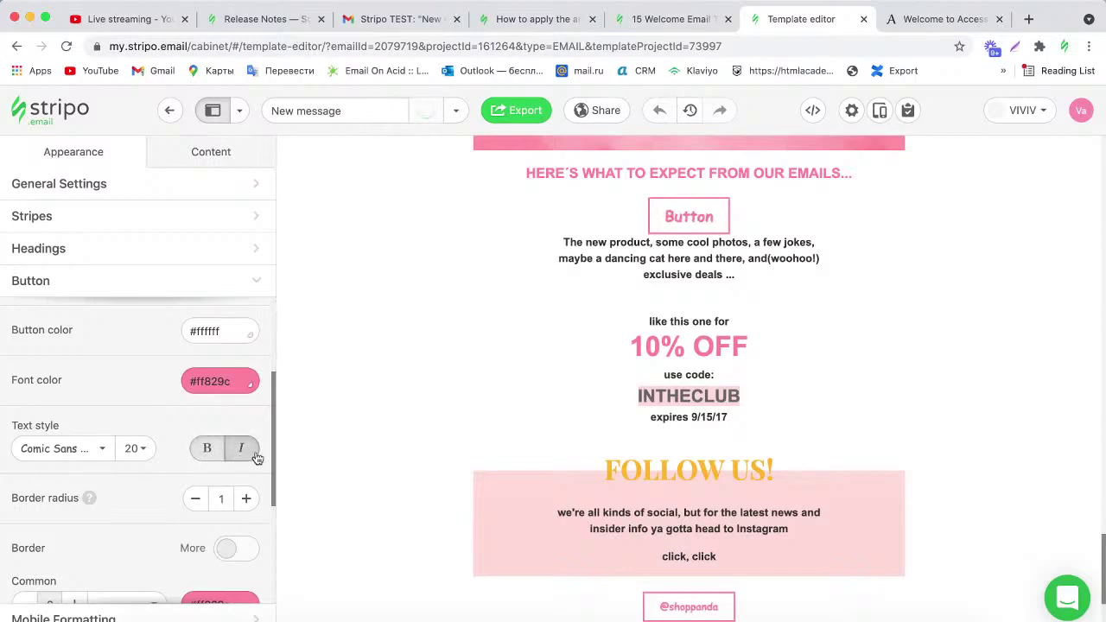
# Try larger border radius values up to 20 for the buttons, then restore the radius to 1.
pyautogui.moveTo(274, 459); pyautogui.dragTo(275, 474)
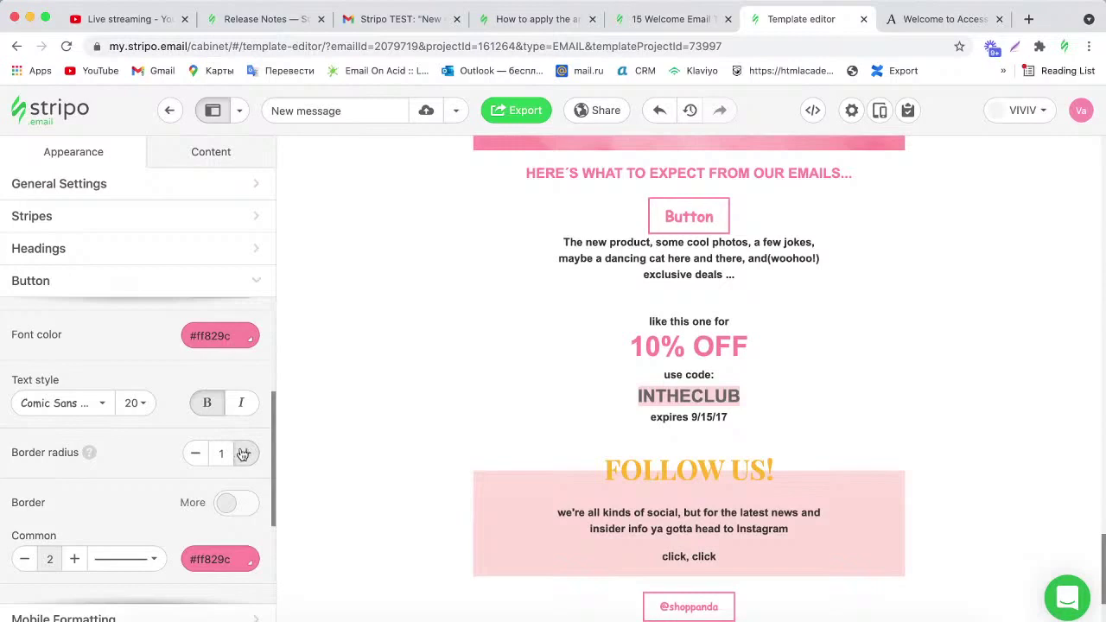
pyautogui.click(246, 452)
pyautogui.click(246, 453)
pyautogui.click(245, 452)
pyautogui.click(245, 453)
pyautogui.click(212, 450)
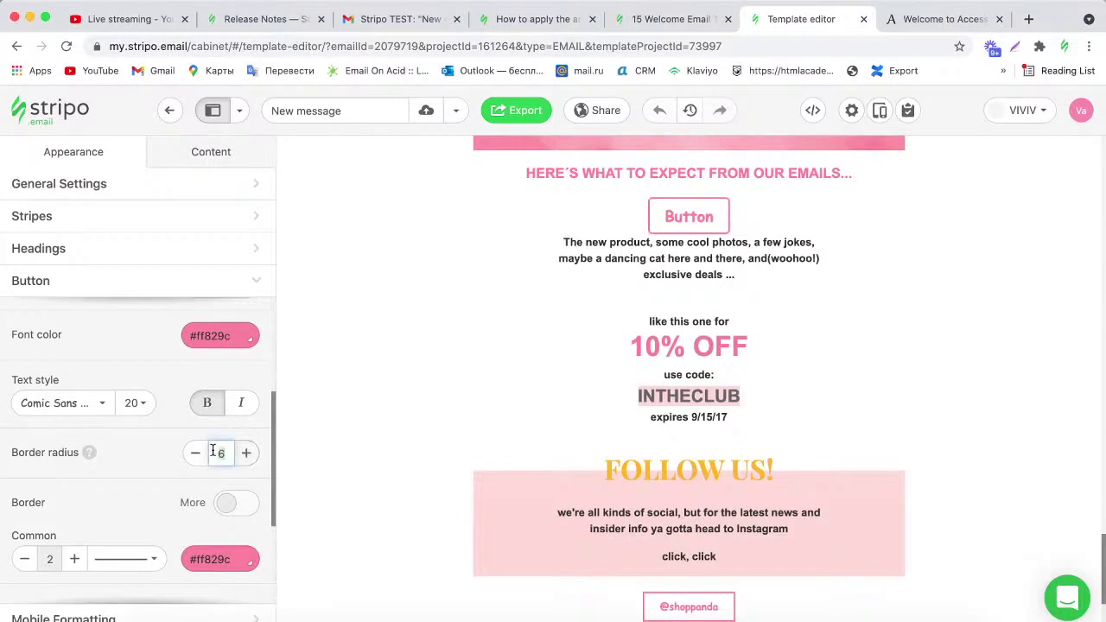
pyautogui.write('20')
pyautogui.click(670, 218)
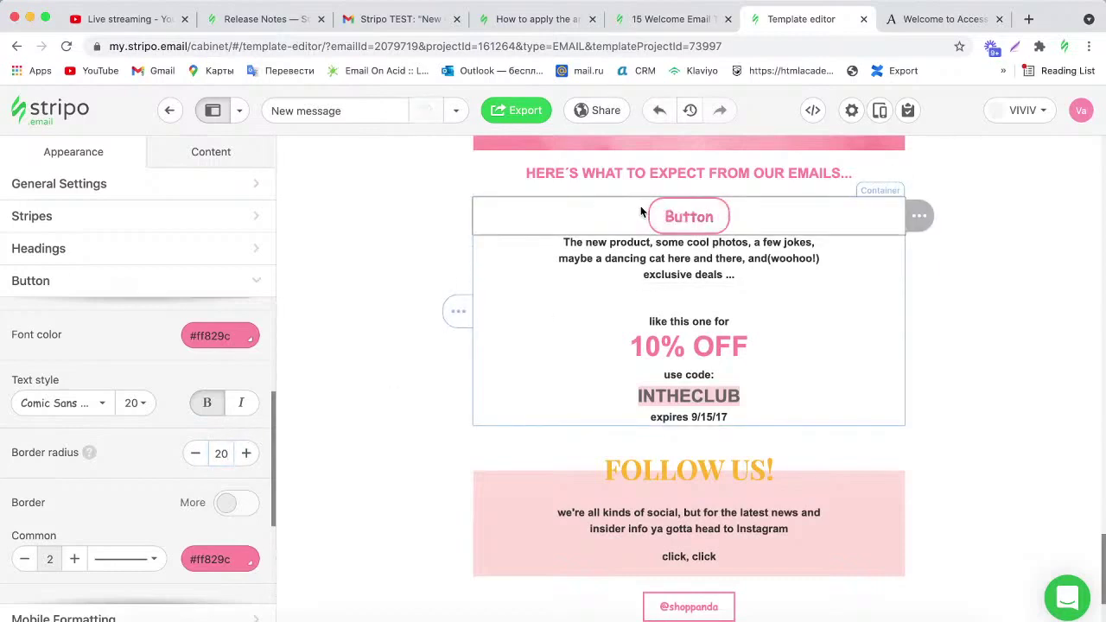
pyautogui.click(219, 448)
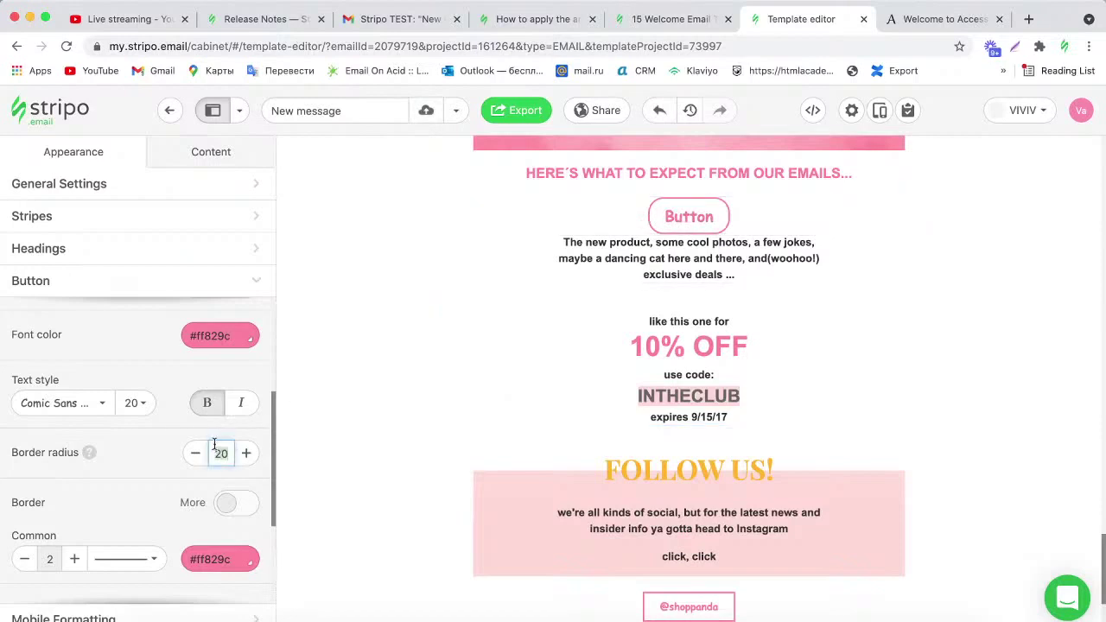
pyautogui.write('1')
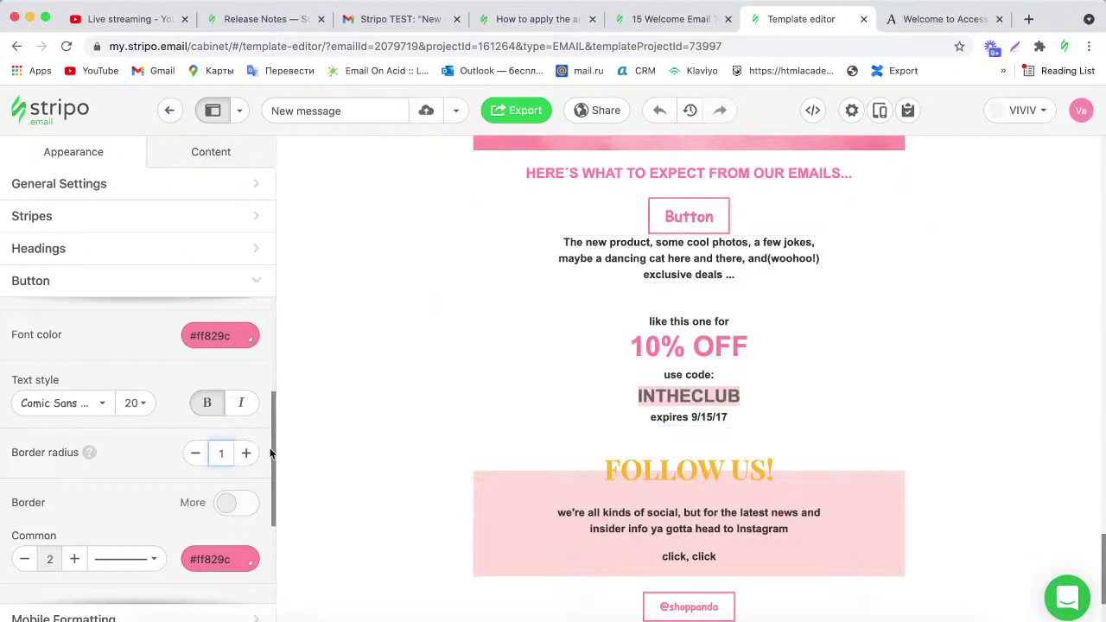
# Change the common button border color to dark blue #0b5394 and its line style to dashed.
pyautogui.moveTo(270, 447); pyautogui.dragTo(272, 486)
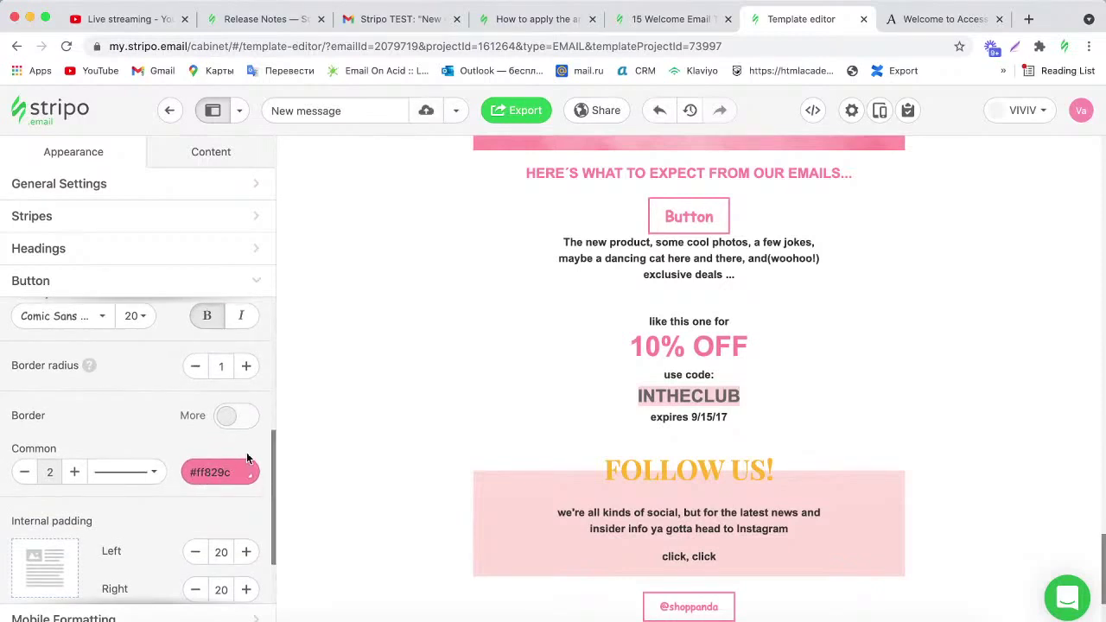
pyautogui.moveTo(232, 475); pyautogui.dragTo(171, 479)
pyautogui.click(208, 473)
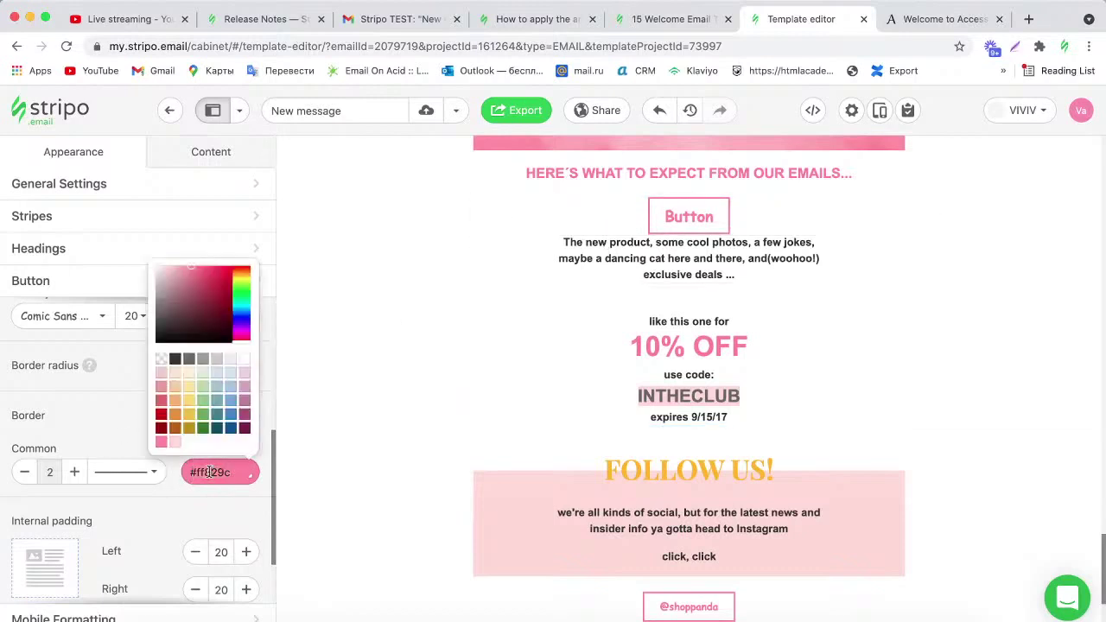
pyautogui.click(230, 433)
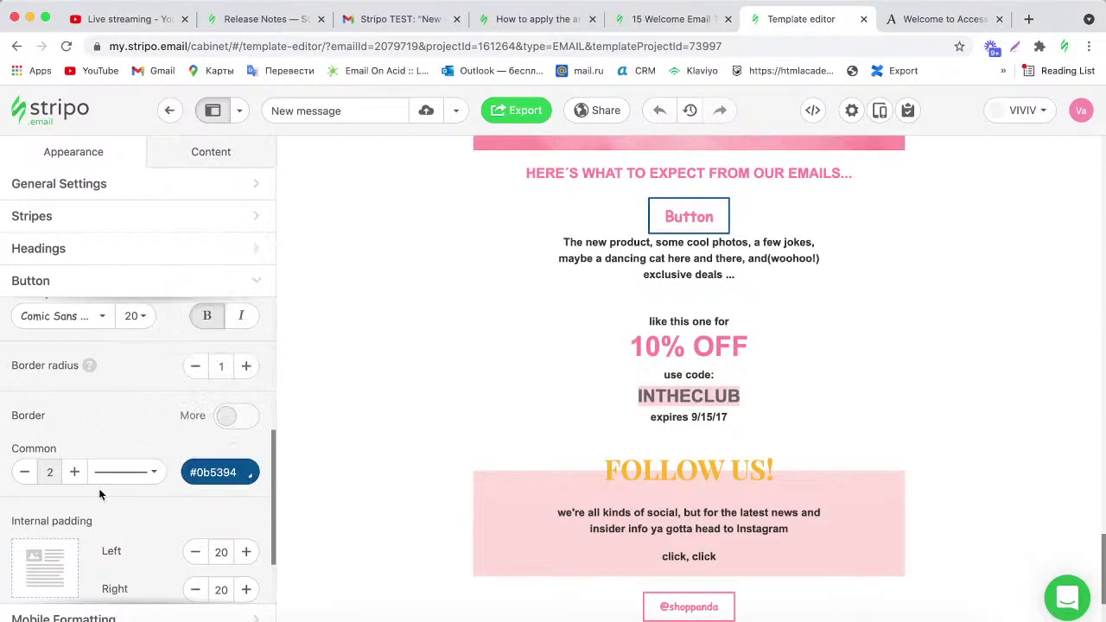
pyautogui.click(133, 481)
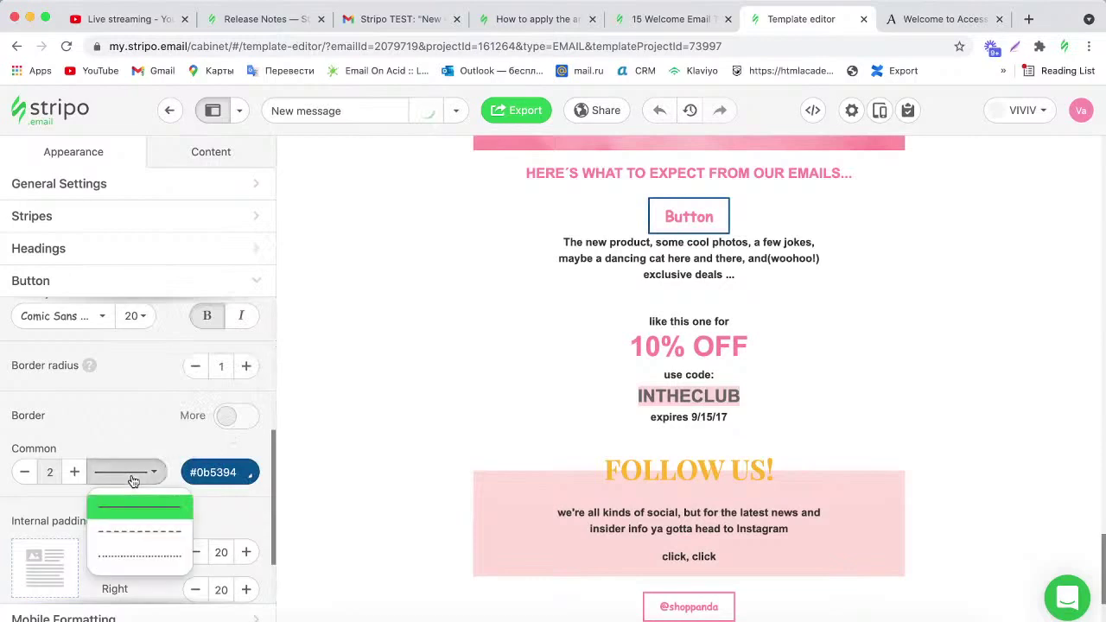
pyautogui.click(134, 532)
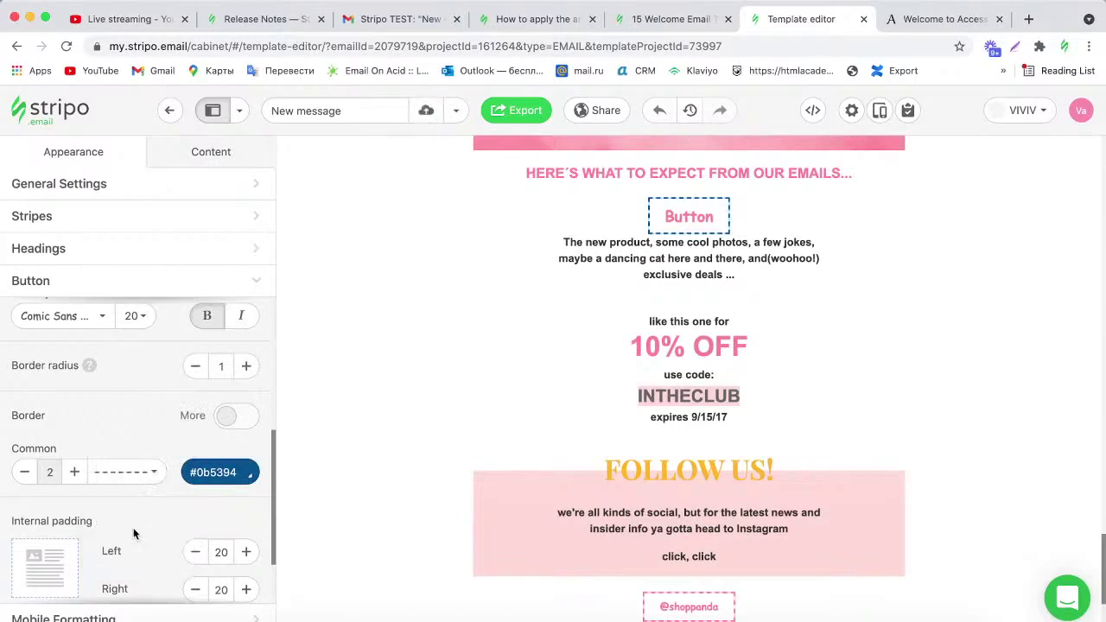
# Try a common button border width of 4, then return it to 2.
pyautogui.click(76, 472)
pyautogui.click(75, 472)
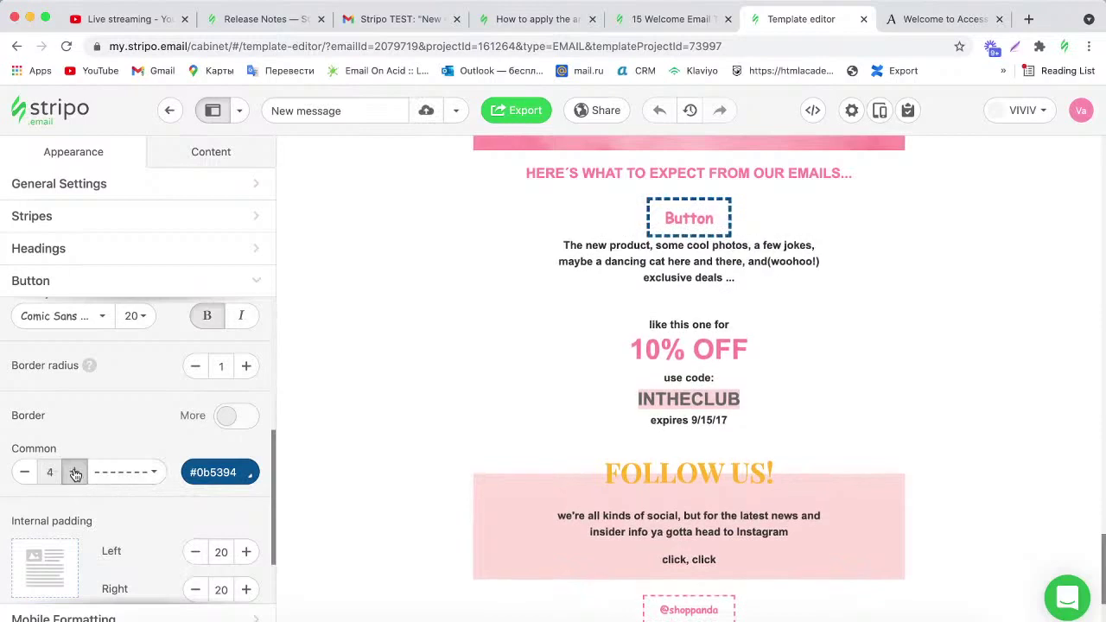
pyautogui.click(26, 472)
pyautogui.click(26, 473)
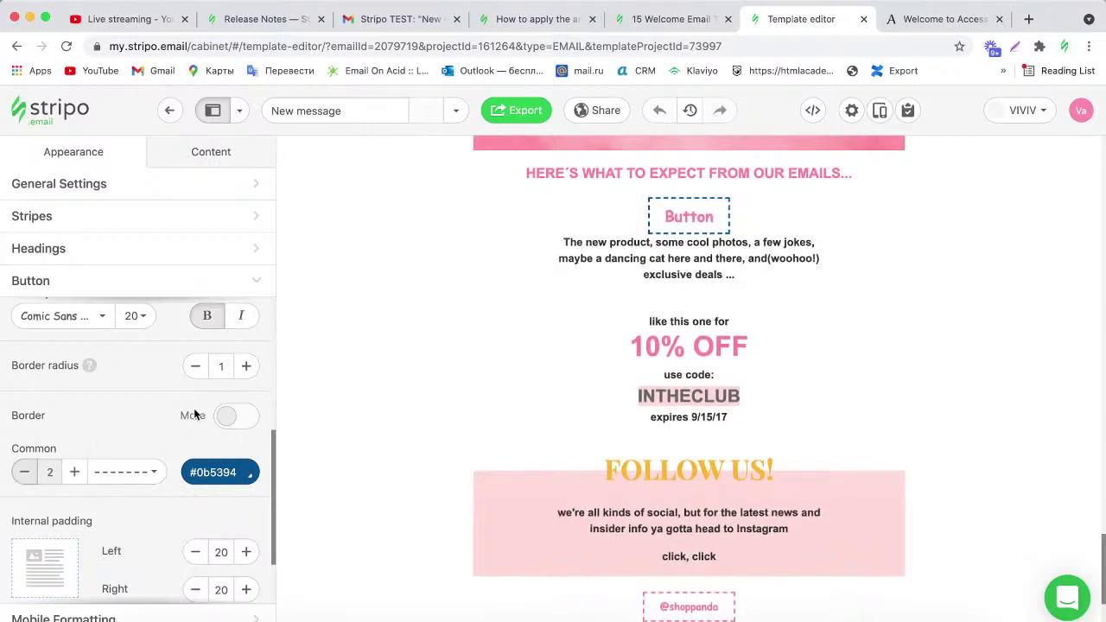
# Enable separate border settings for each button side and set the left and right border widths to 0.
pyautogui.click(226, 416)
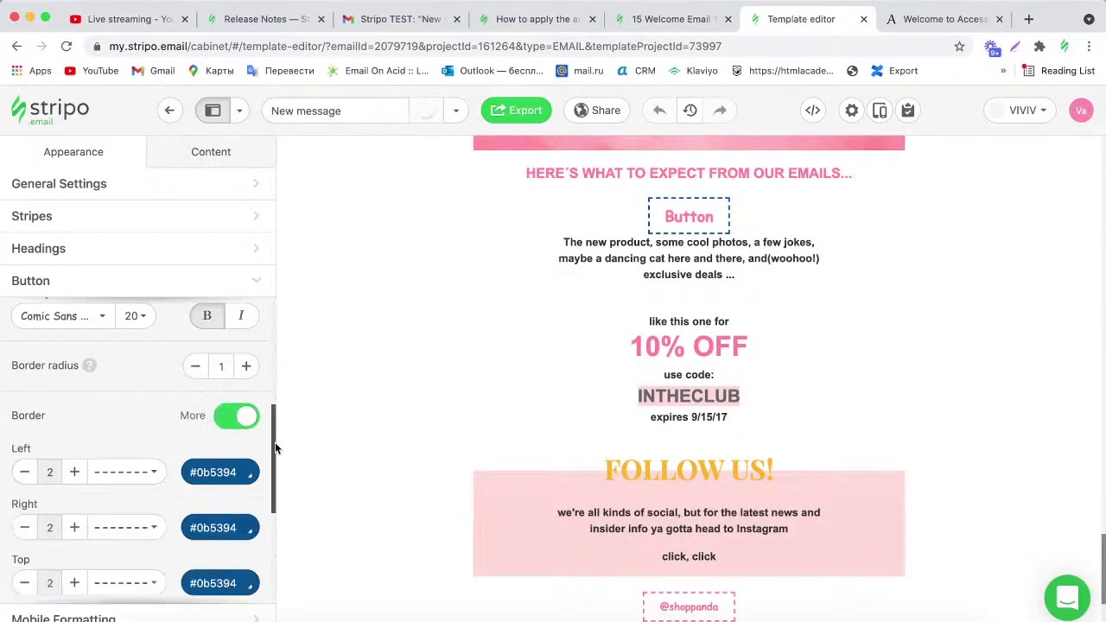
pyautogui.scroll(-2, 270, 448)
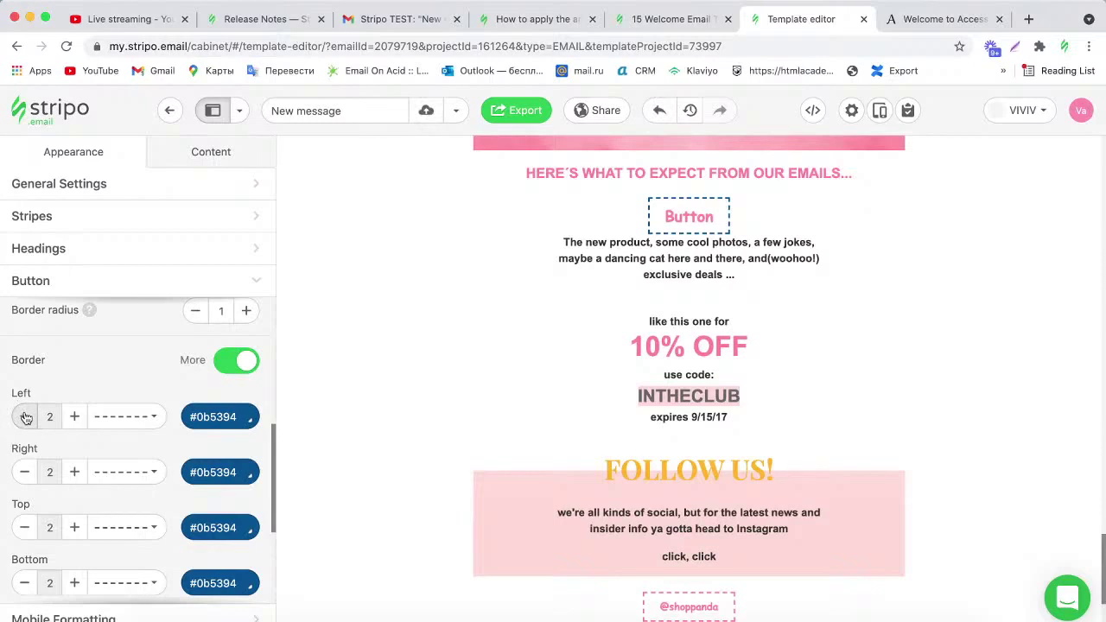
pyautogui.click(25, 416)
pyautogui.click(25, 417)
pyautogui.click(24, 472)
pyautogui.click(24, 472)
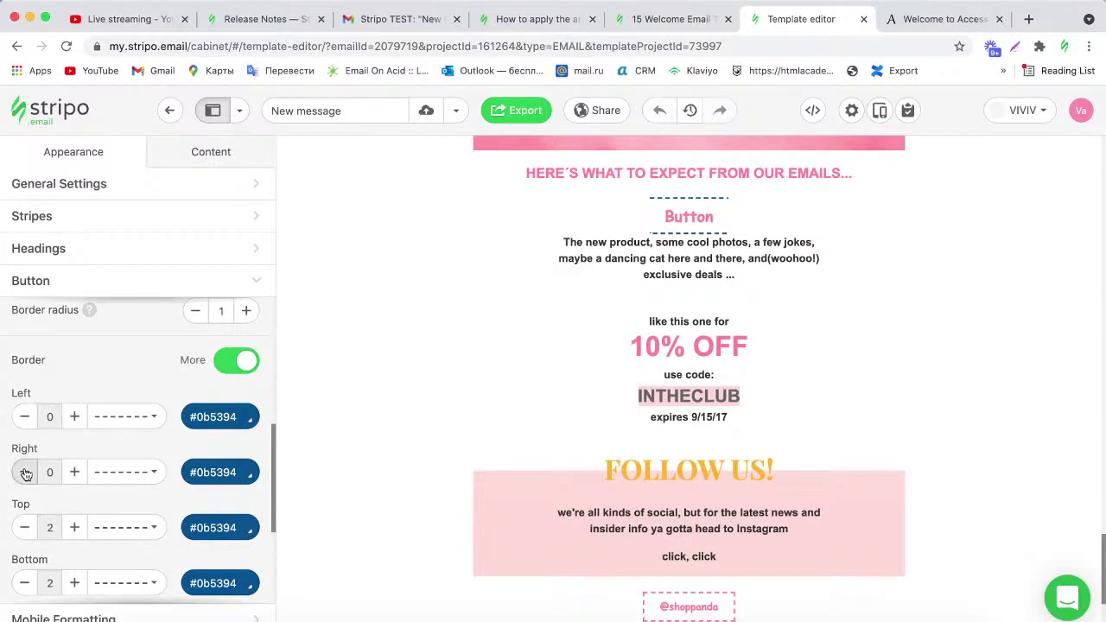
# Set the left and right button border widths back to 2.
pyautogui.click(75, 418)
pyautogui.click(75, 417)
pyautogui.click(74, 472)
pyautogui.click(74, 472)
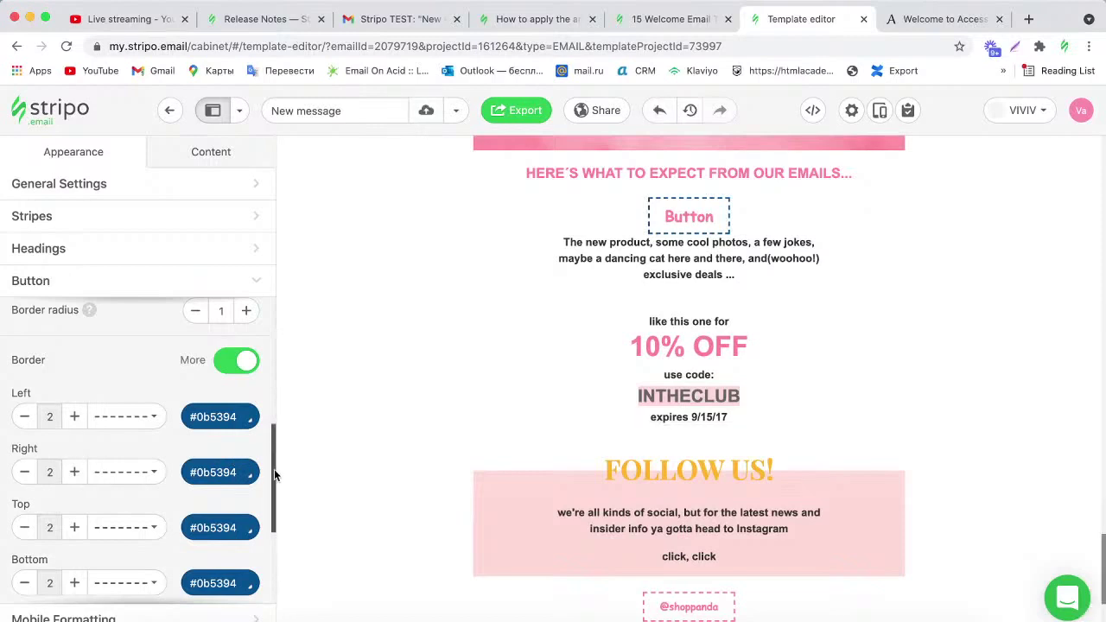
# Set the left and right internal padding of the buttons to 30.
pyautogui.moveTo(274, 469); pyautogui.dragTo(275, 548)
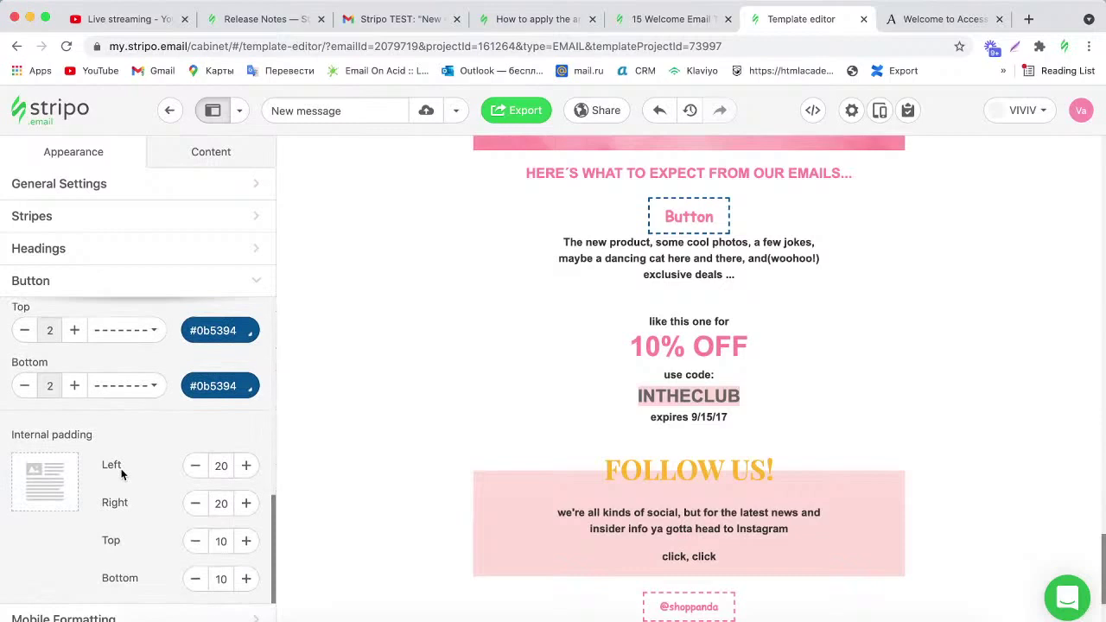
pyautogui.click(247, 467)
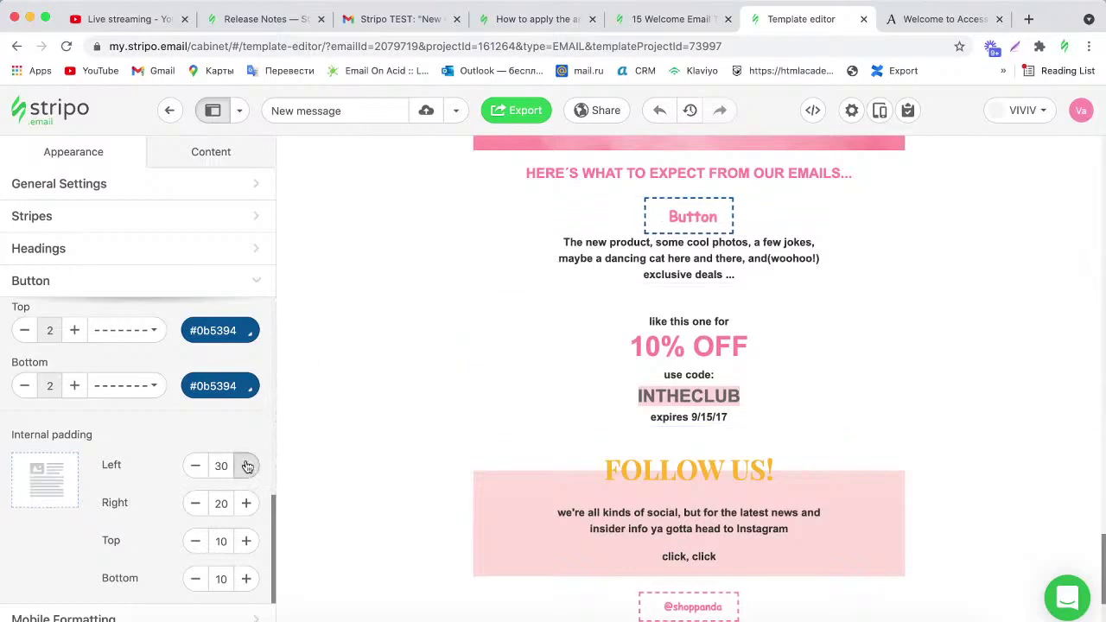
pyautogui.click(246, 503)
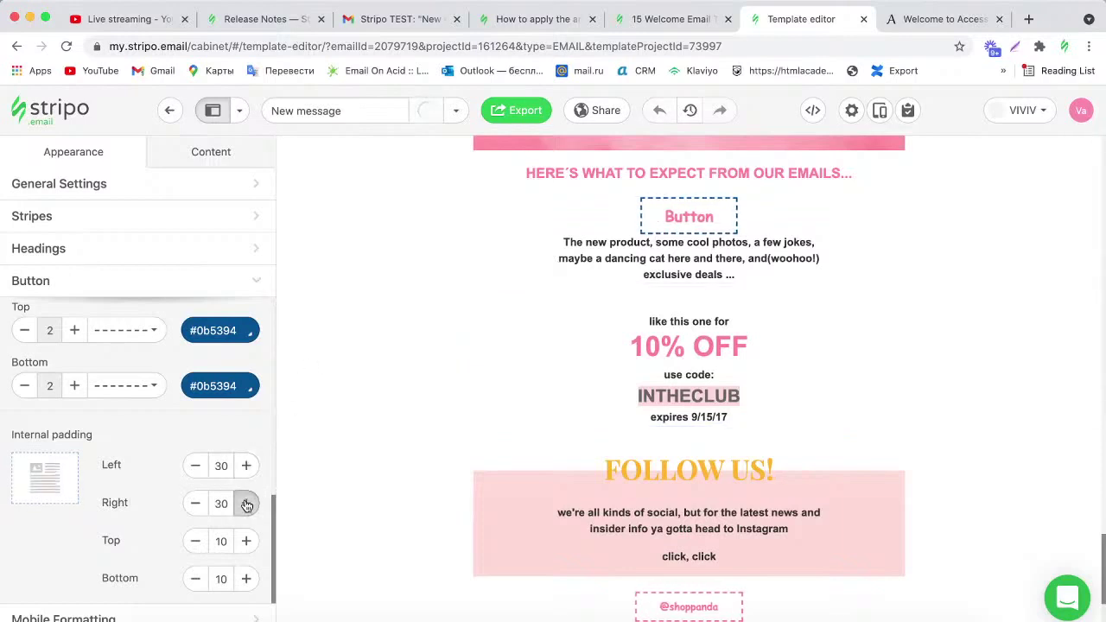
# Try top internal padding values of 20 and 0 for the buttons, then restore it to 10.
pyautogui.click(246, 542)
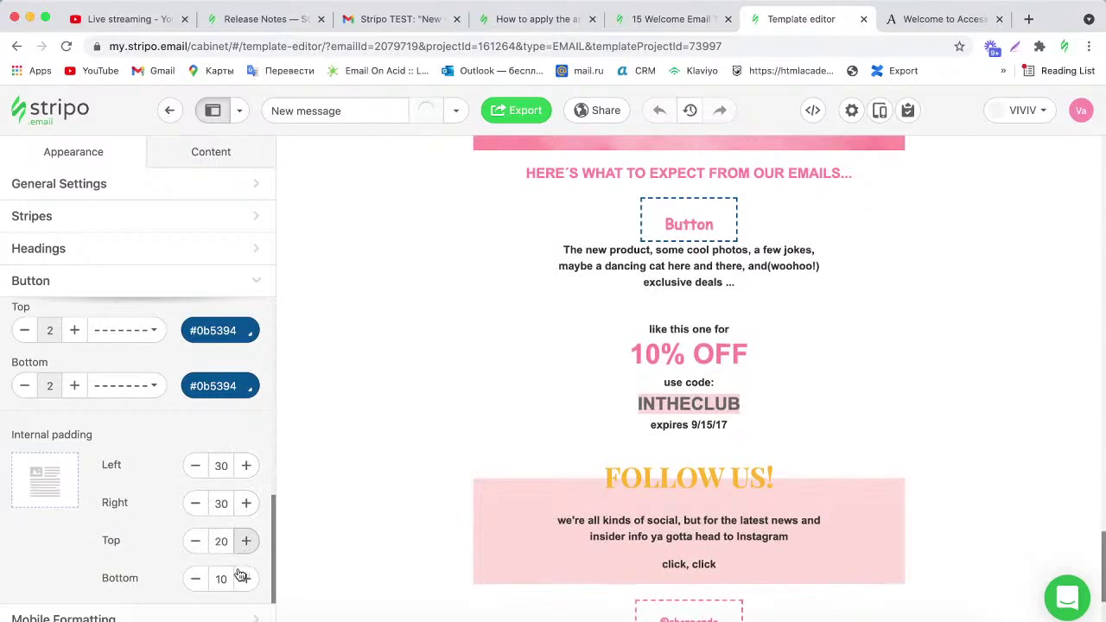
pyautogui.click(196, 542)
pyautogui.click(196, 541)
pyautogui.click(197, 541)
pyautogui.click(197, 542)
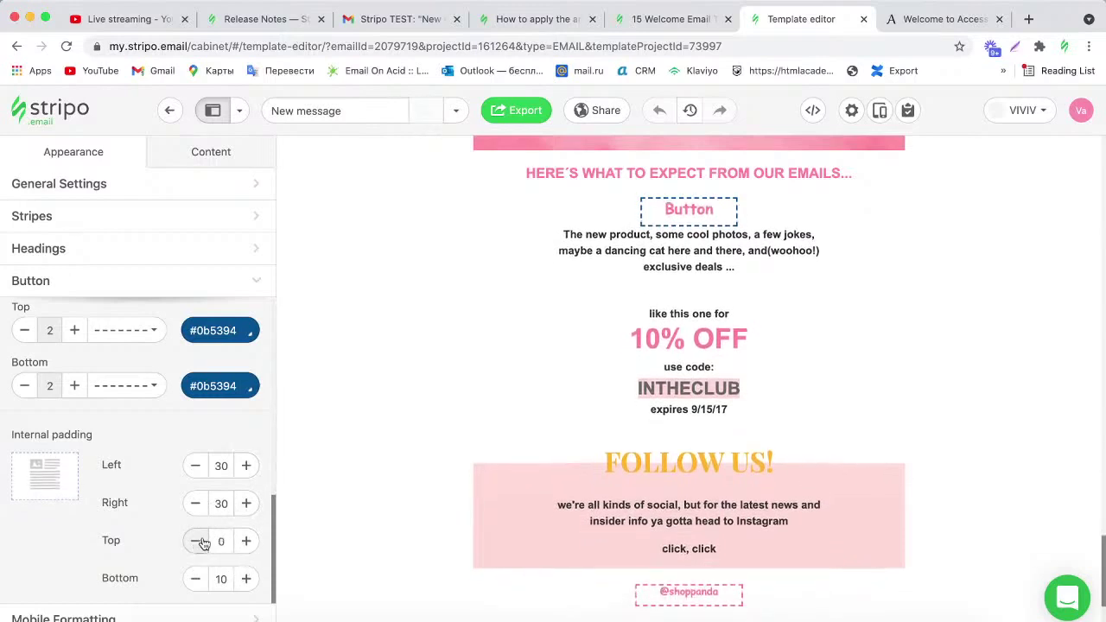
pyautogui.click(246, 541)
pyautogui.click(246, 542)
# Turn highlighting of hovered buttons back on in the general button settings.
pyautogui.scroll(3, 275, 534)
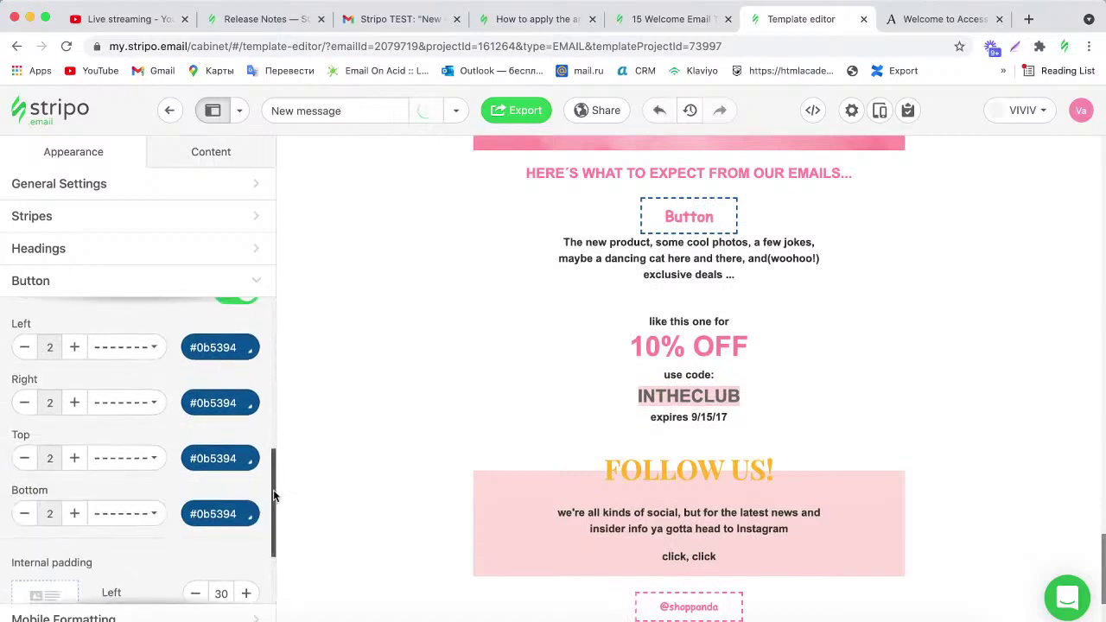
pyautogui.moveTo(274, 490); pyautogui.dragTo(251, 333)
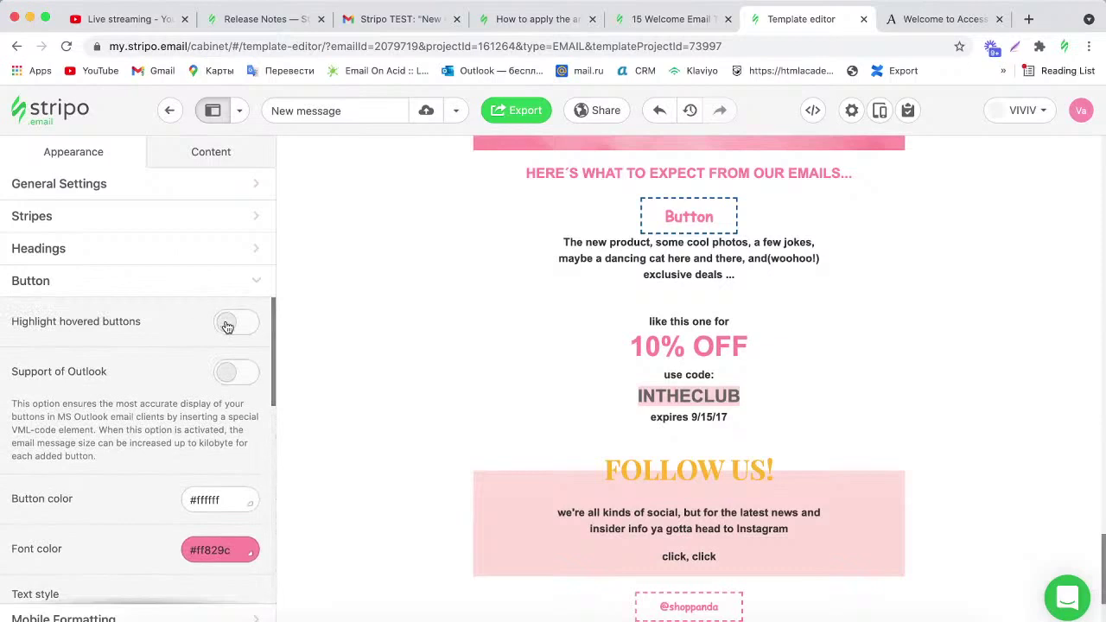
pyautogui.click(242, 320)
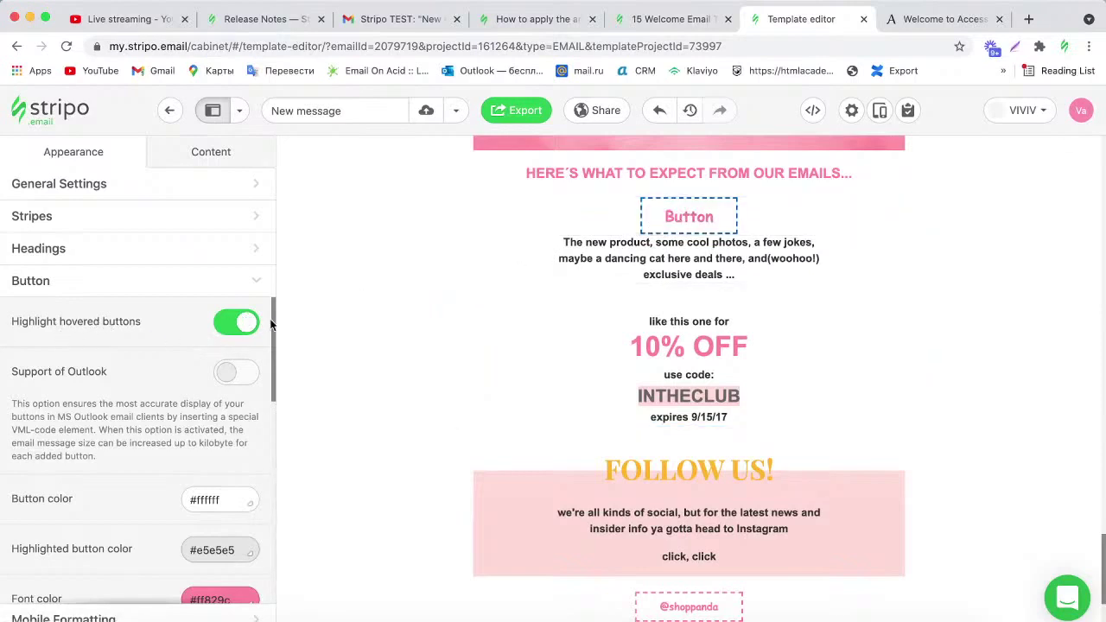
# Set the highlighted button color to #c27ba0 and the highlighted text color to #134f5c.
pyautogui.moveTo(275, 325); pyautogui.dragTo(273, 373)
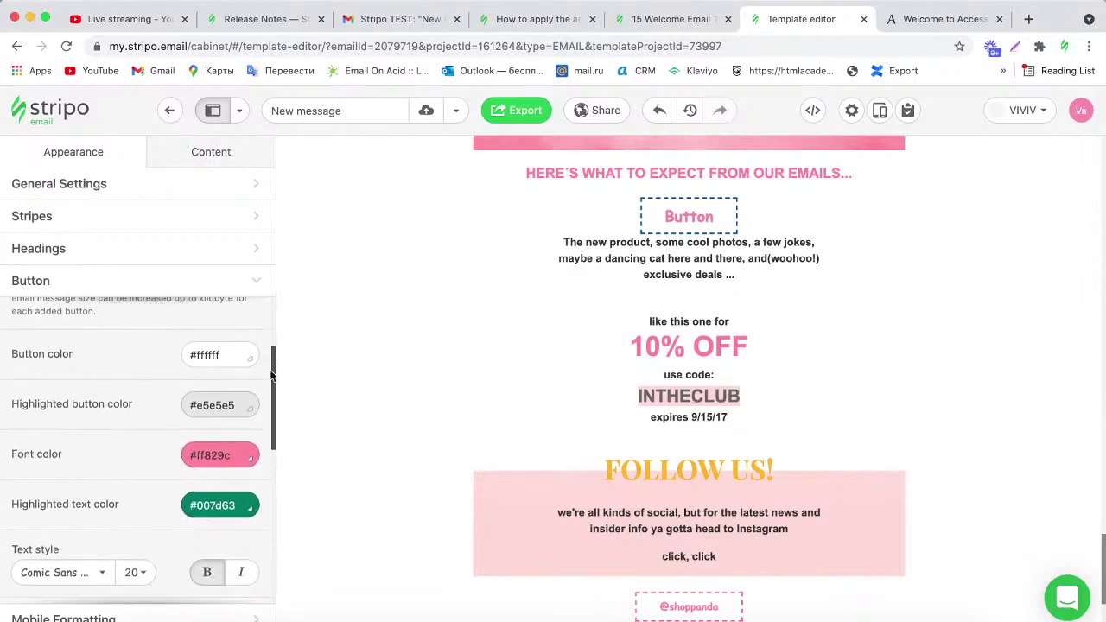
pyautogui.click(215, 405)
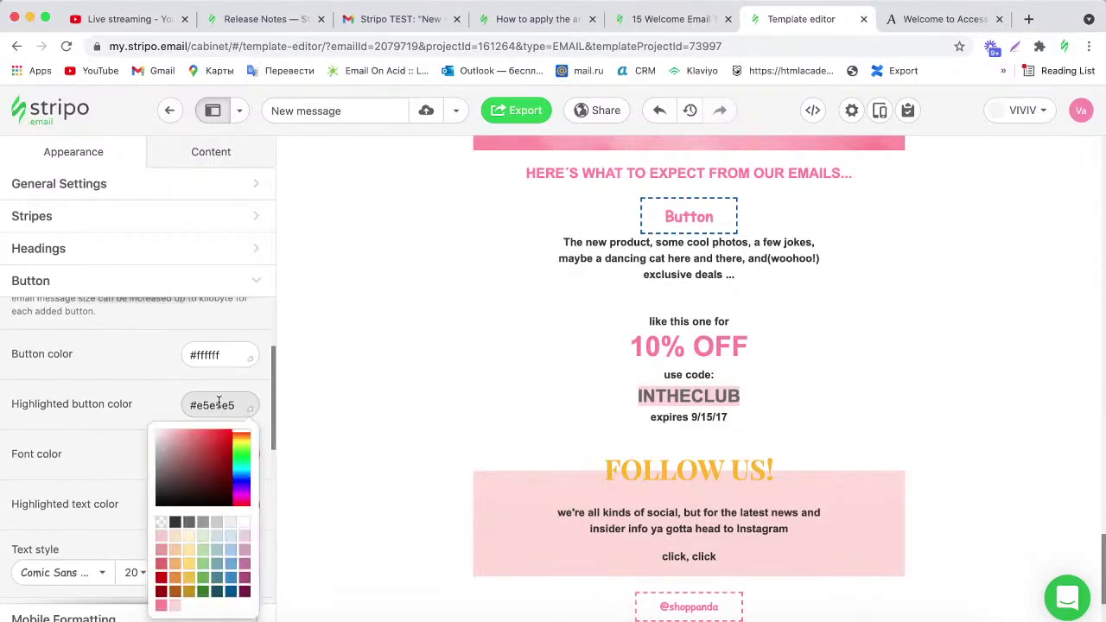
pyautogui.click(246, 567)
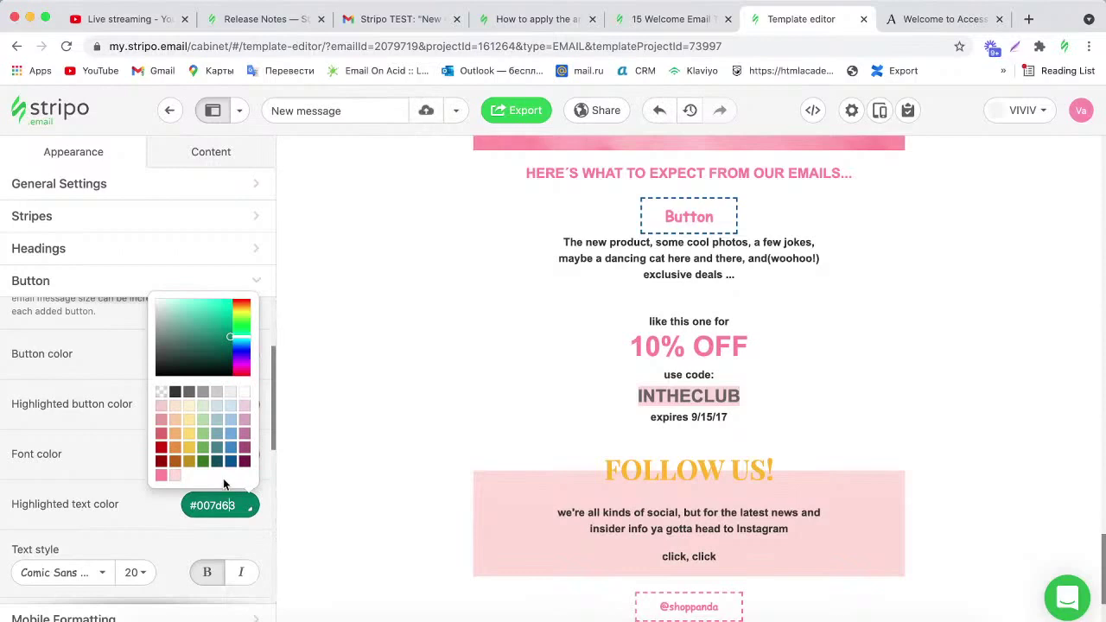
pyautogui.click(217, 461)
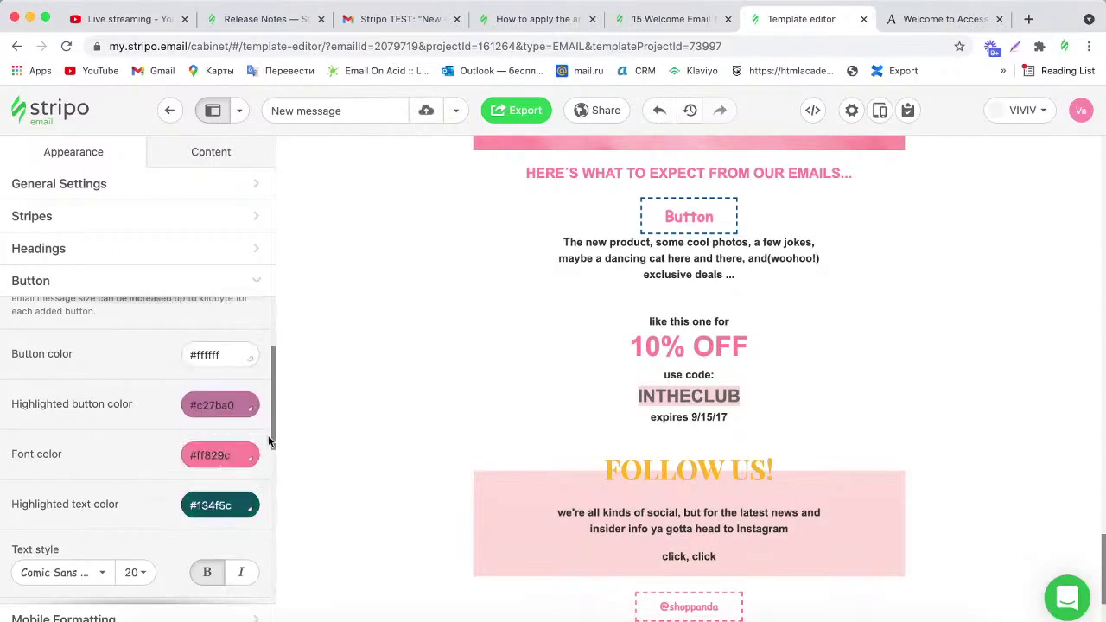
# Set the buttons' highlighted border color to #cc0000 and turn on Support of Outlook.
pyautogui.moveTo(274, 440); pyautogui.dragTo(282, 563)
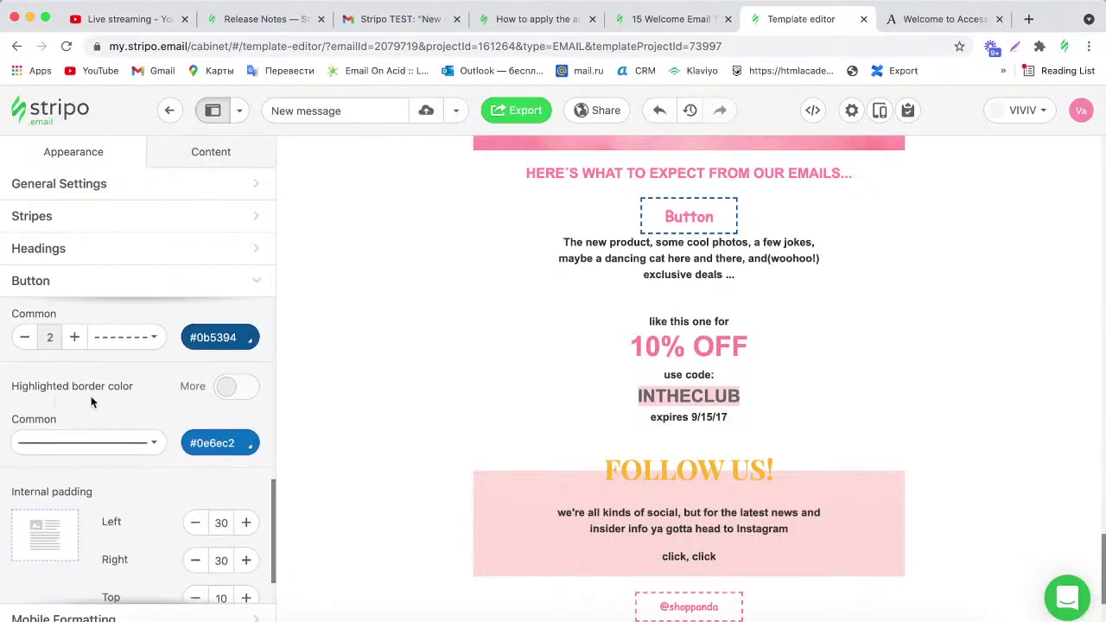
pyautogui.click(219, 444)
pyautogui.click(161, 386)
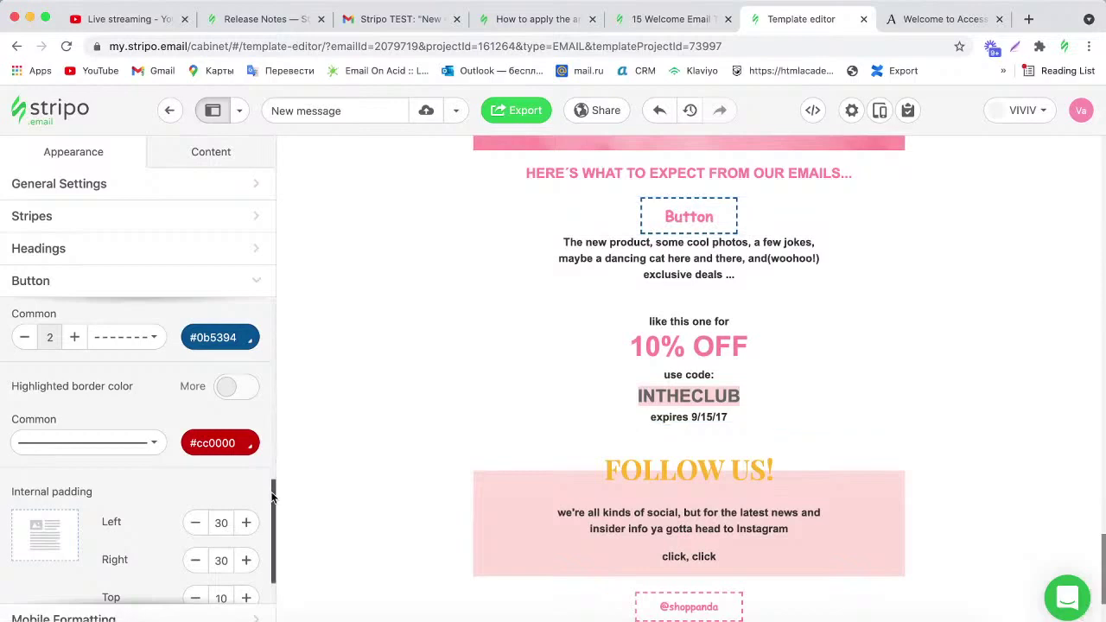
pyautogui.scroll(5, 74, 345)
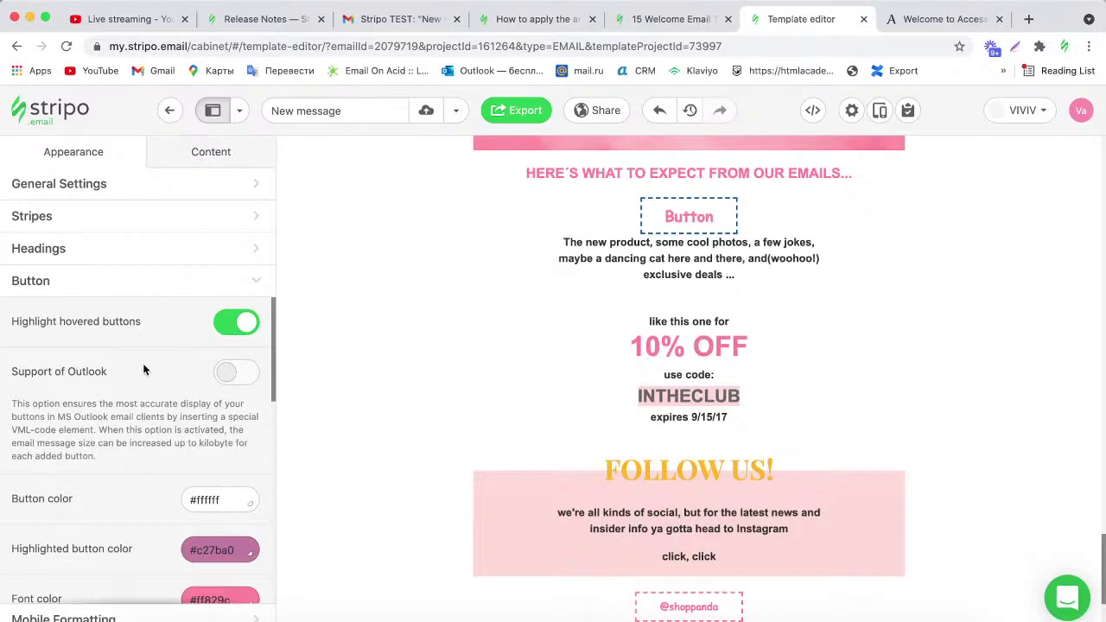
pyautogui.click(240, 371)
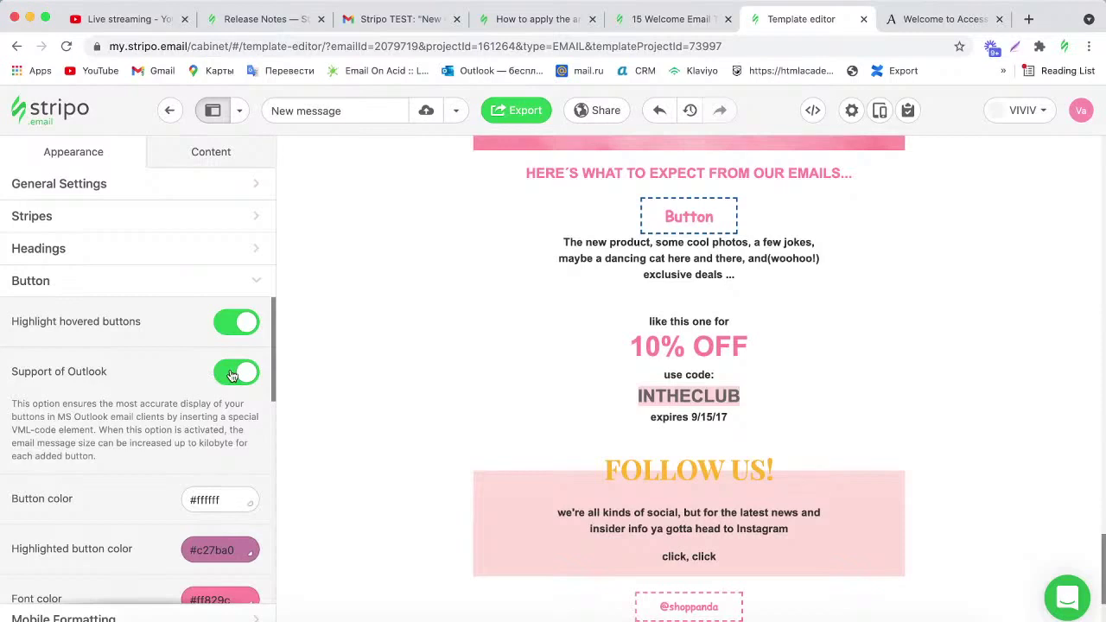
# Change the label of the button below the "Here's what to expect from our emails" heading to "Finding a store".
pyautogui.click(691, 225)
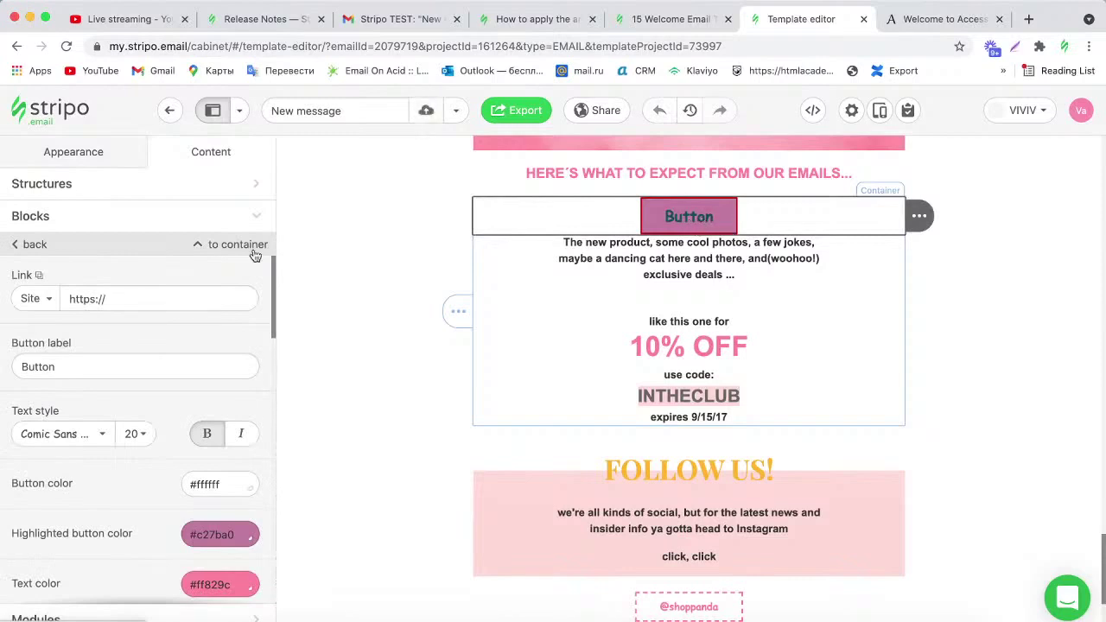
pyautogui.click(99, 359)
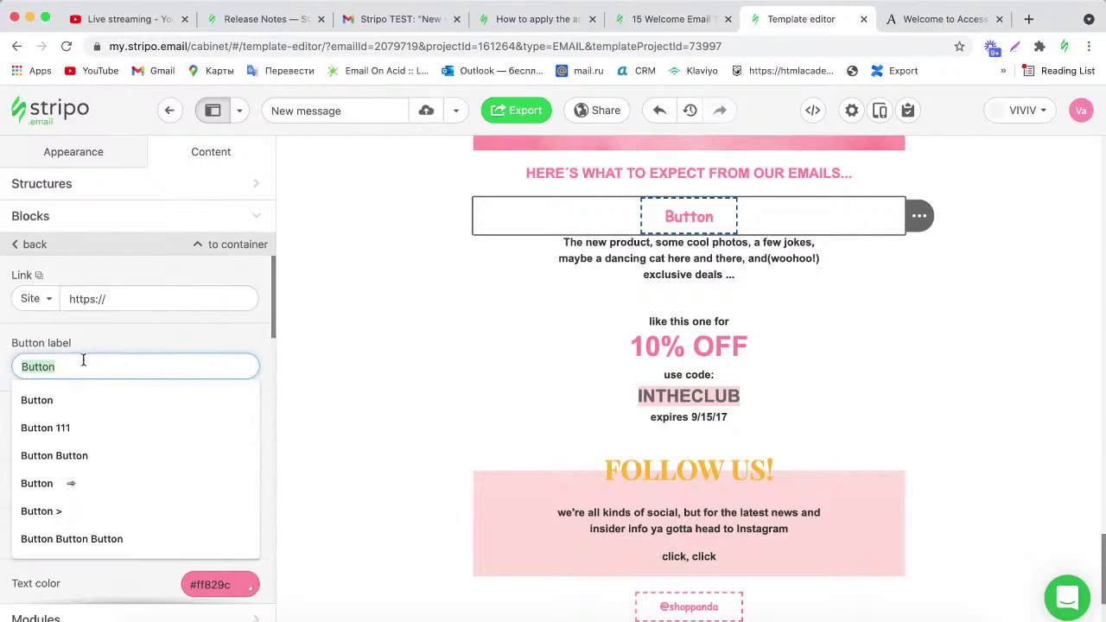
pyautogui.doubleClick(79, 364)
pyautogui.write('Find')
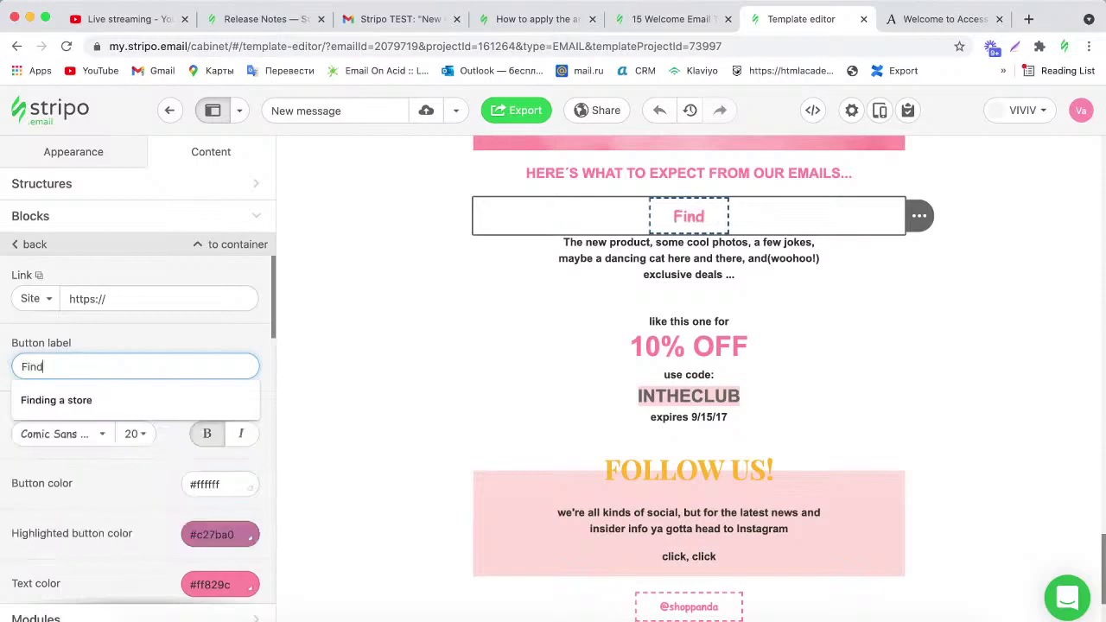
pyautogui.write('ing a sty')
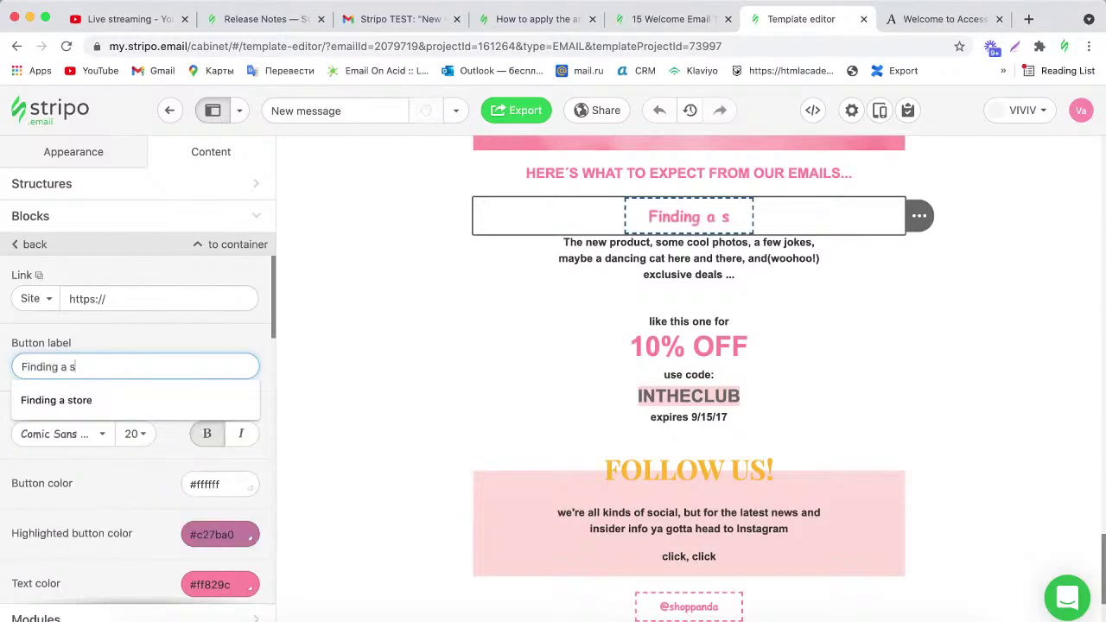
pyautogui.click(83, 400)
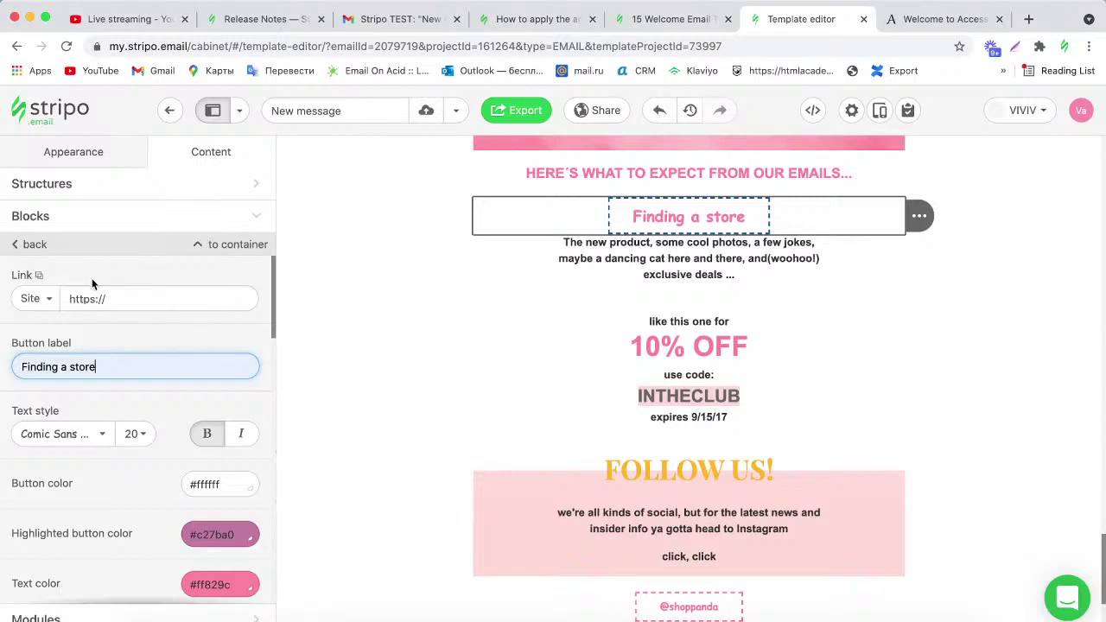
# Switch to the Accessorize website, open its Store Locator page and copy the page address.
pyautogui.click(912, 12)
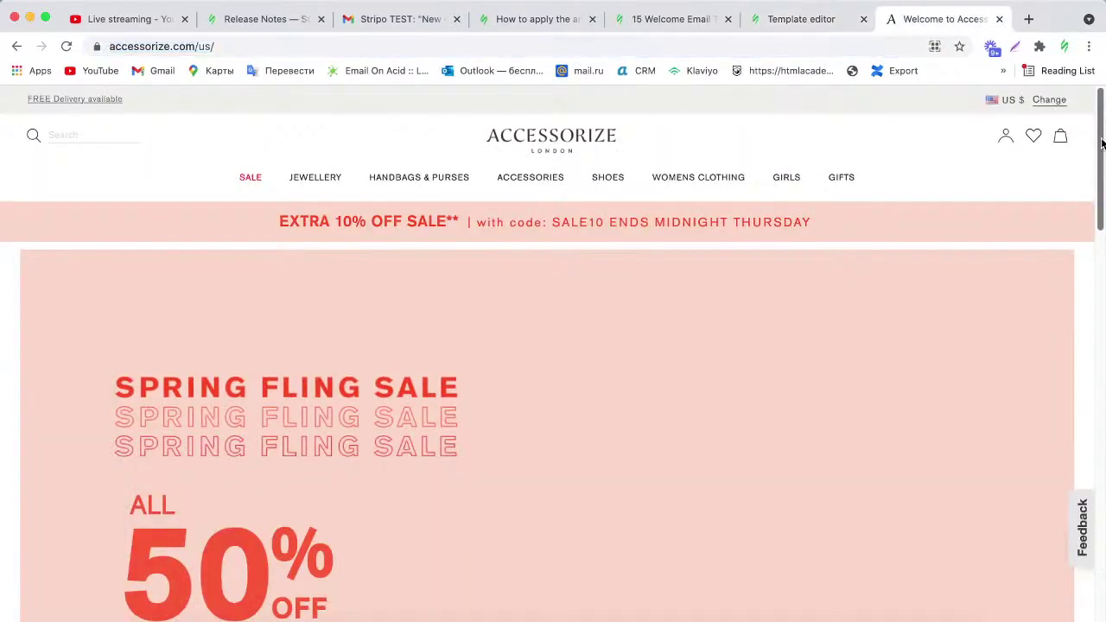
pyautogui.scroll(-20, 840, 565)
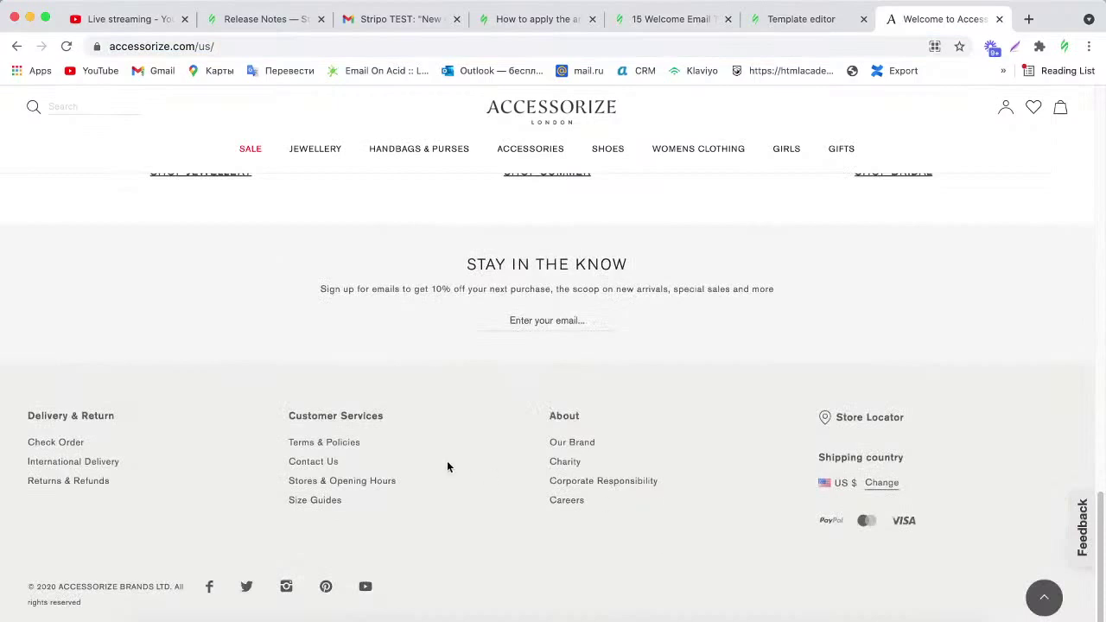
pyautogui.click(875, 422)
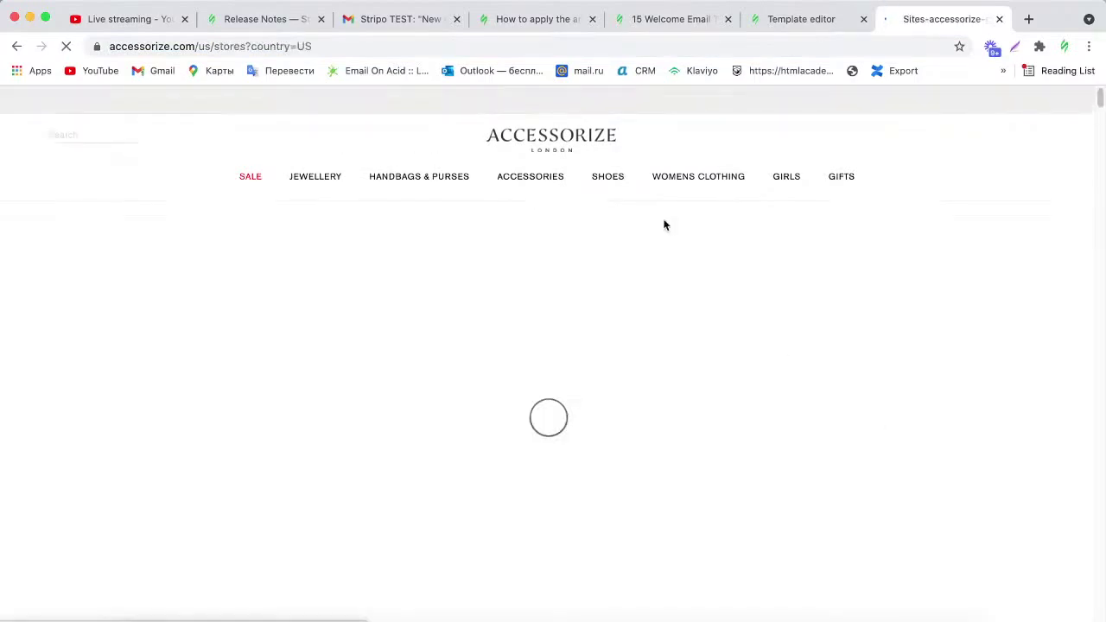
pyautogui.click(509, 47)
pyautogui.hotkey('ctrl', 'c')
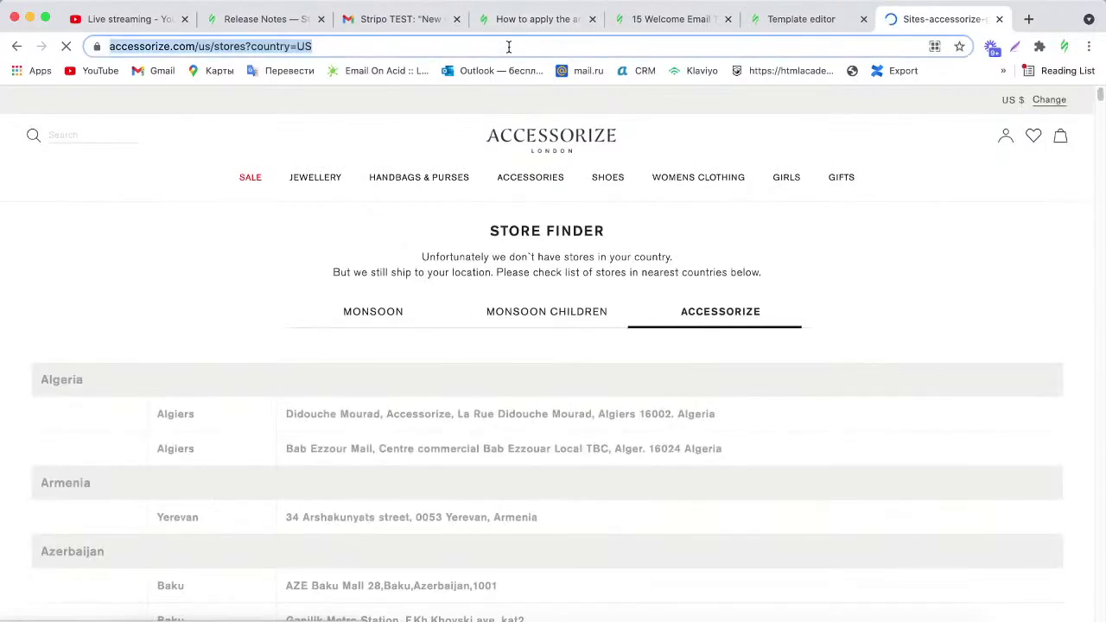
# Return to the template editor and paste the copied store page address as the "Finding a store" button's site link.
pyautogui.click(791, 21)
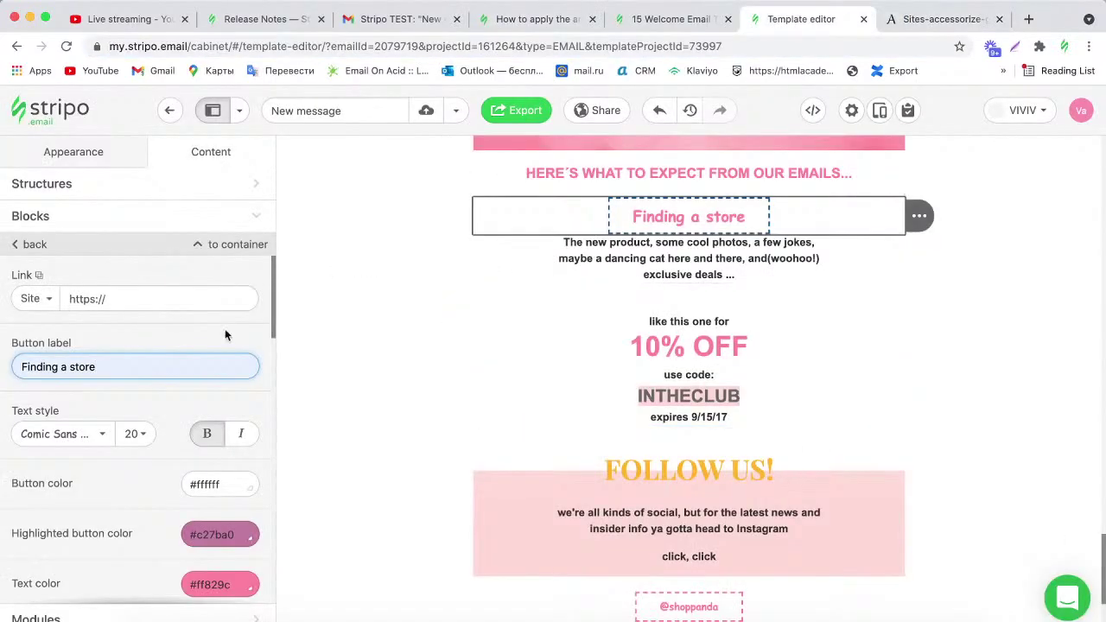
pyautogui.click(142, 294)
pyautogui.hotkey('ctrl', 'a')
pyautogui.hotkey('ctrl', 'v')
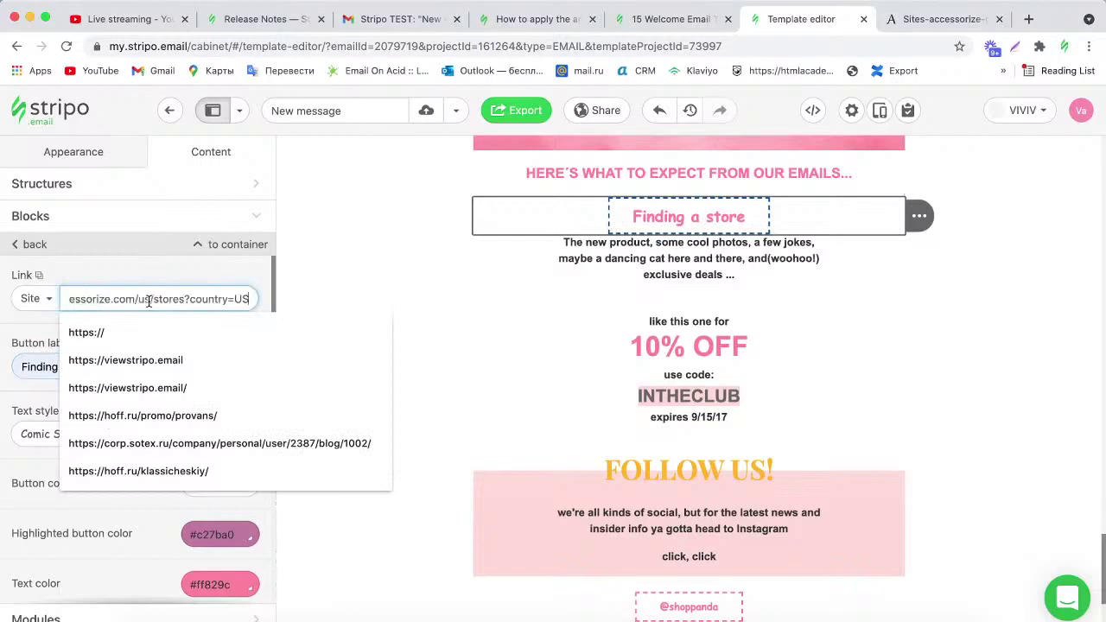
pyautogui.click(164, 274)
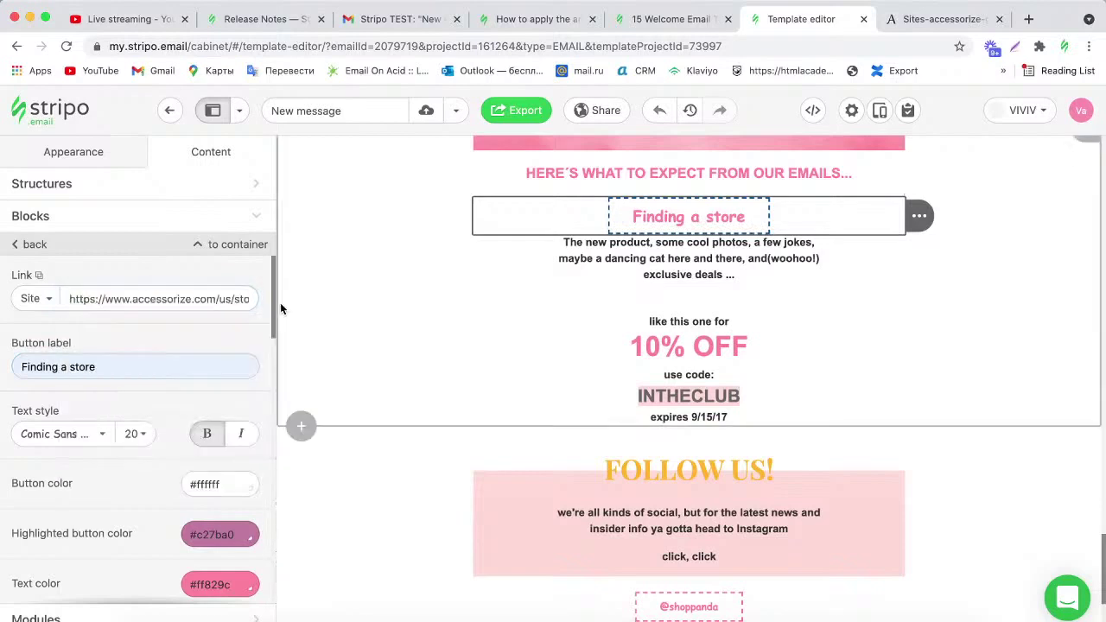
# Preview the email, test the "Finding a store" button's link, close the opened store page and return to editing.
pyautogui.click(883, 118)
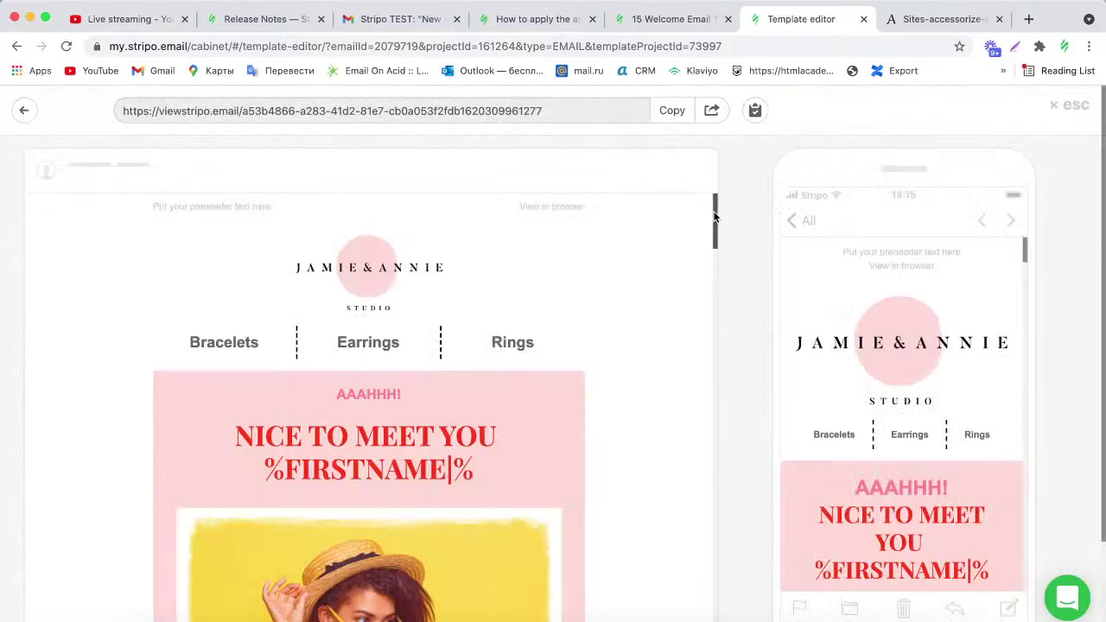
pyautogui.moveTo(715, 216); pyautogui.dragTo(717, 548)
pyautogui.click(363, 361)
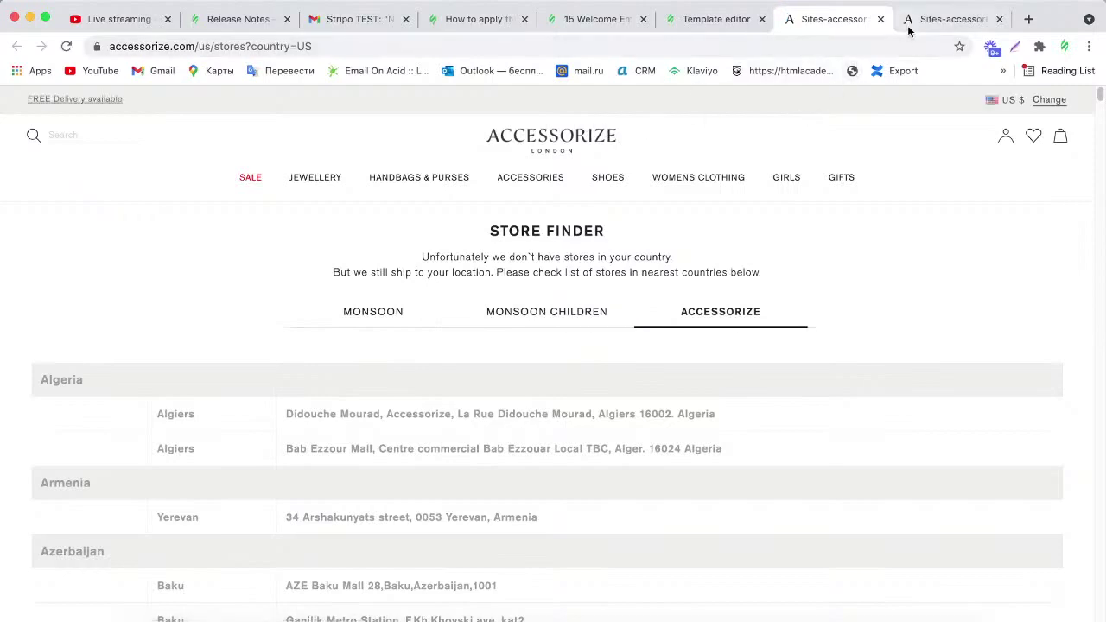
pyautogui.click(880, 19)
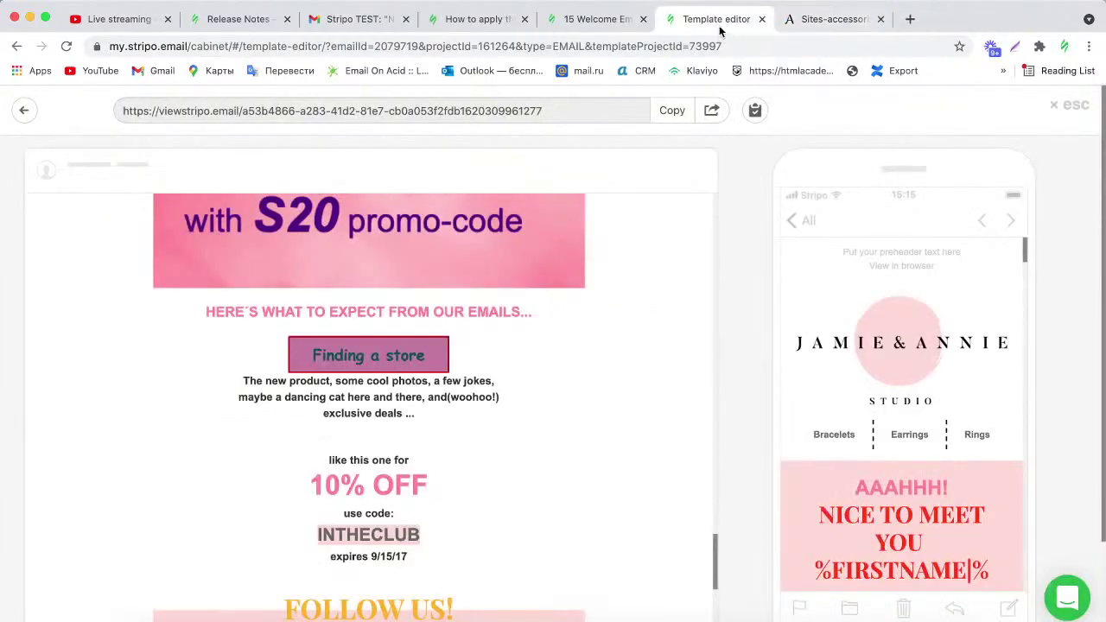
pyautogui.click(1075, 107)
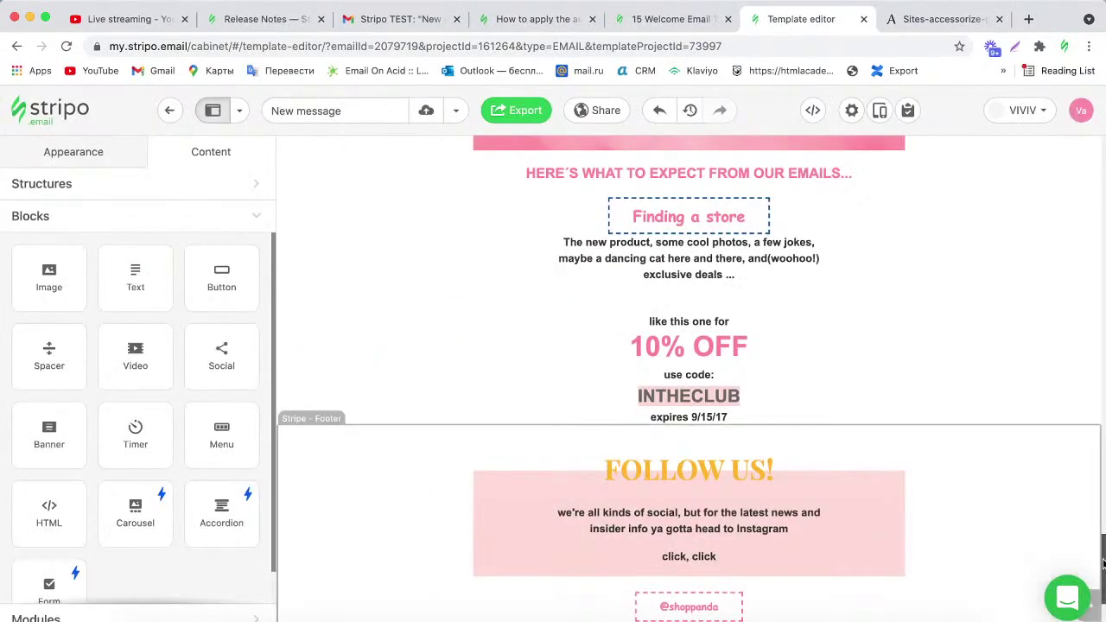
# Filter the pre-built modules to show only the Signature and Footers categories.
pyautogui.moveTo(1103, 563); pyautogui.dragTo(1102, 587)
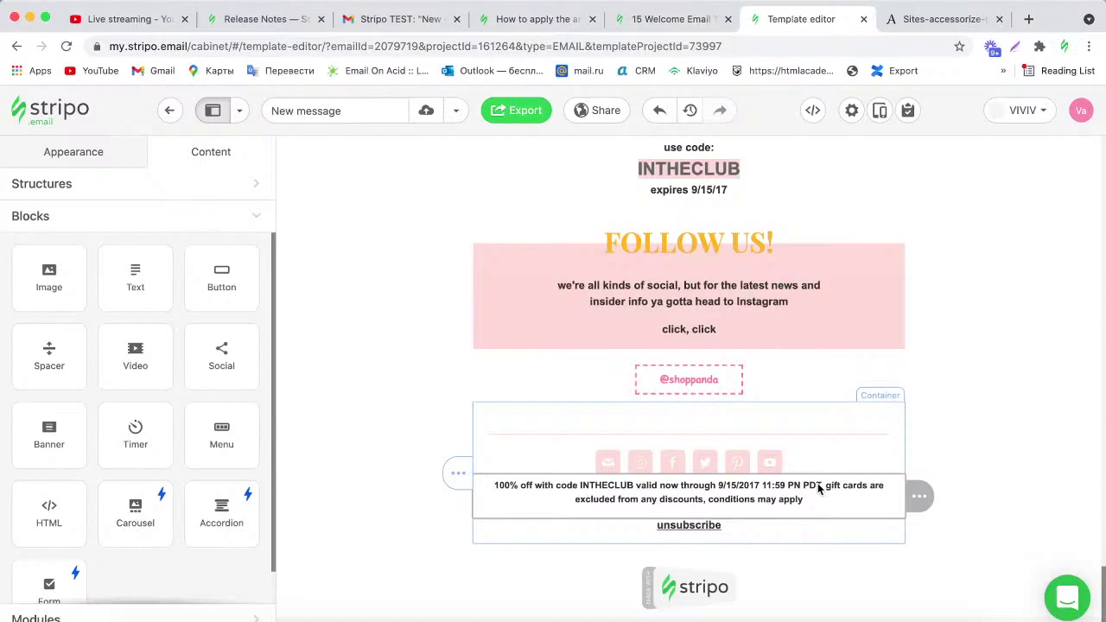
pyautogui.write(',')
pyautogui.click(359, 503)
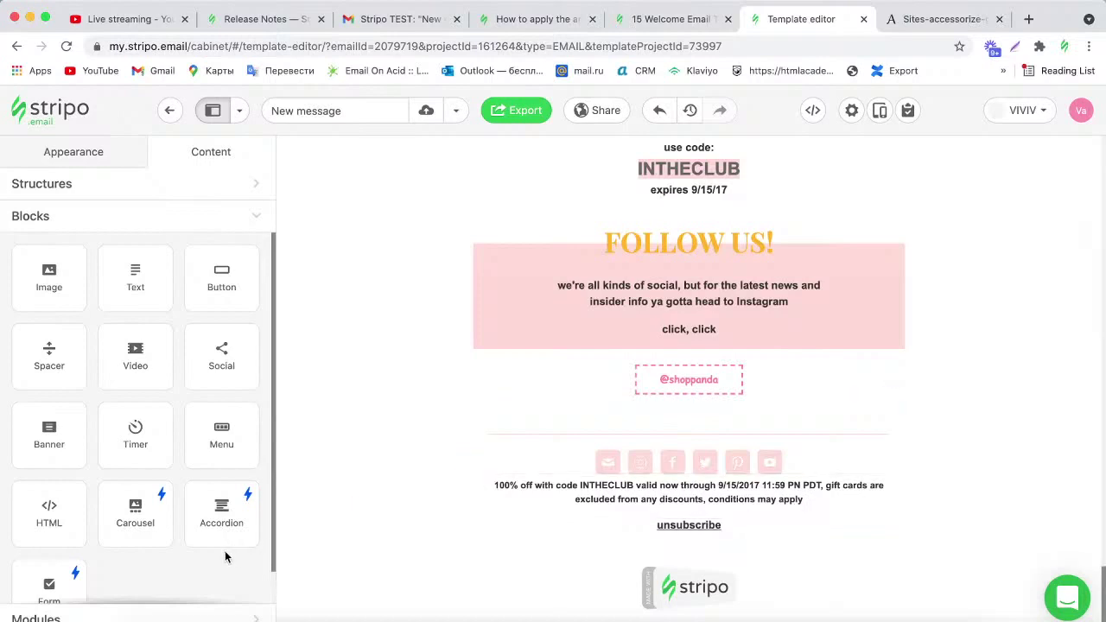
pyautogui.click(174, 619)
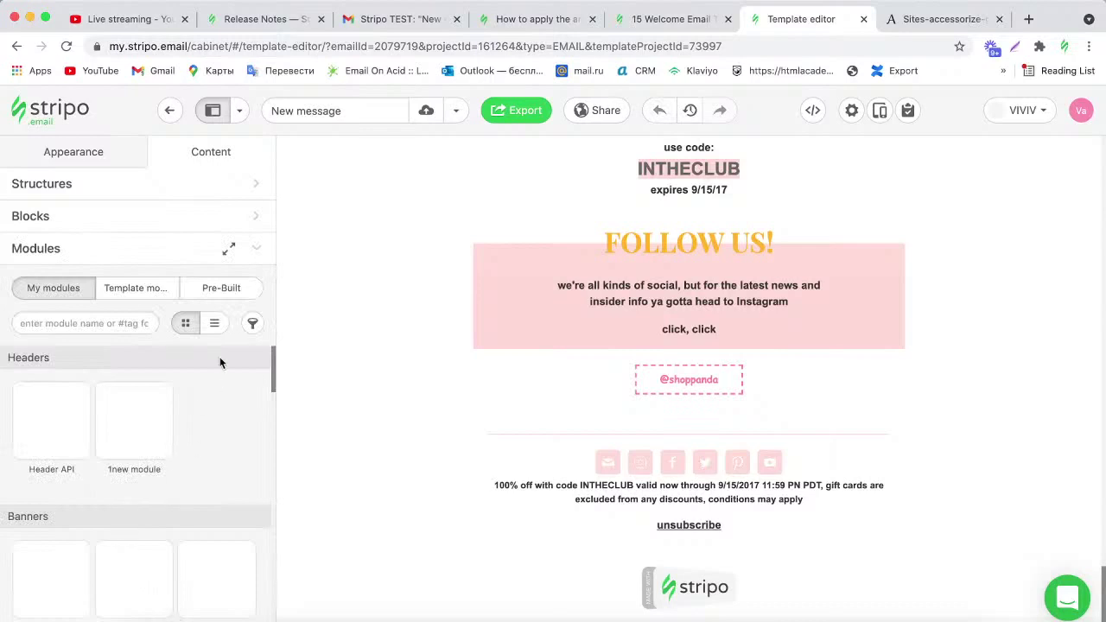
pyautogui.click(228, 290)
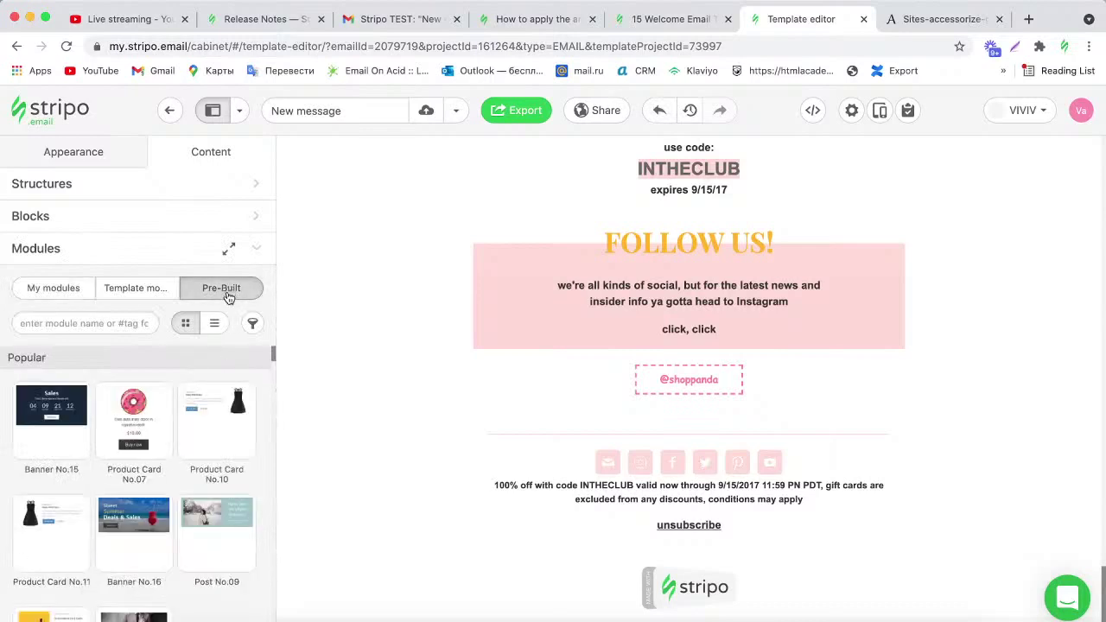
pyautogui.click(253, 323)
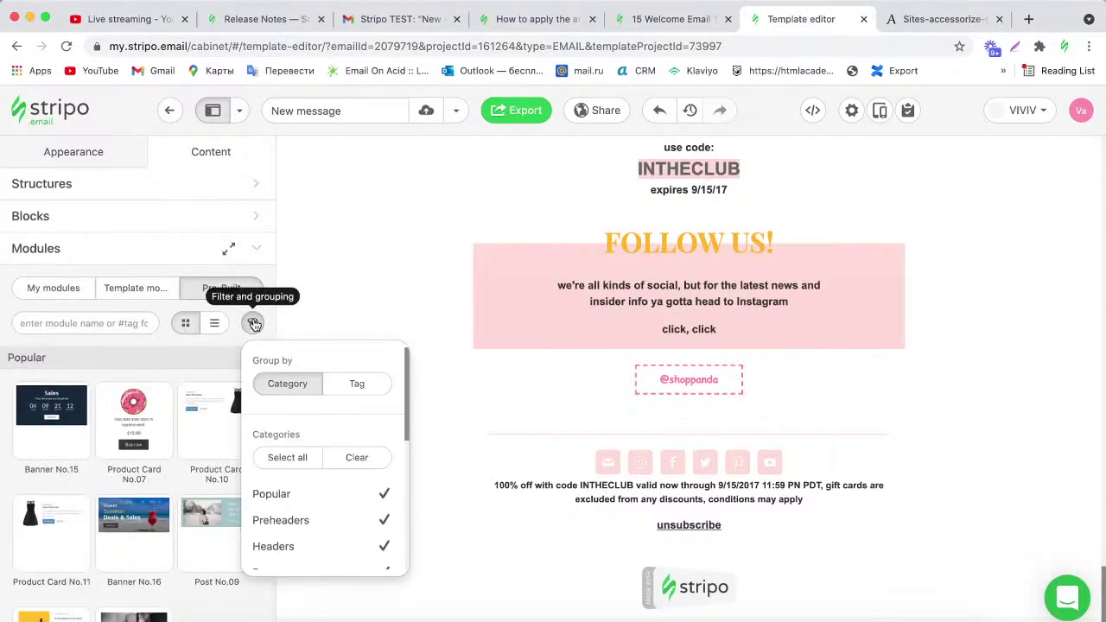
pyautogui.click(356, 458)
pyautogui.moveTo(401, 417); pyautogui.dragTo(407, 558)
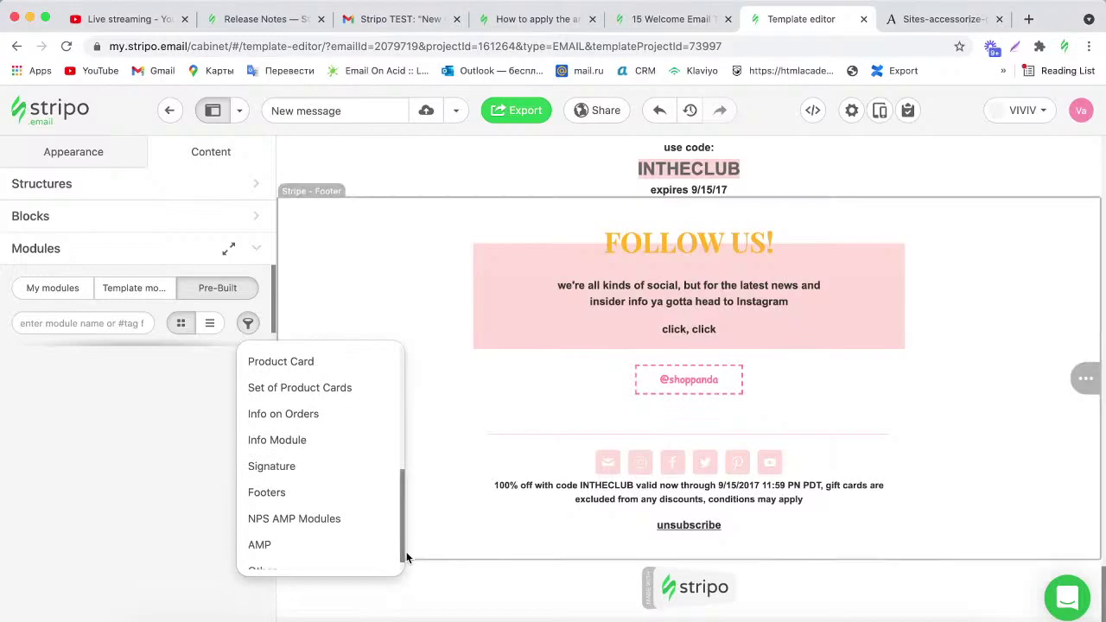
pyautogui.moveTo(379, 500)
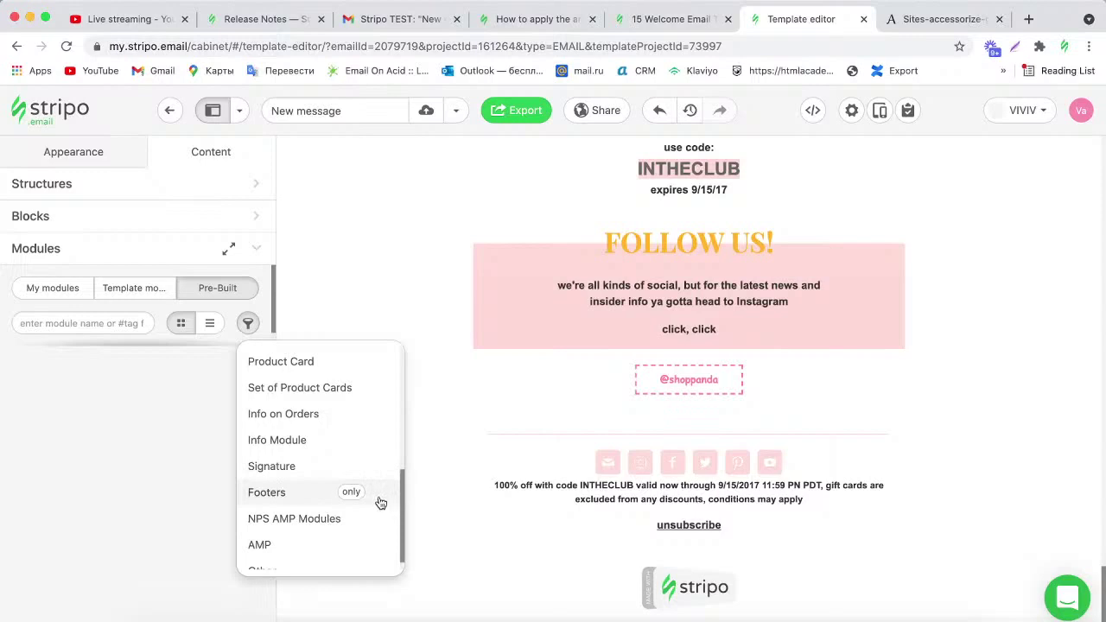
pyautogui.click(379, 494)
pyautogui.click(379, 465)
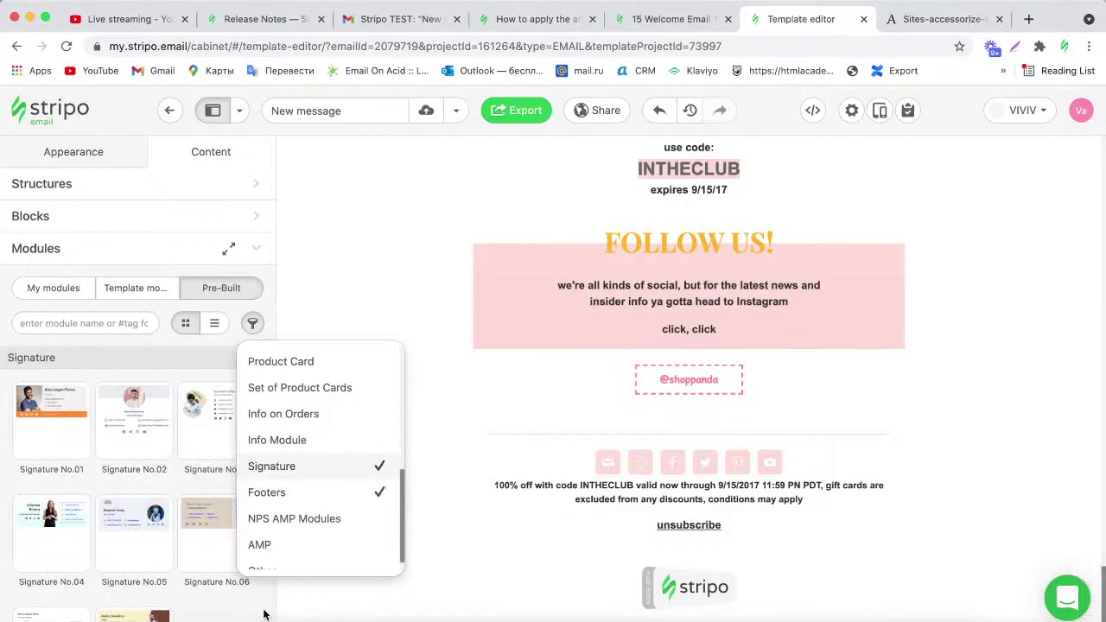
pyautogui.click(263, 560)
# Add the Signature No.10 module at the end of the email, below the unsubscribe link.
pyautogui.moveTo(274, 402)
pyautogui.mouseDown()
pyautogui.moveTo(274, 466)
pyautogui.moveTo(221, 491)
pyautogui.moveTo(273, 501)
pyautogui.moveTo(273, 535)
pyautogui.moveTo(273, 412)
pyautogui.mouseUp()
pyautogui.click(173, 534)
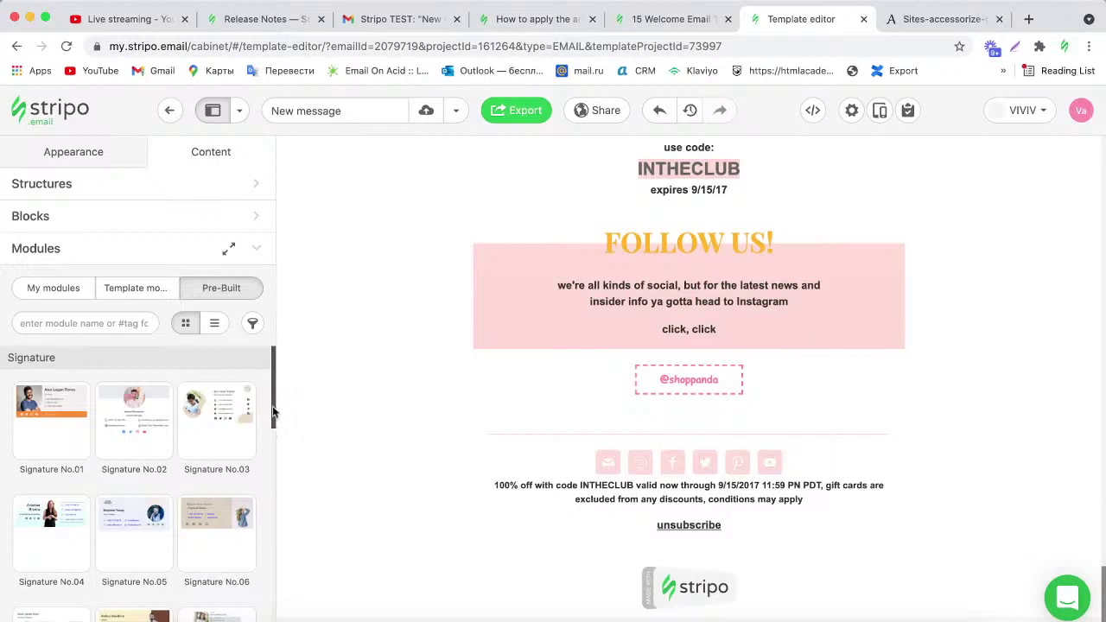
pyautogui.moveTo(272, 405); pyautogui.dragTo(274, 474)
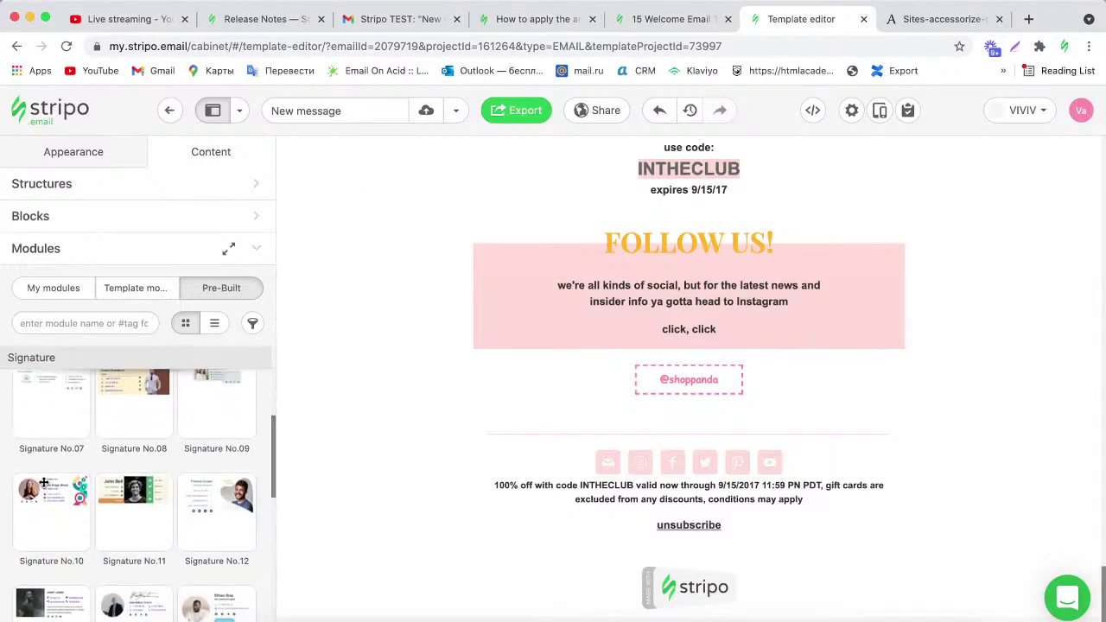
pyautogui.moveTo(52, 508); pyautogui.dragTo(524, 555)
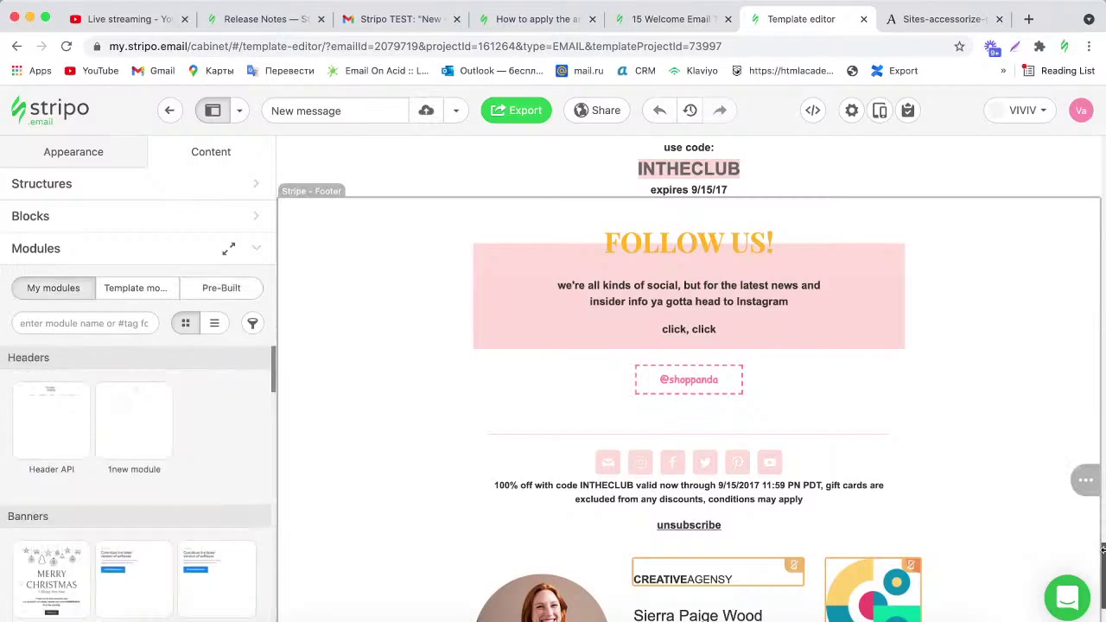
# Set the links color of the signature's phone number menu block to #333333.
pyautogui.scroll(-5, 1102, 554)
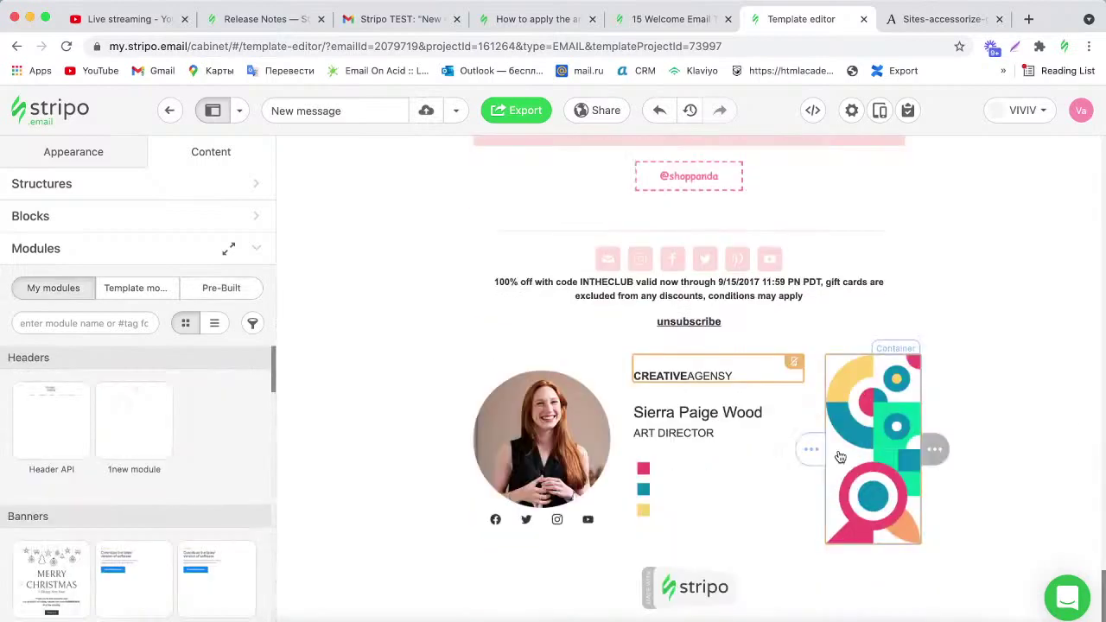
pyautogui.click(684, 477)
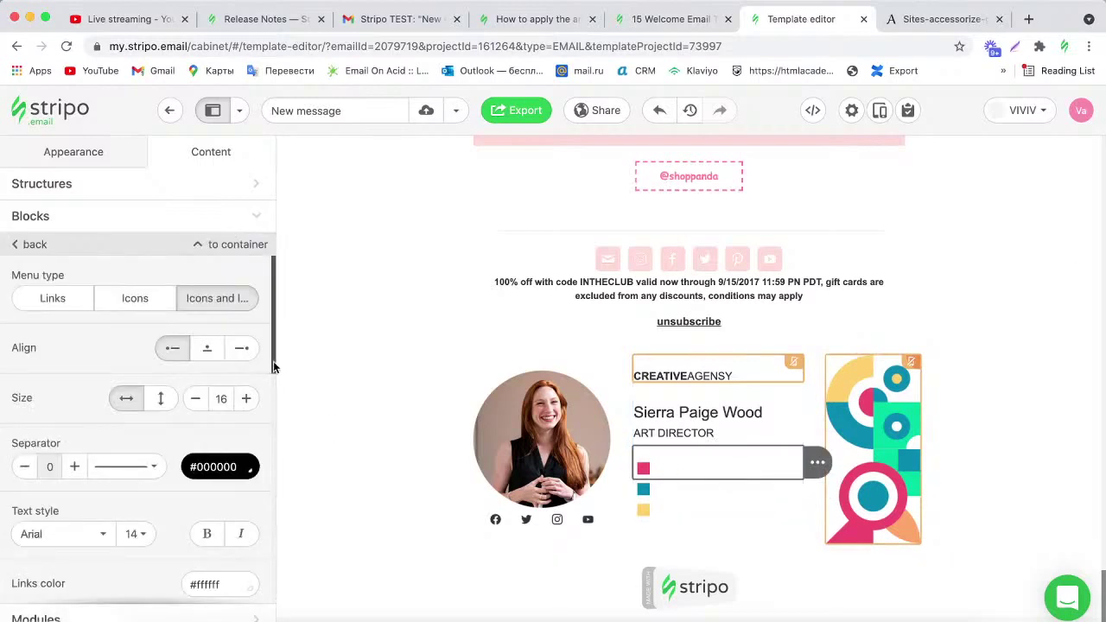
pyautogui.scroll(-2, 259, 415)
pyautogui.click(232, 499)
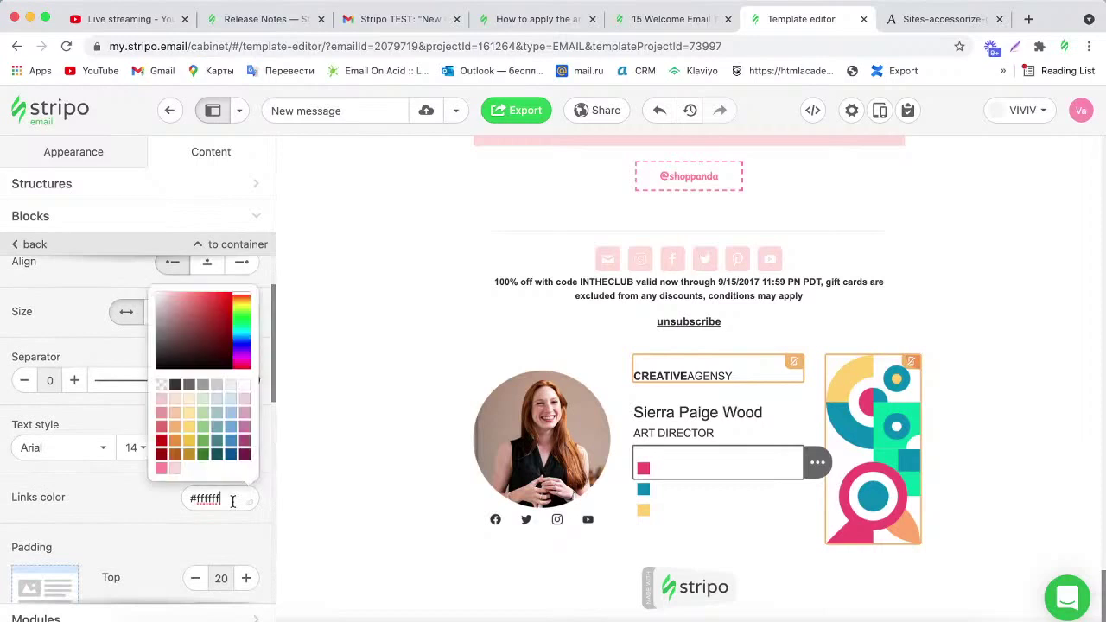
pyautogui.click(175, 385)
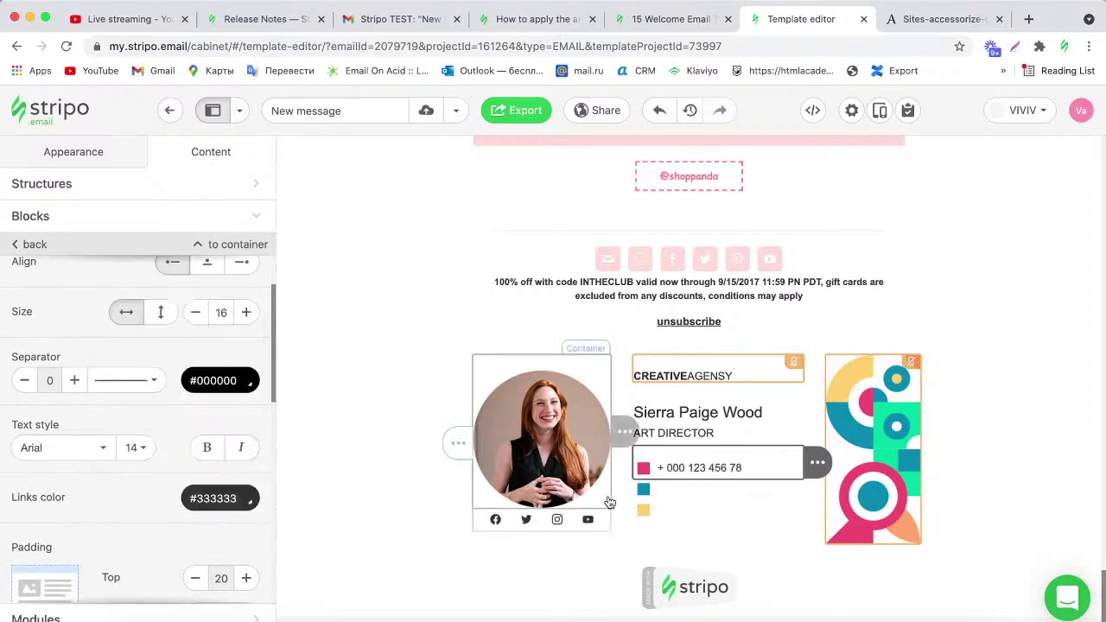
# Set the links color of the signature's e-mail and postal address menu blocks to #333333.
pyautogui.click(680, 490)
pyautogui.scroll(-5, 232, 483)
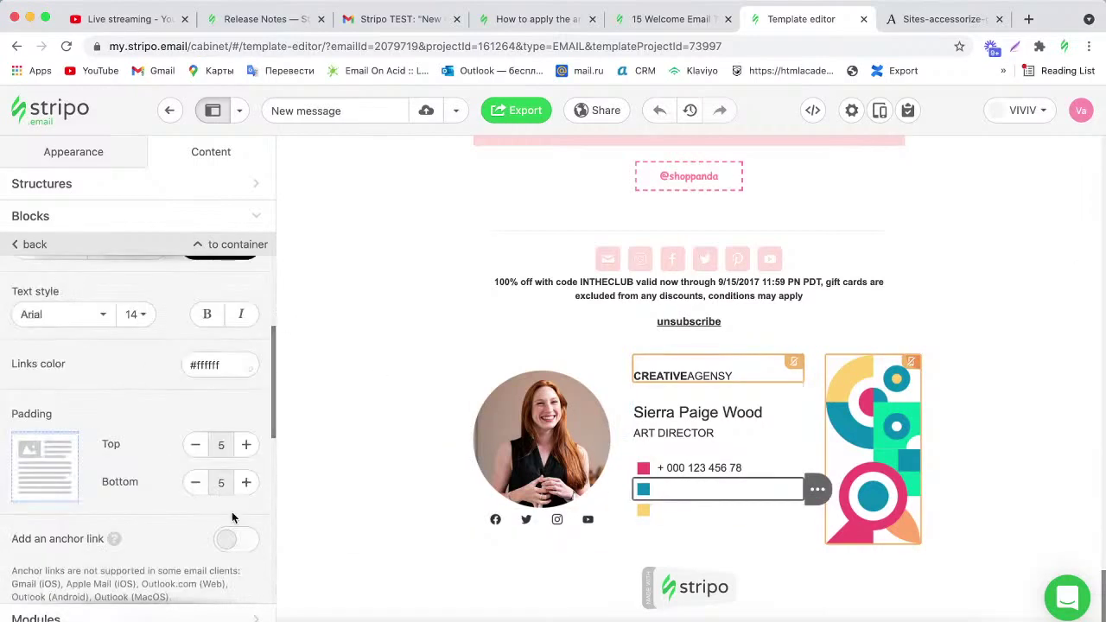
pyautogui.click(221, 371)
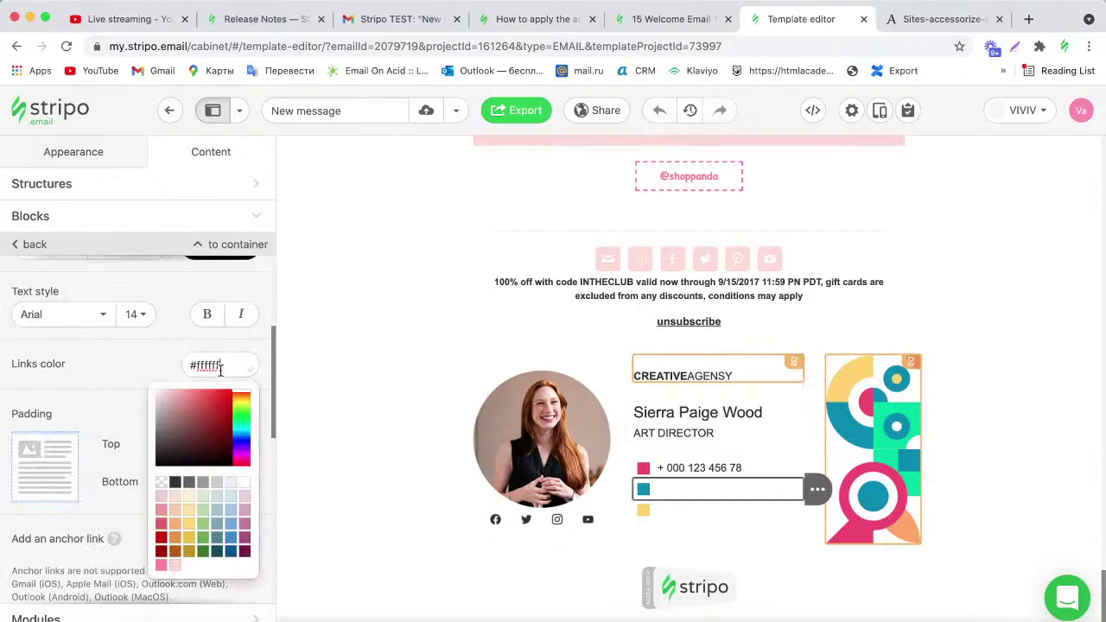
pyautogui.click(183, 492)
pyautogui.click(674, 512)
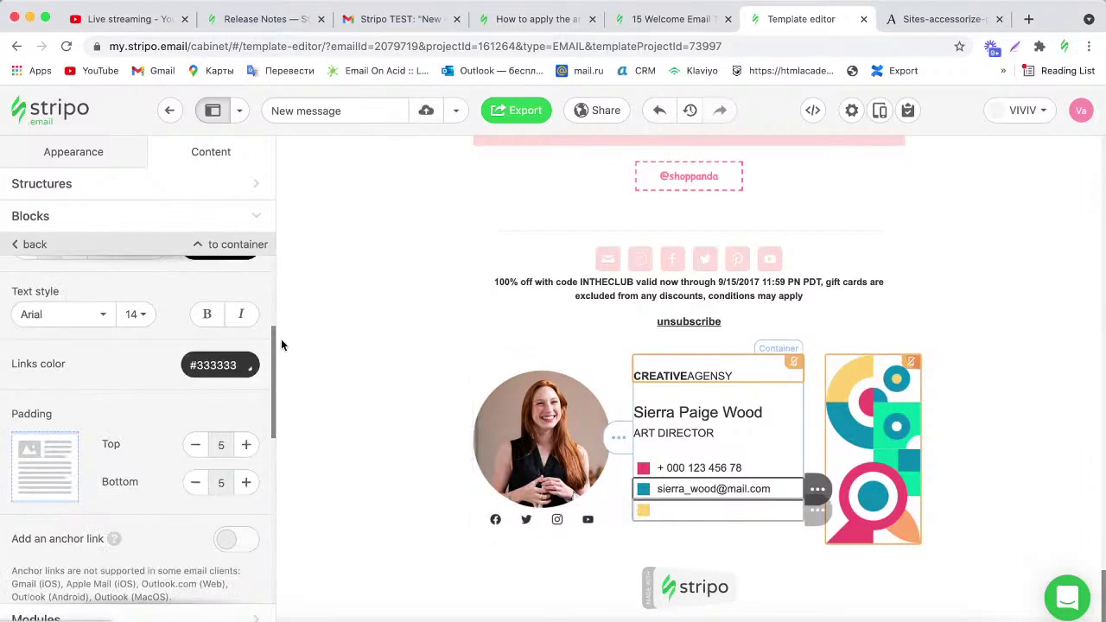
pyautogui.click(221, 584)
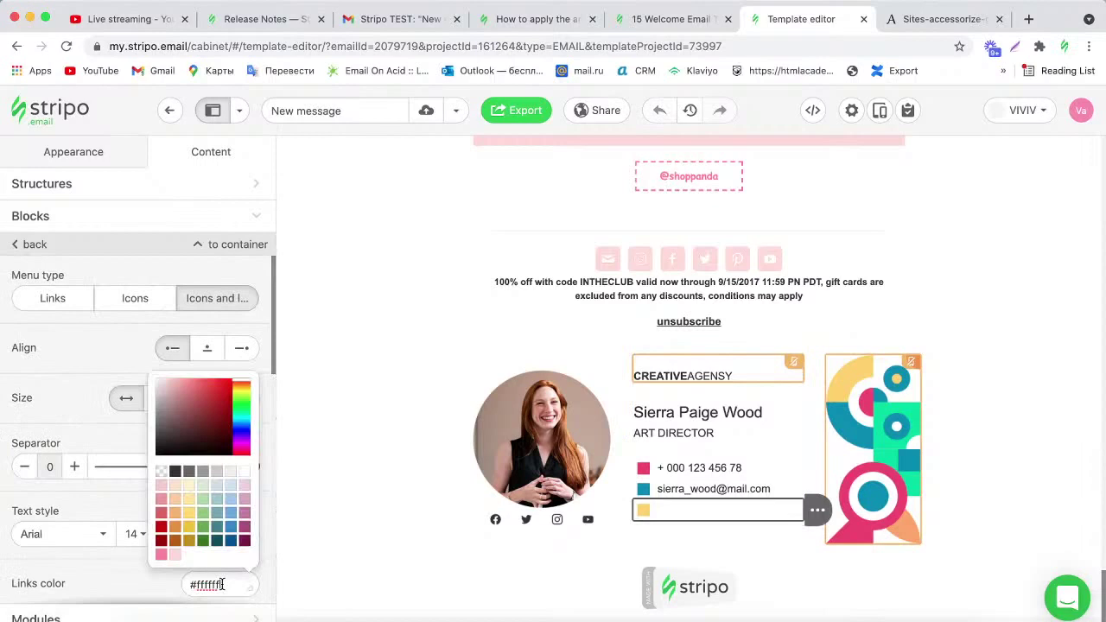
pyautogui.click(175, 471)
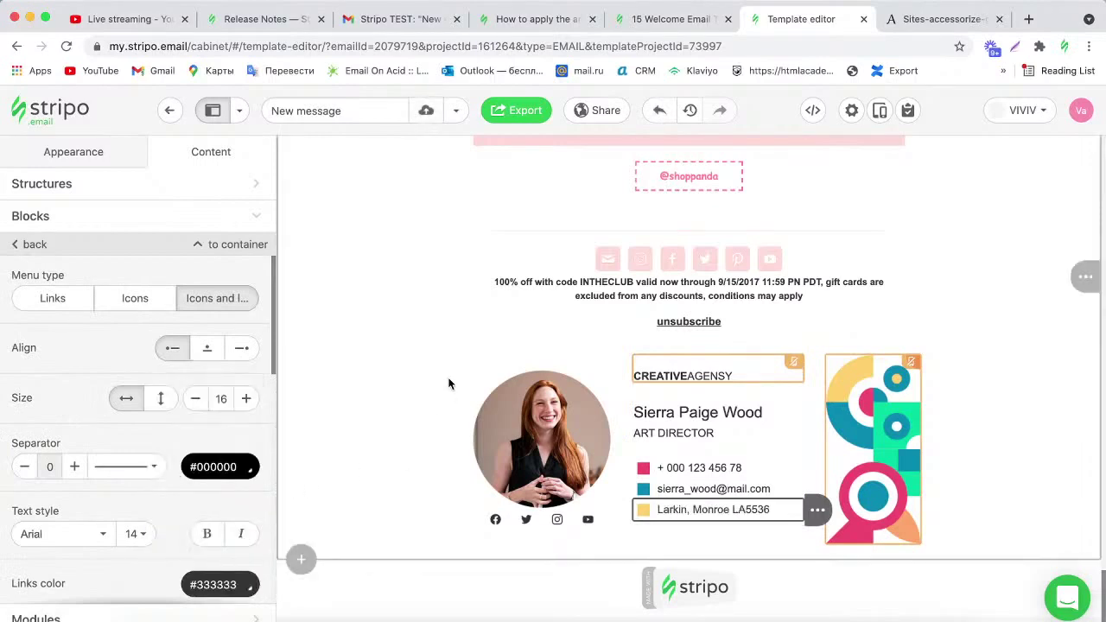
pyautogui.click(643, 412)
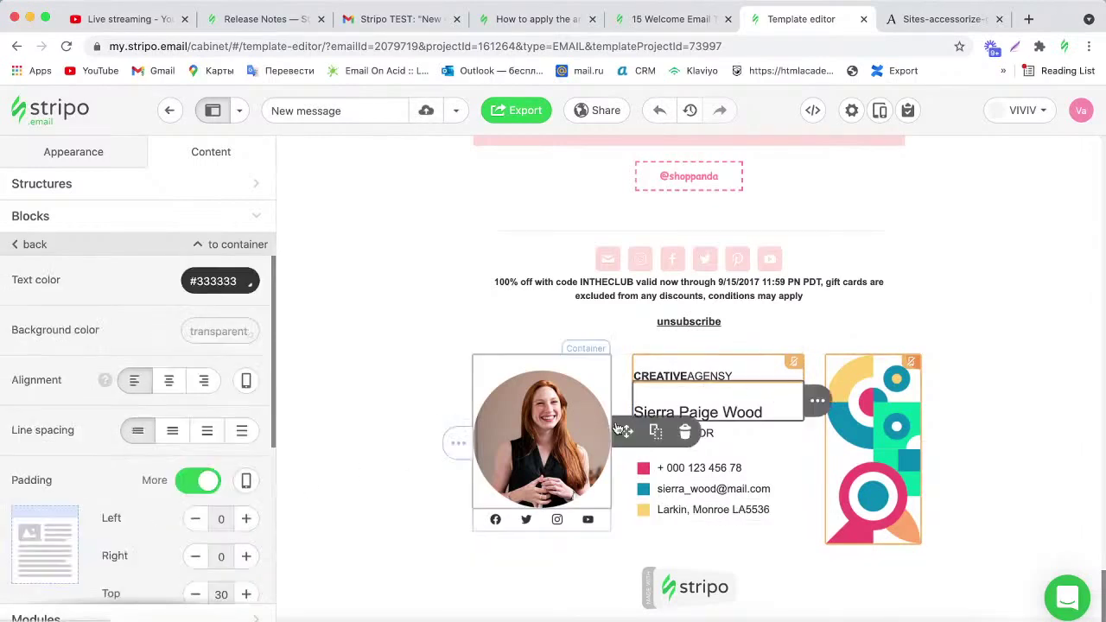
pyautogui.click(796, 405)
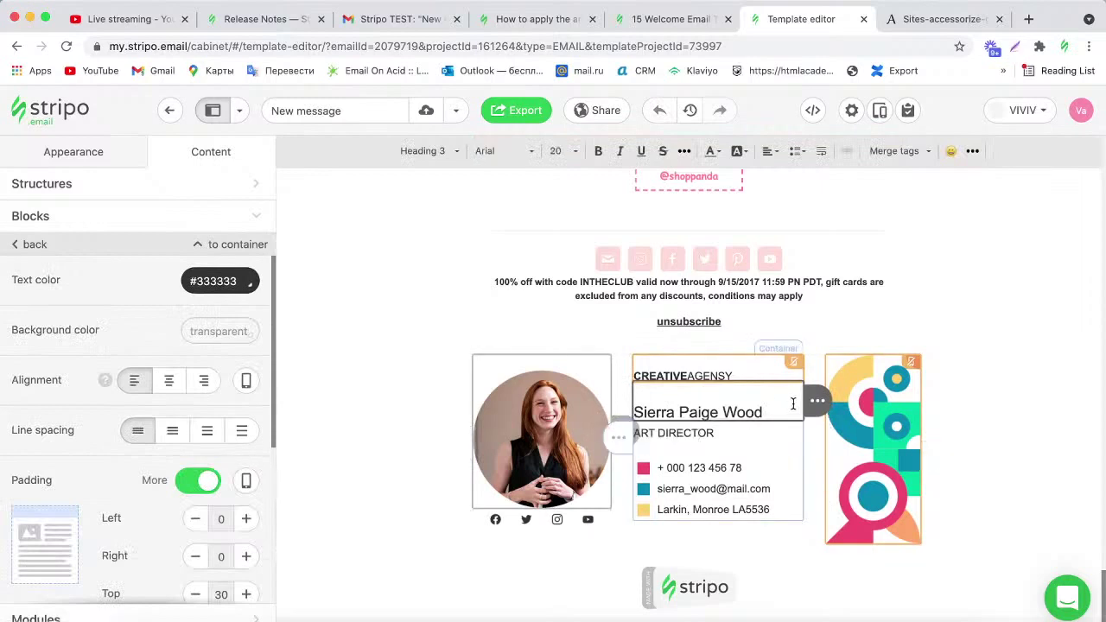
pyautogui.moveTo(808, 408)
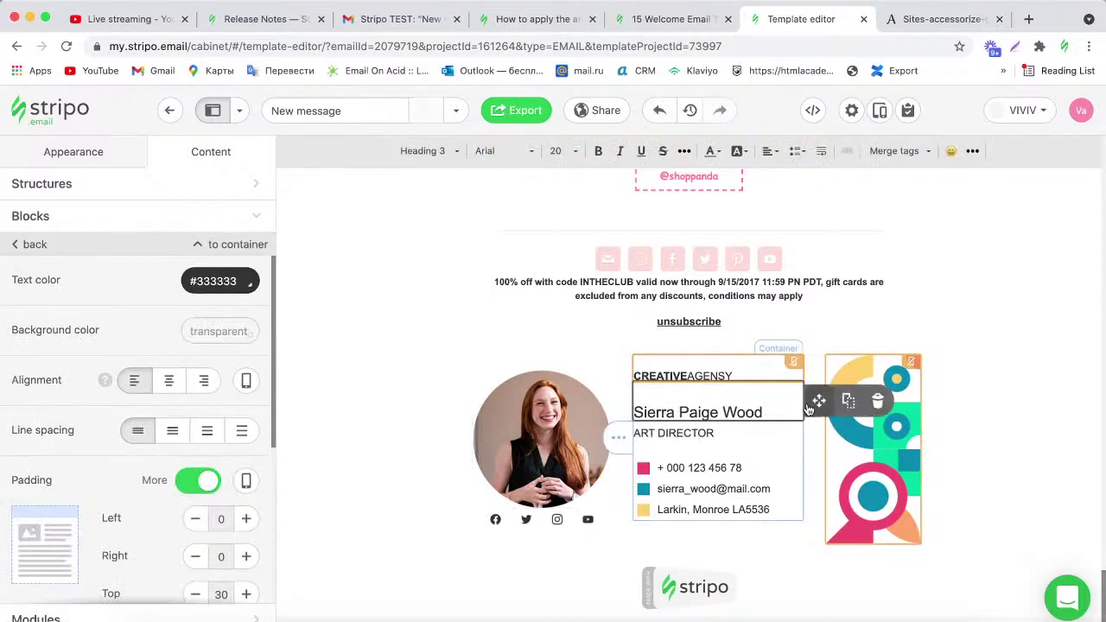
# Replace the signature's round portrait with image.png, the woman in a straw hat on a yellow background.
pyautogui.click(536, 422)
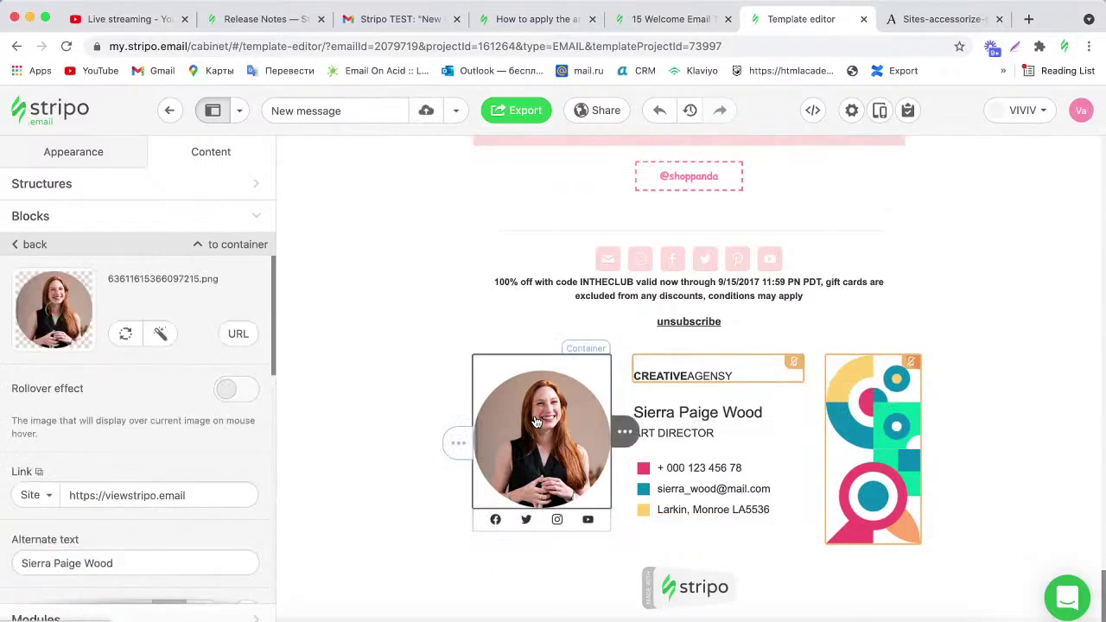
pyautogui.click(127, 338)
pyautogui.click(221, 477)
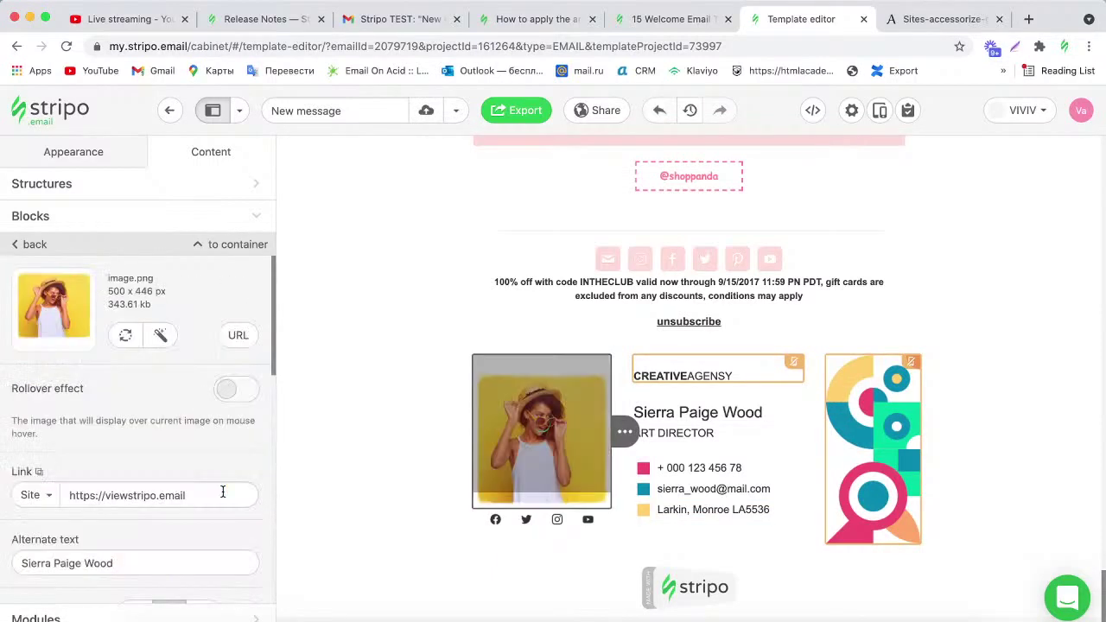
# Append "kjdfkjdfk" to the CREATIVEAGENSY line and delete the person's name block beneath it.
pyautogui.click(746, 375)
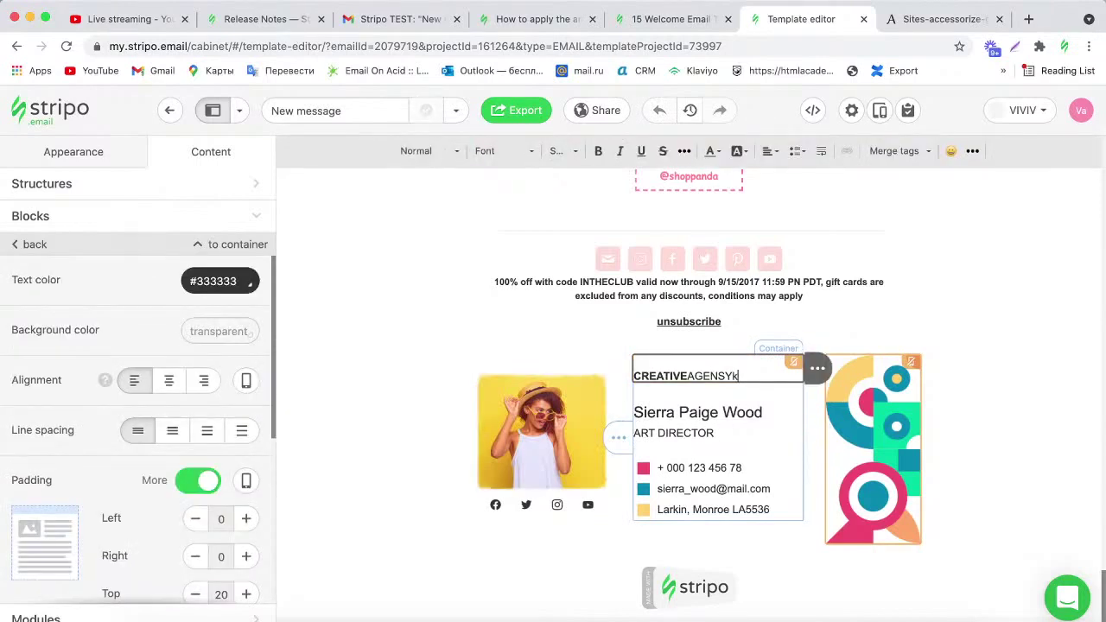
pyautogui.write('kidfkidfk')
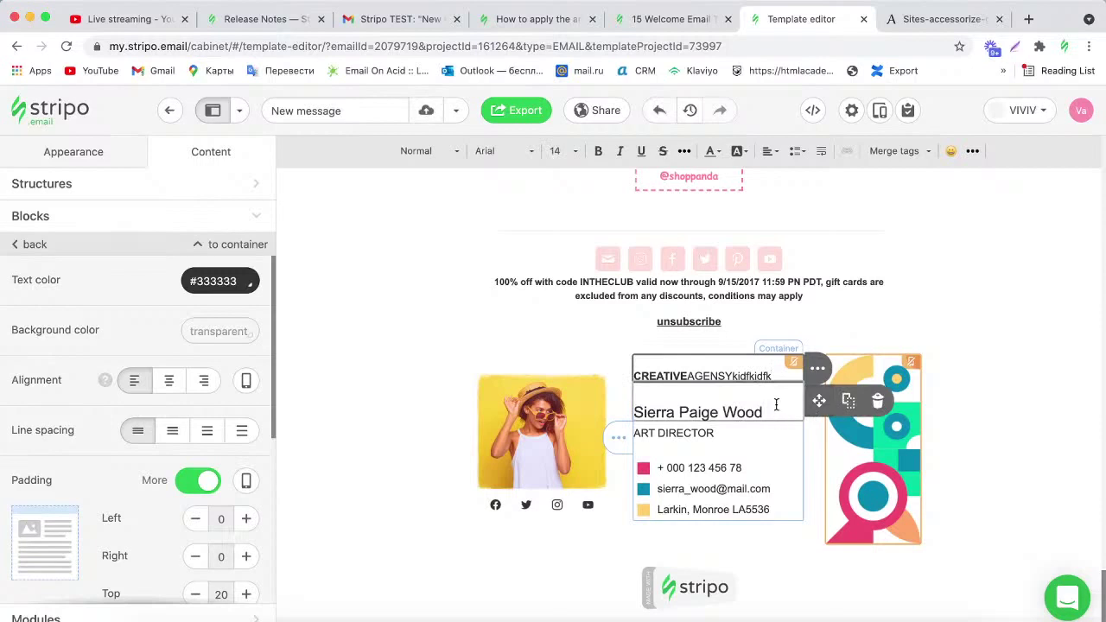
pyautogui.moveTo(822, 408)
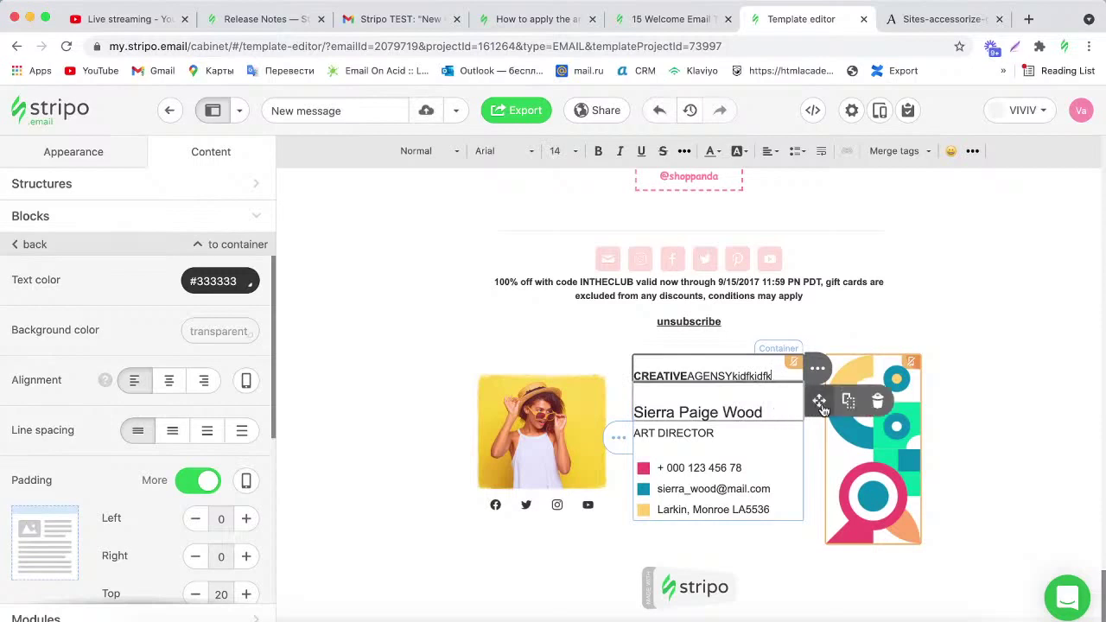
pyautogui.click(874, 404)
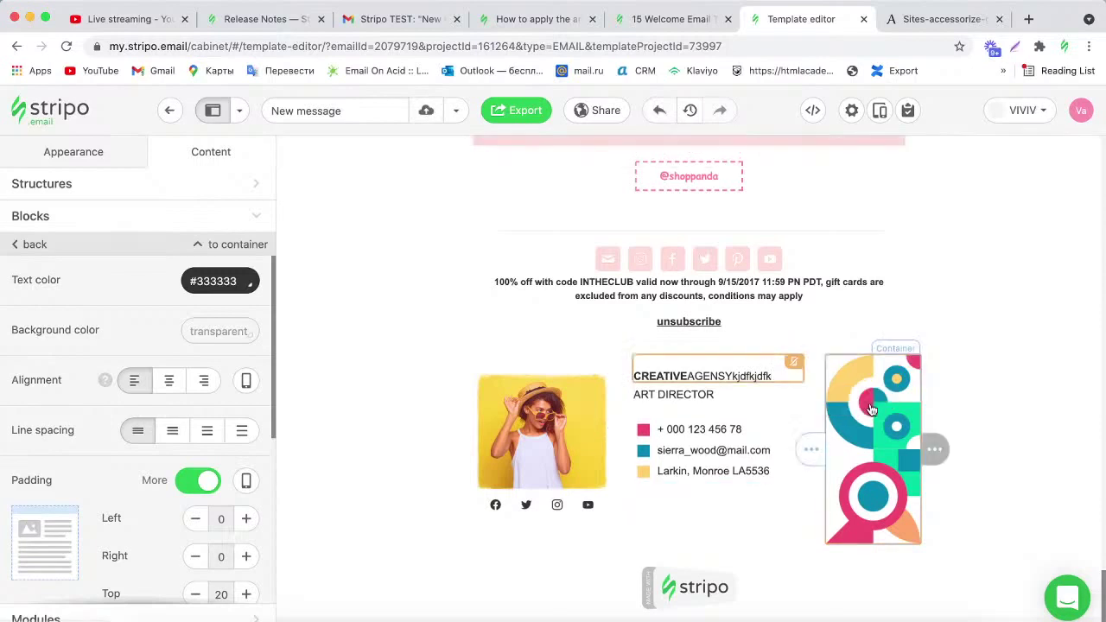
# Remove the last digits from the phone number text in the signature's menu item and restore the full number.
pyautogui.click(741, 430)
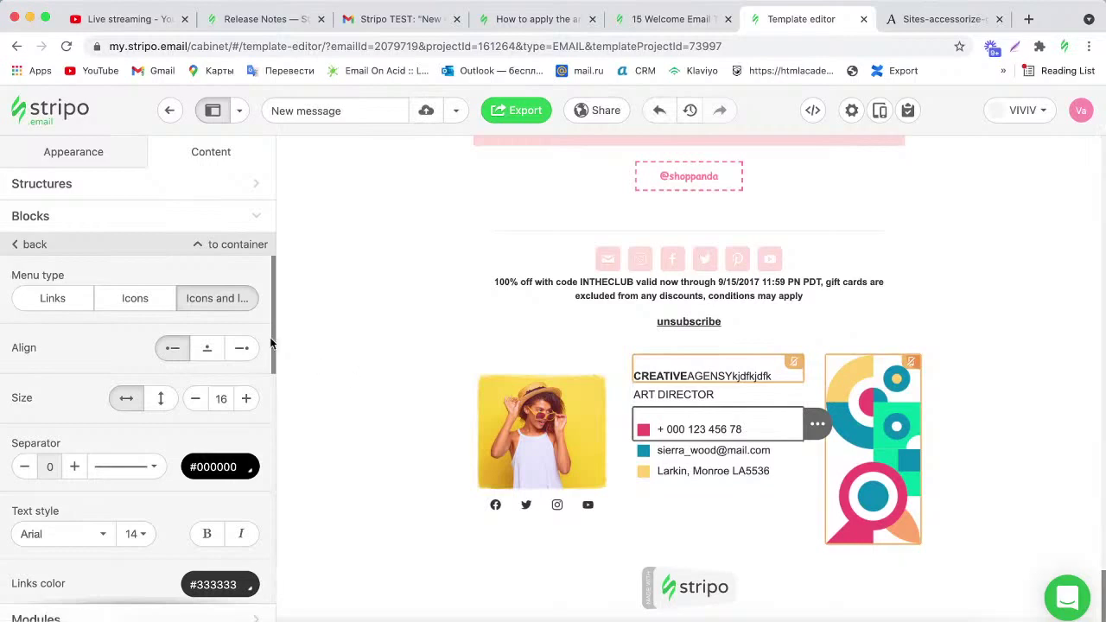
pyautogui.moveTo(271, 371); pyautogui.dragTo(278, 549)
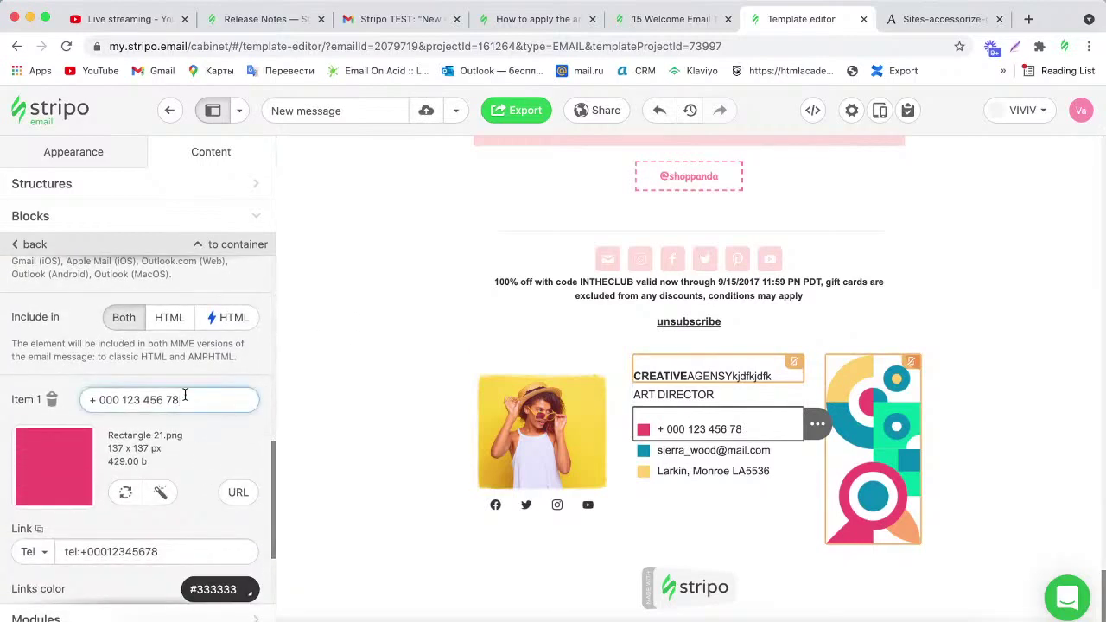
pyautogui.press('BackSpace')
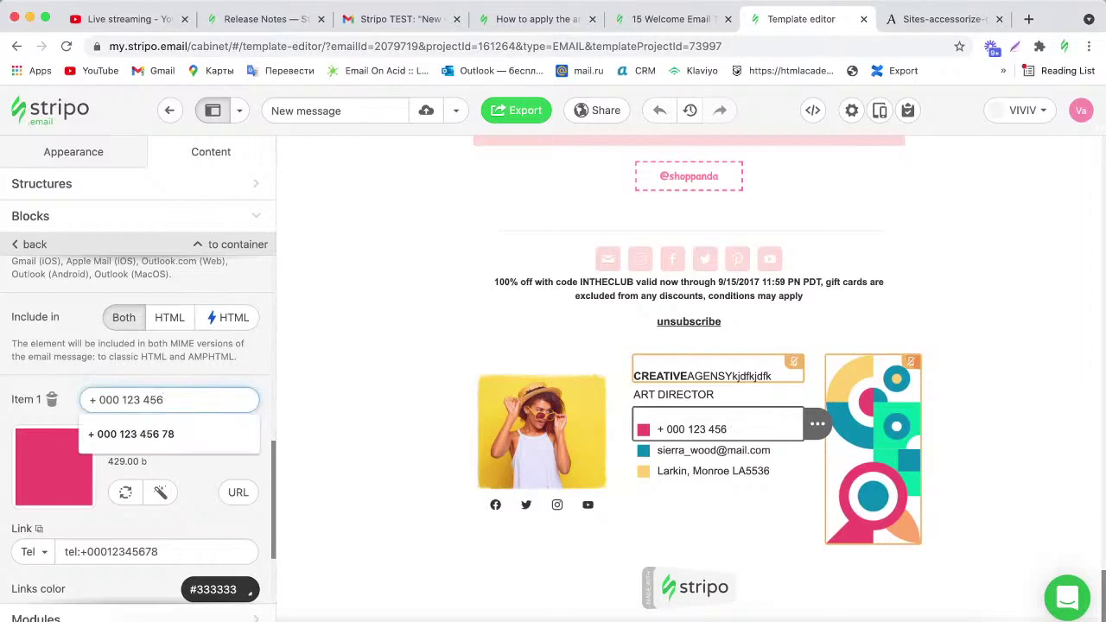
pyautogui.click(176, 431)
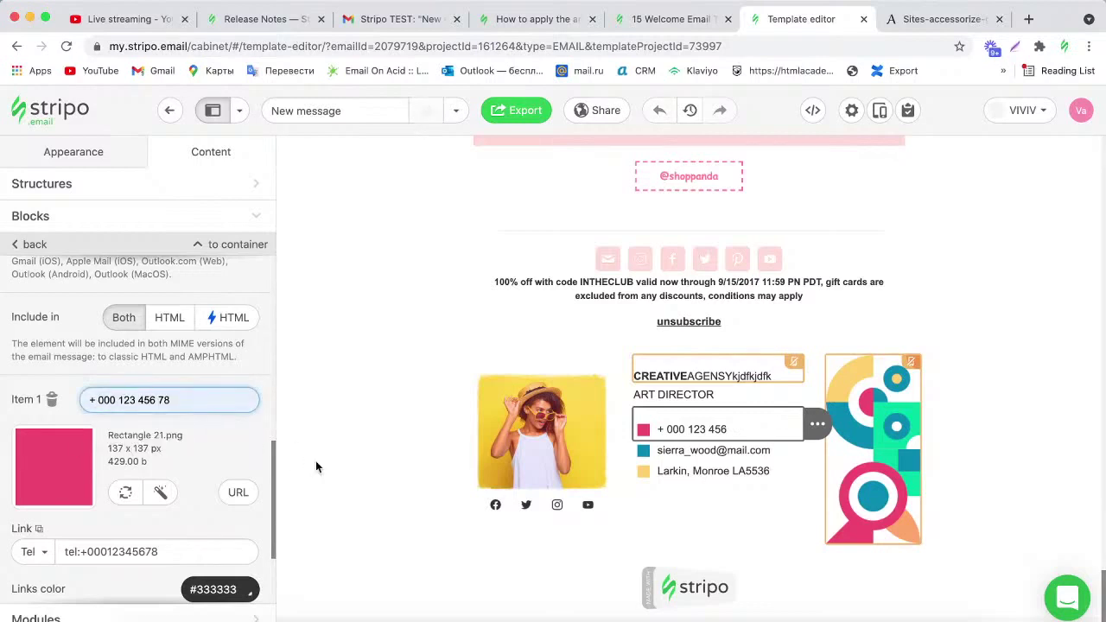
# Delete the Twitter icon from the social icons block under the signature photo.
pyautogui.click(588, 508)
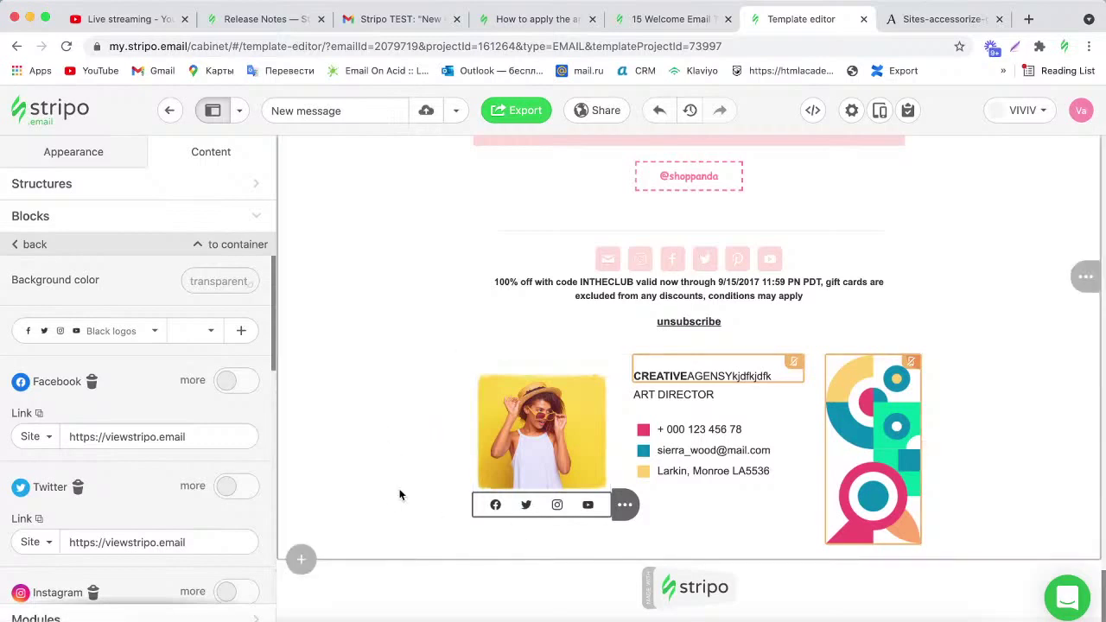
pyautogui.moveTo(274, 338); pyautogui.dragTo(272, 370)
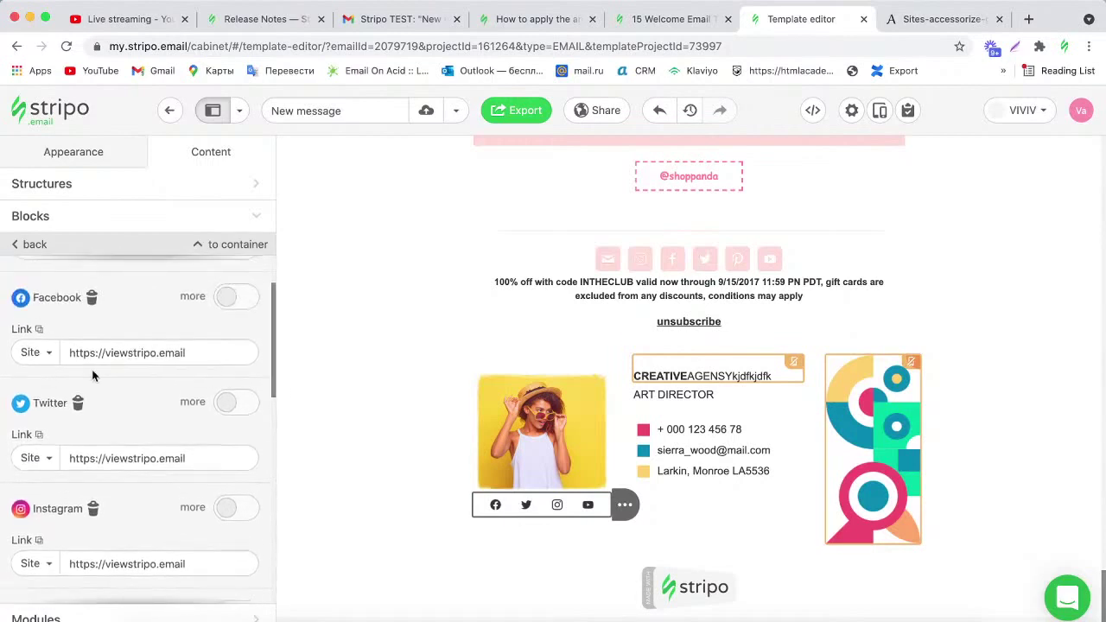
pyautogui.click(77, 404)
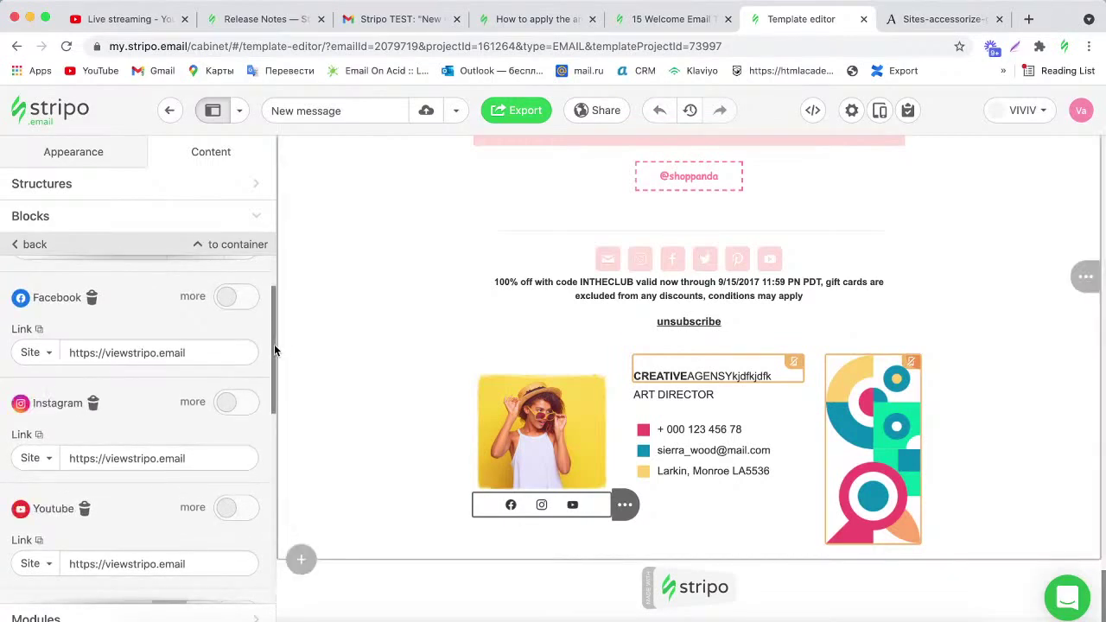
# Clear the Facebook icon's site link in the signature's social block.
pyautogui.moveTo(274, 344); pyautogui.dragTo(274, 324)
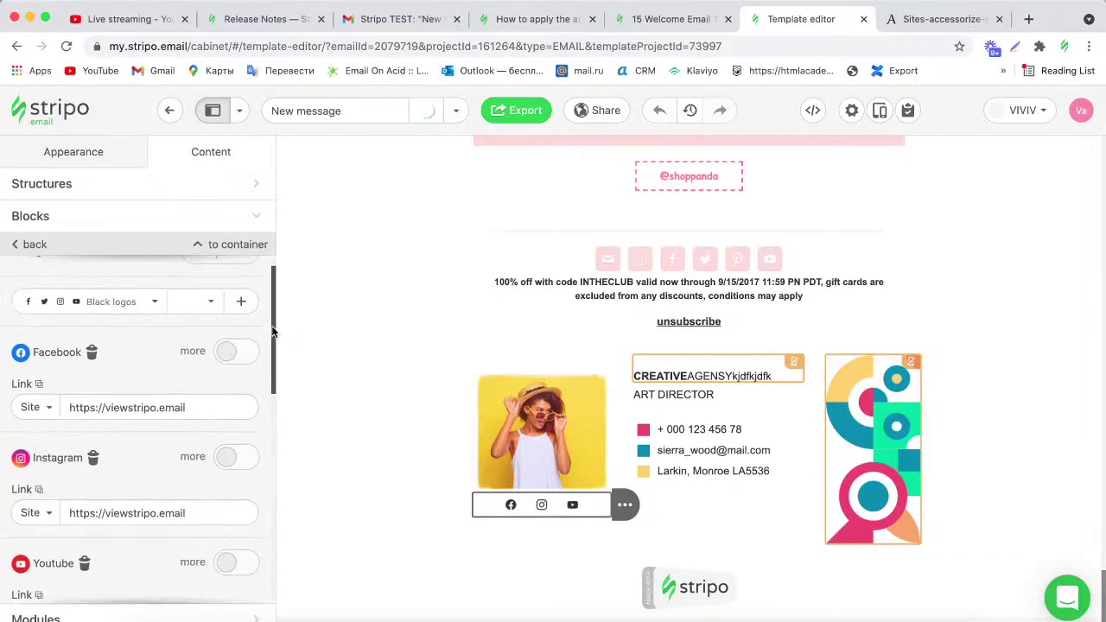
pyautogui.click(188, 407)
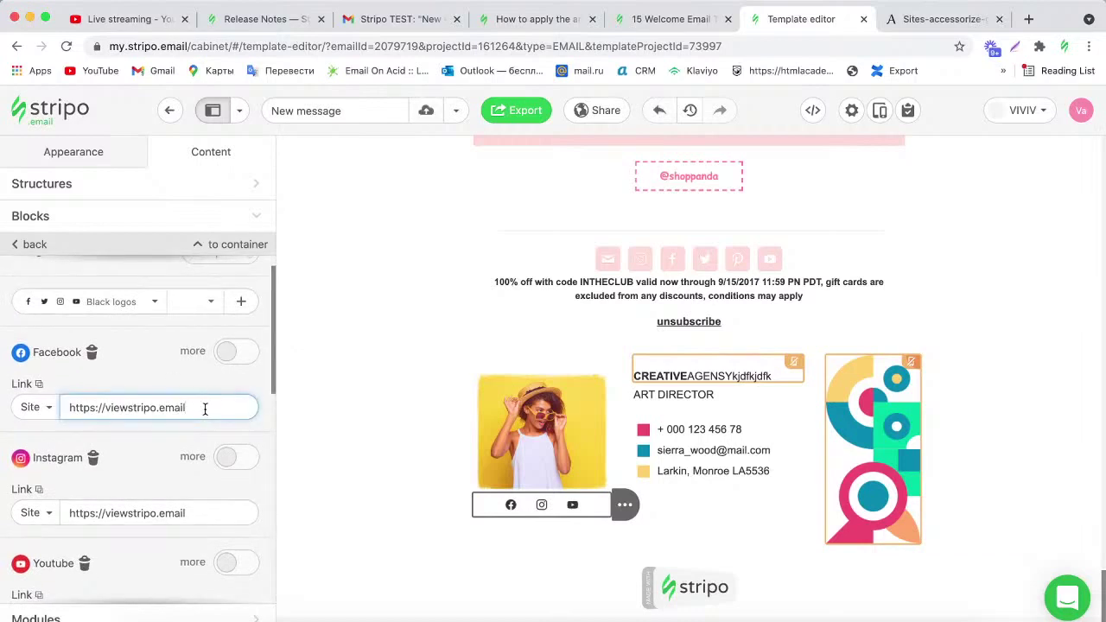
pyautogui.moveTo(204, 408); pyautogui.dragTo(64, 406)
pyautogui.press('BackSpace')
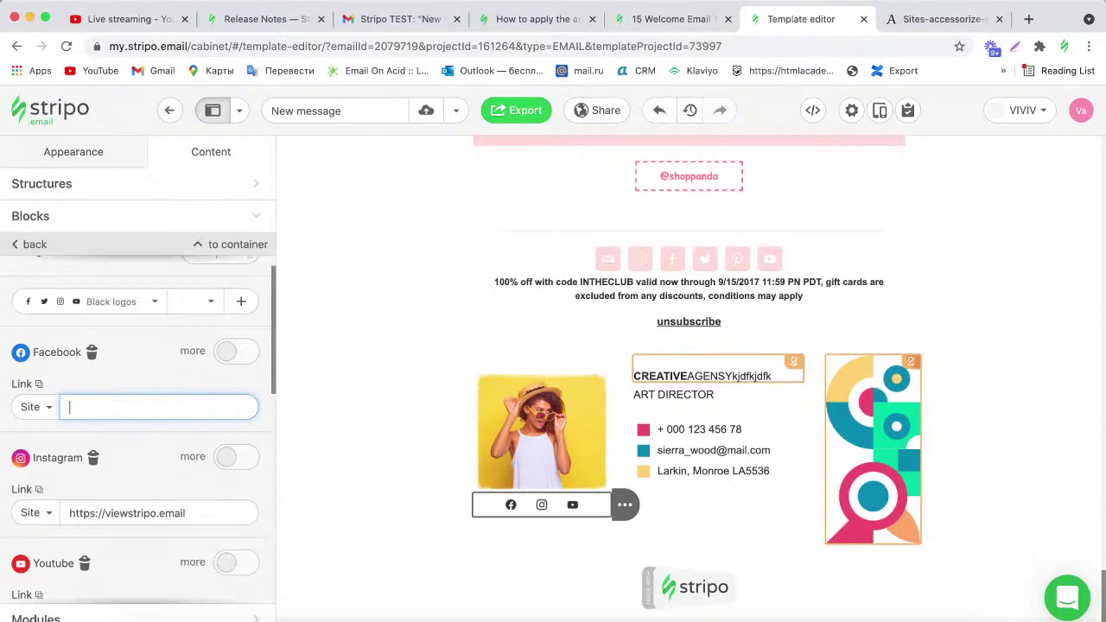
pyautogui.click(275, 356)
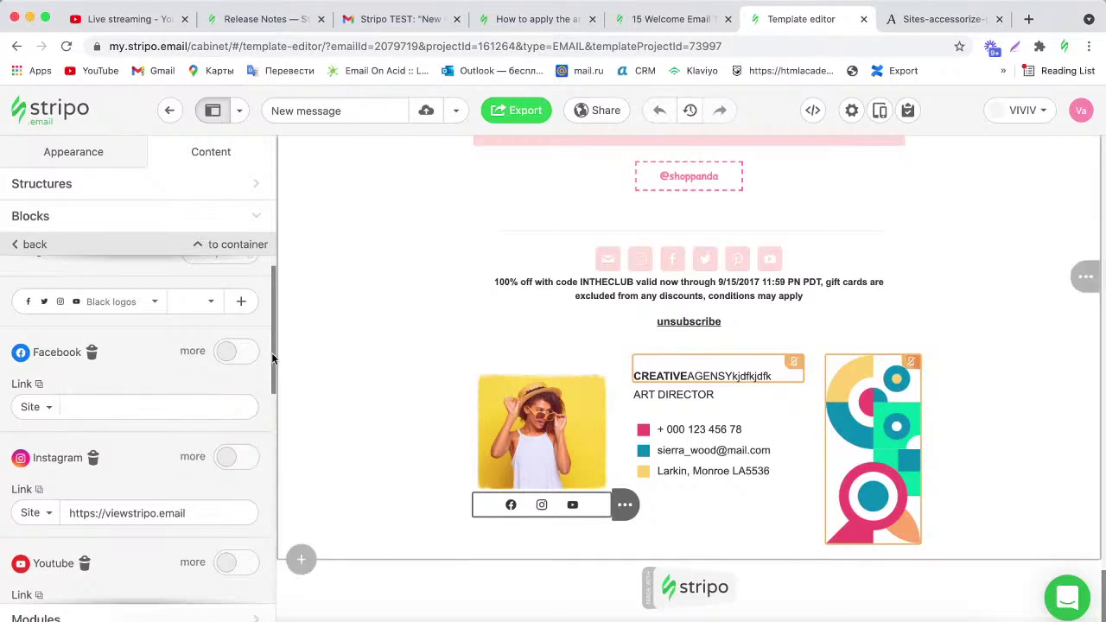
# Add a Google Play icon from the Others category to the signature's social block and view its link setting.
pyautogui.scroll(1, 271, 353)
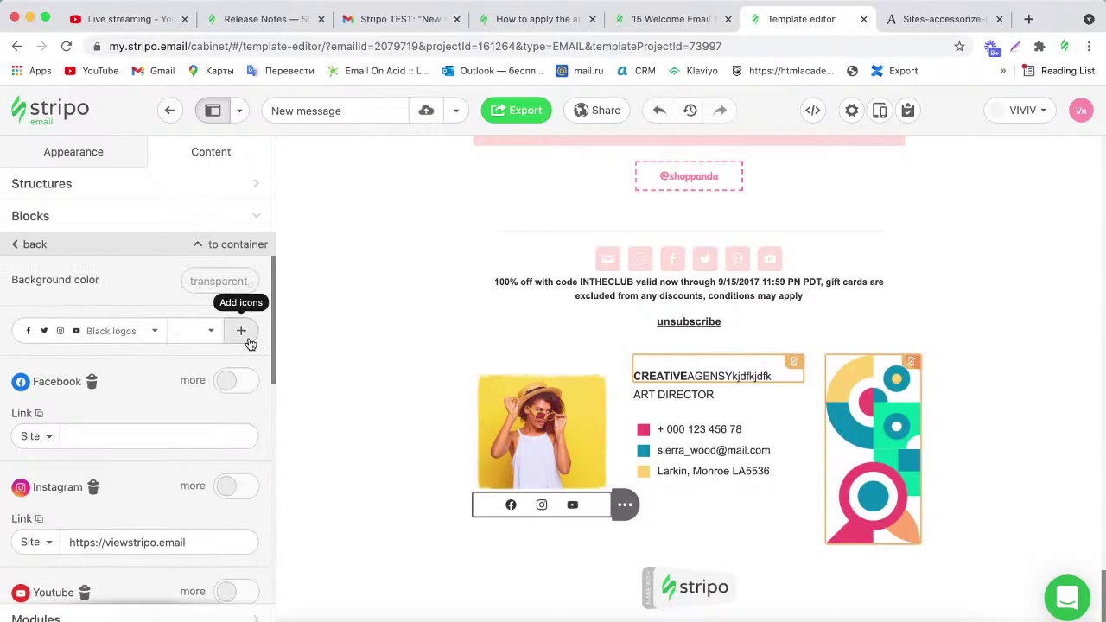
pyautogui.click(244, 337)
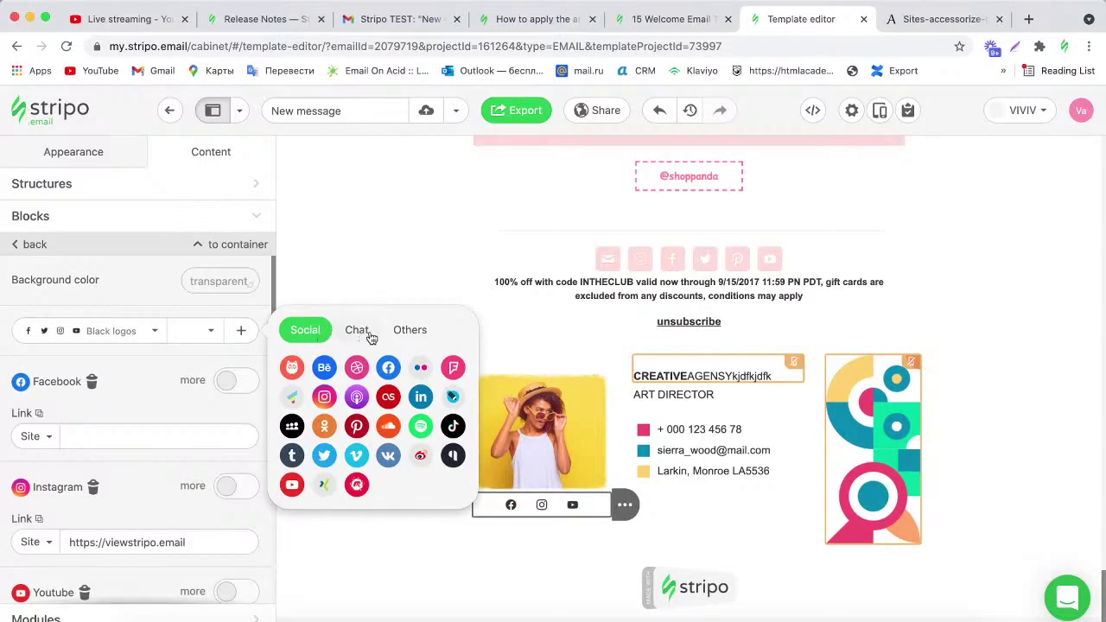
pyautogui.click(400, 337)
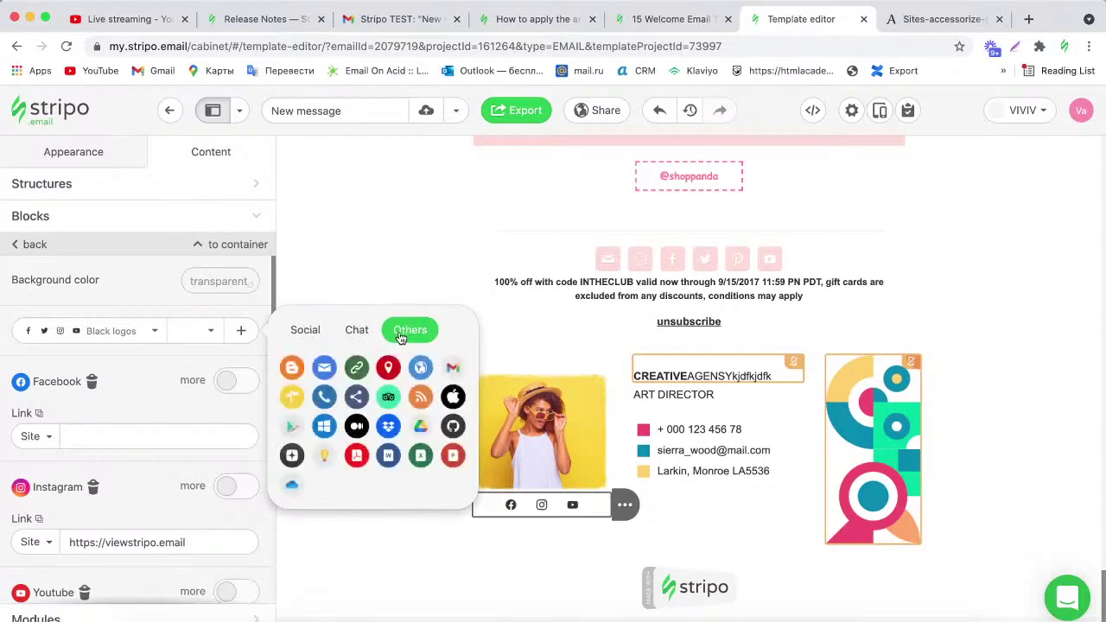
pyautogui.click(295, 424)
pyautogui.moveTo(275, 416); pyautogui.dragTo(278, 282)
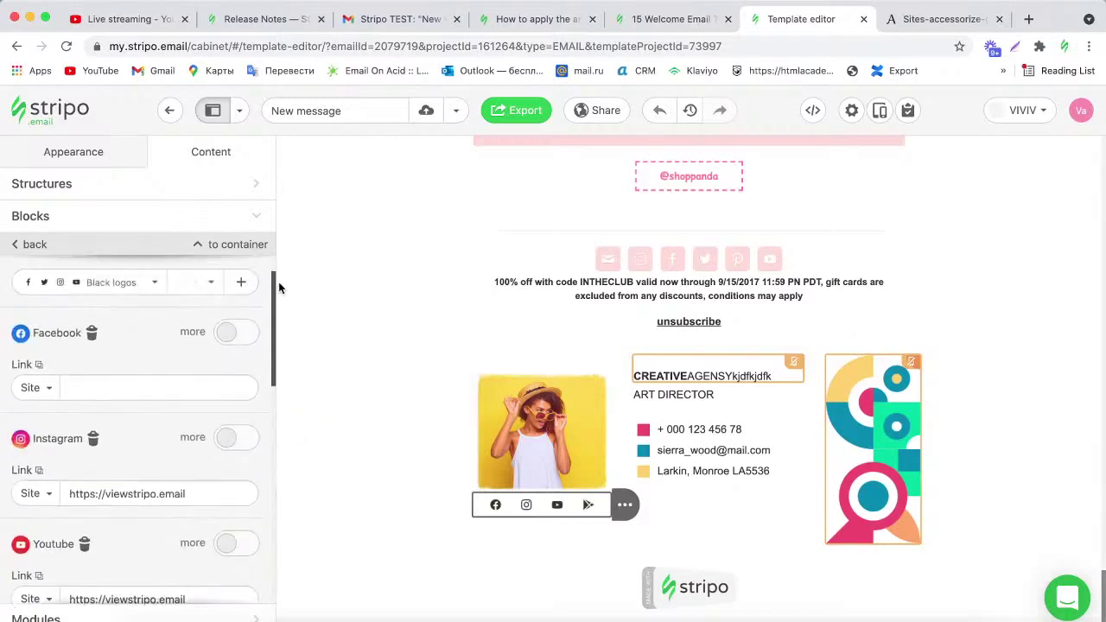
pyautogui.scroll(-5, 277, 370)
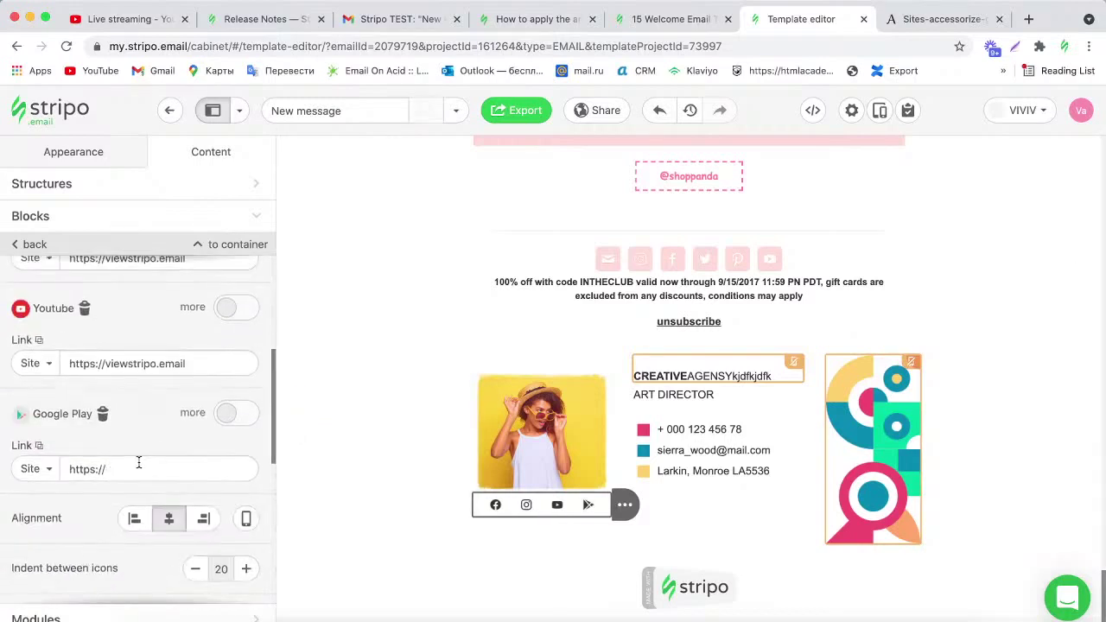
# Check the available sizes for the signature's social icons and change their style to Circle color with border.
pyautogui.moveTo(273, 406); pyautogui.dragTo(273, 310)
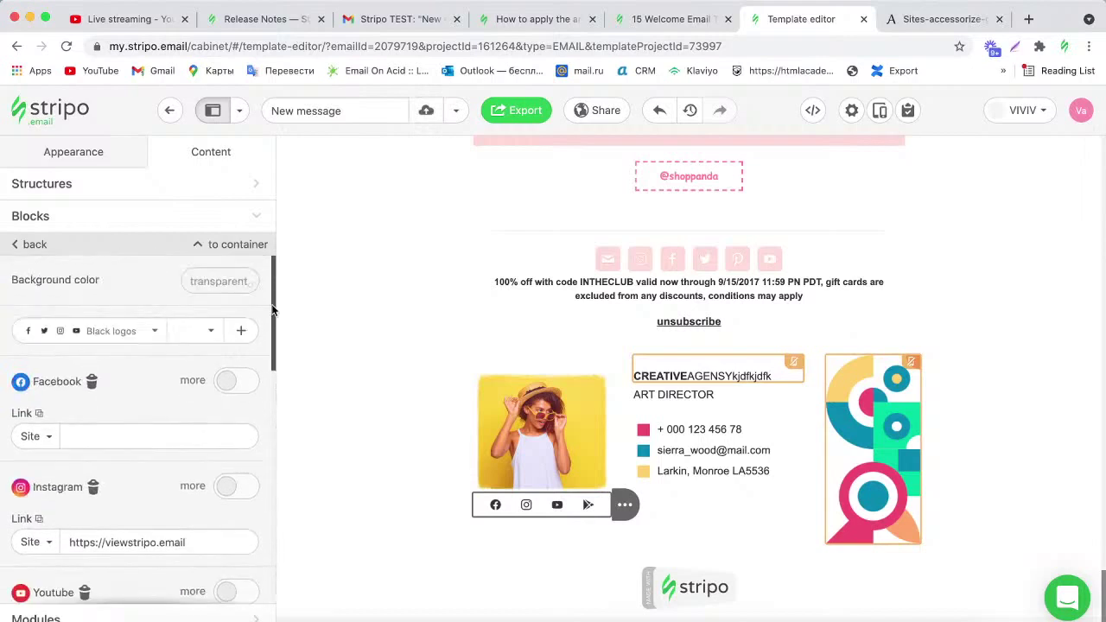
pyautogui.click(194, 335)
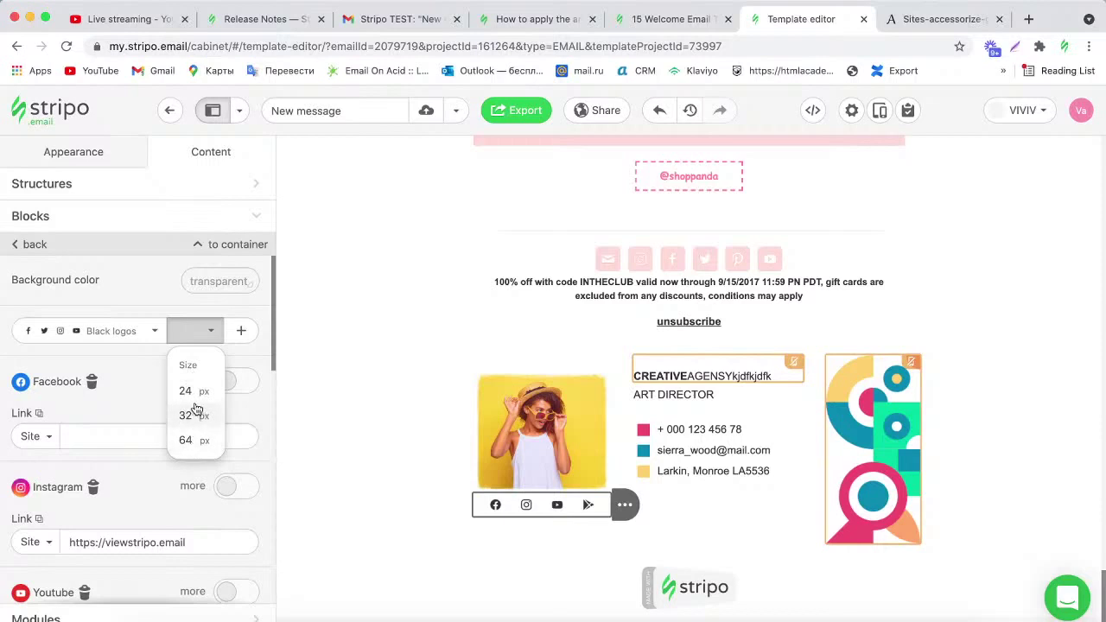
pyautogui.click(149, 330)
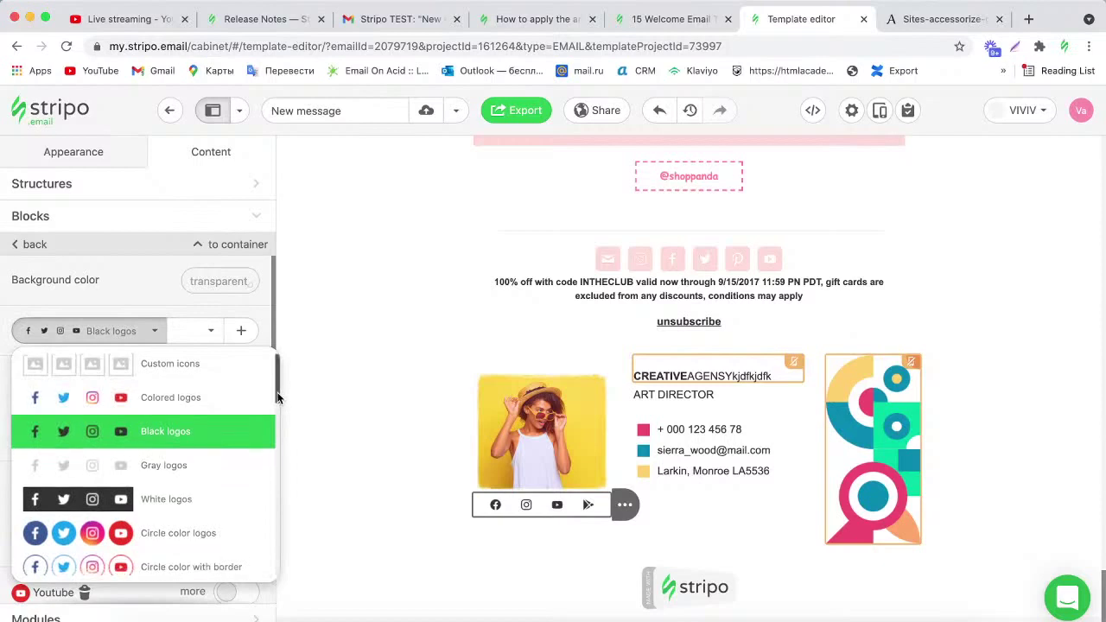
pyautogui.moveTo(278, 395); pyautogui.dragTo(278, 423)
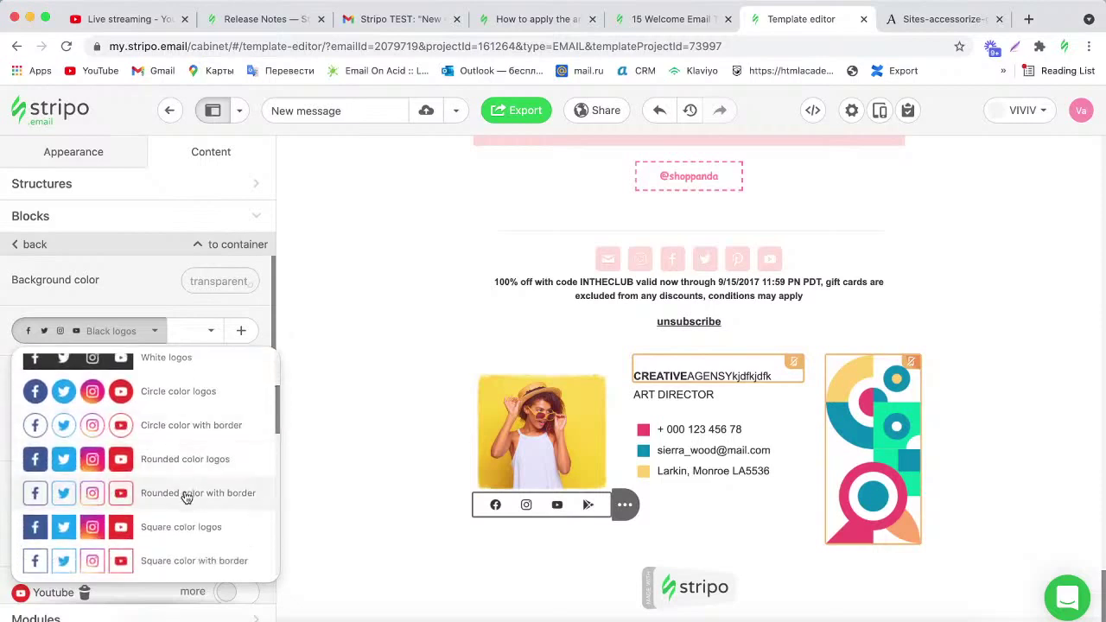
pyautogui.click(189, 432)
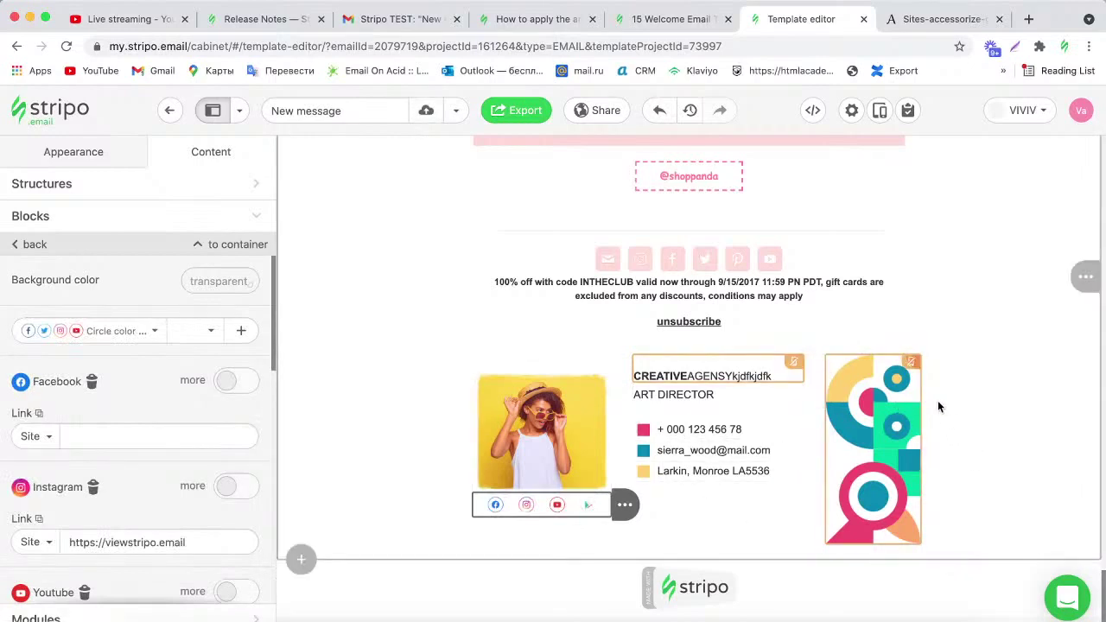
# Select the whole three-container signature structure in the footer and start saving it as a module.
pyautogui.click(793, 516)
pyautogui.click(931, 460)
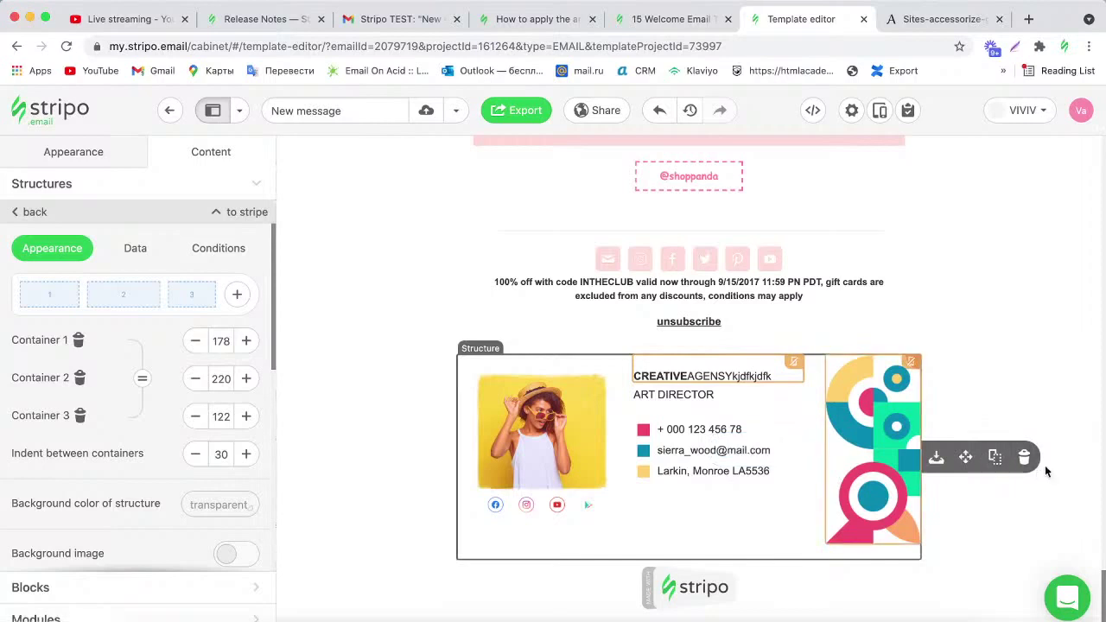
pyautogui.click(1033, 502)
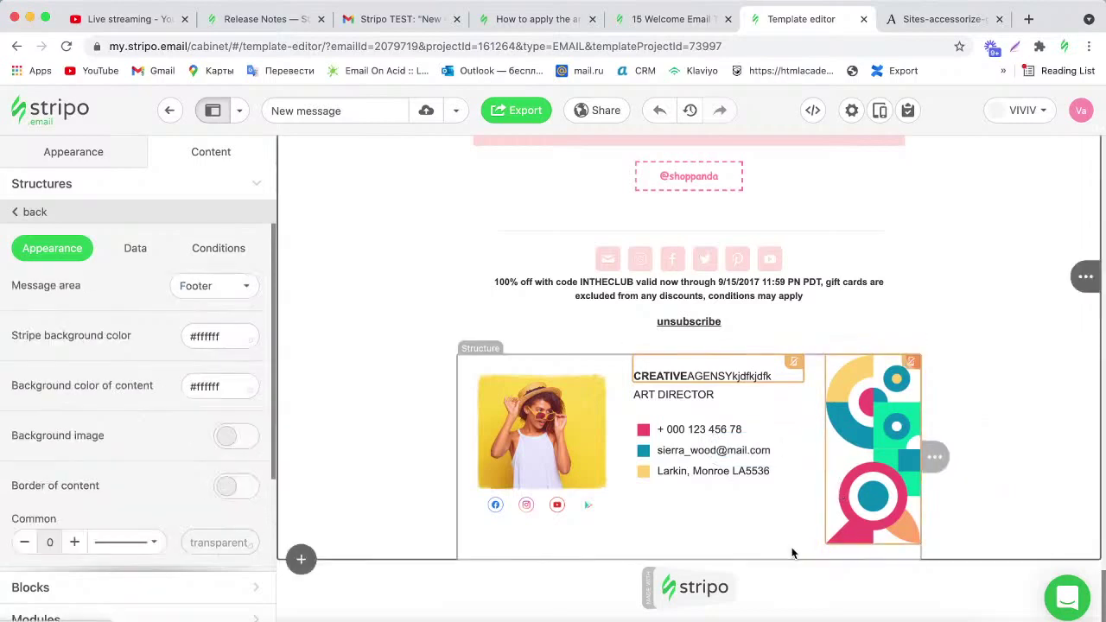
pyautogui.click(794, 548)
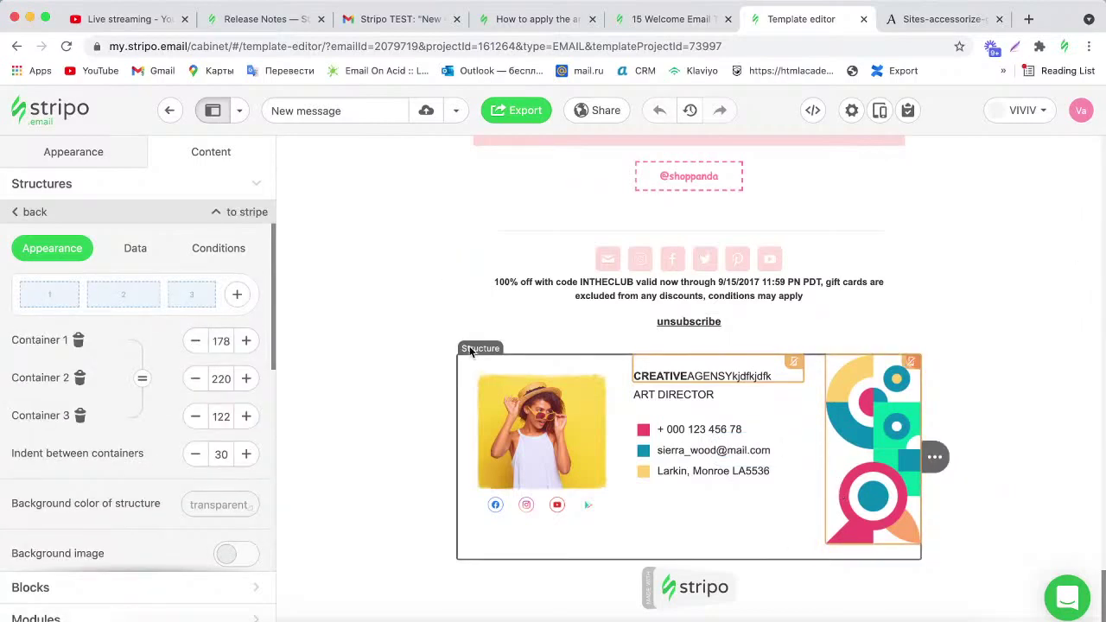
pyautogui.moveTo(933, 466)
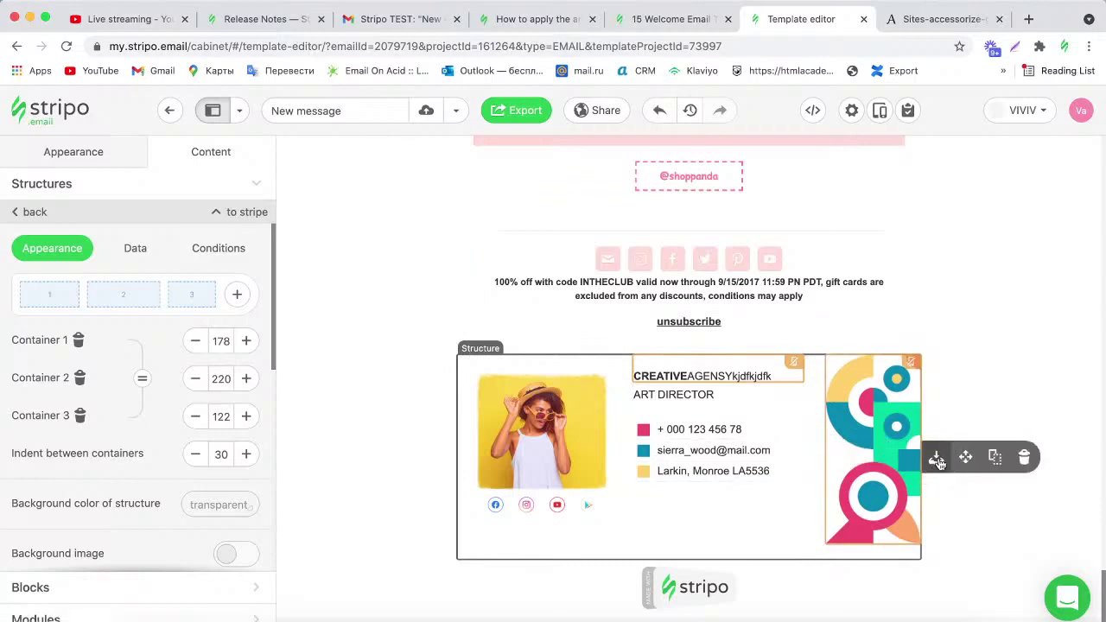
pyautogui.click(938, 461)
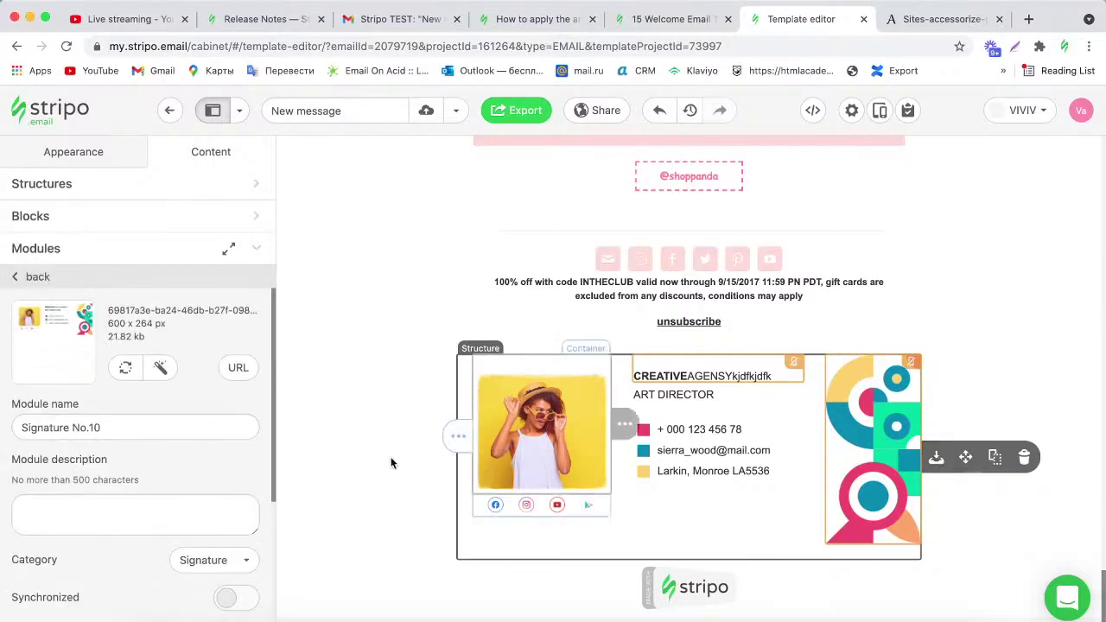
# Name the signature module FOOTER.
pyautogui.moveTo(114, 422); pyautogui.dragTo(20, 424)
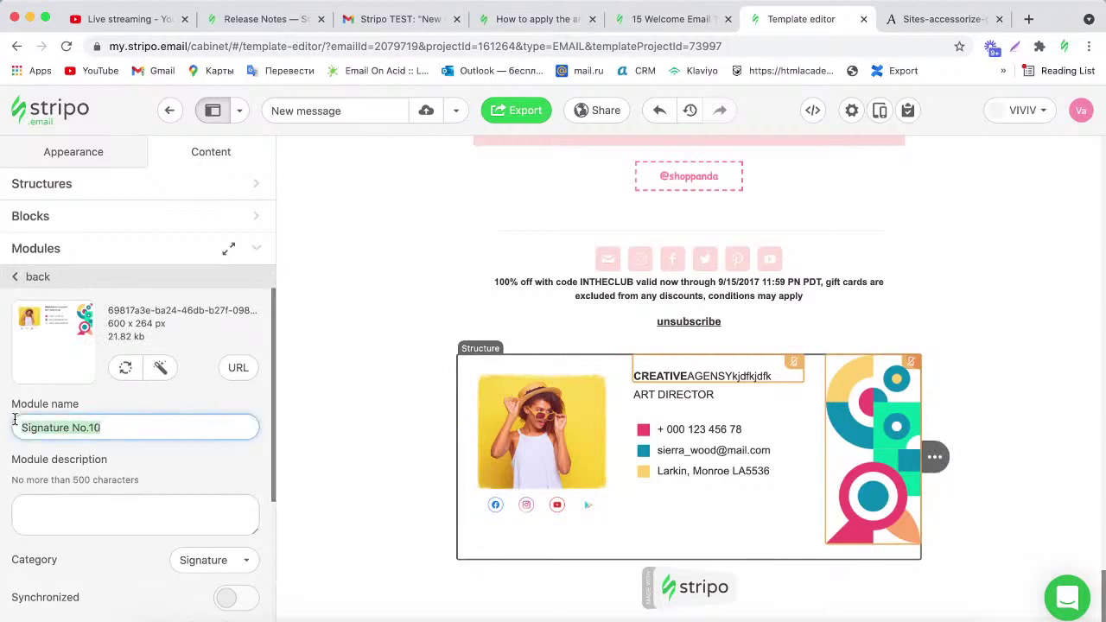
pyautogui.write('FOOTER')
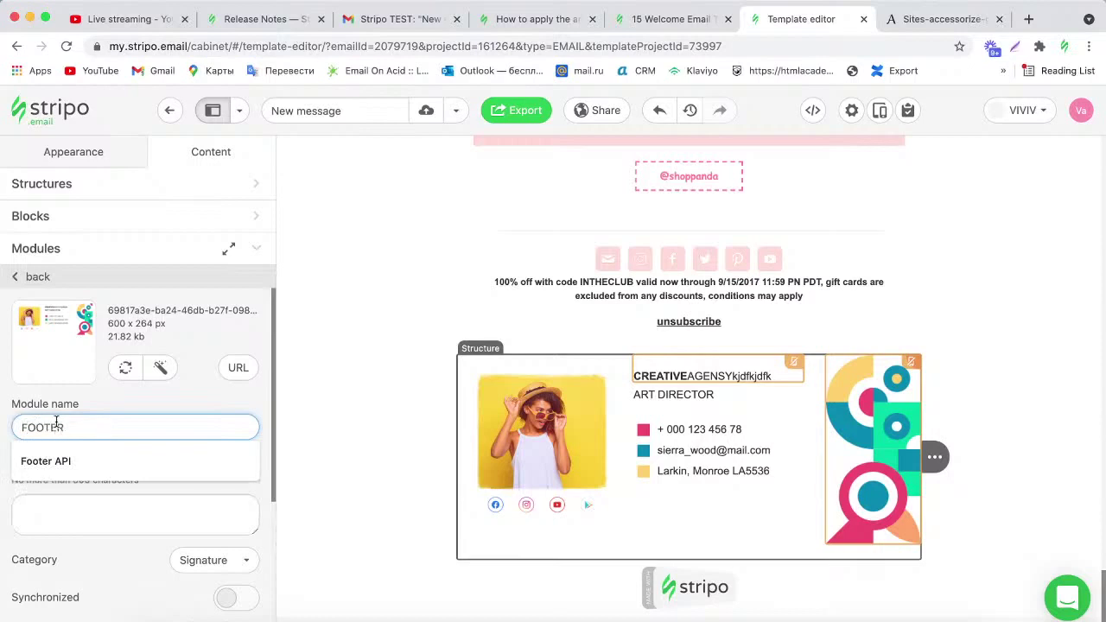
pyautogui.moveTo(56, 422); pyautogui.dragTo(8, 430)
pyautogui.click(145, 396)
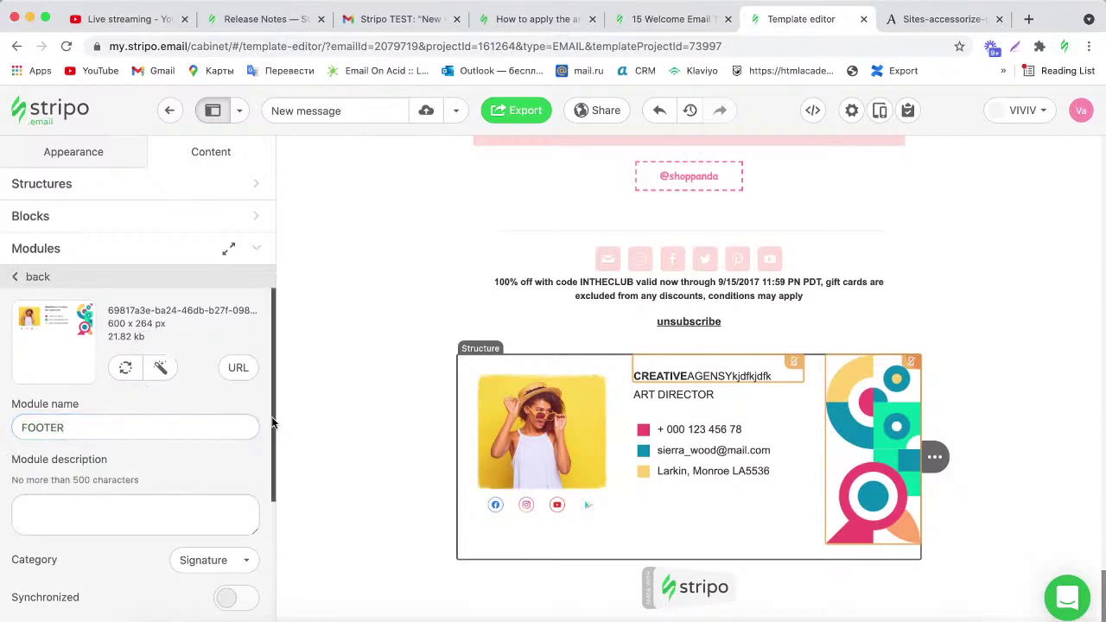
# Assign the module to the Footers category and save it to the module library.
pyautogui.scroll(-2, 272, 424)
pyautogui.click(230, 498)
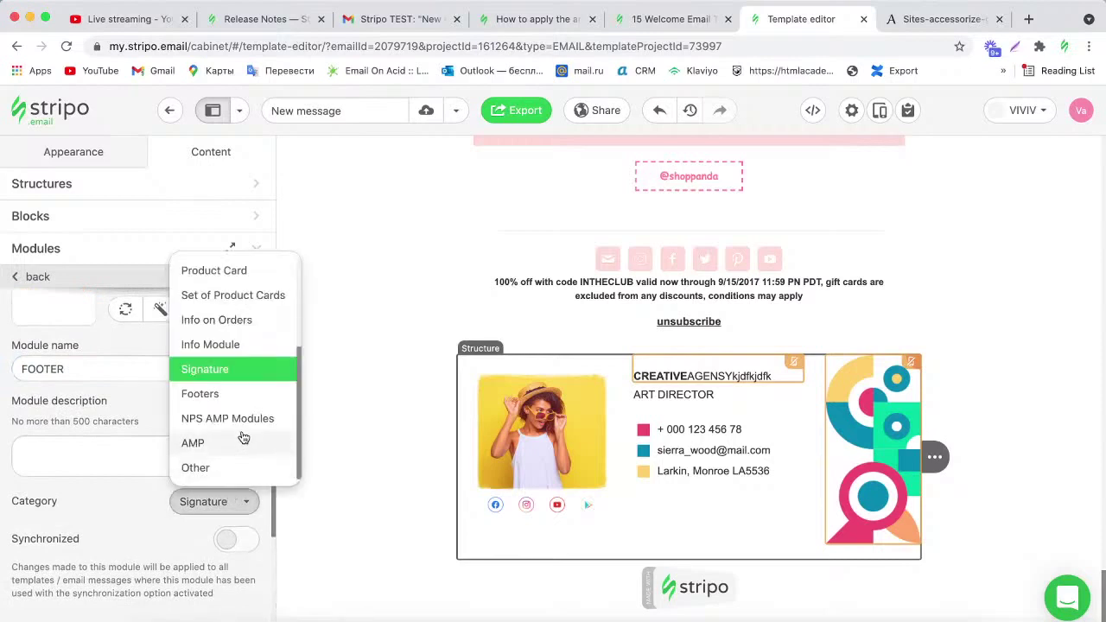
pyautogui.click(204, 394)
pyautogui.scroll(-3, 275, 409)
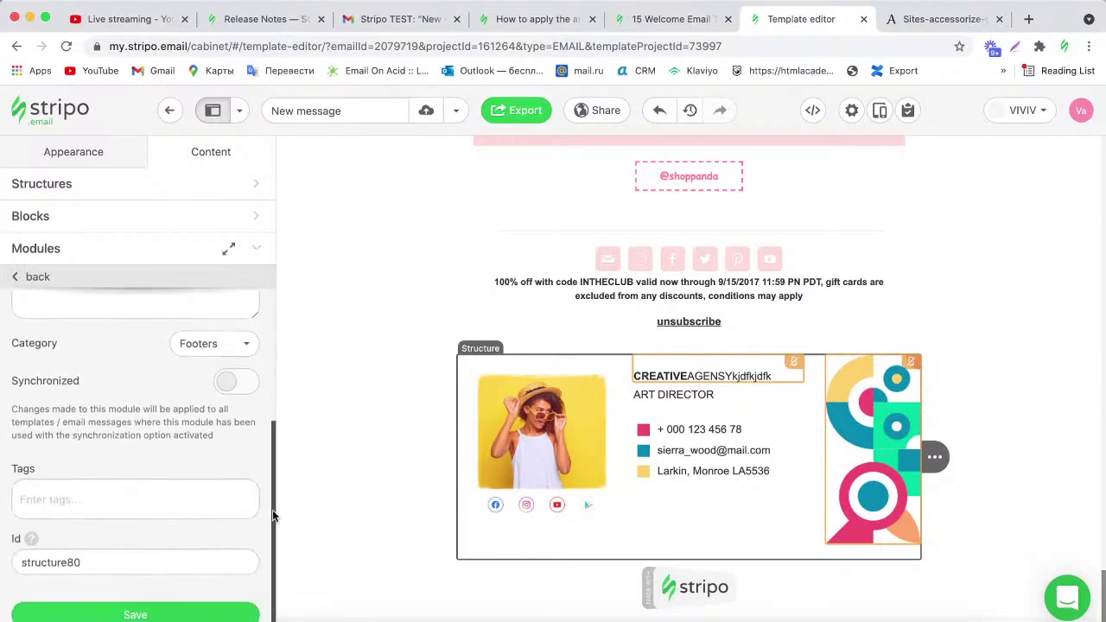
pyautogui.click(189, 614)
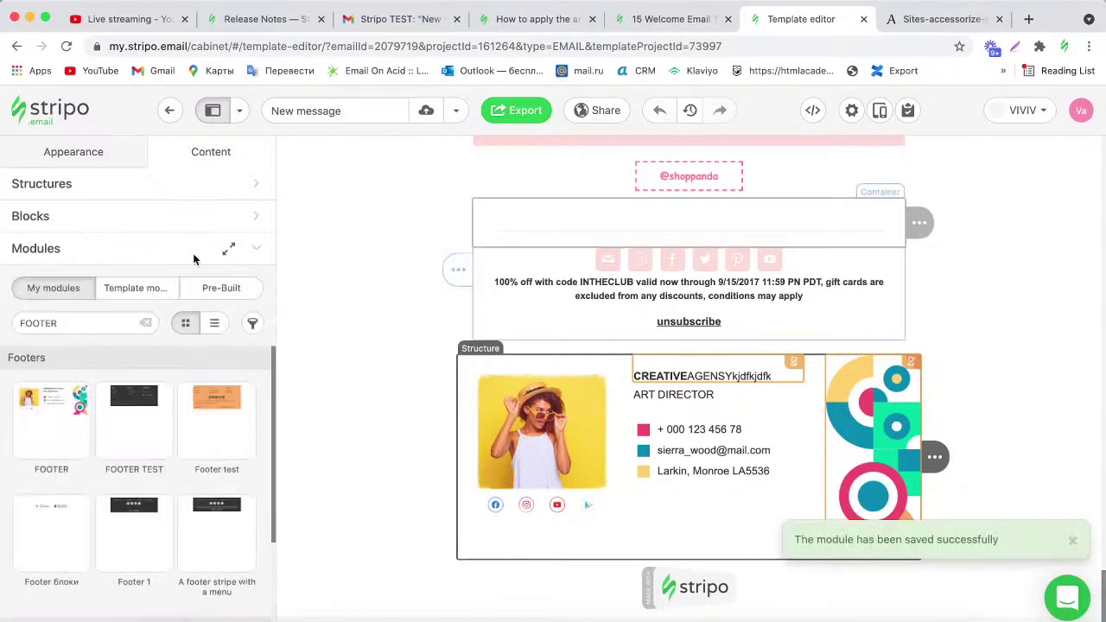
pyautogui.click(150, 187)
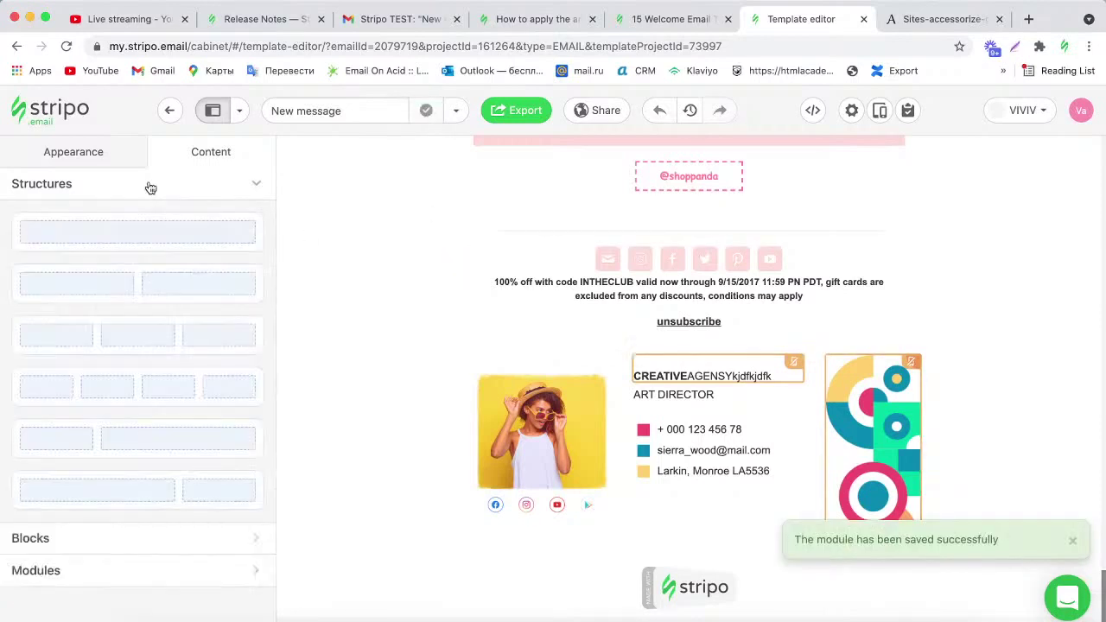
pyautogui.click(104, 569)
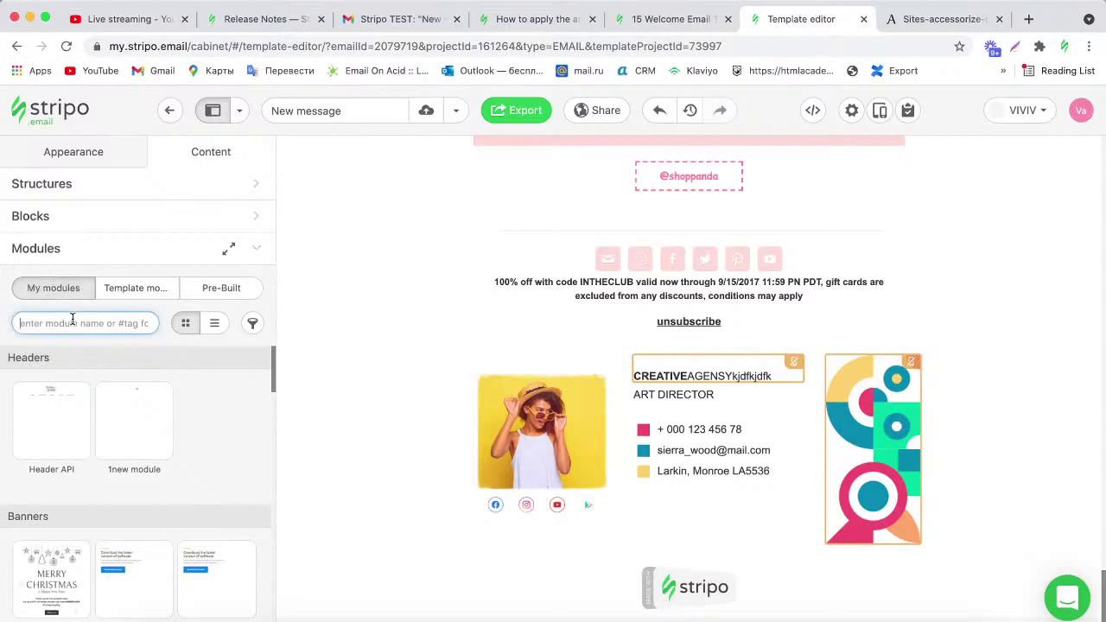
pyautogui.write('FOOTER')
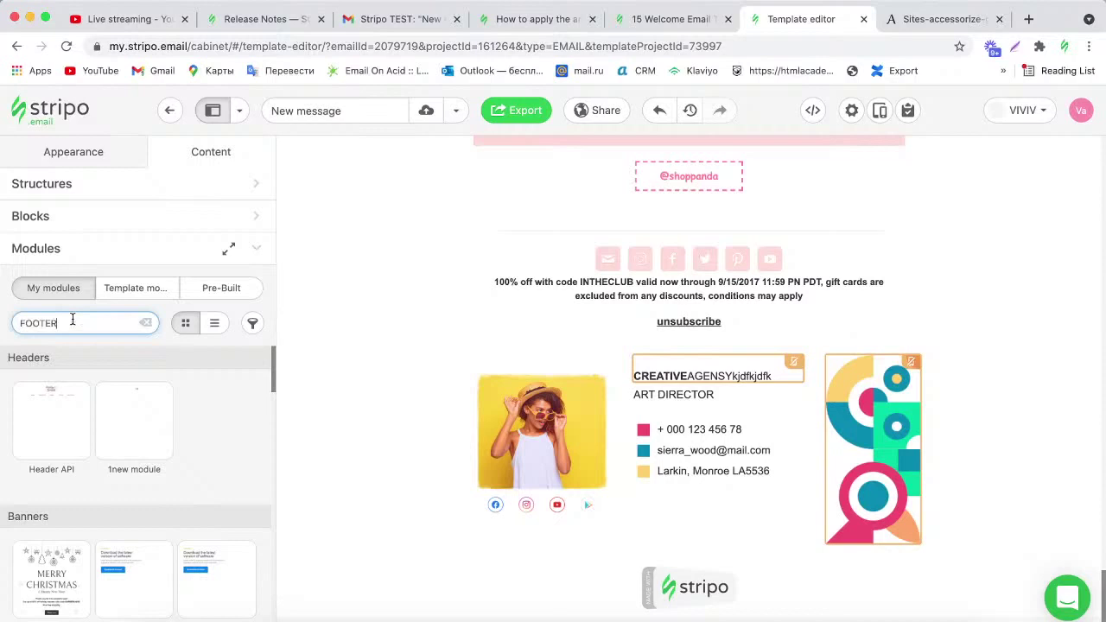
pyautogui.moveTo(47, 419)
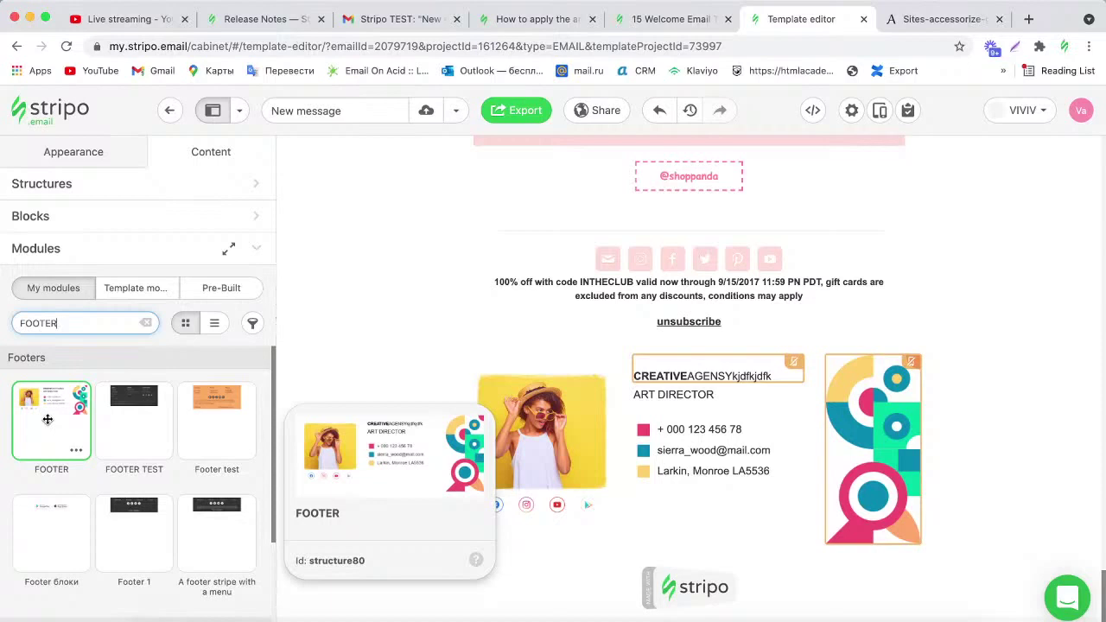
pyautogui.moveTo(47, 419)
pyautogui.mouseDown()
pyautogui.moveTo(617, 313)
pyautogui.moveTo(605, 202)
pyautogui.mouseUp()
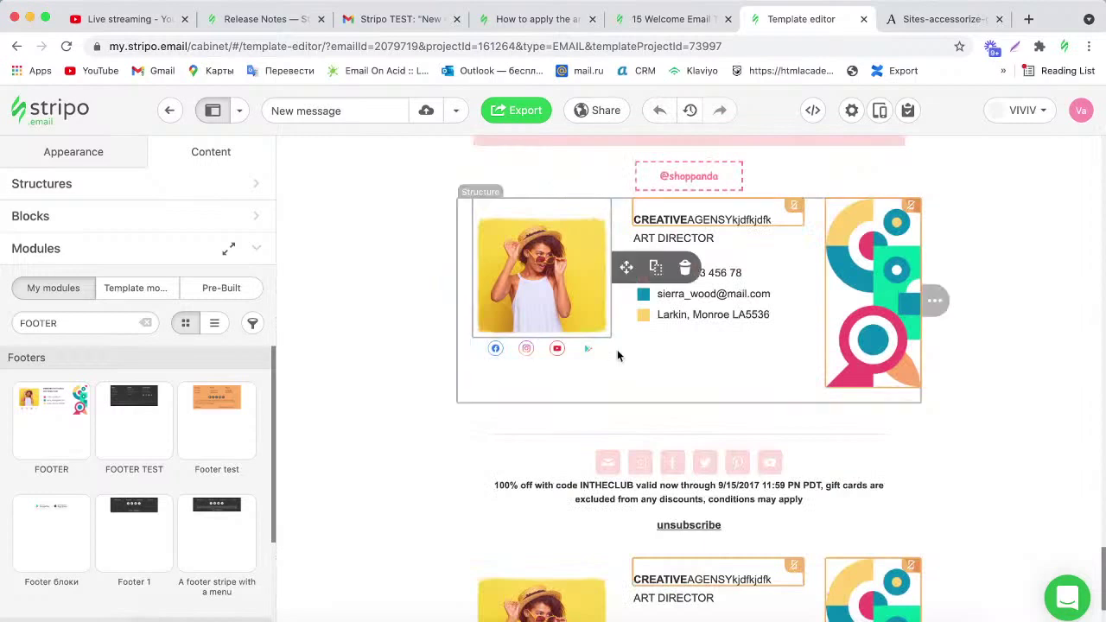
# Add a Text block below the ART DIRECTOR line in the newly inserted signature module.
pyautogui.click(703, 274)
pyautogui.click(717, 238)
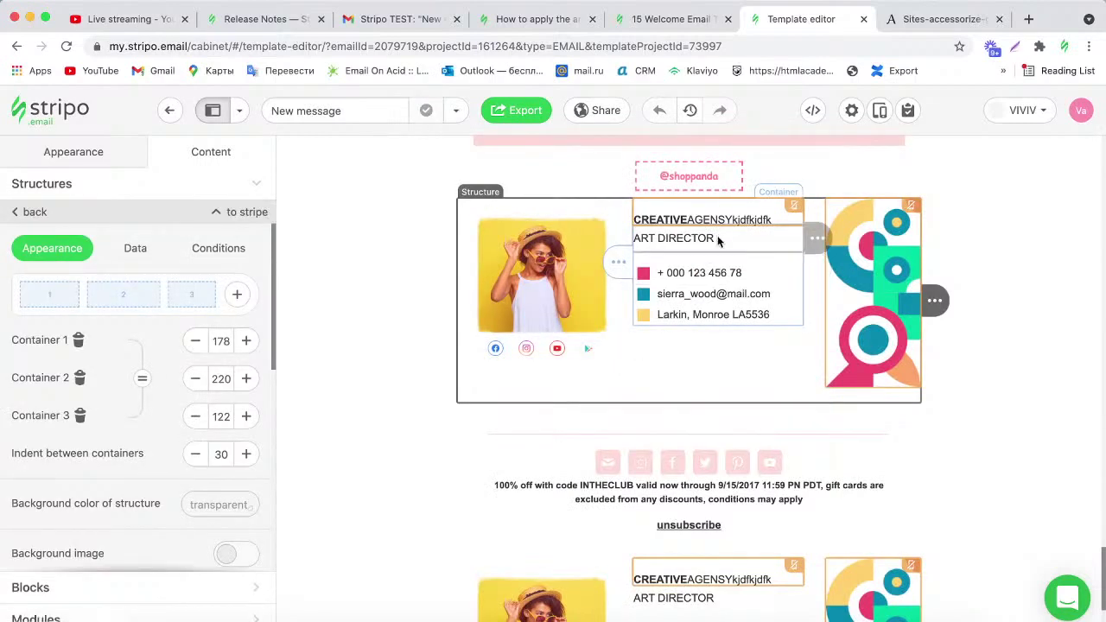
pyautogui.click(172, 217)
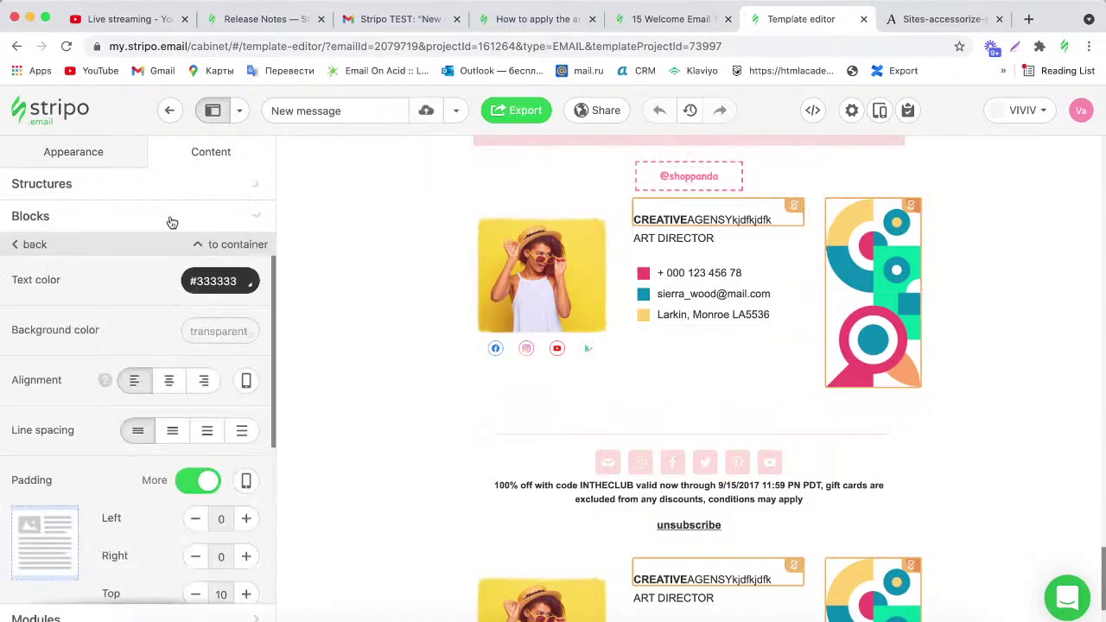
pyautogui.moveTo(141, 290); pyautogui.dragTo(671, 253)
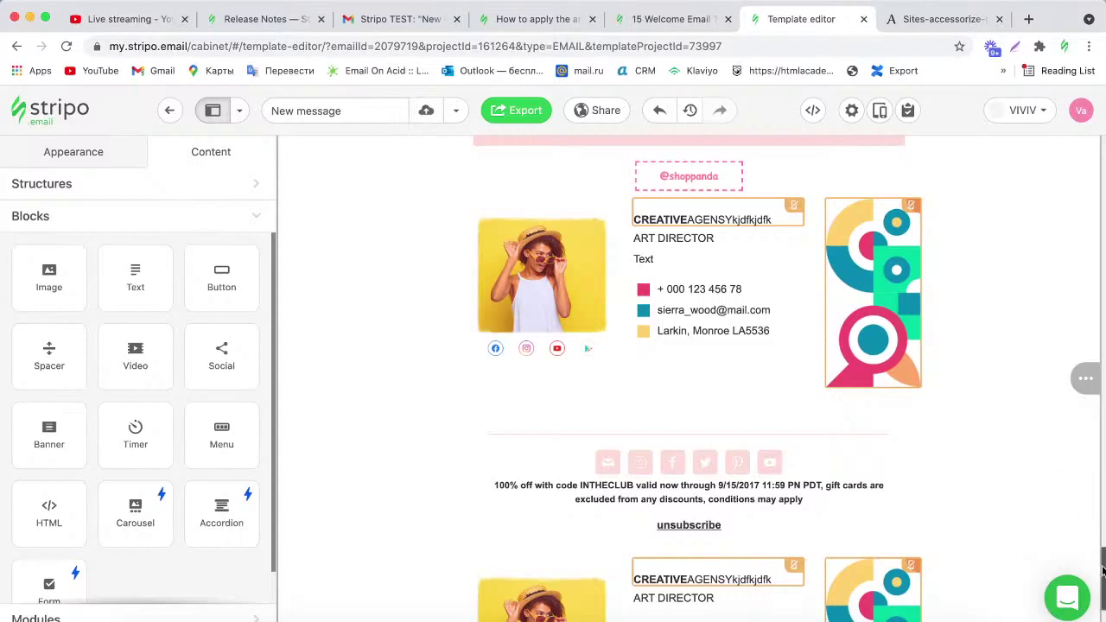
# Return to the beginning of the email and switch to the YouTube Studio live streaming page to view the live chat.
pyautogui.moveTo(1102, 571)
pyautogui.mouseDown()
pyautogui.moveTo(1092, 489)
pyautogui.moveTo(1102, 173)
pyautogui.mouseUp()
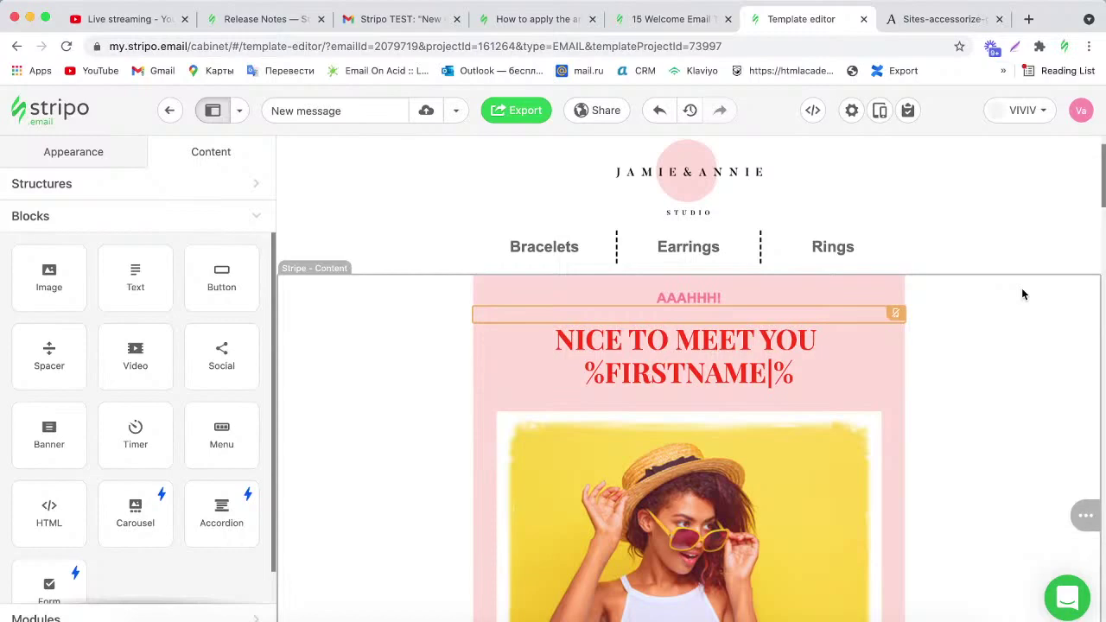
pyautogui.click(139, 19)
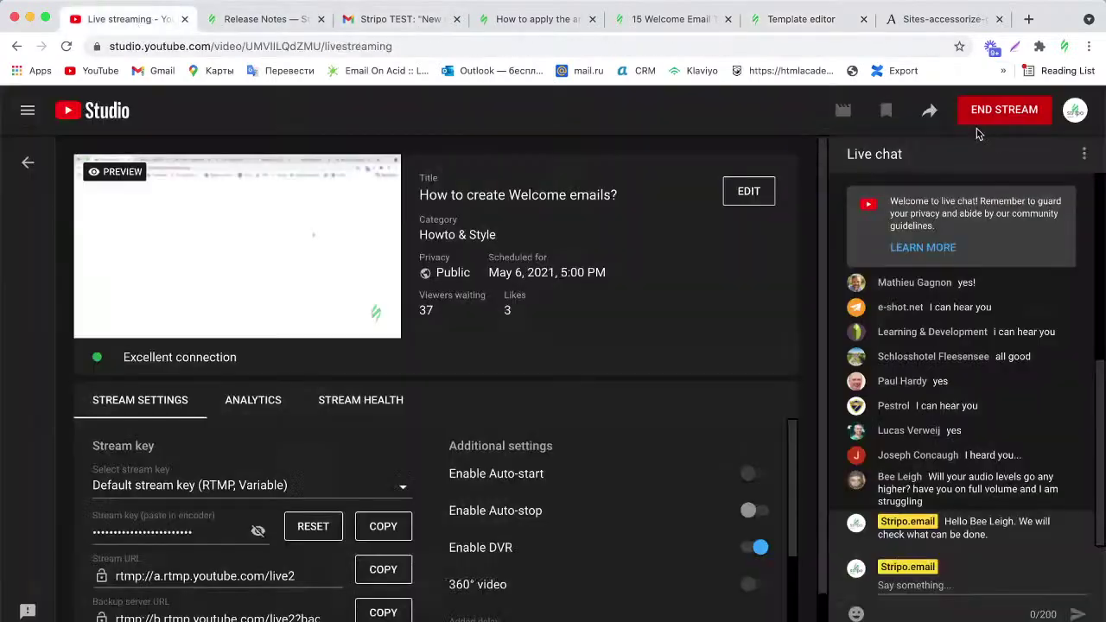